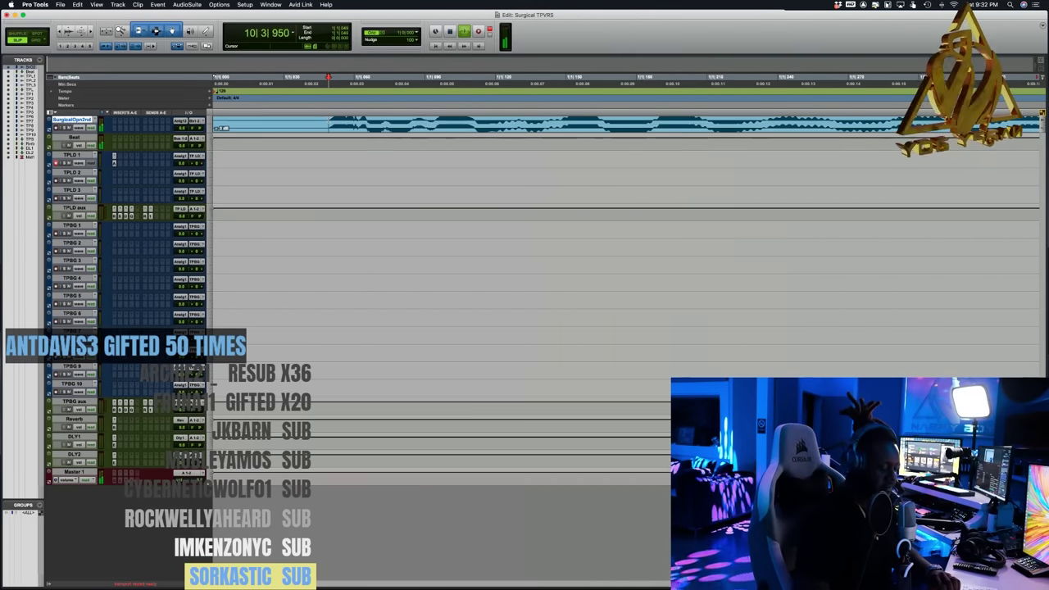
# - Identify the first transient of the SurgicalOpn2nd waveform as bar 1, beat 1 in 4/4
pyautogui.press('super+i')
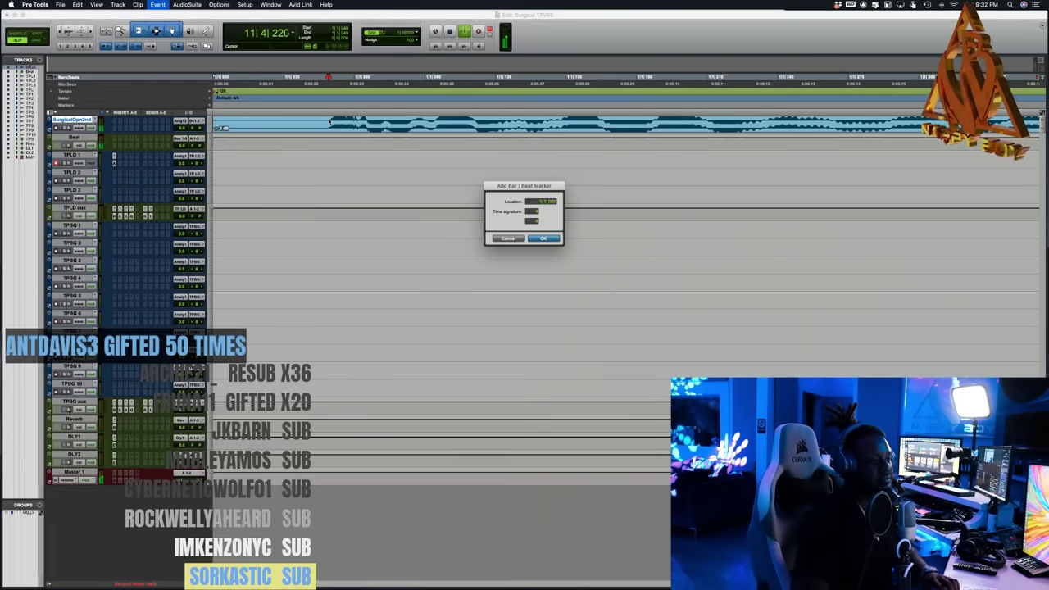
pyautogui.press('Return')
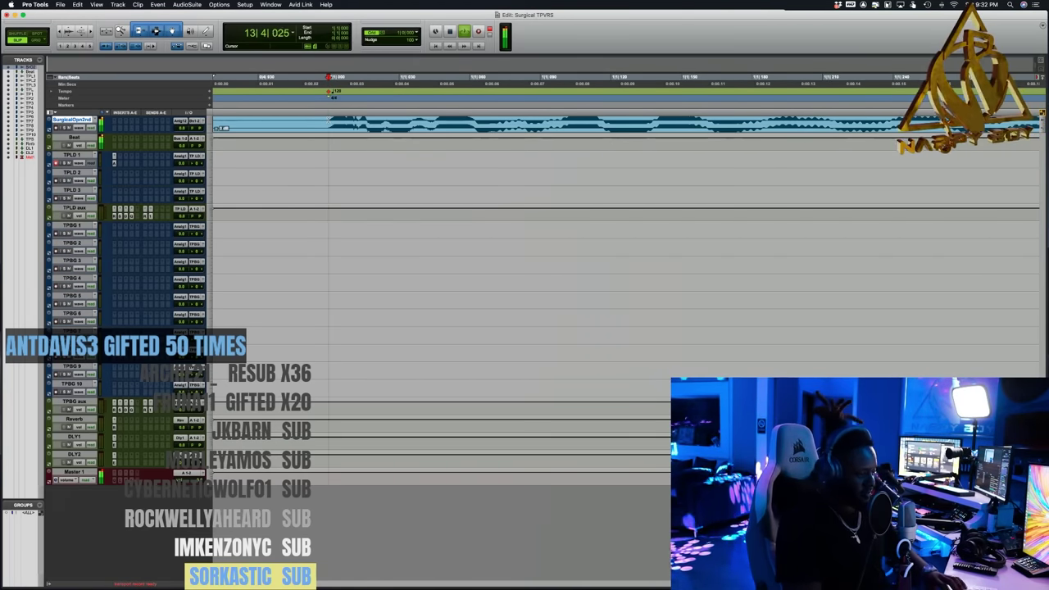
pyautogui.press('space')
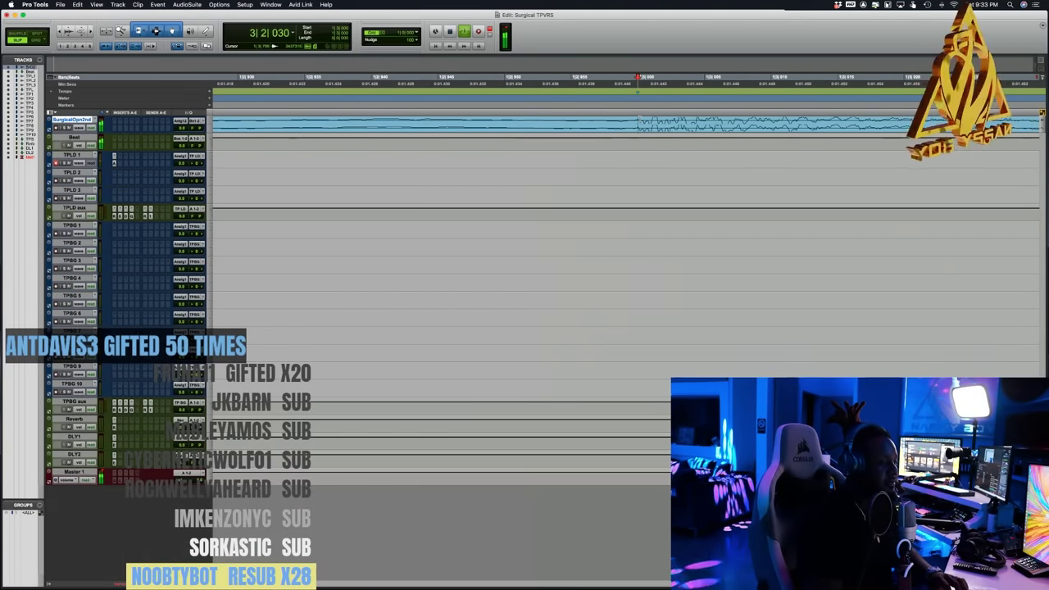
# - Move the edit cursor close to the SurgicalOpn2nd transient around bar 9 and audition the beat from there
pyautogui.press('r')
pyautogui.press('r')
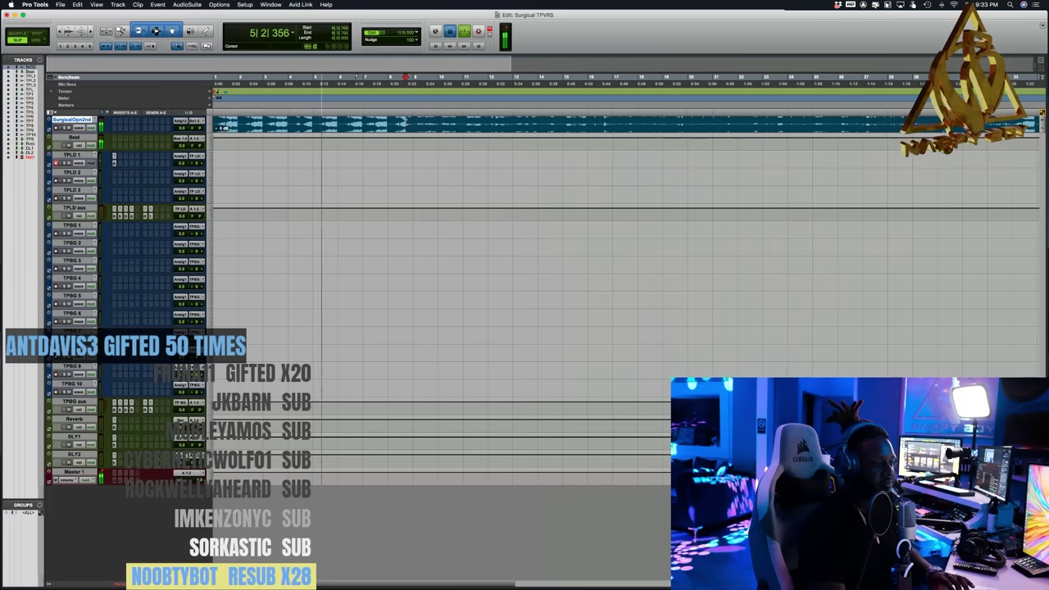
pyautogui.click(405, 125)
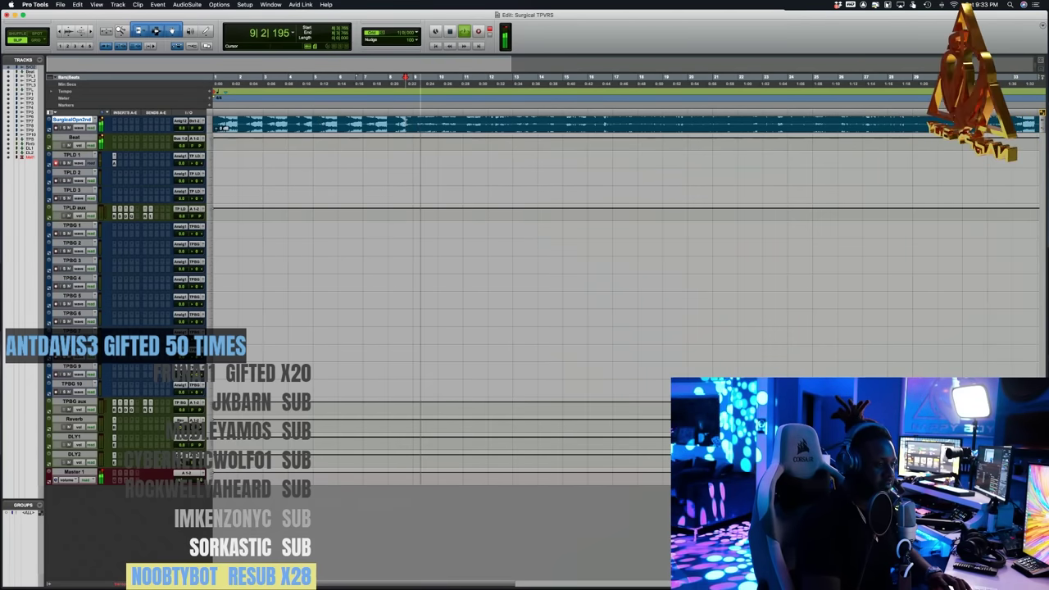
pyautogui.press('t')
pyautogui.press('t')
pyautogui.press('t')
pyautogui.press('t')
pyautogui.press('t')
pyautogui.press('t')
pyautogui.press('t')
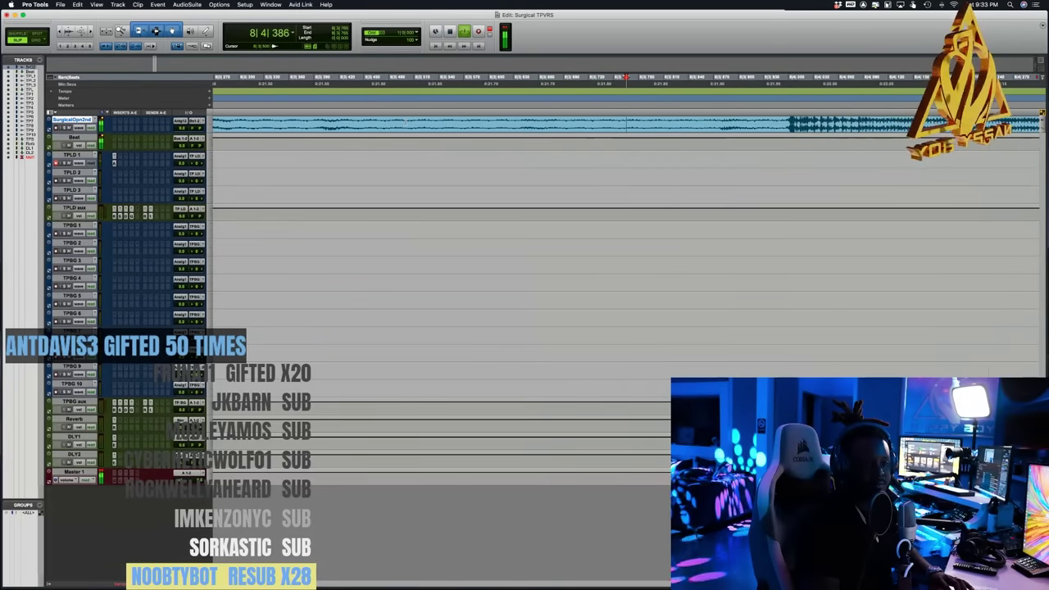
pyautogui.press('r')
pyautogui.press('r')
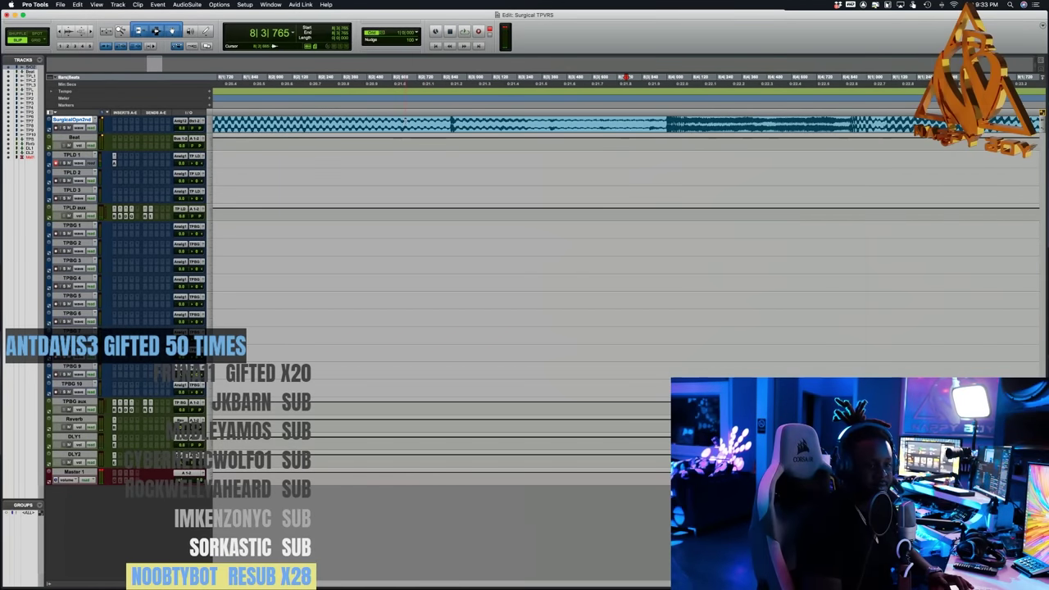
pyautogui.press('r')
pyautogui.press('space')
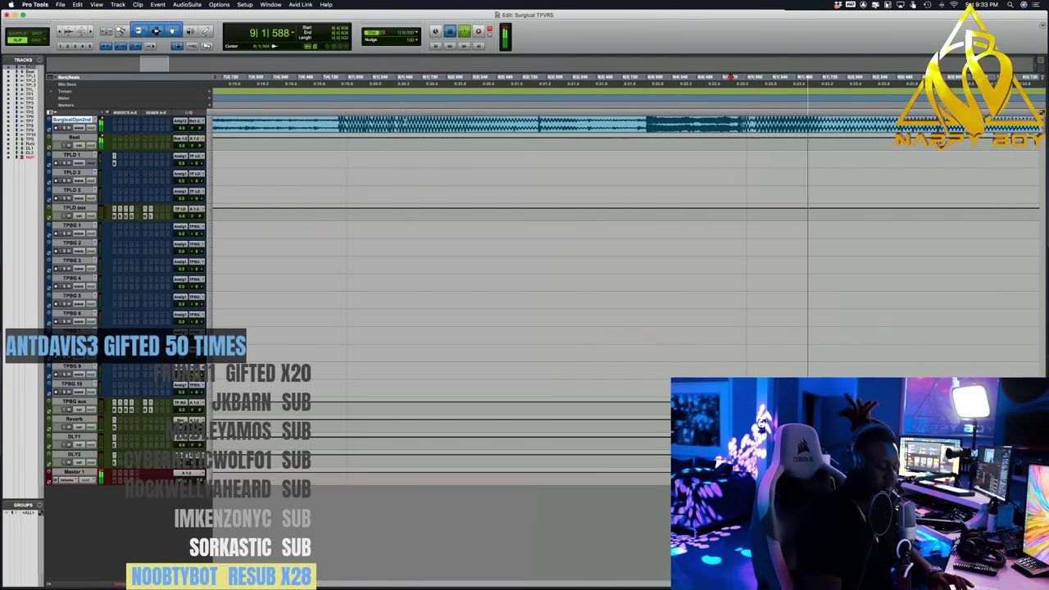
# - Place the edit cursor exactly on the bar 9 downbeat transient and add a bar/beat marker identifying it as 9|1|000
pyautogui.press('space')
pyautogui.press('r')
pyautogui.press('r')
pyautogui.press('t')
pyautogui.press('t')
pyautogui.press('t')
pyautogui.press('t')
pyautogui.press('t')
pyautogui.press('t')
pyautogui.press('space')
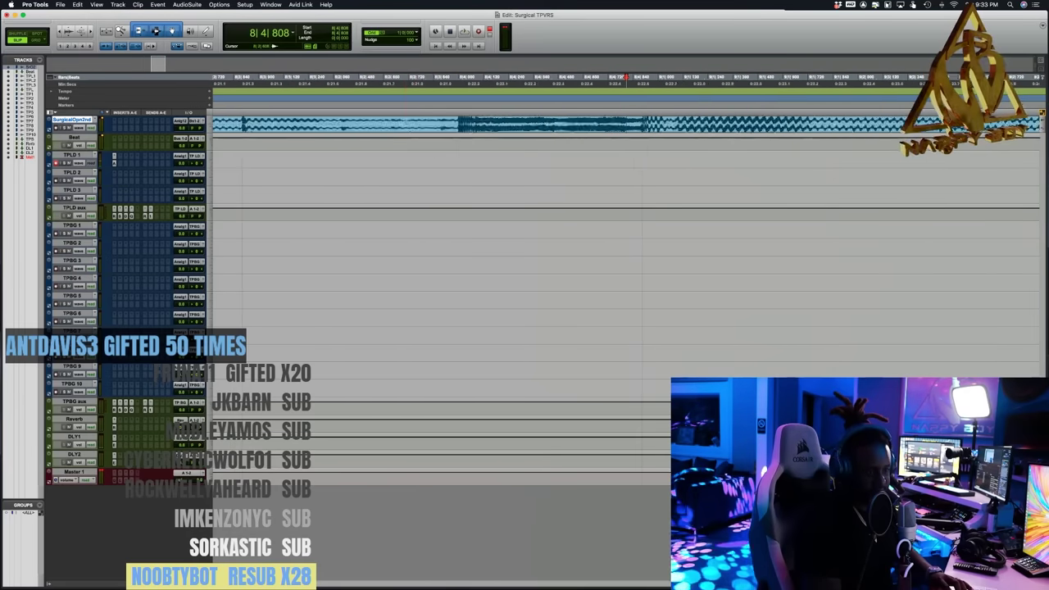
pyautogui.press('space')
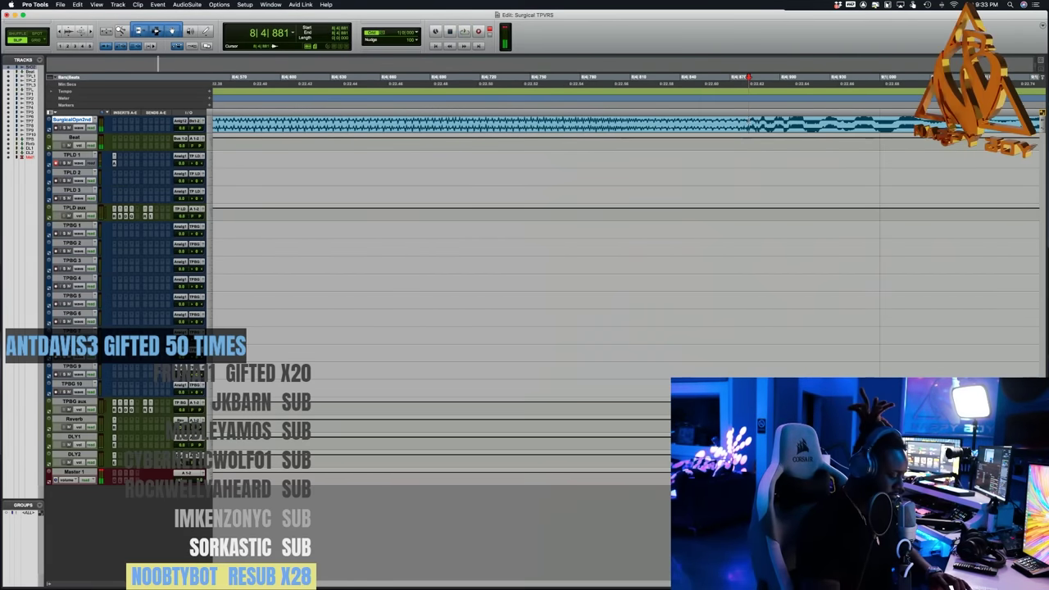
pyautogui.press('super+i')
pyautogui.press('Return')
pyautogui.press('space')
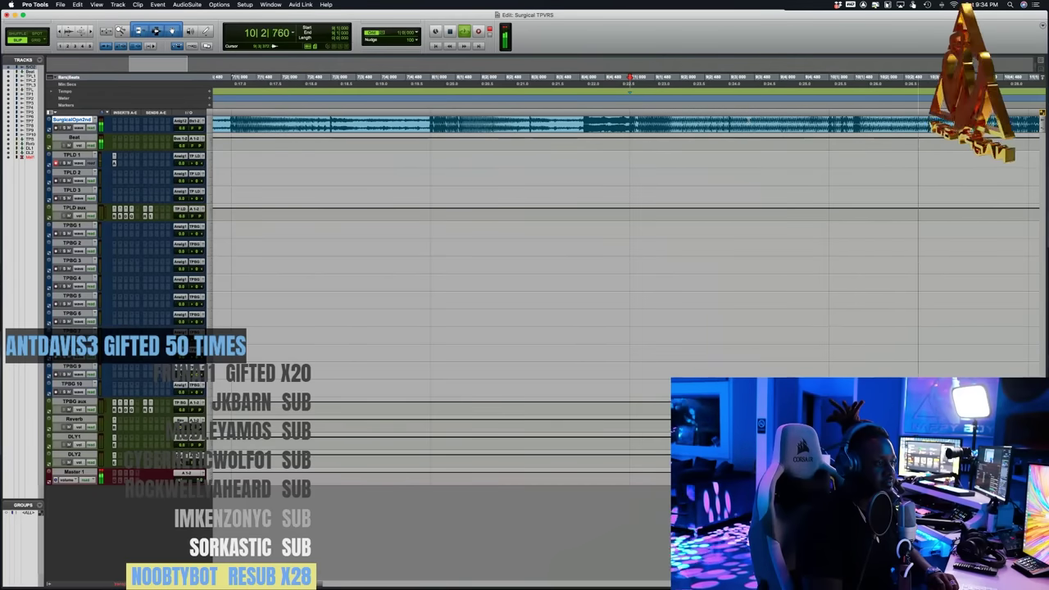
# - Place the edit cursor on the downbeat transient near bar 33 and add a bar/beat marker identifying it as 33|1|000
pyautogui.press('super+bracketleft')
pyautogui.press('super+bracketleft')
pyautogui.press('super+bracketleft')
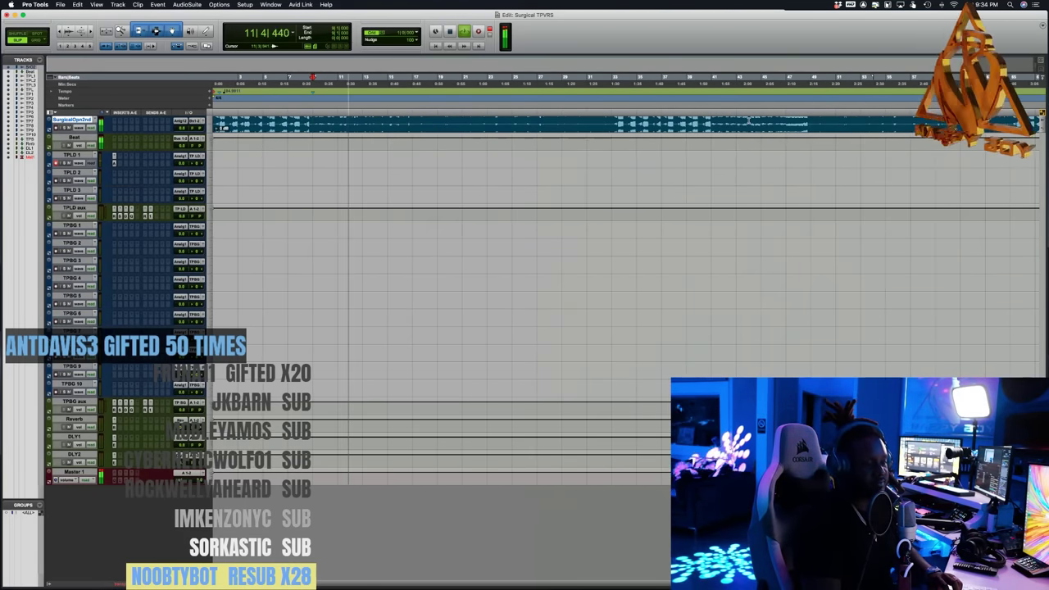
pyautogui.click(609, 122)
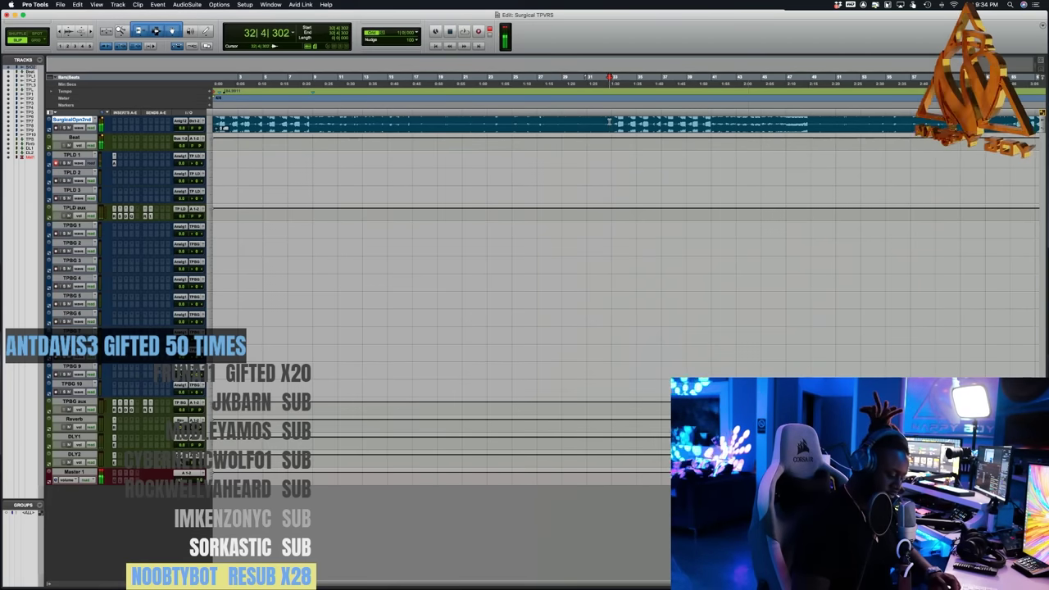
pyautogui.press('1')
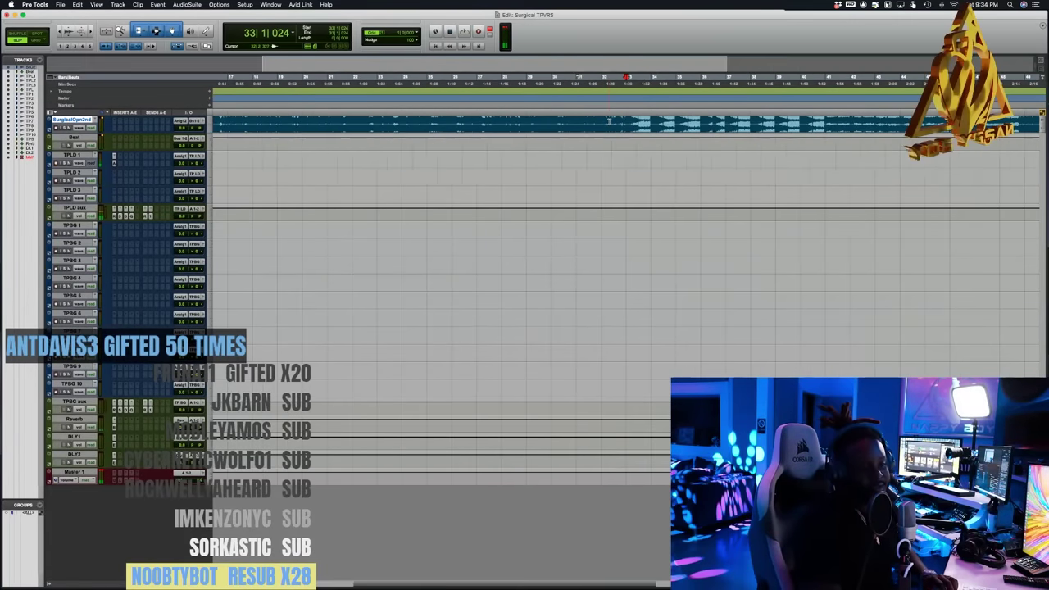
pyautogui.scroll(10, 609, 121)
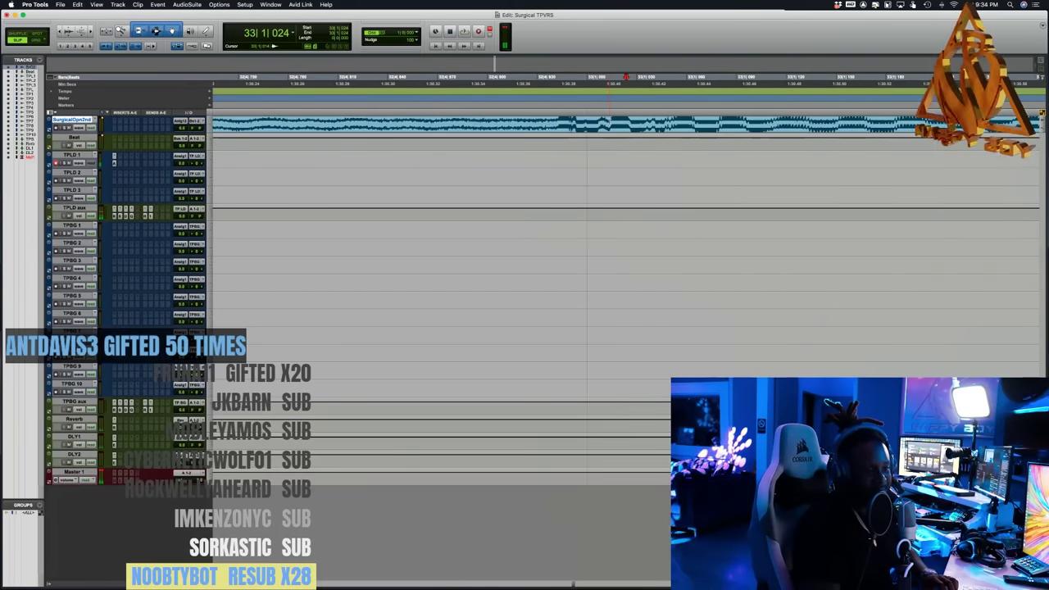
pyautogui.scroll(2, 609, 121)
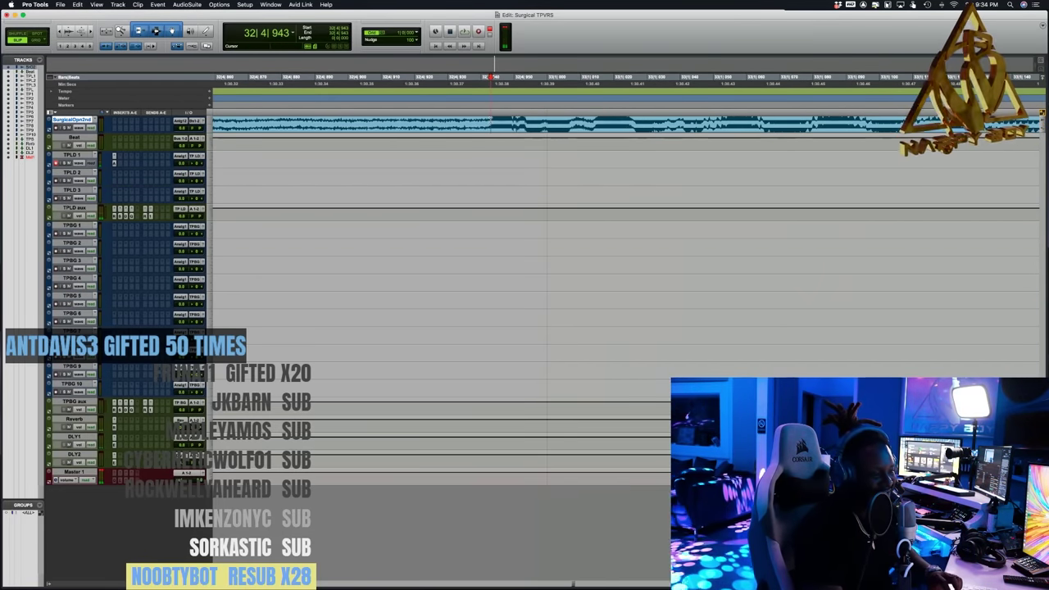
pyautogui.press('space')
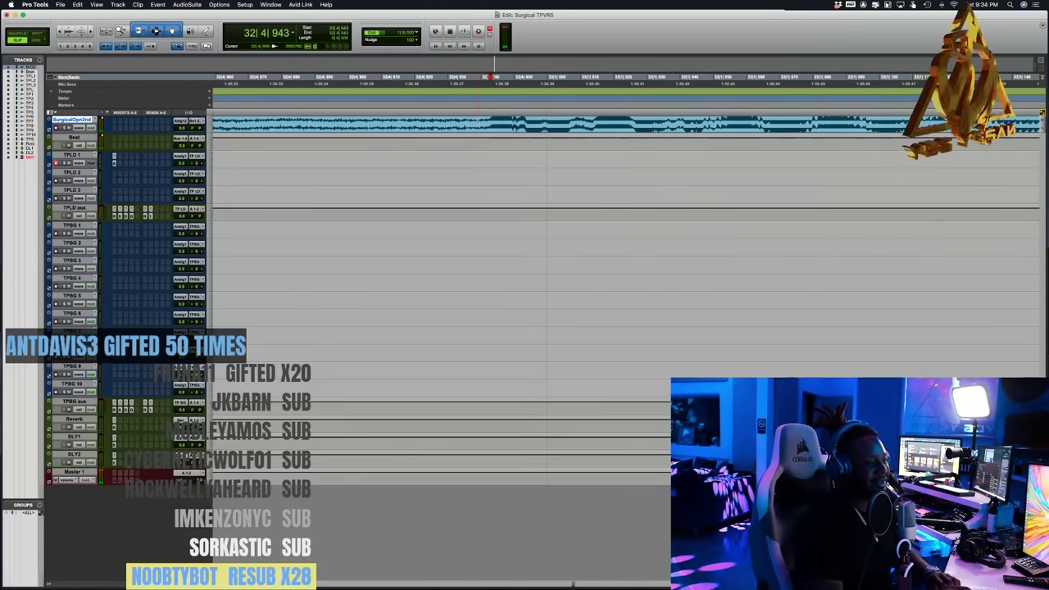
pyautogui.press('super+i')
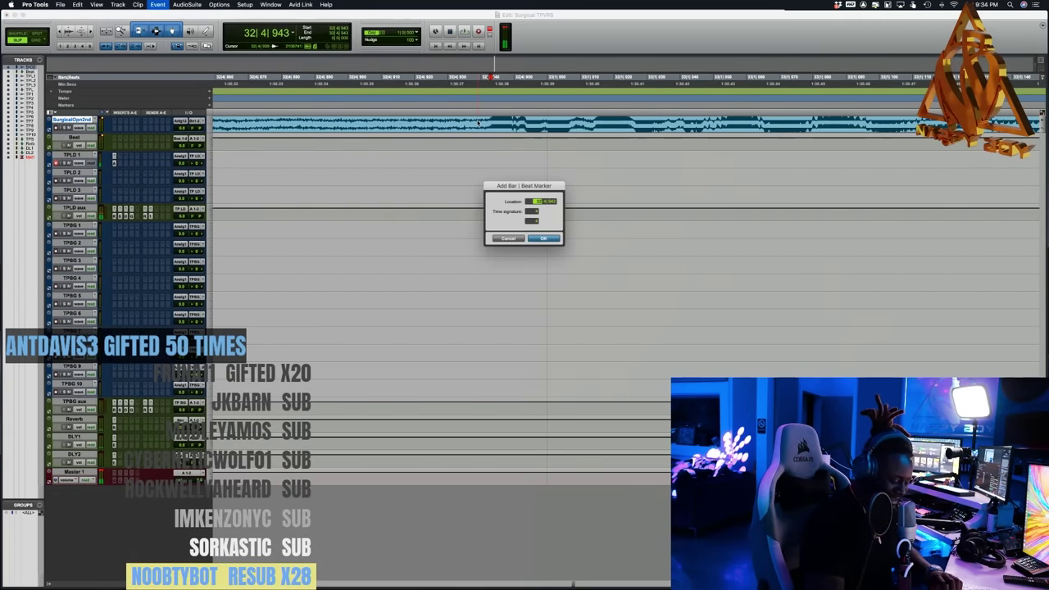
pyautogui.press('Return')
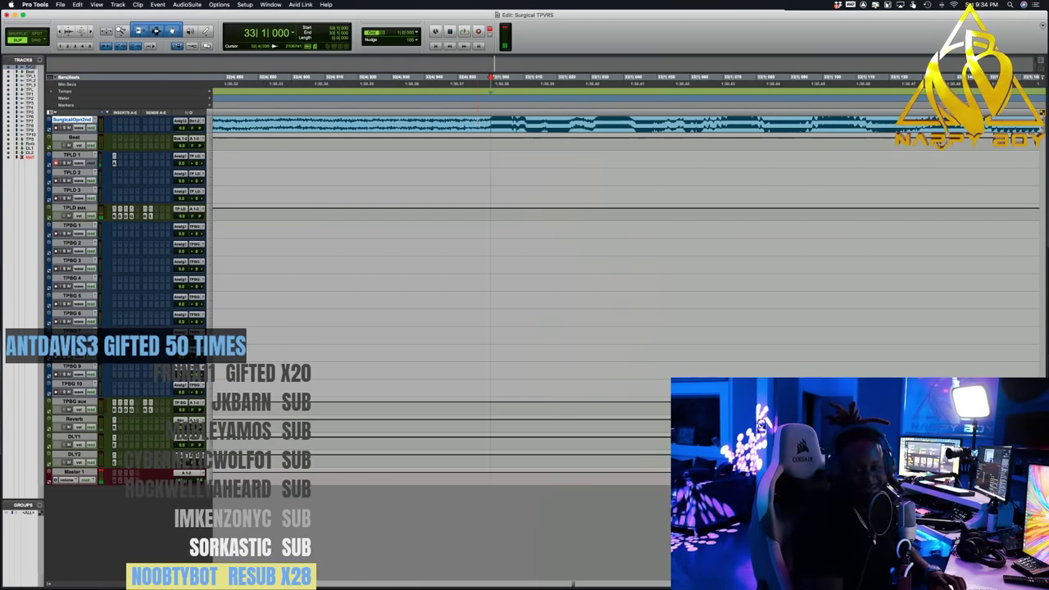
pyautogui.press('space')
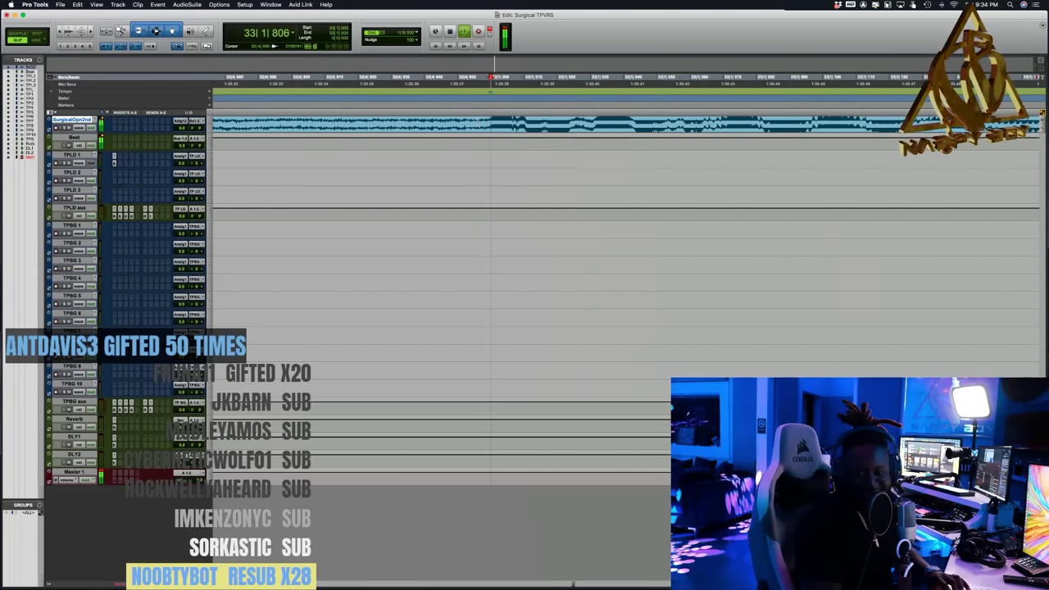
# - Play the beat from the start of the session to listen through the arrangement, keeping the full waveform in sight
pyautogui.press('Return')
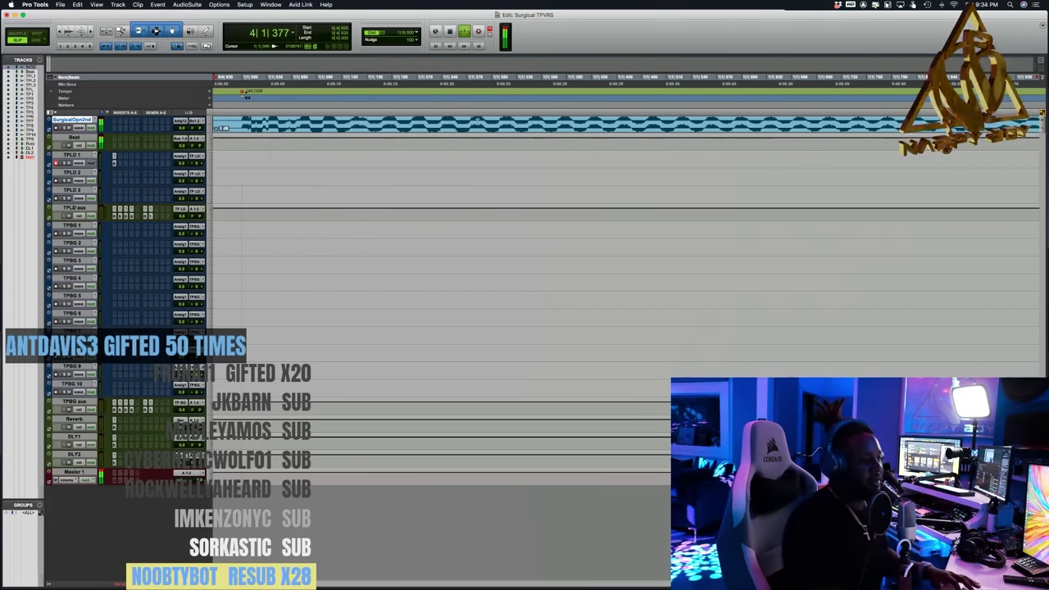
pyautogui.hotkey('alt', 'a')
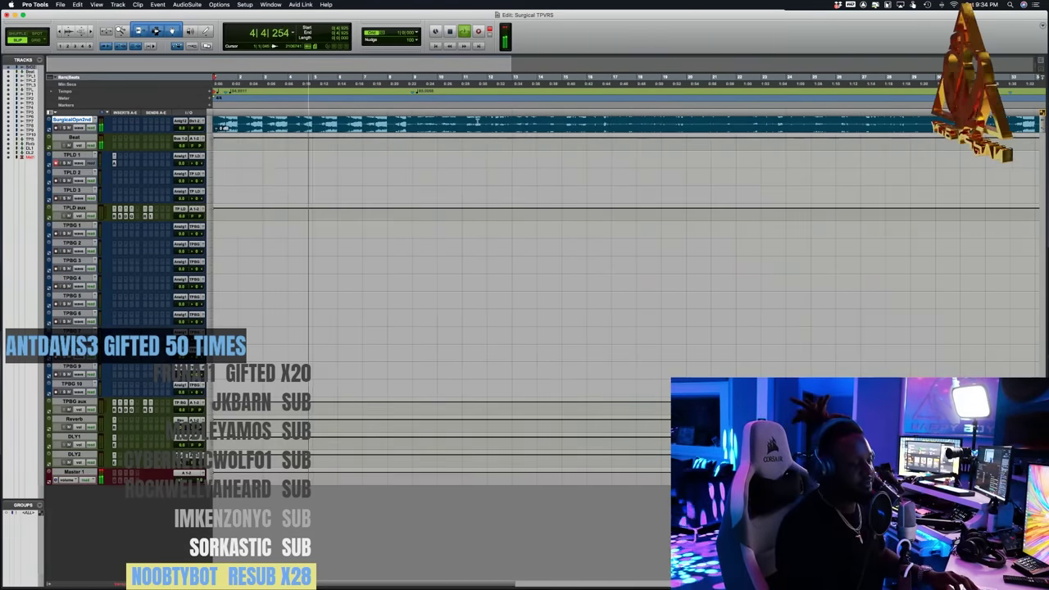
pyautogui.press('super+bracketleft')
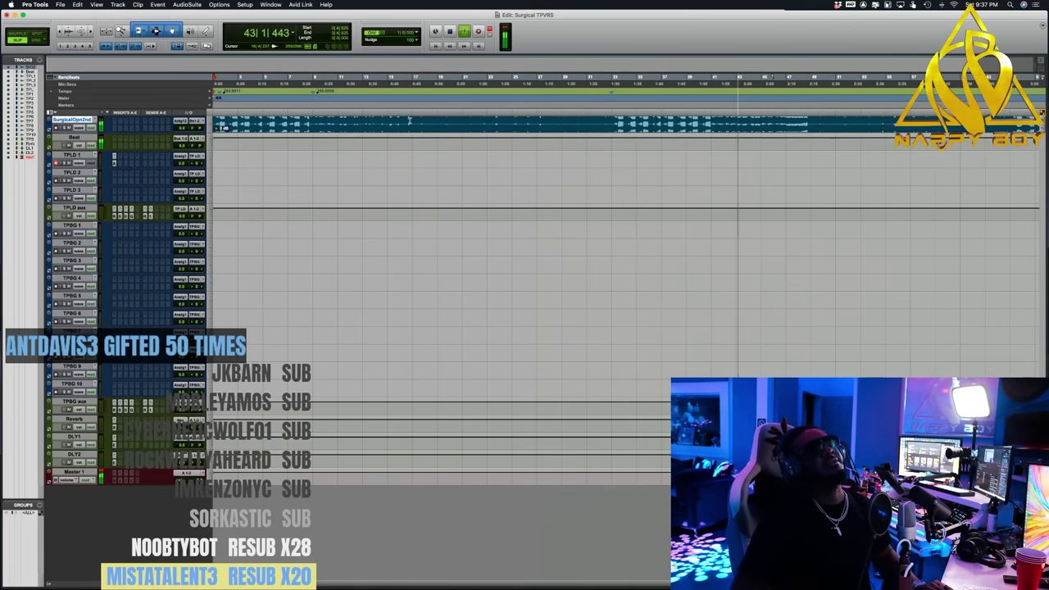
pyautogui.press('space')
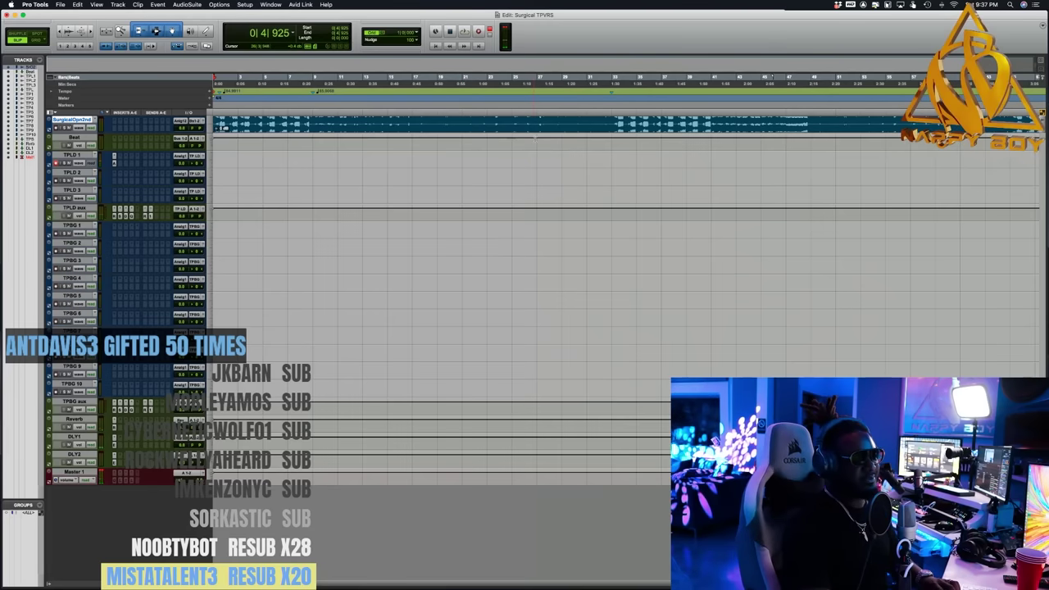
# - Switch to Grid mode and audition the beat from bar 27, then again from bar 29
pyautogui.press('space')
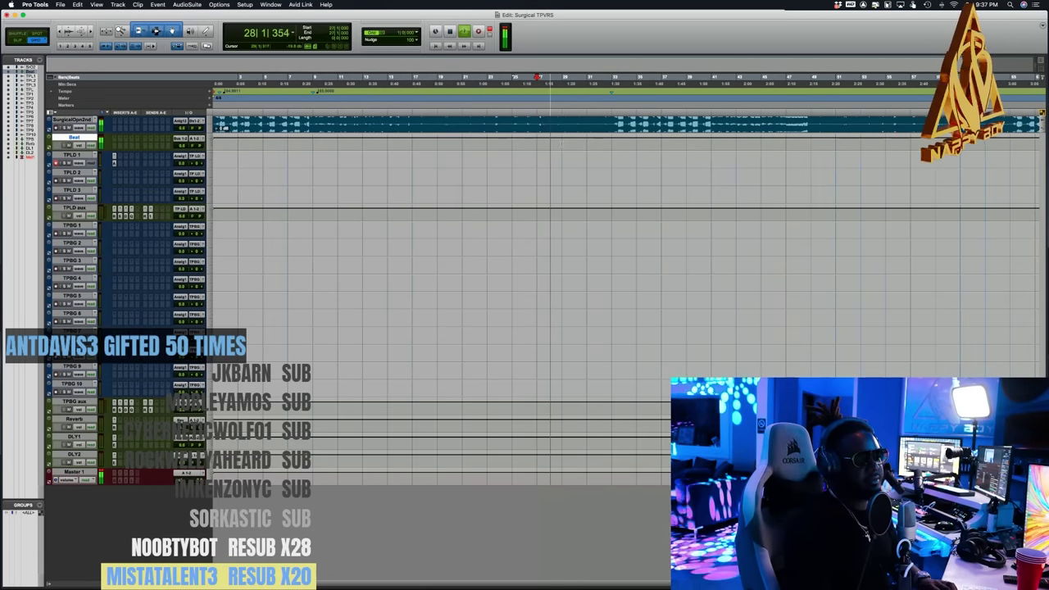
pyautogui.press('space')
pyautogui.press('space')
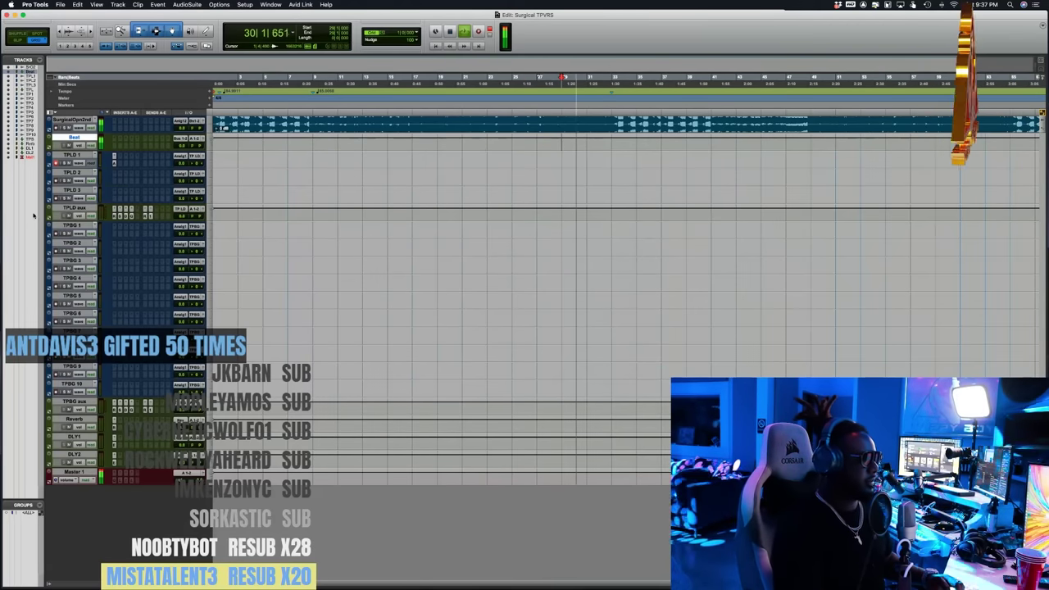
# - Inspect the Auto-Tune Live insert on TPLD 1 and the Renaissance Compressor insert on TPLD aux
pyautogui.click(114, 160)
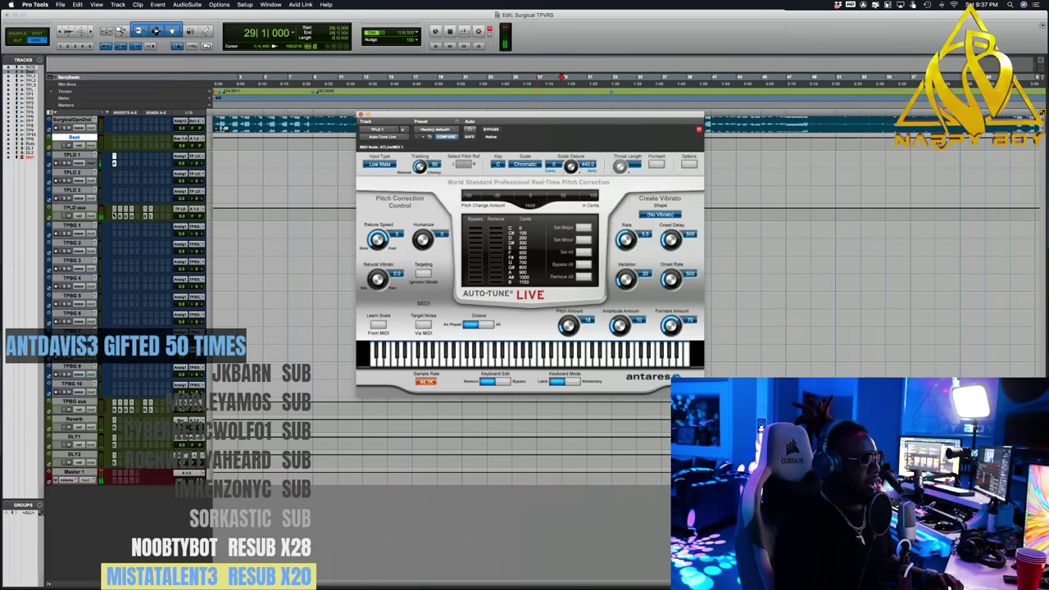
pyautogui.click(114, 214)
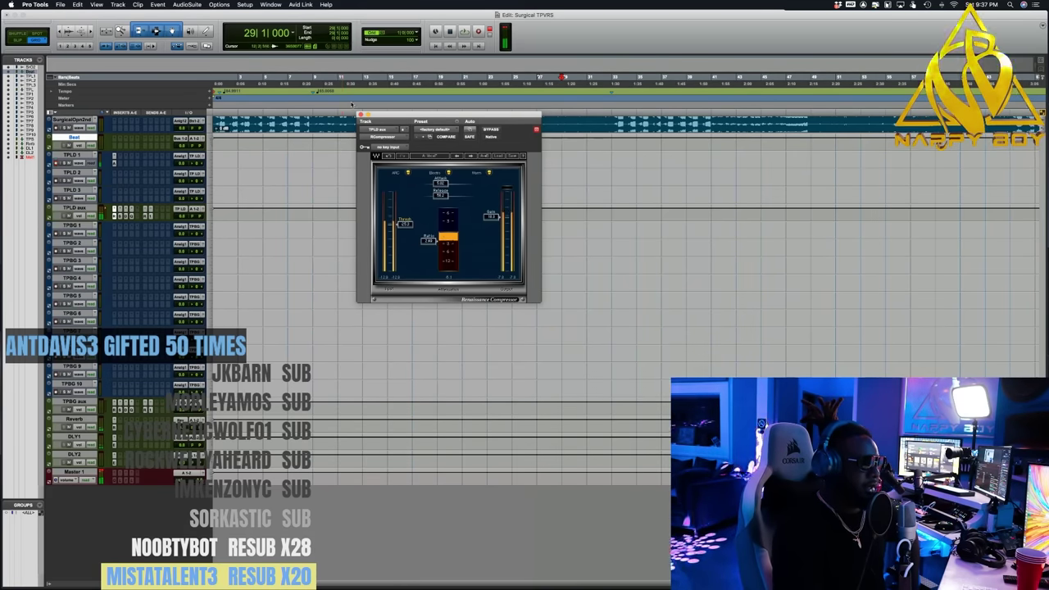
pyautogui.click(360, 116)
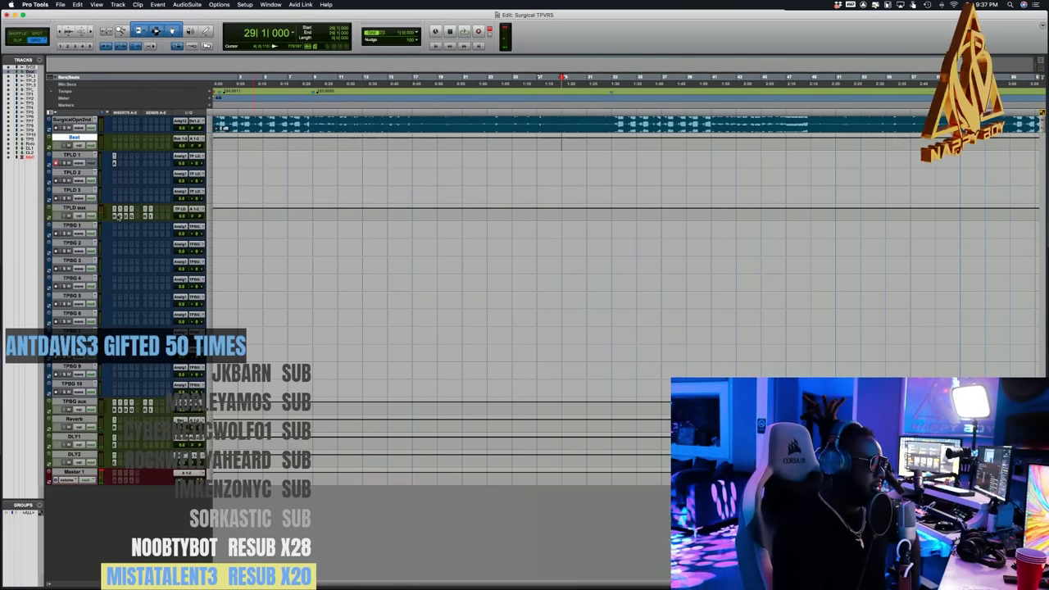
# - Set the scale of Auto-Tune Live on TPLD 1 to Major and choose its key
pyautogui.click(114, 161)
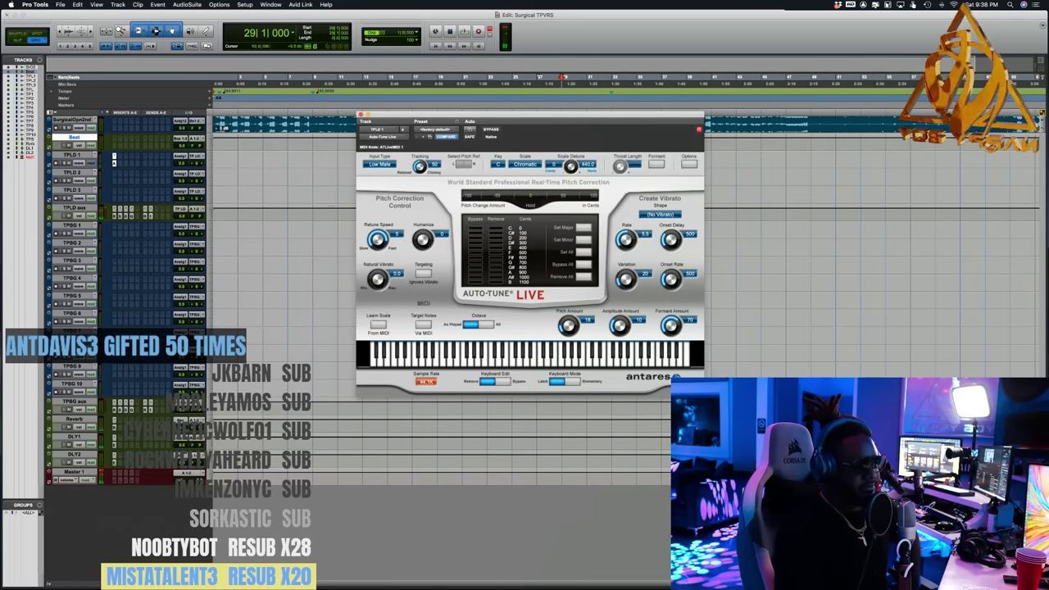
pyautogui.click(525, 165)
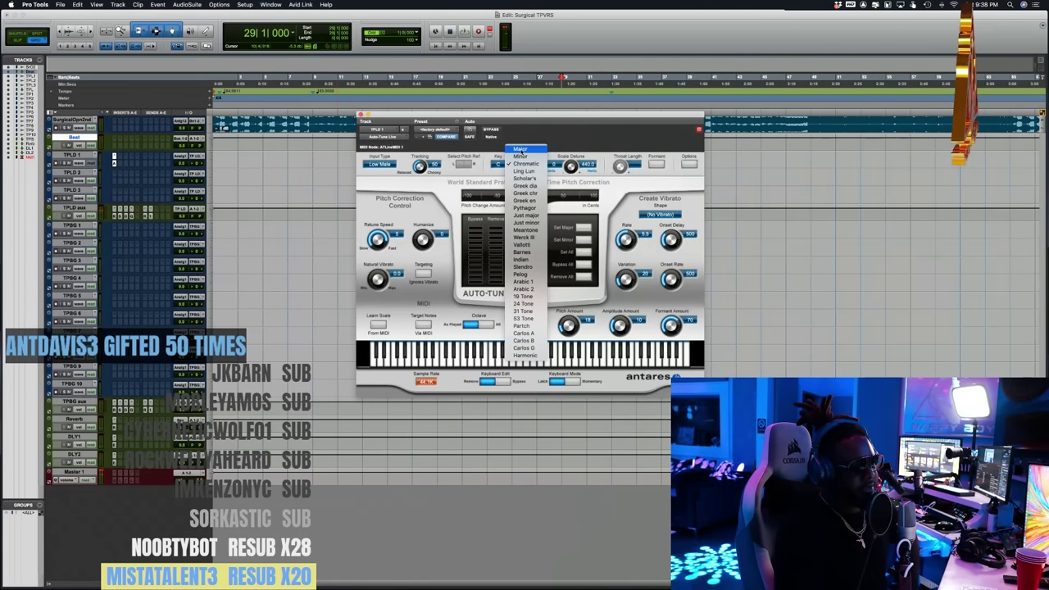
pyautogui.click(520, 149)
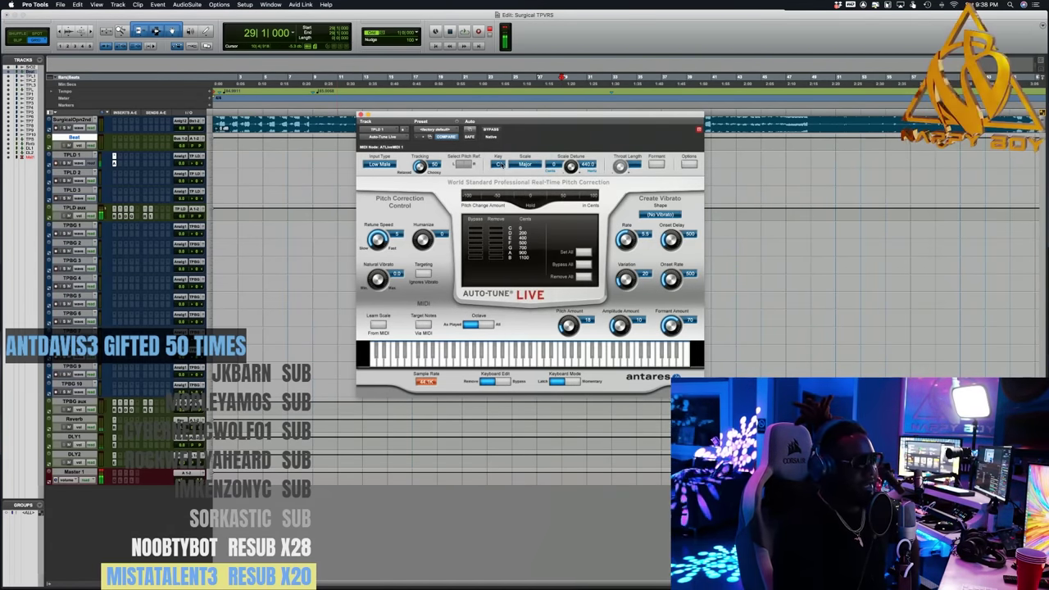
pyautogui.click(499, 164)
pyautogui.click(501, 171)
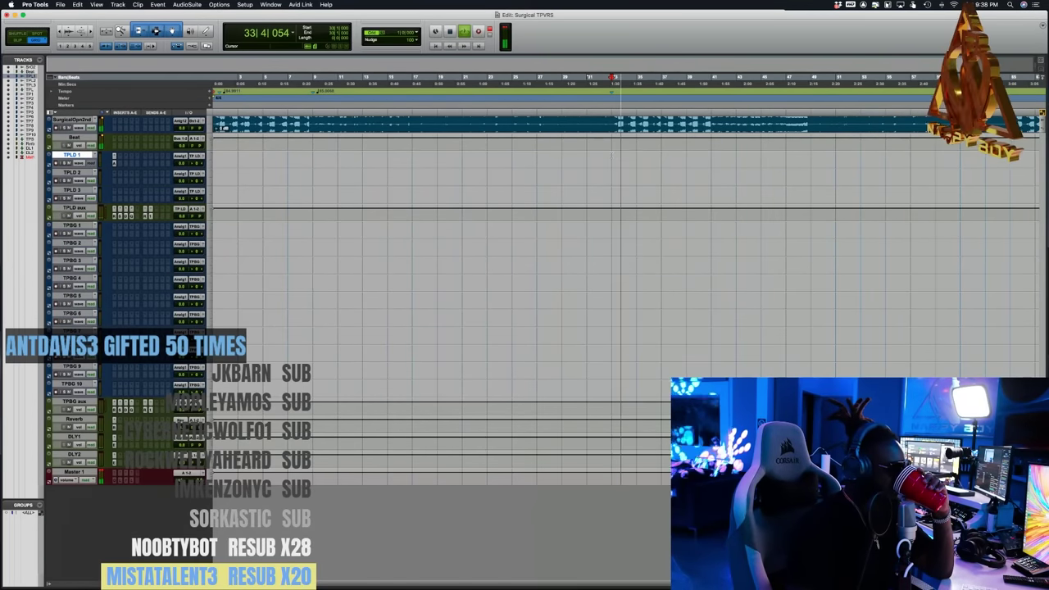
# - Record-arm TPLD 1, start playback at bar 31 and record a short vocal take from about bar 34 to bar 37
pyautogui.press('space')
pyautogui.press('space')
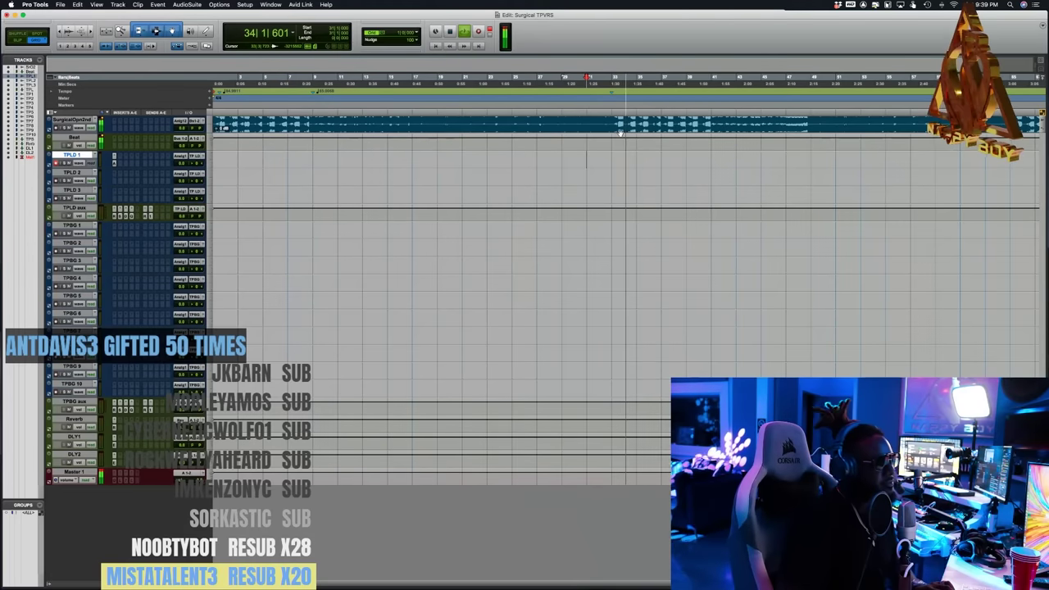
pyautogui.press('super+shift+space')
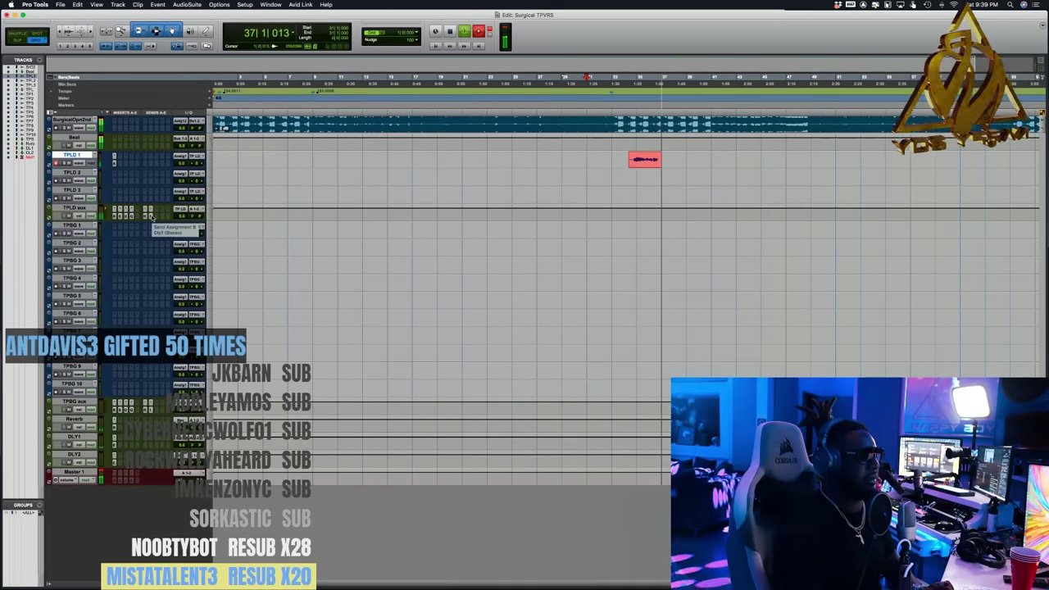
pyautogui.press('space')
# - Check the Dly1 send on TPLD aux and record a vocal pass on TPLD 1 from bar 31 to about bar 46
pyautogui.click(146, 216)
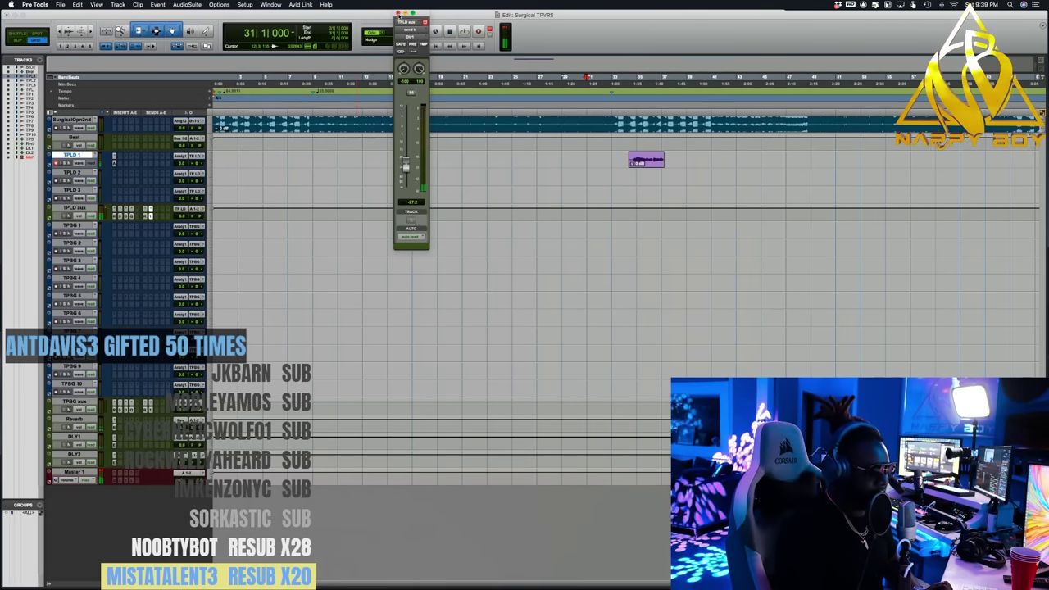
pyautogui.click(397, 13)
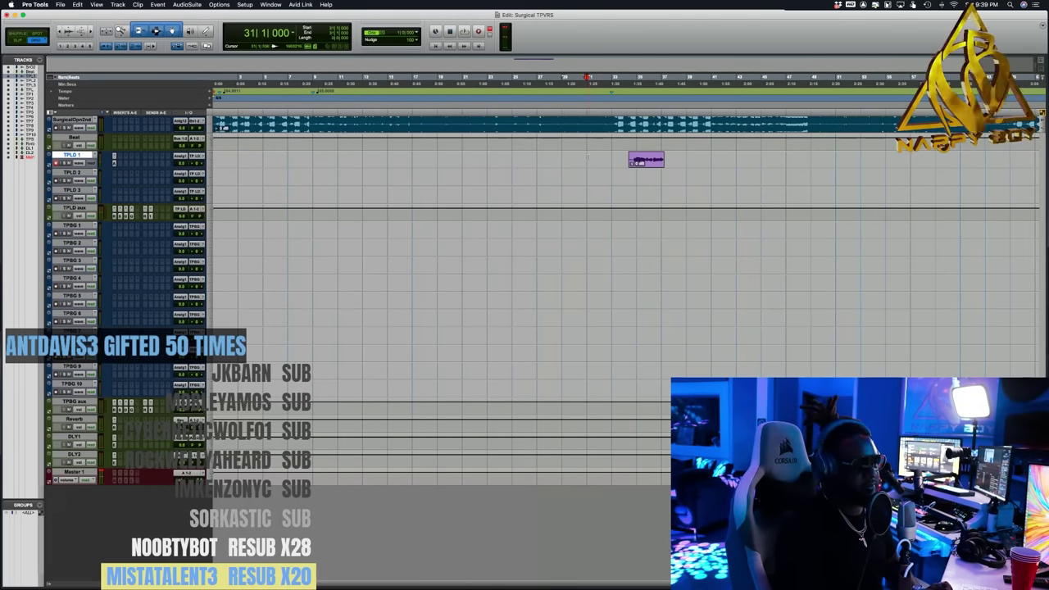
pyautogui.press('super+space')
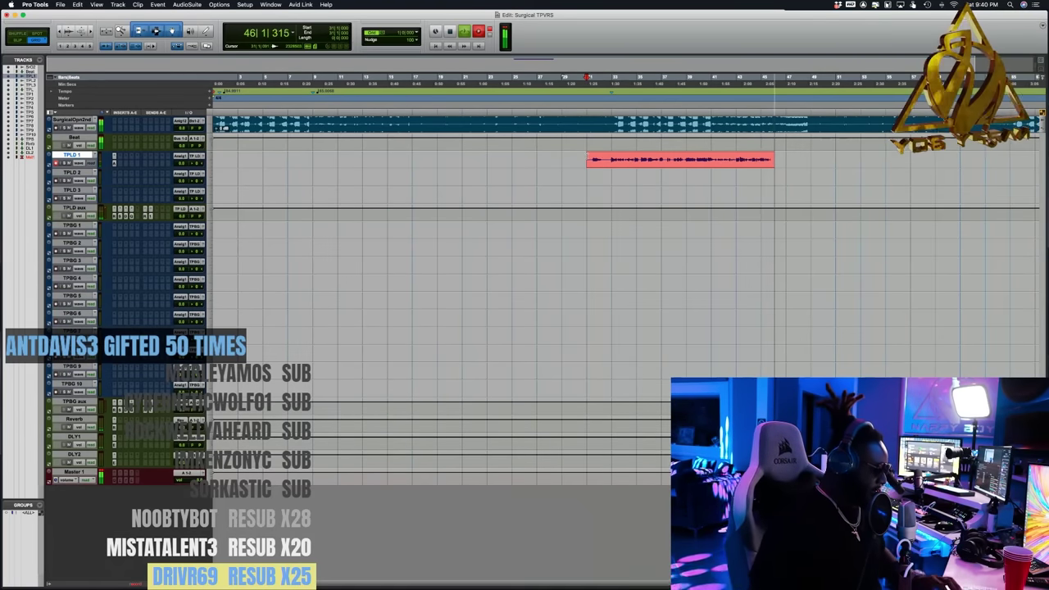
pyautogui.press('space')
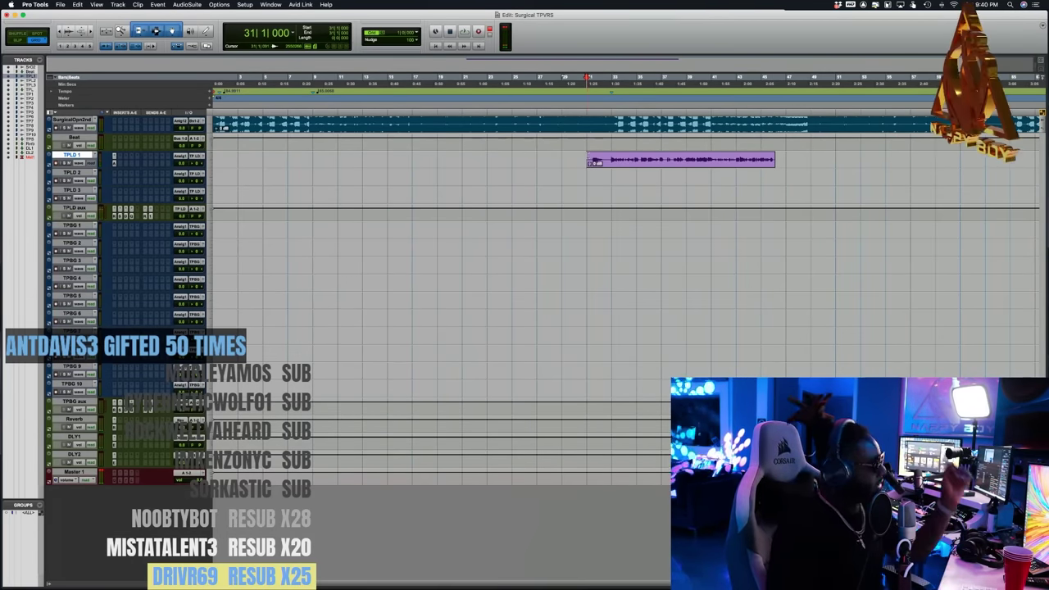
# - Record repeated short retakes of the opening vocal phrase on TPLD 1, each starting from bar 31
pyautogui.press('super+space')
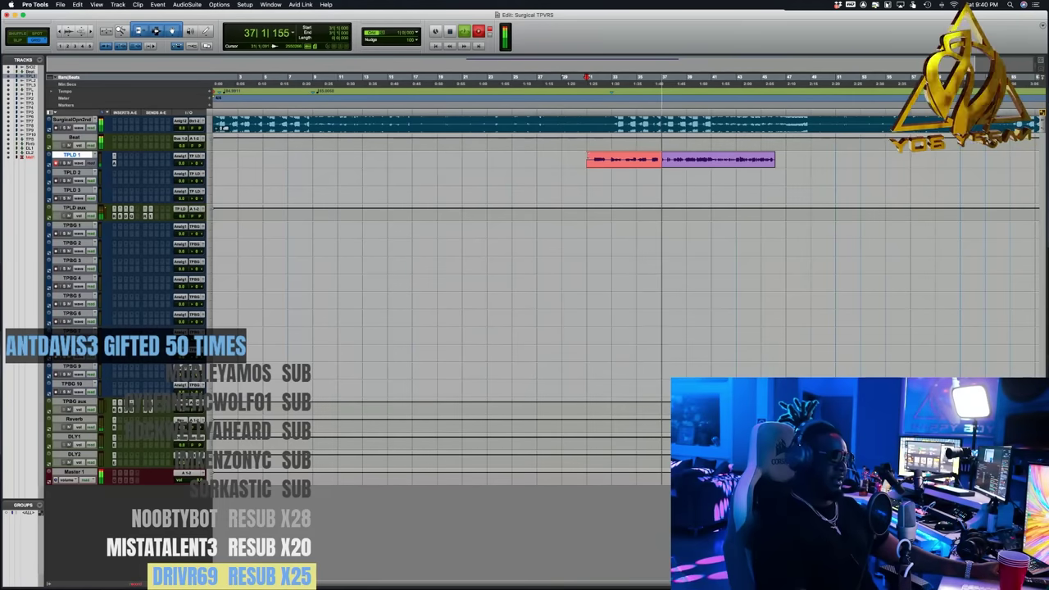
pyautogui.press('space')
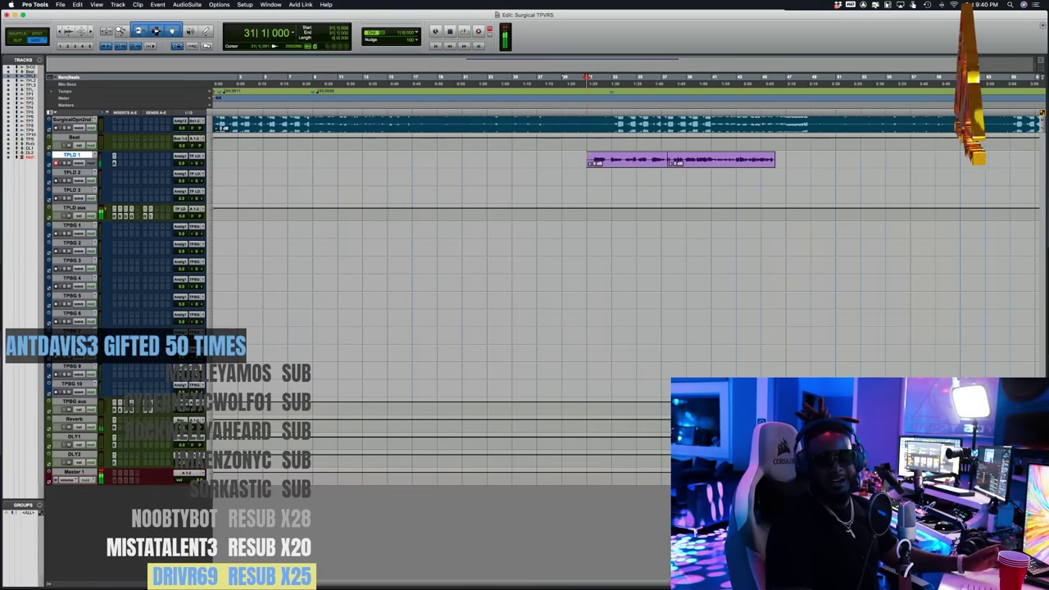
pyautogui.press('space')
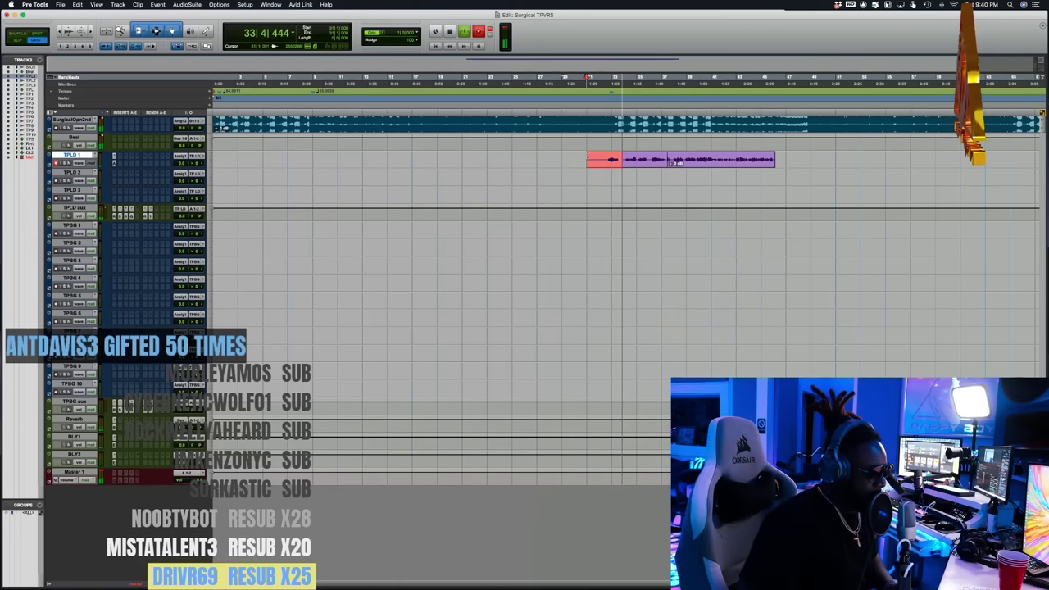
pyautogui.press('space')
pyautogui.press('space')
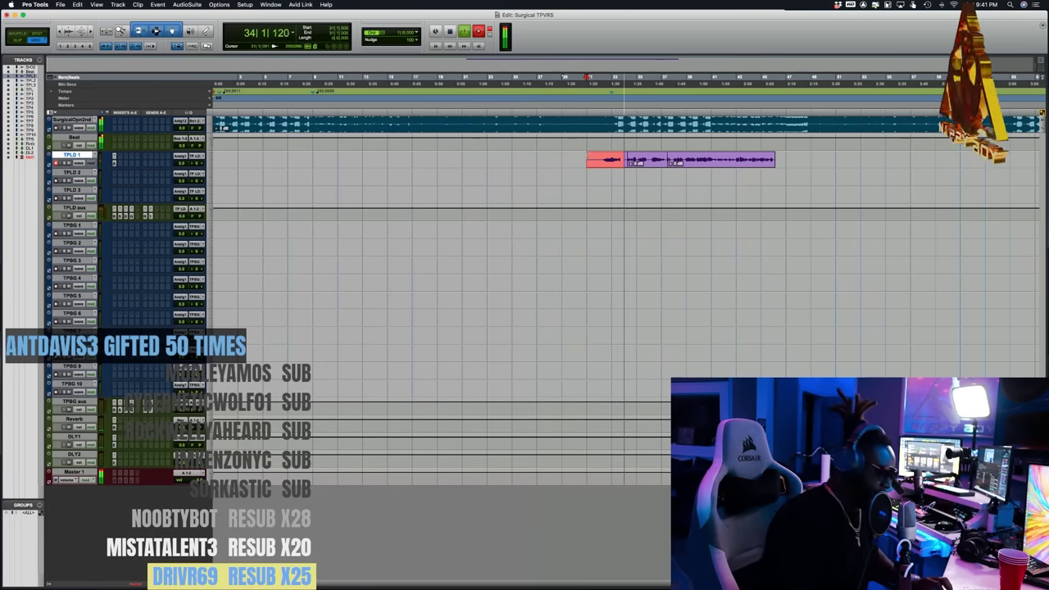
pyautogui.press('space')
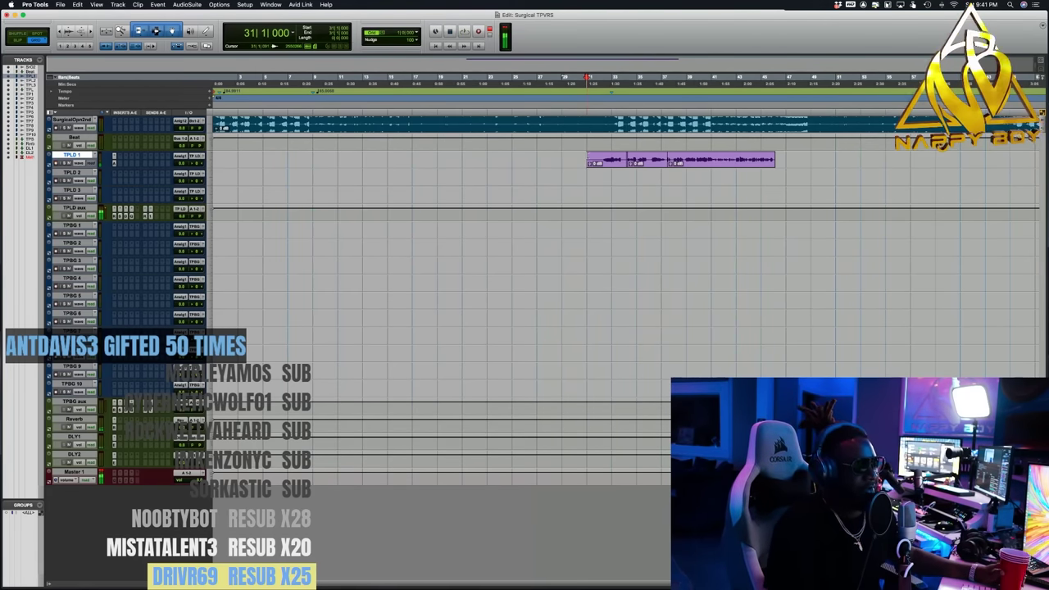
pyautogui.press('super+space')
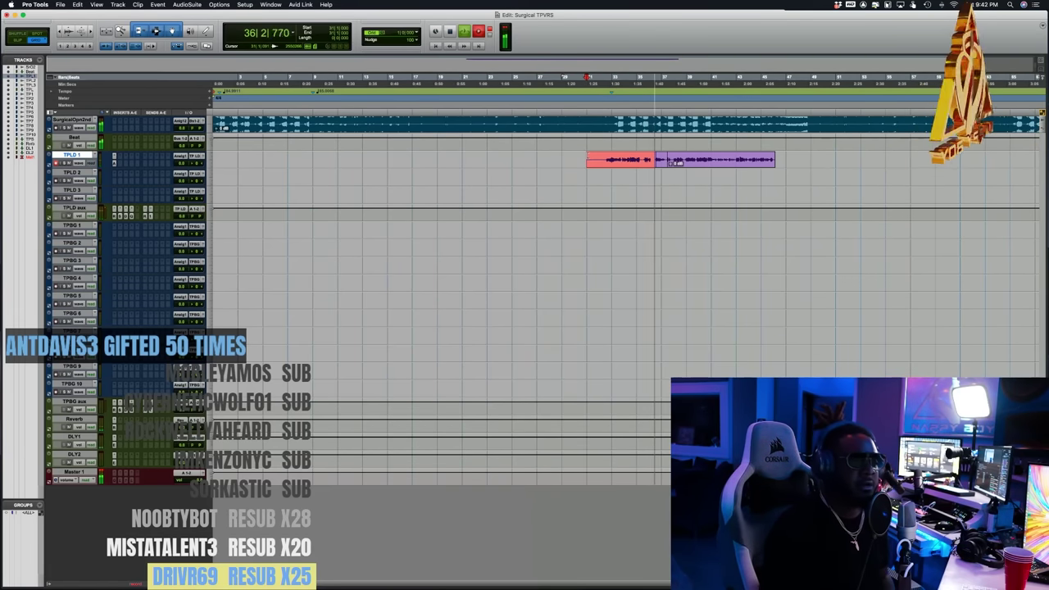
pyautogui.press('space')
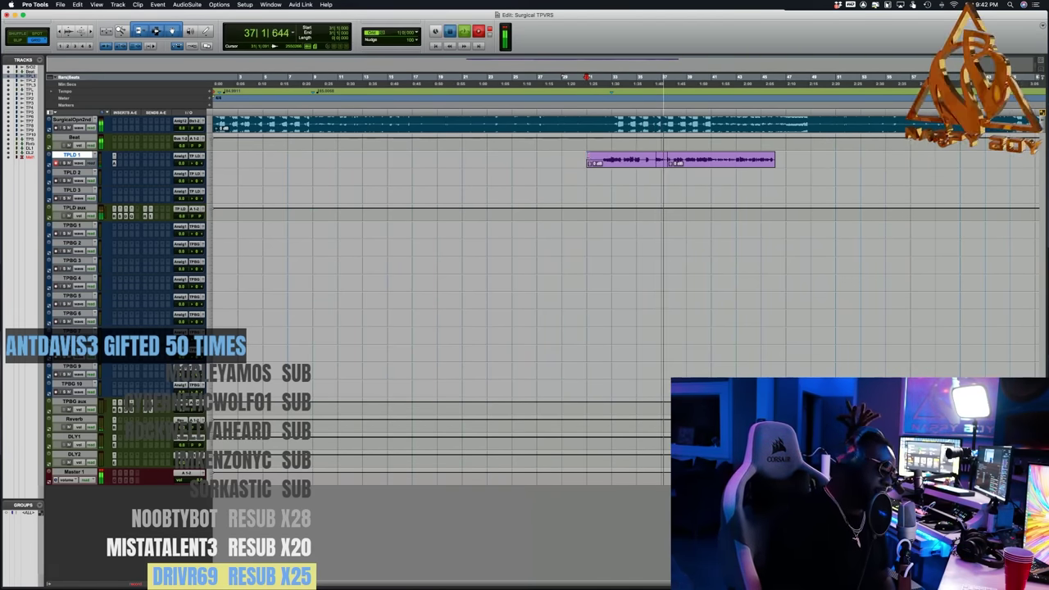
pyautogui.press('space')
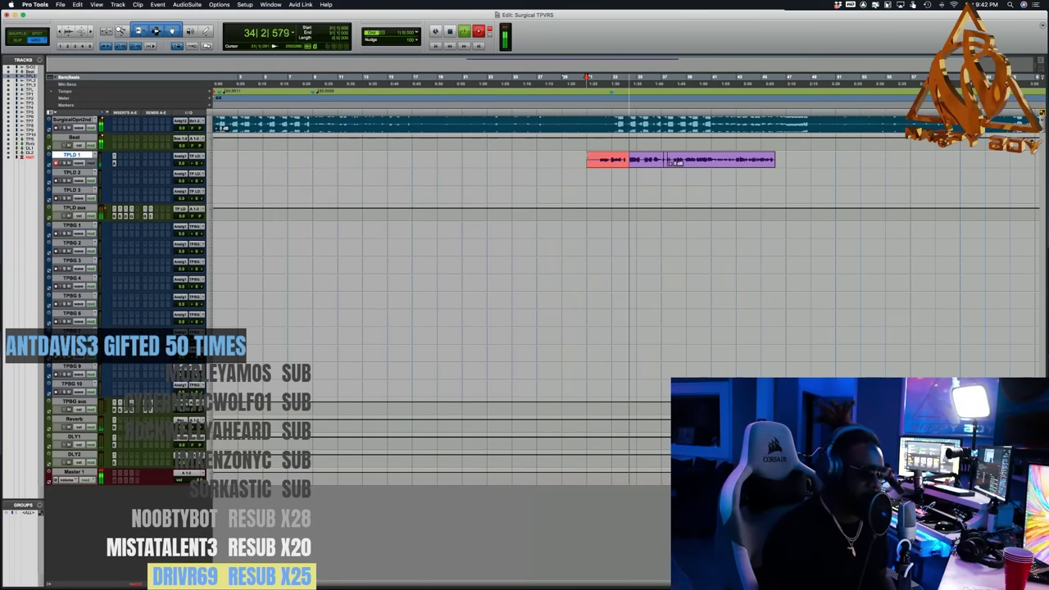
pyautogui.press('space')
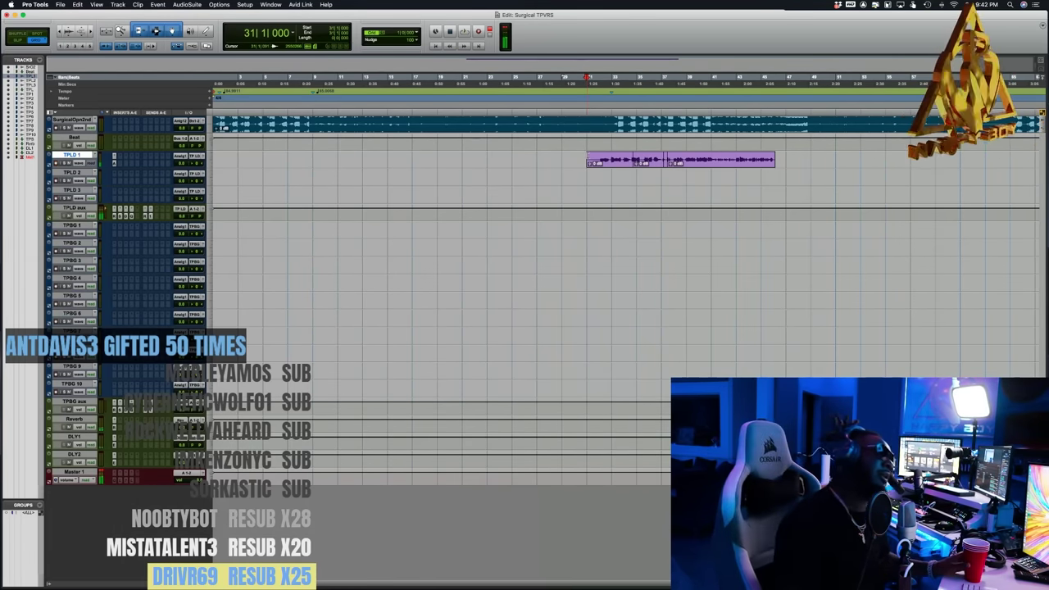
# - Record a vocal pass on TPLD 1 from bar 31 to about bar 49 and retake its opening phrase to about bar 37
pyautogui.press('super+space')
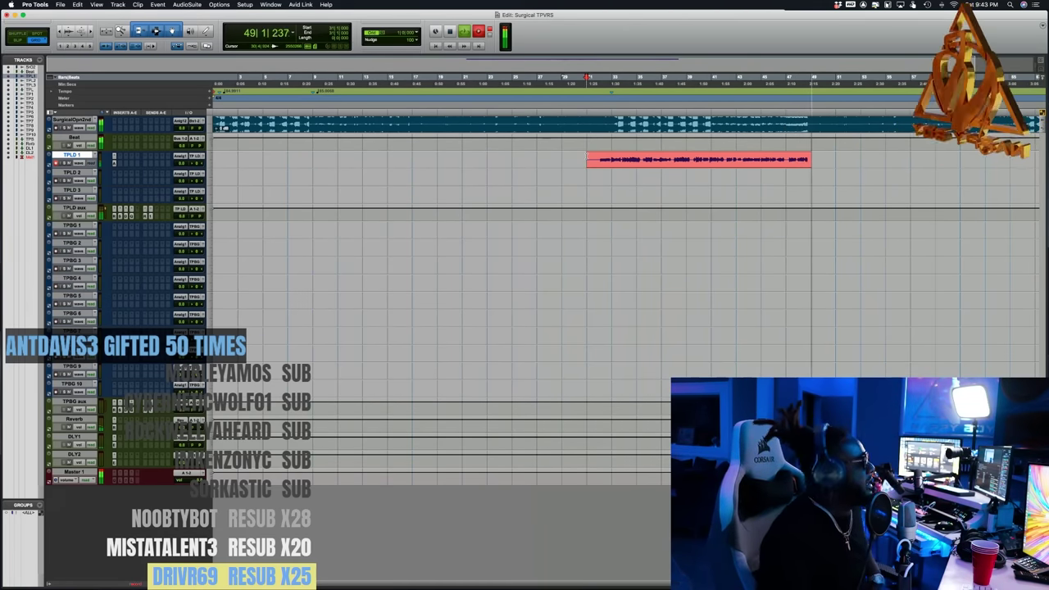
pyautogui.press('space')
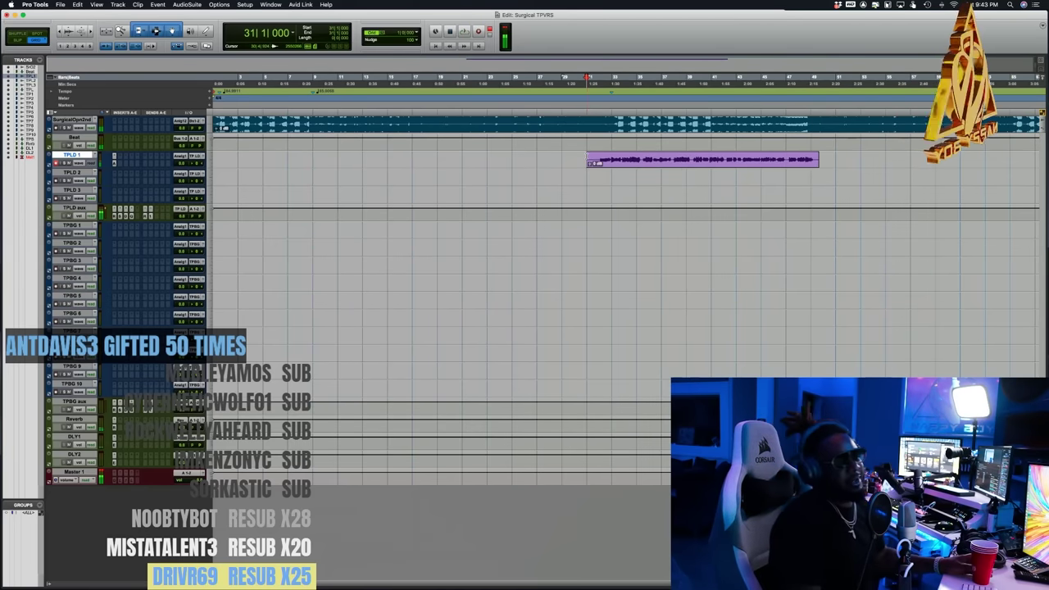
pyautogui.press('super+space')
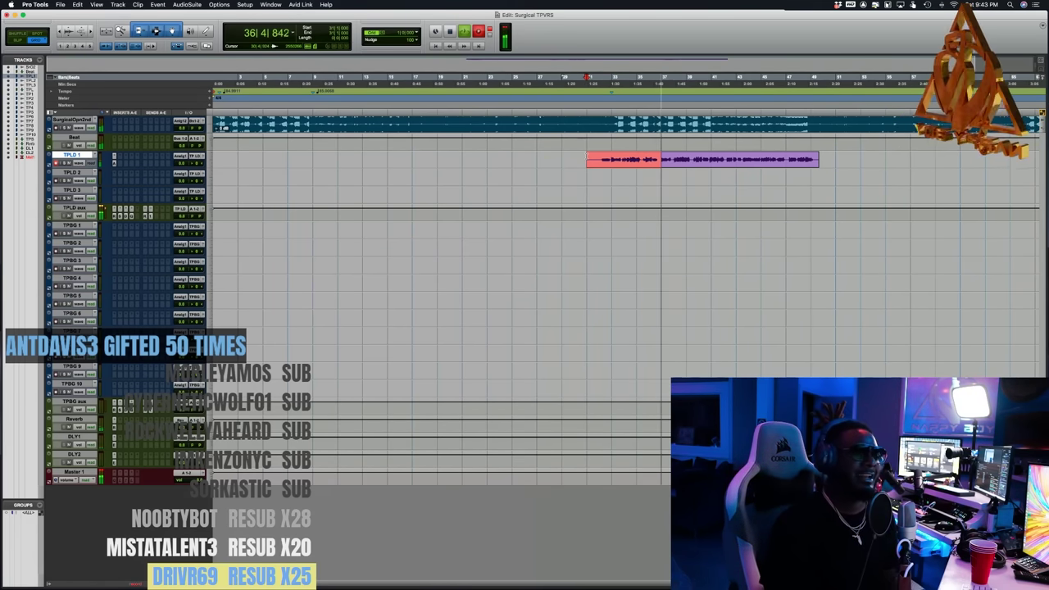
pyautogui.press('space')
pyautogui.press('space')
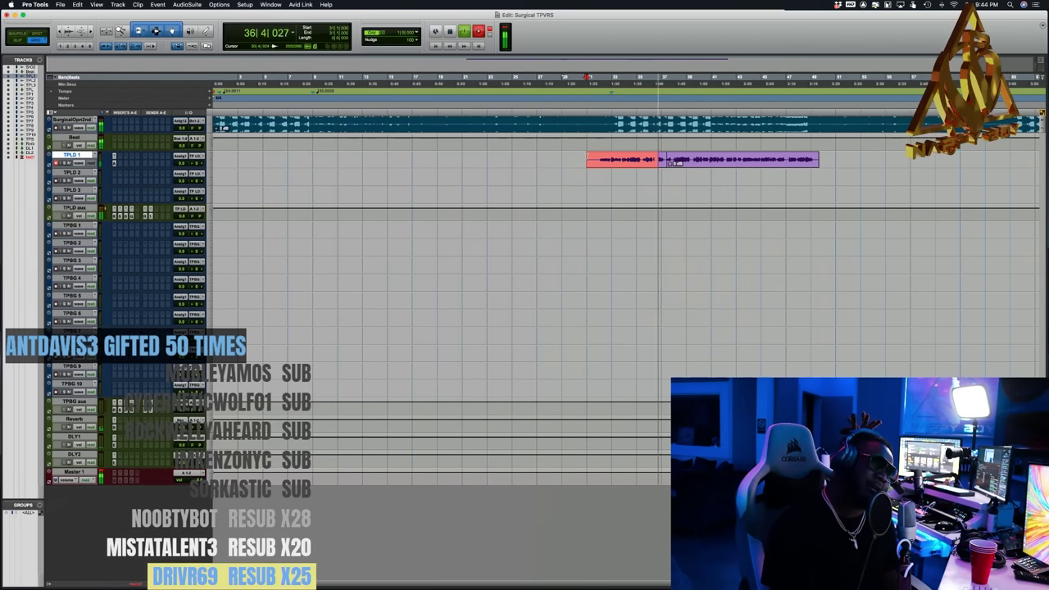
pyautogui.press('space')
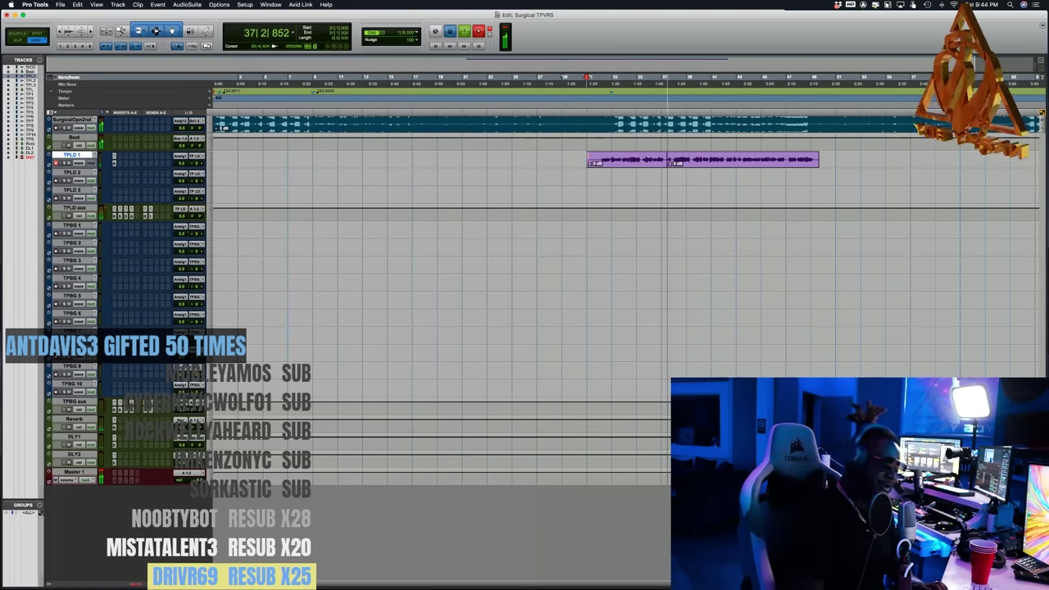
pyautogui.press('super+space')
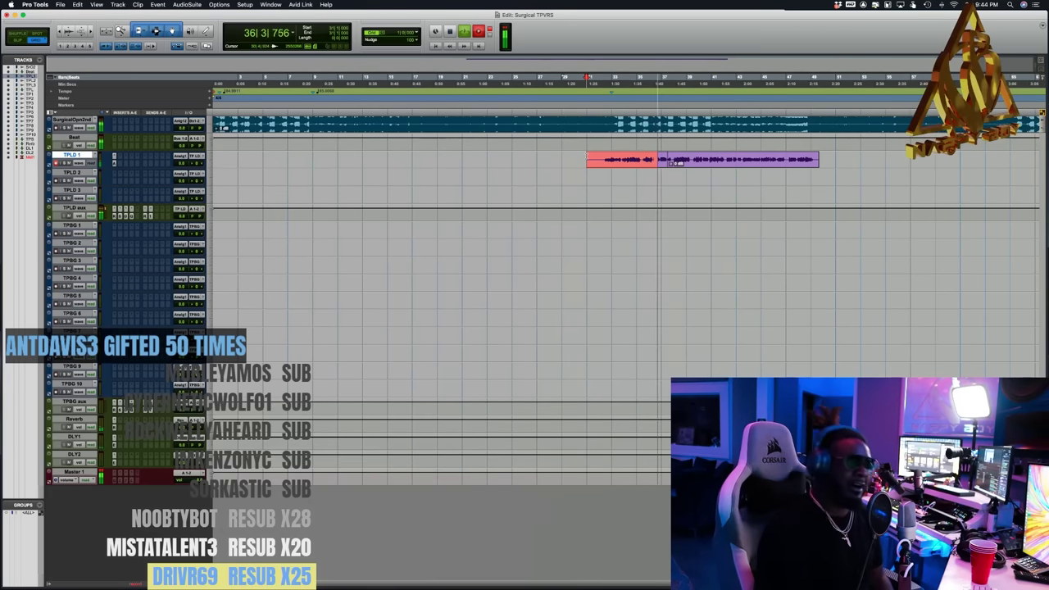
pyautogui.press('space')
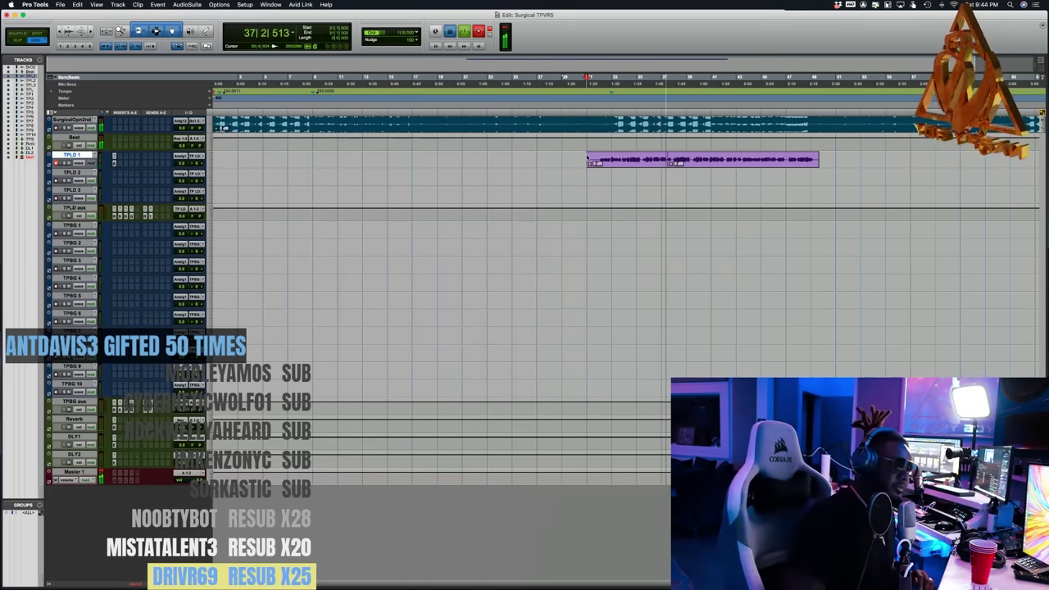
# - Play the recorded vocal back from bar 31 and check the Renaissance Compressor on TPLD aux
pyautogui.press('space')
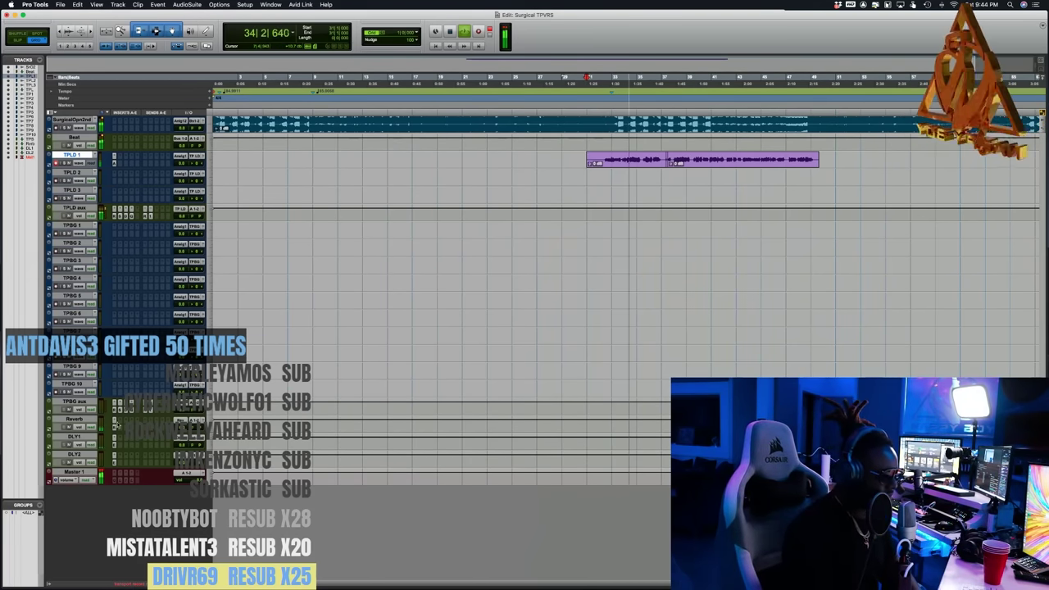
pyautogui.click(114, 405)
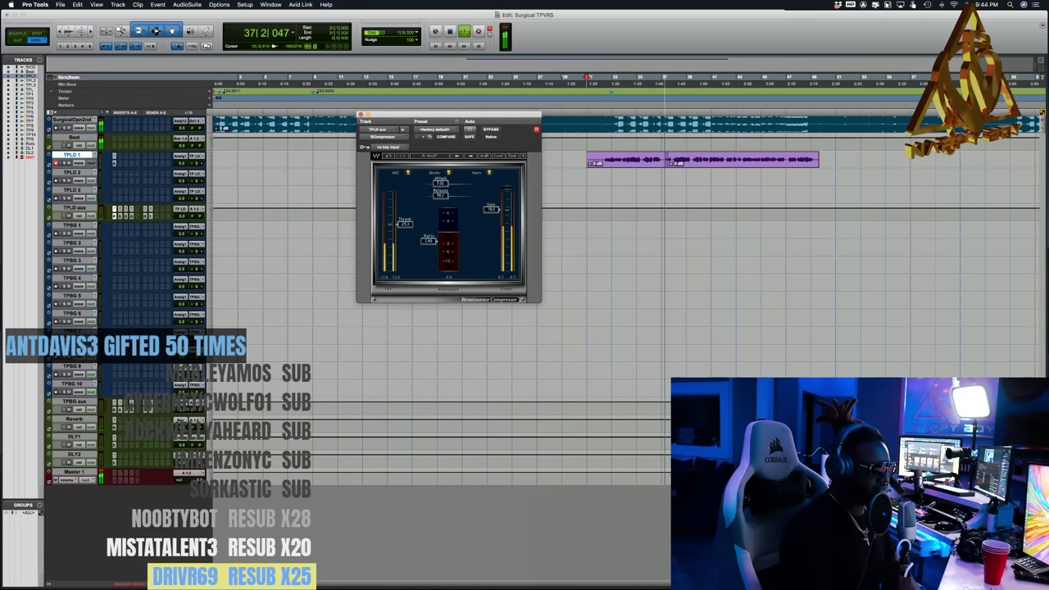
pyautogui.press('space')
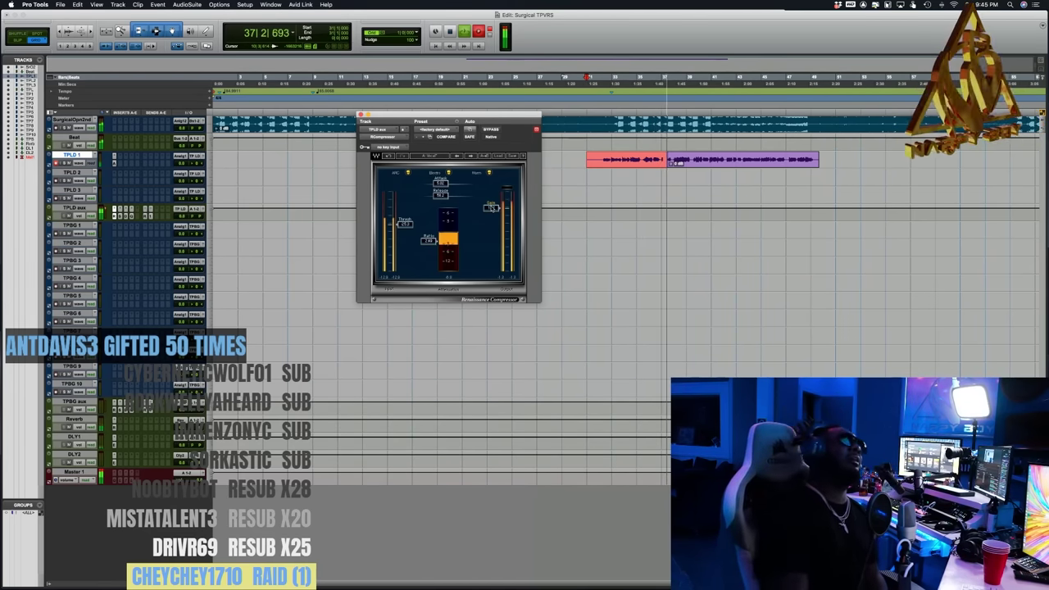
# - Re-record the opening vocal phrase on TPLD 1 from bar 31, keeping the TPLD aux compressor open
pyautogui.press('space')
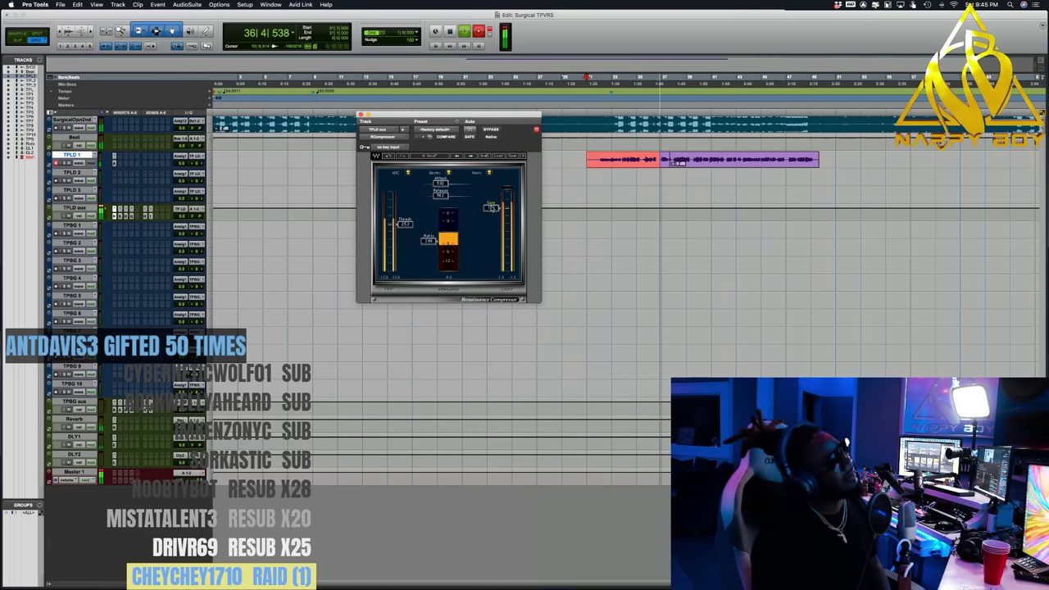
pyautogui.press('space')
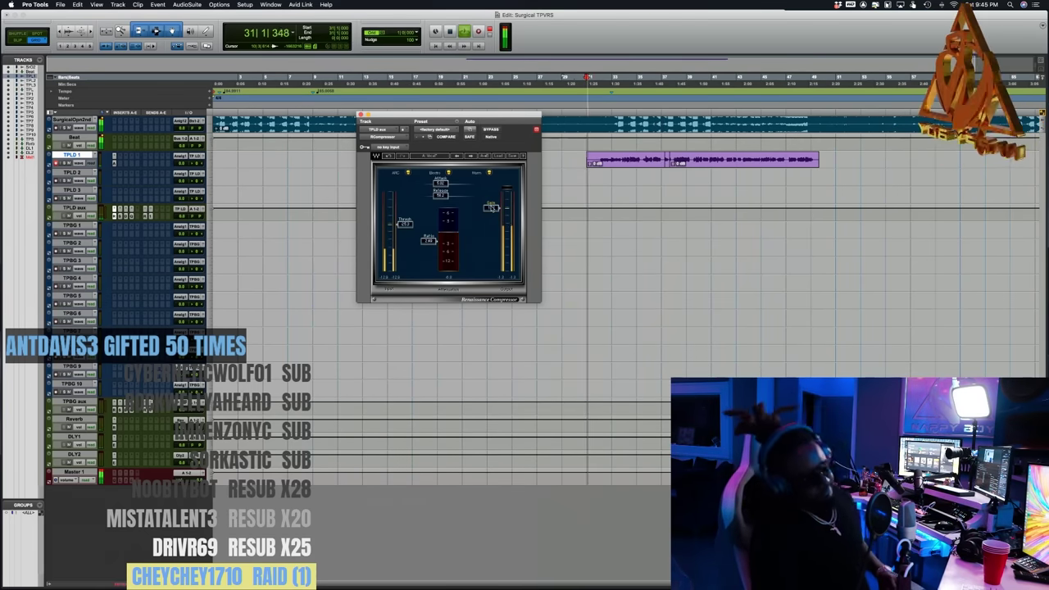
pyautogui.press('F12')
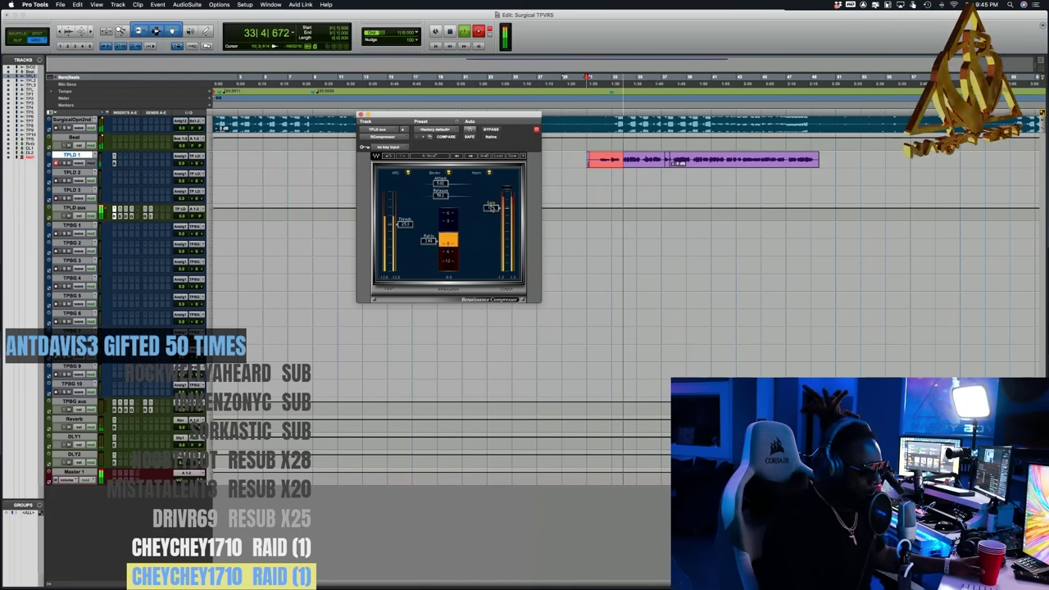
pyautogui.press('space')
# - Record the next vocal phrase on TPLD 1 from bar 33 to about bar 36, then punch in its ending again near bar 36
pyautogui.press('space')
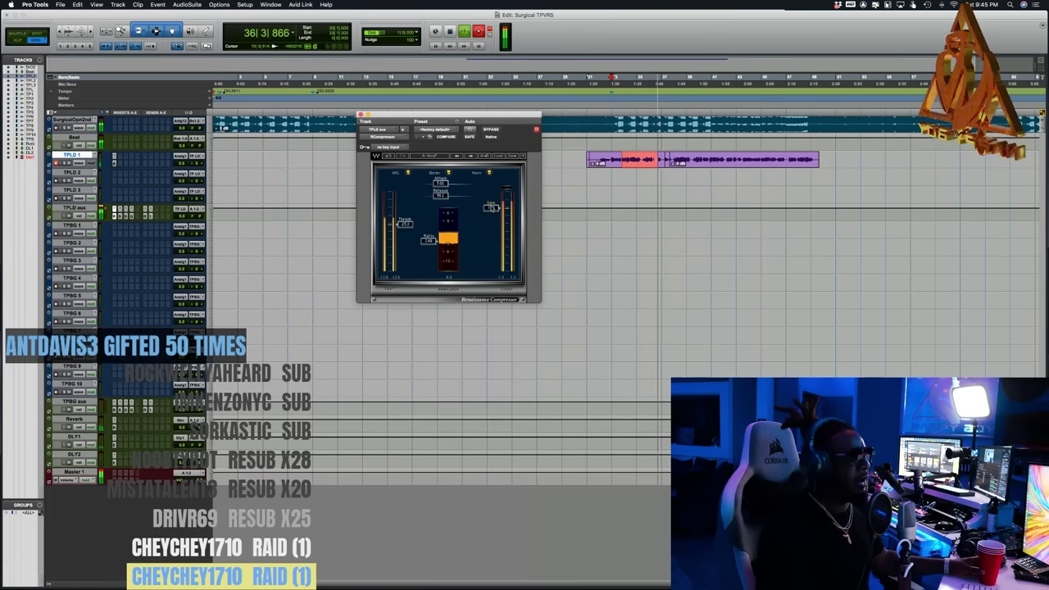
pyautogui.press('space')
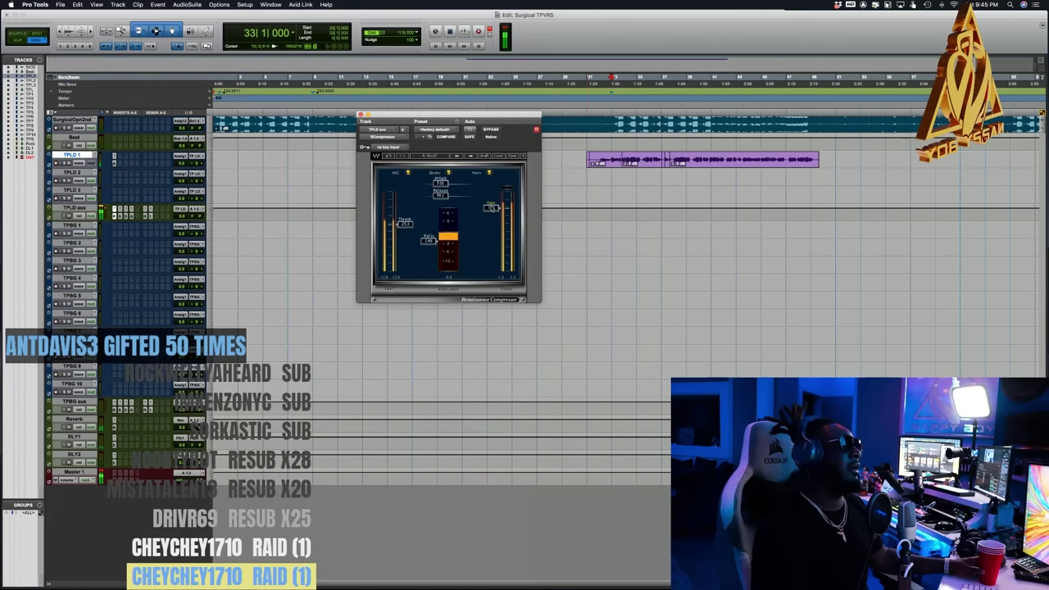
pyautogui.press('space')
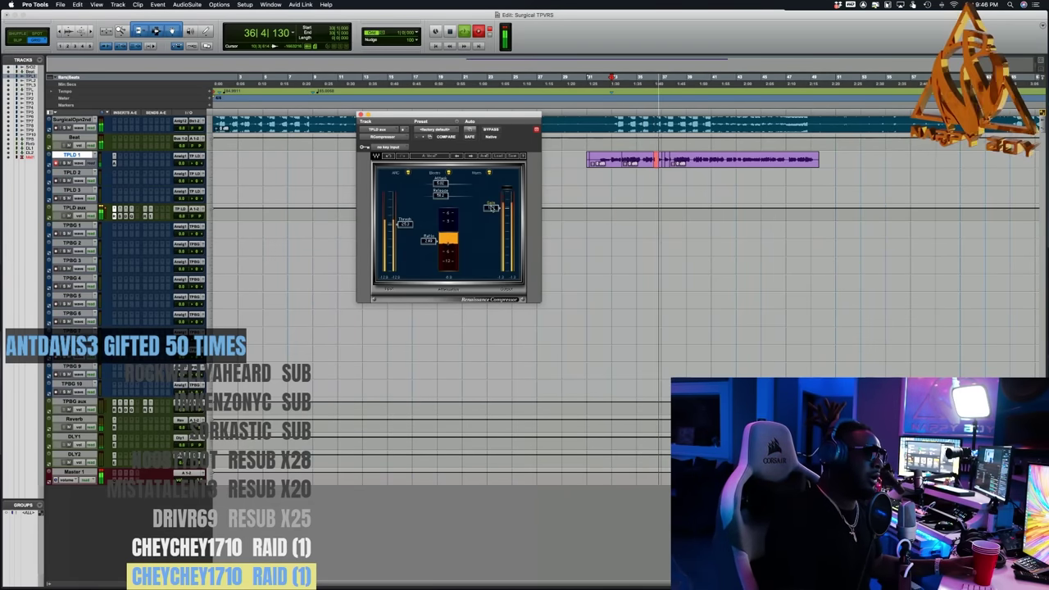
pyautogui.press('space')
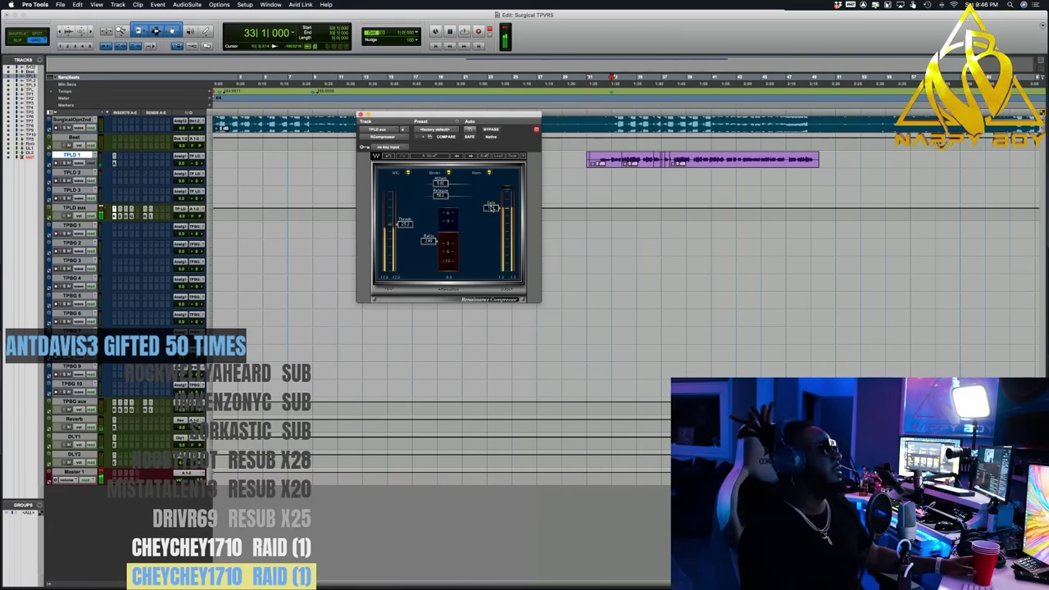
# - Try repeated punch-ins of the short vocal line on TPLD 1 from about bar 35 to the end of bar 36
pyautogui.press('space')
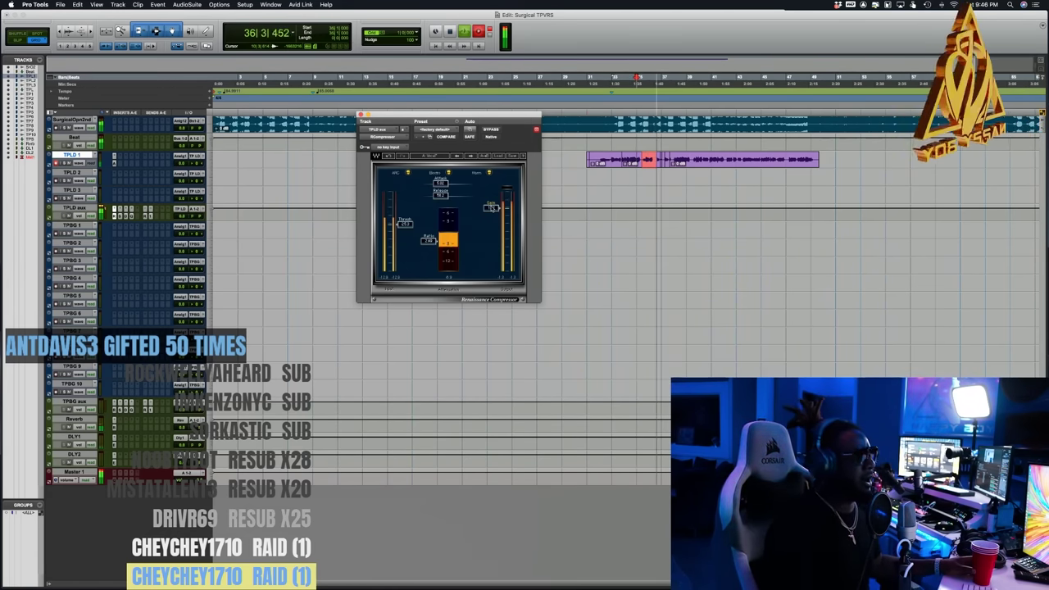
pyautogui.press('space')
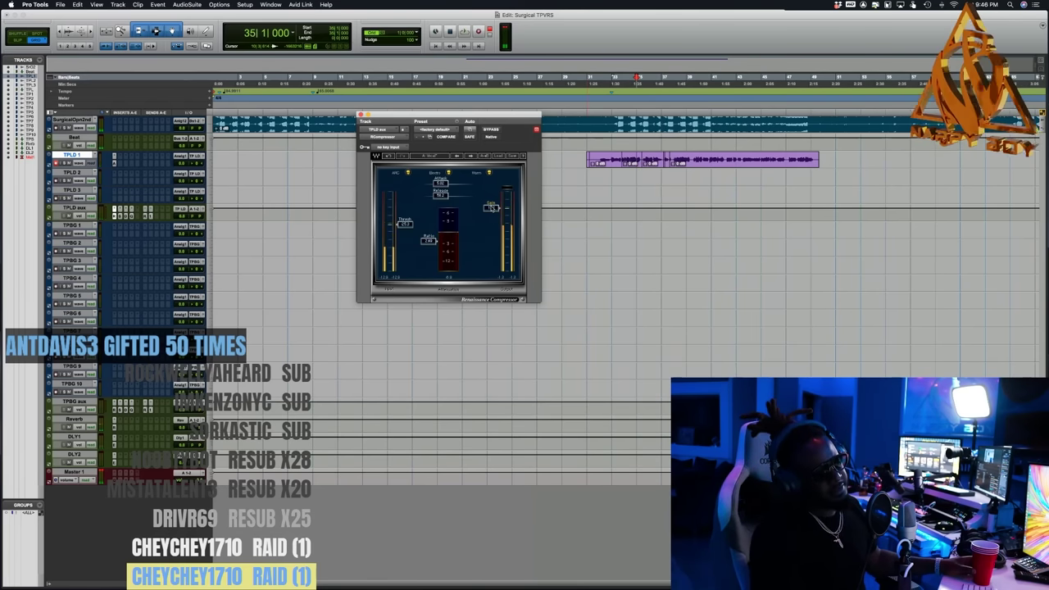
pyautogui.press('space')
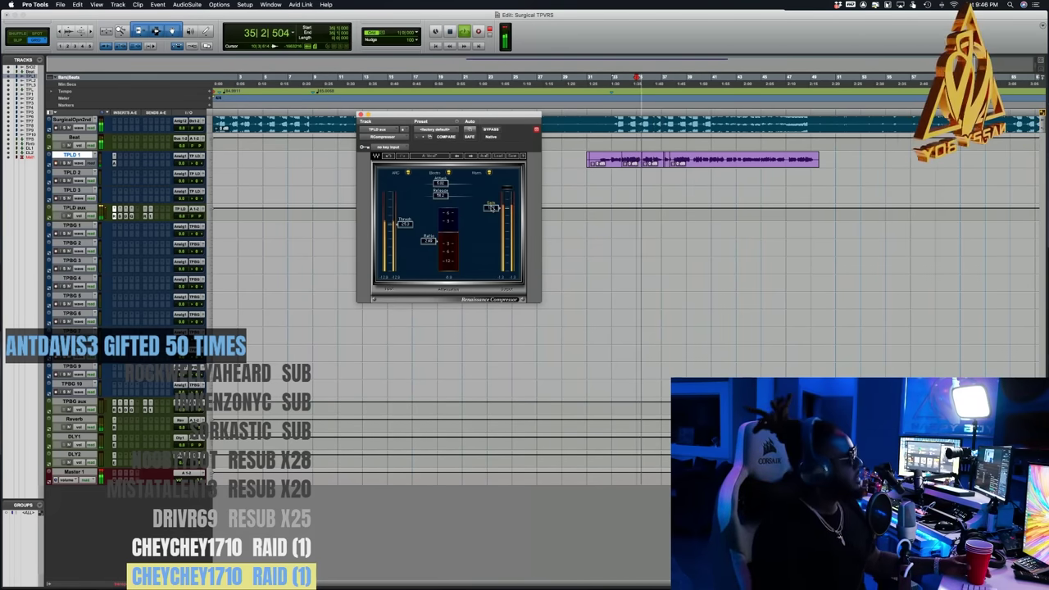
pyautogui.press('super+shift+space')
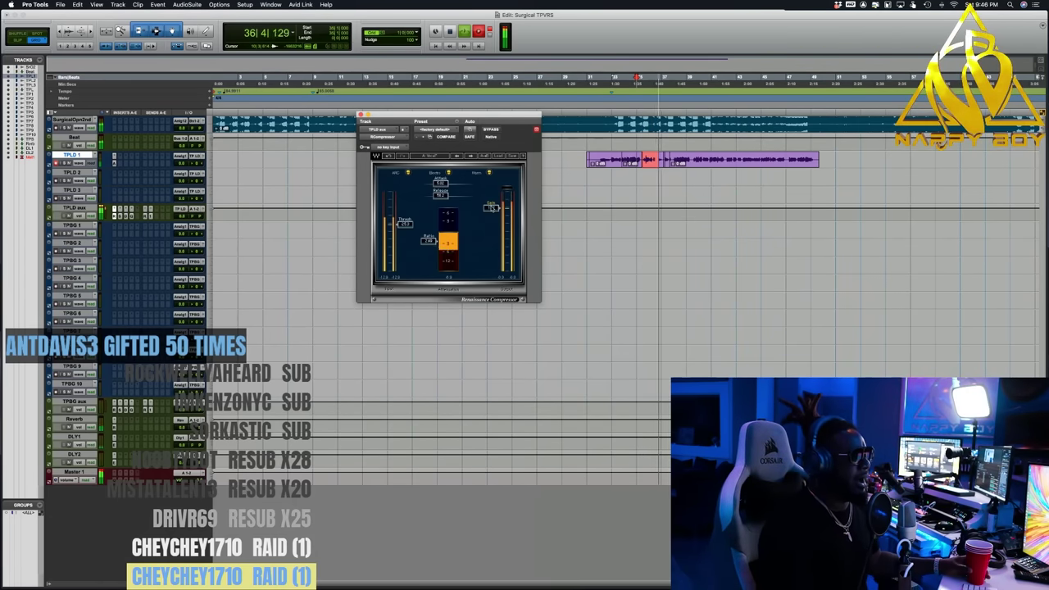
pyautogui.press('space')
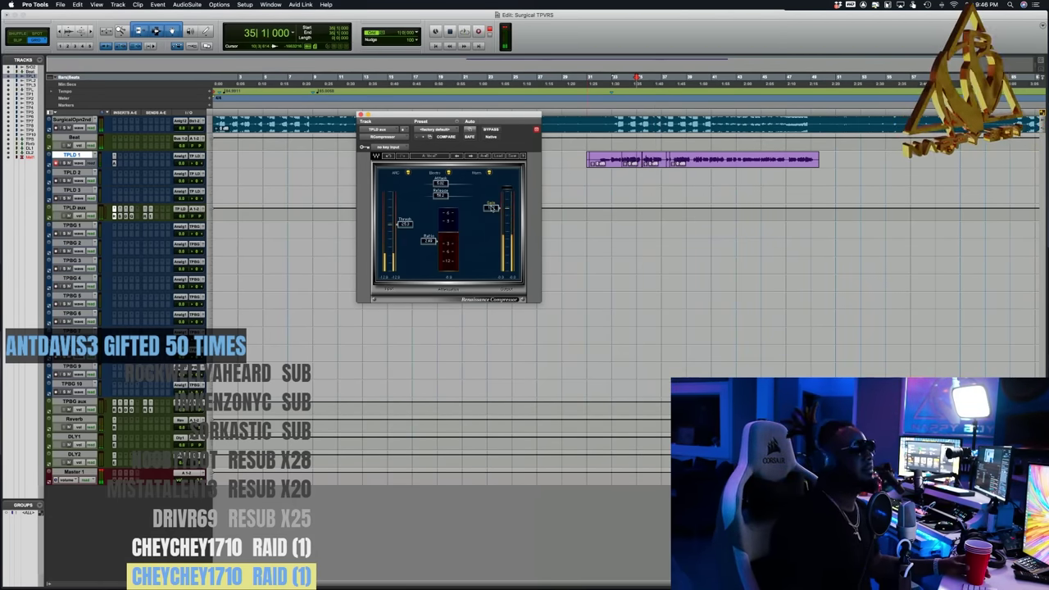
pyautogui.press('space')
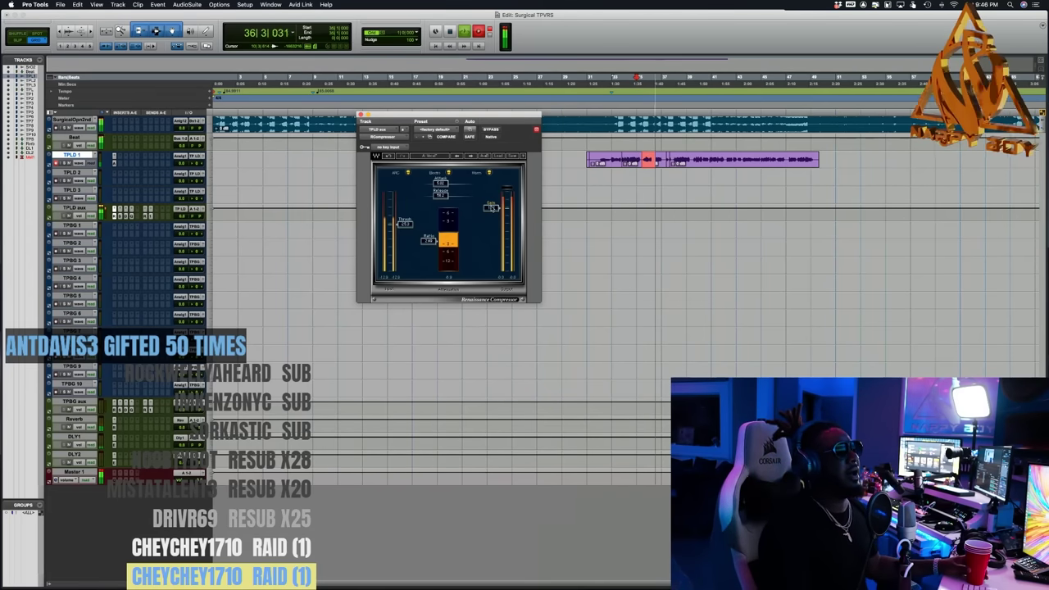
pyautogui.press('space')
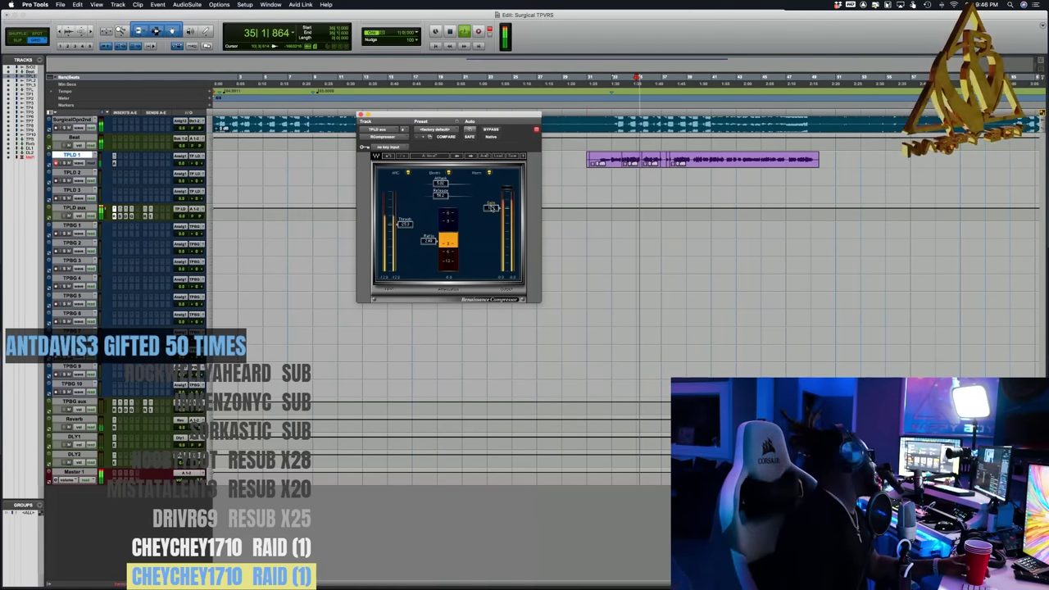
pyautogui.press('super+space')
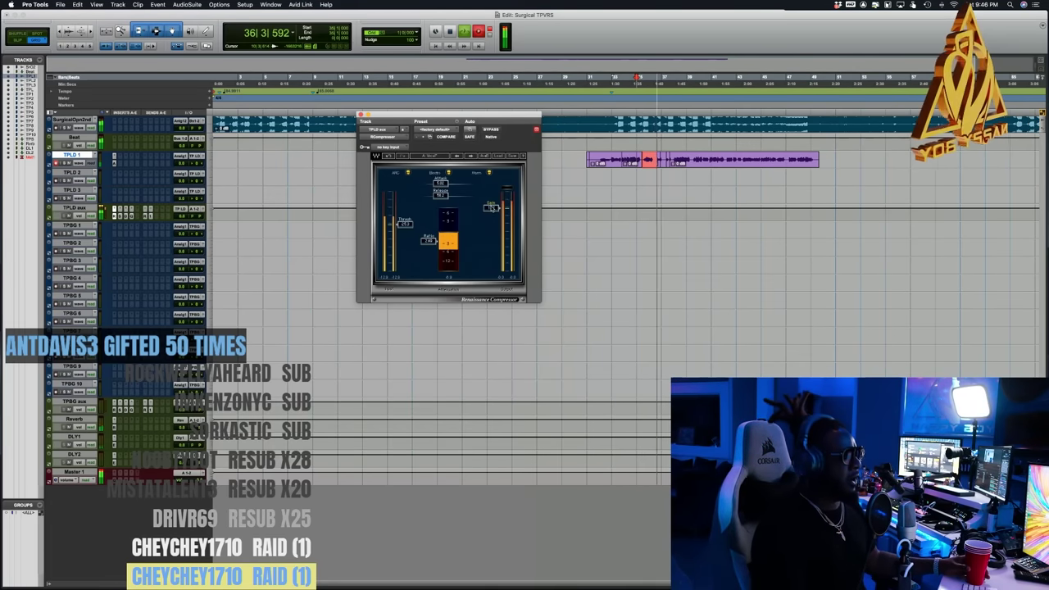
pyautogui.press('space')
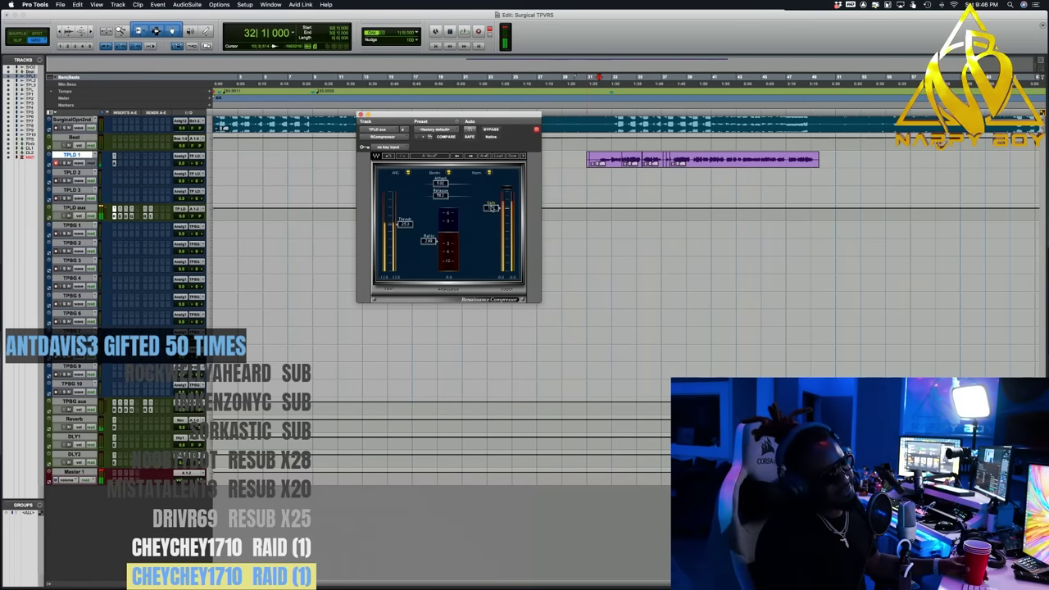
# - Play back from bar 32 and re-record the opening vocal phrase on TPLD 1 from bar 31 to about bar 34
pyautogui.press('space')
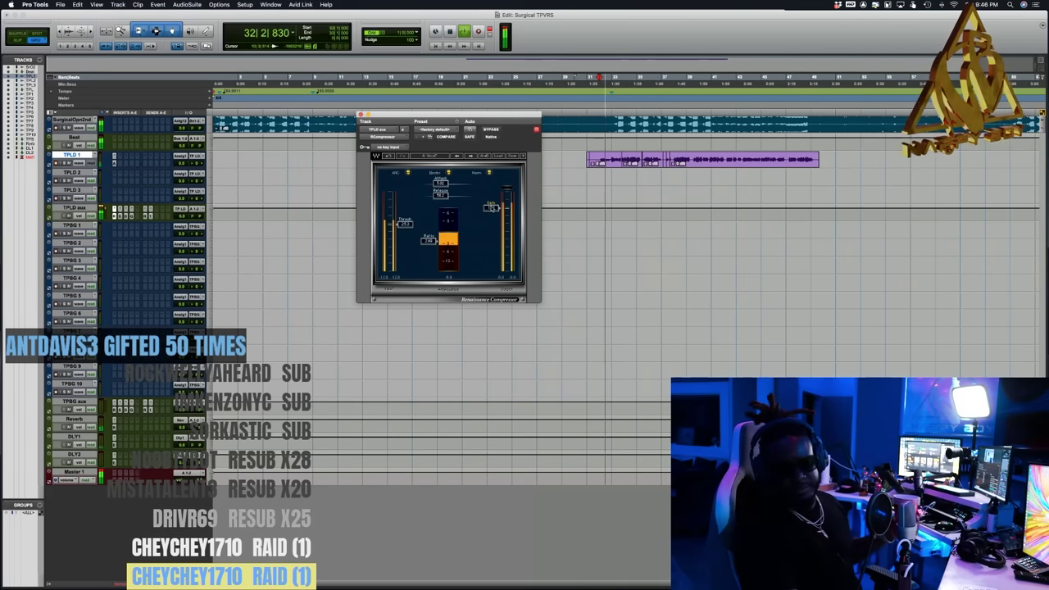
pyautogui.press('space')
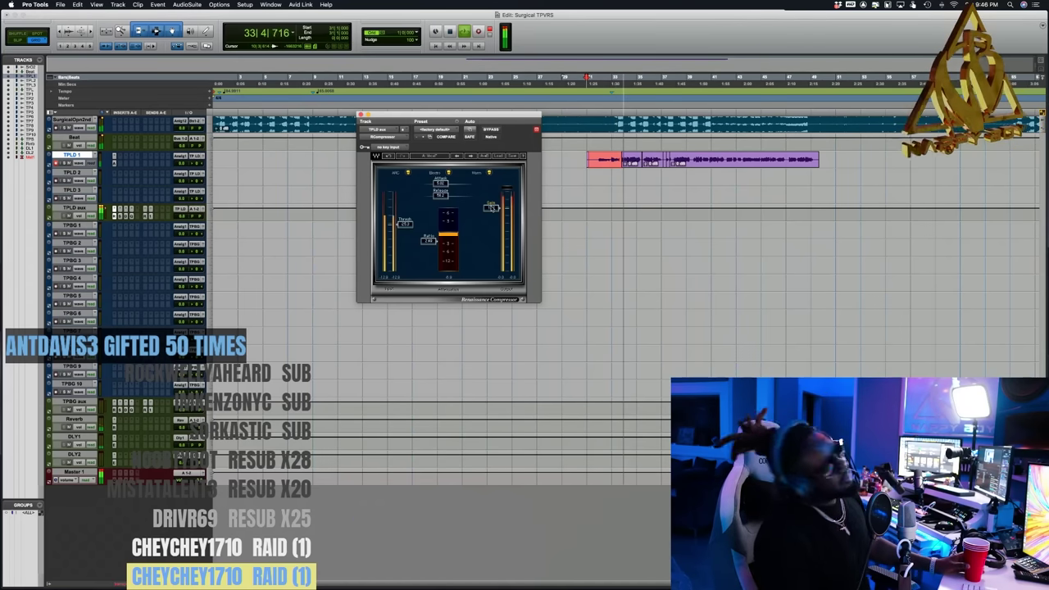
pyautogui.press('space')
pyautogui.press('space')
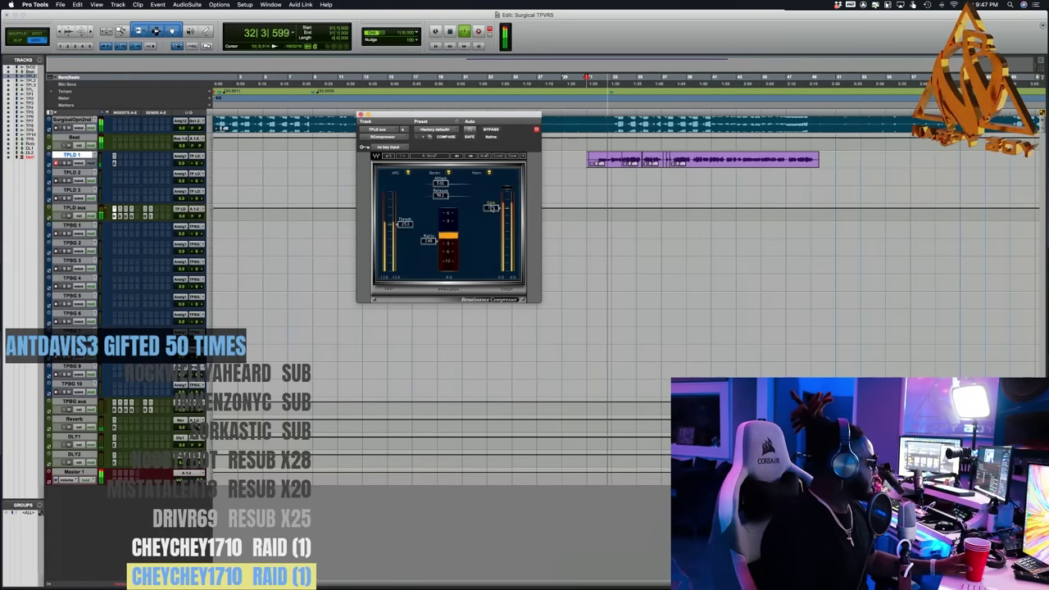
pyautogui.press('space')
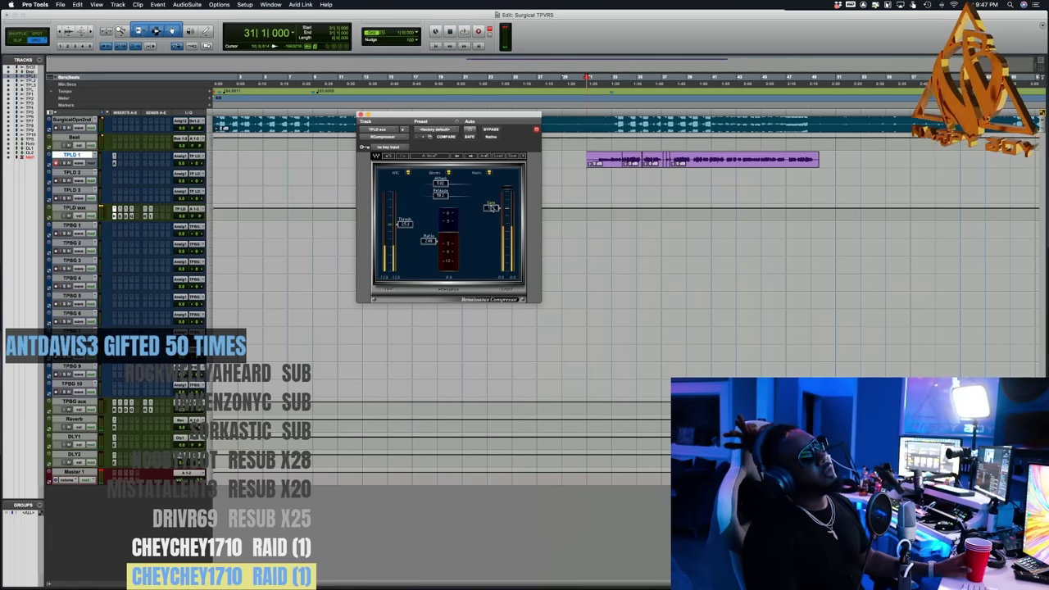
pyautogui.press('super+space')
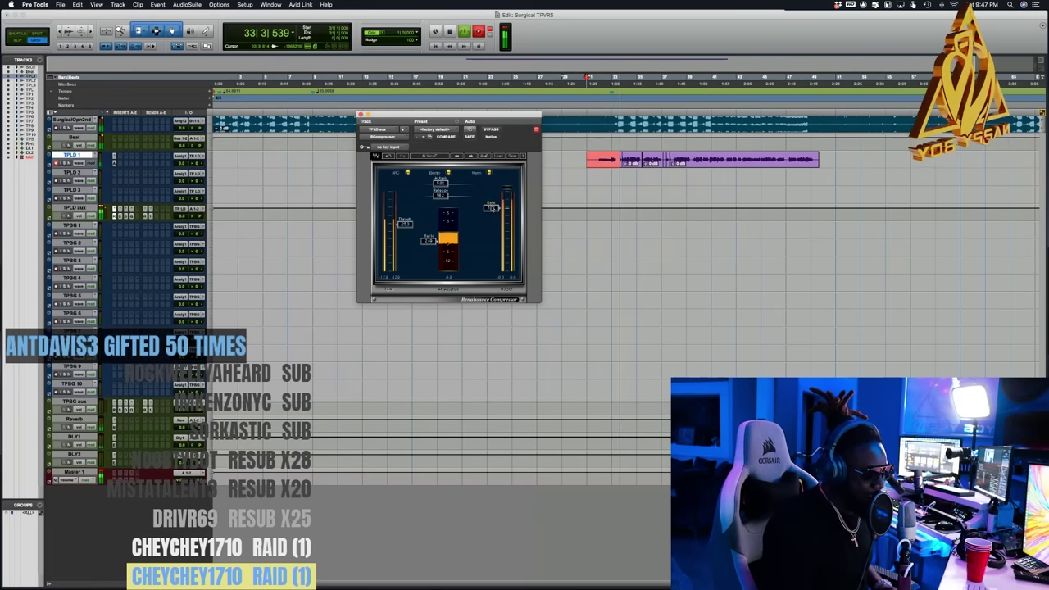
pyautogui.press('space')
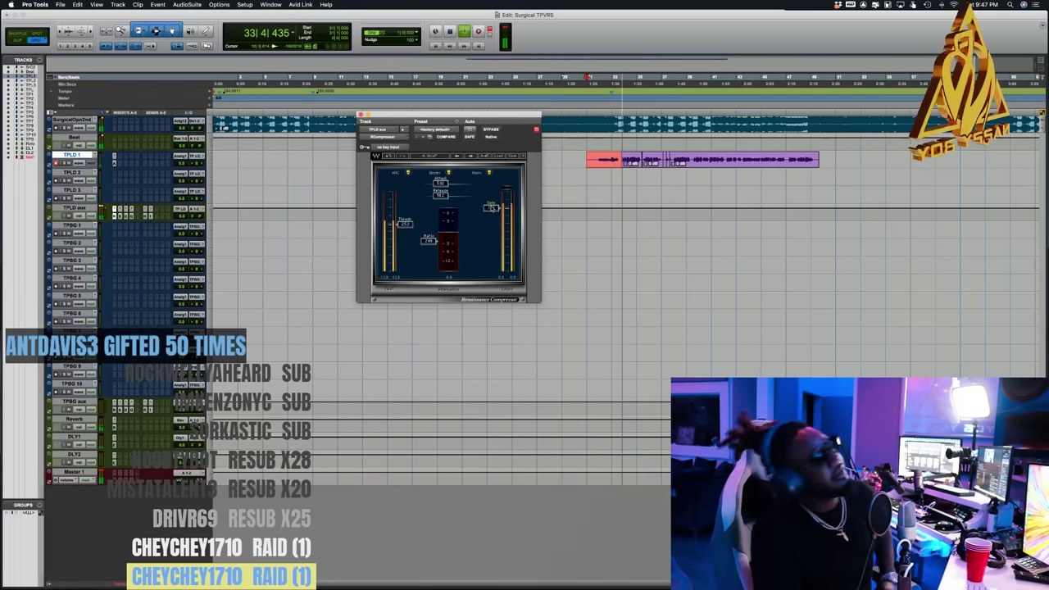
pyautogui.press('space')
pyautogui.press('space')
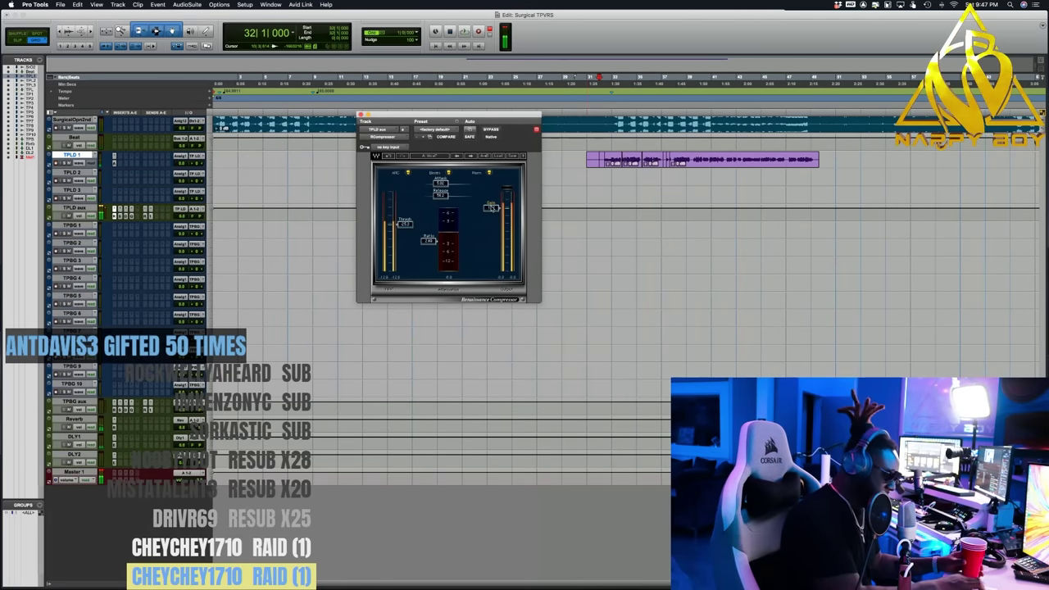
# - Punch in the vocal line between bars 35 and 37 on TPLD 1, retaking its last word near the end of bar 36
pyautogui.press('space')
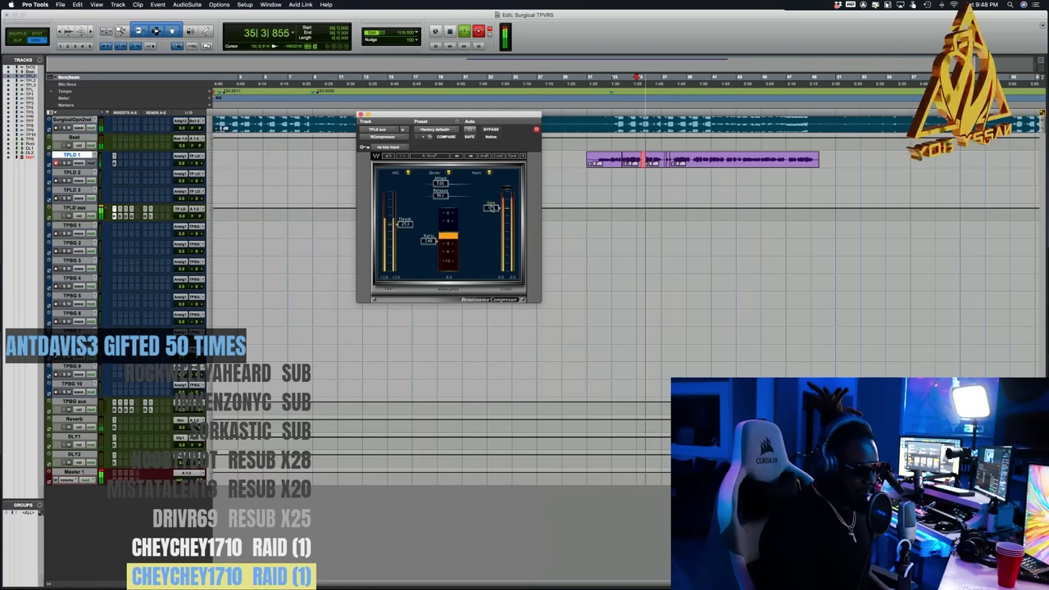
pyautogui.press('space')
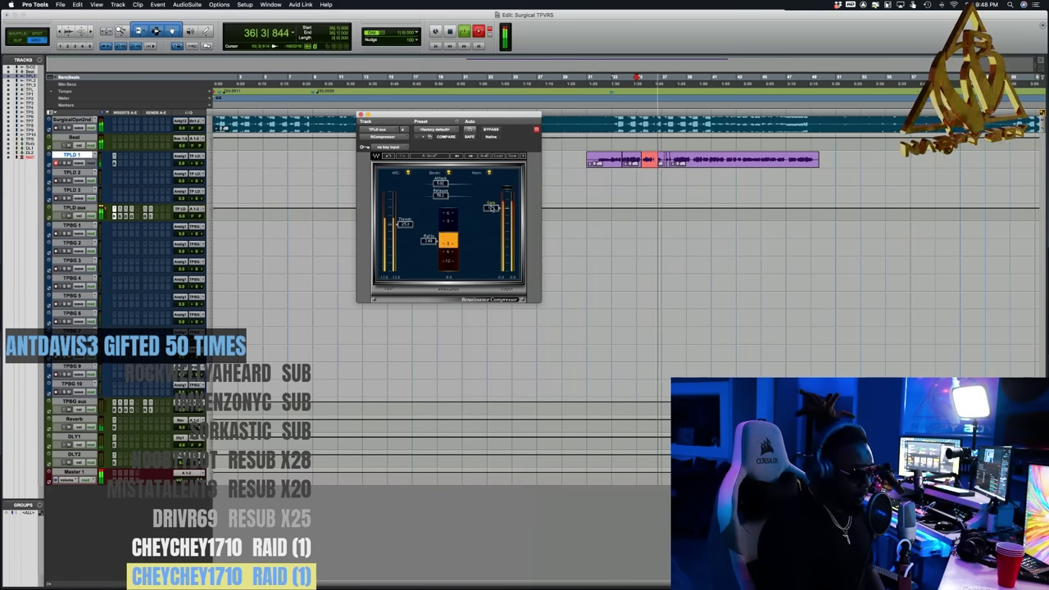
pyautogui.press('space')
pyautogui.press('space')
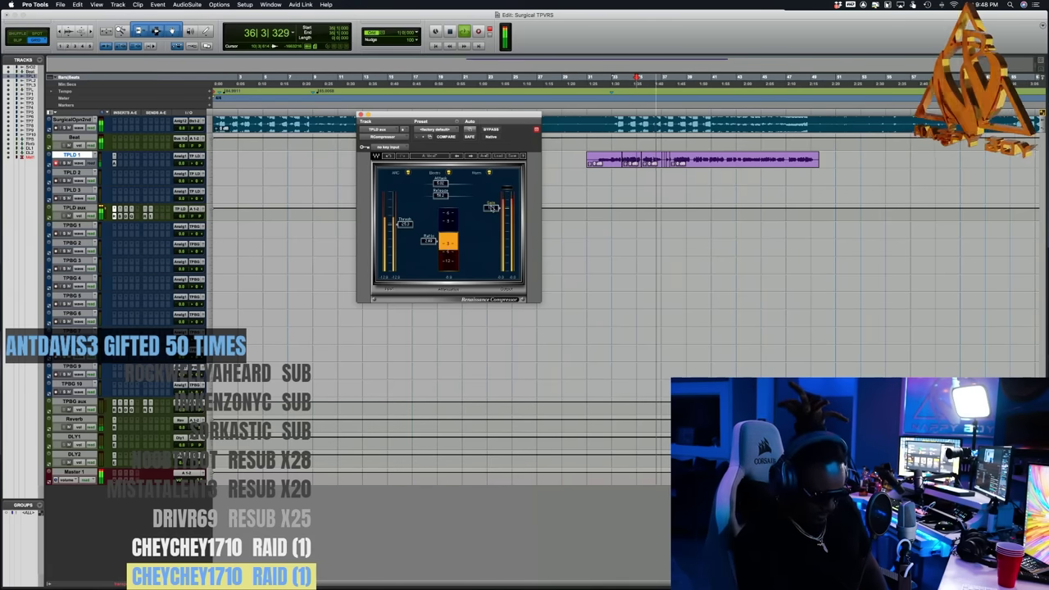
pyautogui.press('space')
pyautogui.press('space')
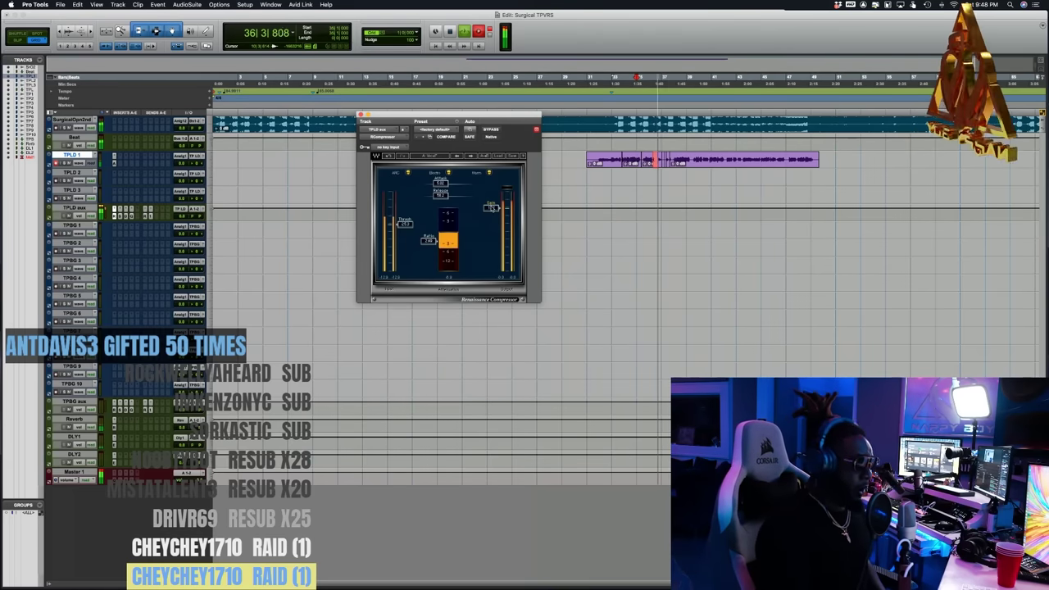
pyautogui.press('space')
pyautogui.press('space')
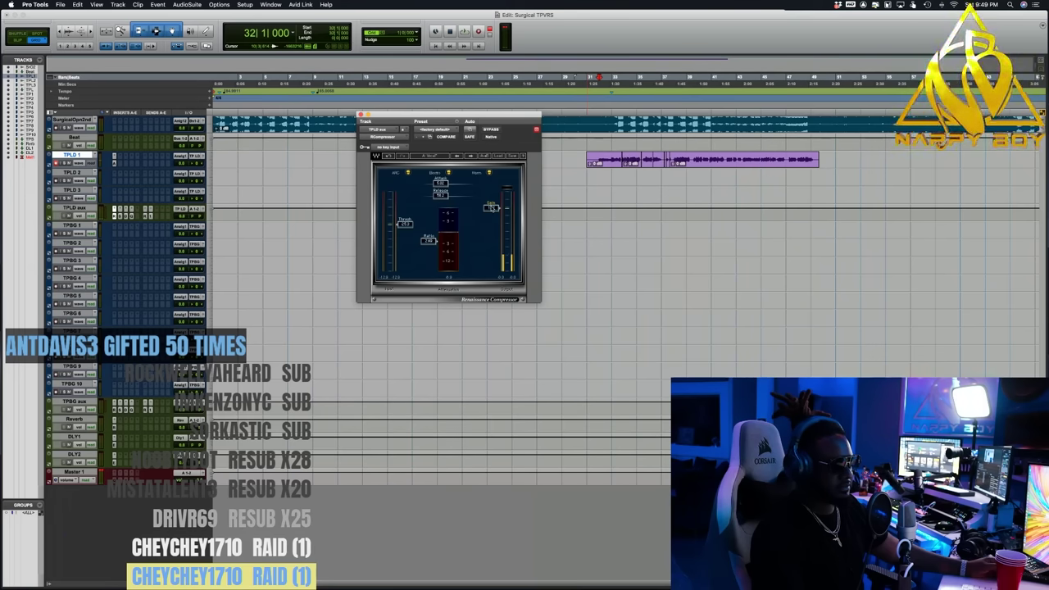
# - Play the vocal from bar 32 and punch in a new part on TPLD 1 from about bar 37 to bar 38
pyautogui.press('space')
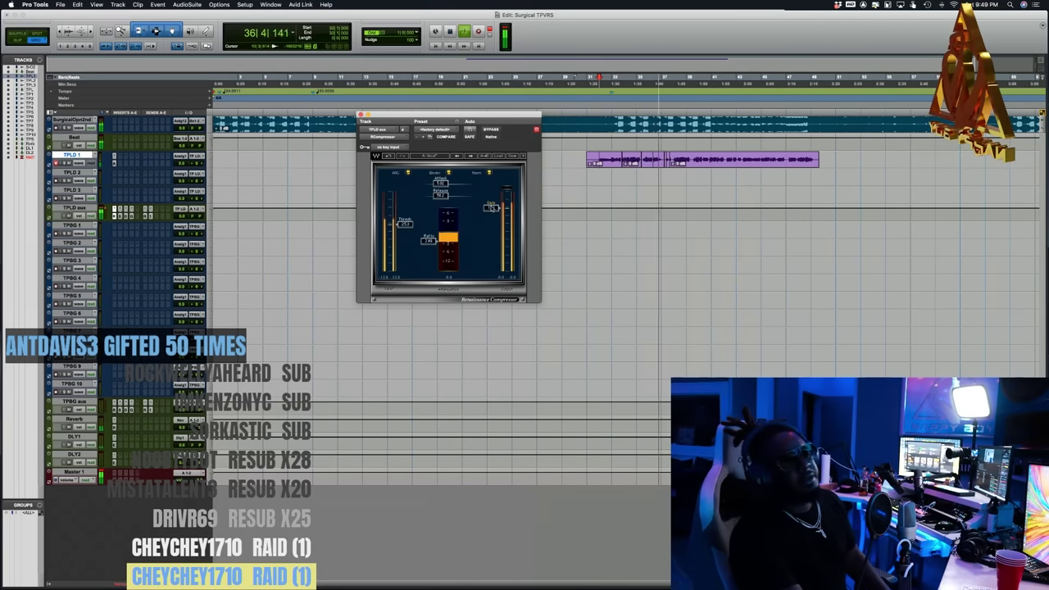
pyautogui.press('F12')
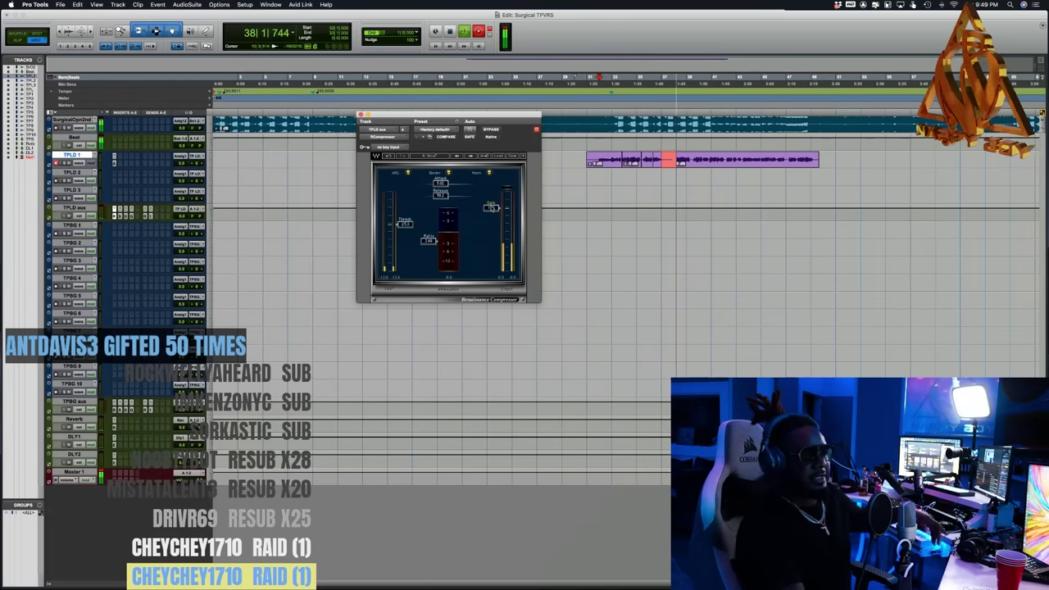
pyautogui.press('space')
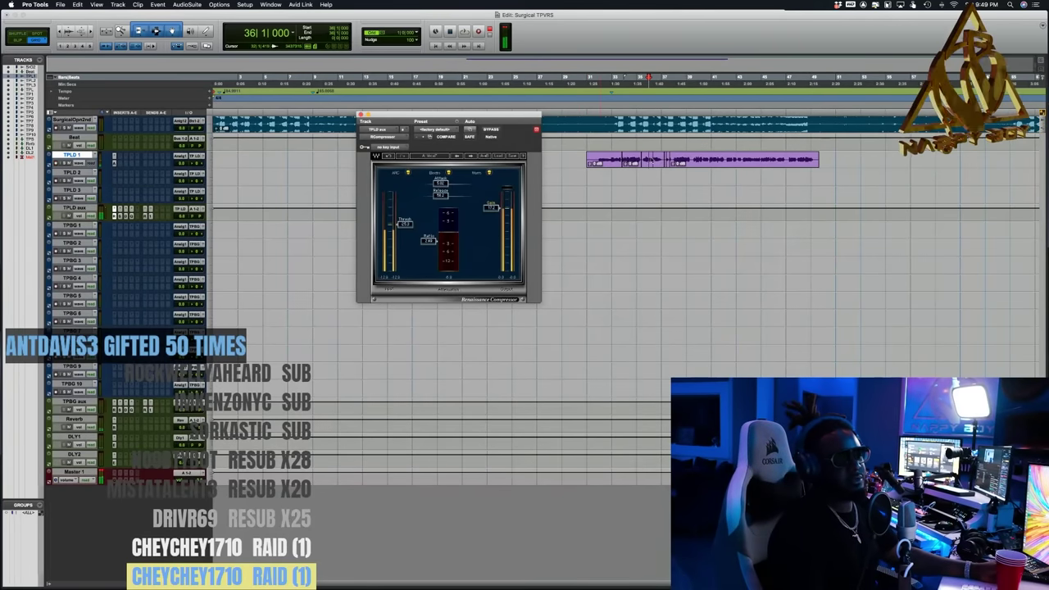
# - Remove the leftover vocal fragments around bar 37 on TPLD 1 and close the Renaissance Compressor window
pyautogui.click(665, 164)
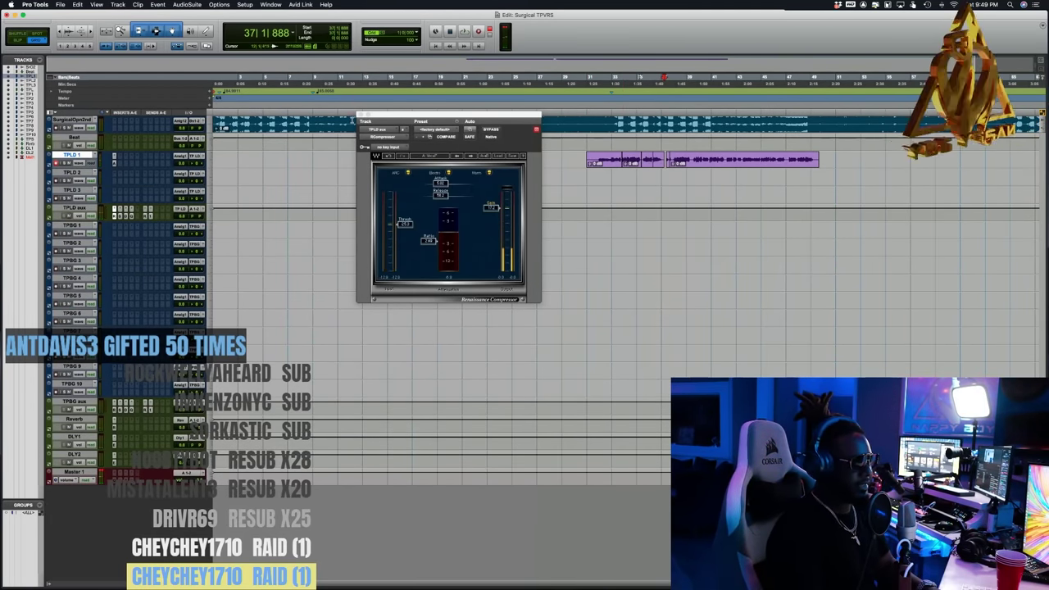
pyautogui.click(361, 115)
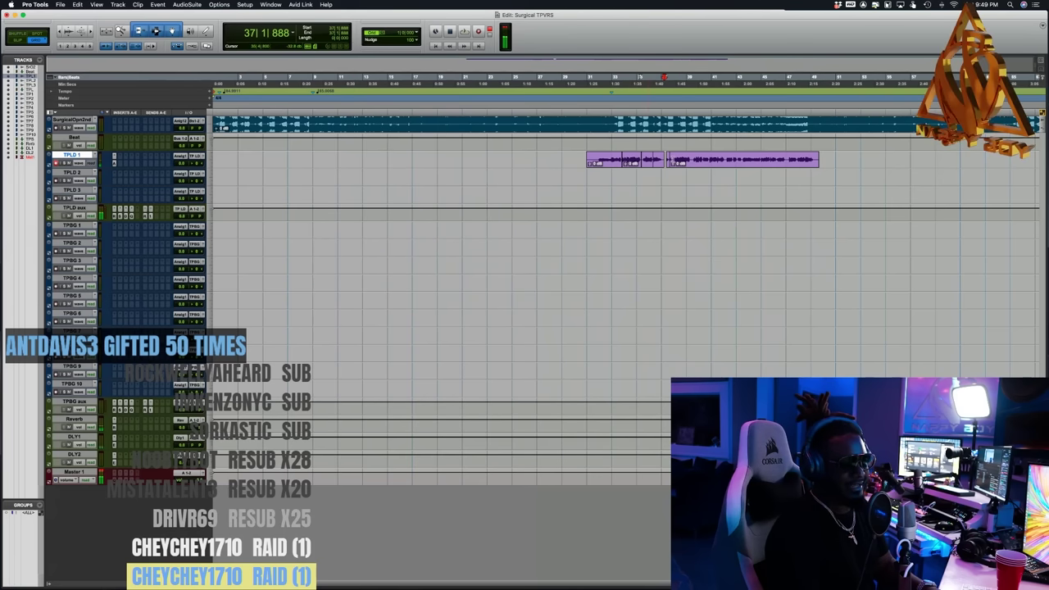
pyautogui.press('space')
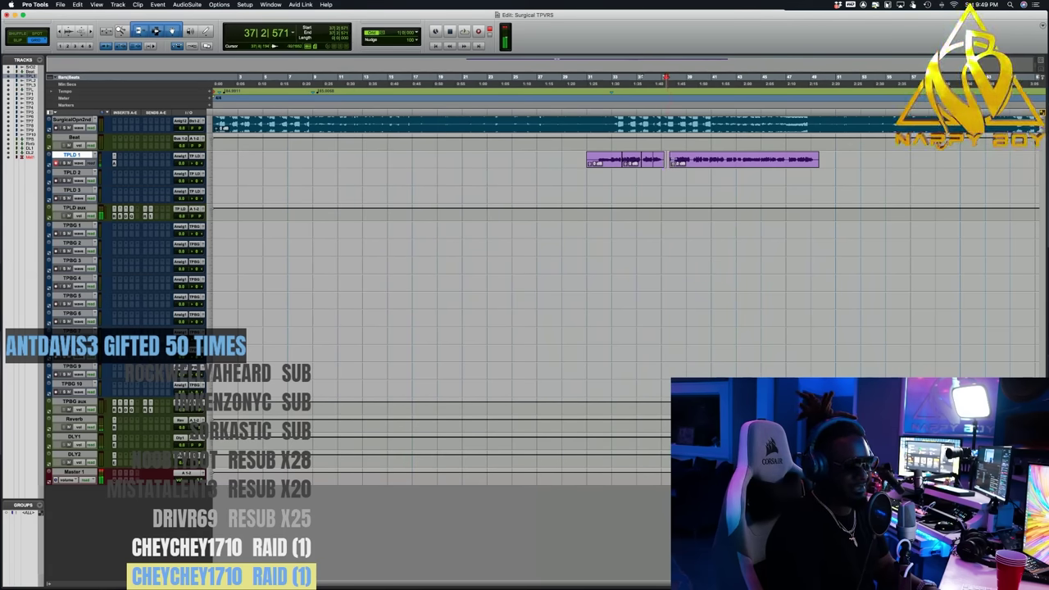
# - Mute the old vocal clip after bar 37 on TPLD 1 and place the edit cursor at bar 32 on TPLD 2
pyautogui.click(680, 161)
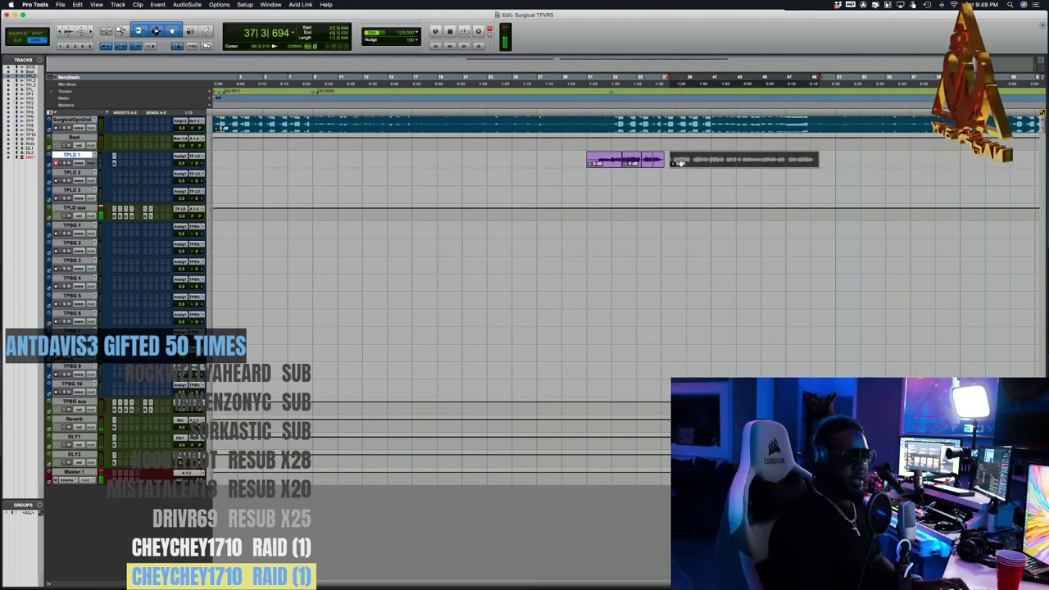
pyautogui.click(597, 181)
pyautogui.click(593, 179)
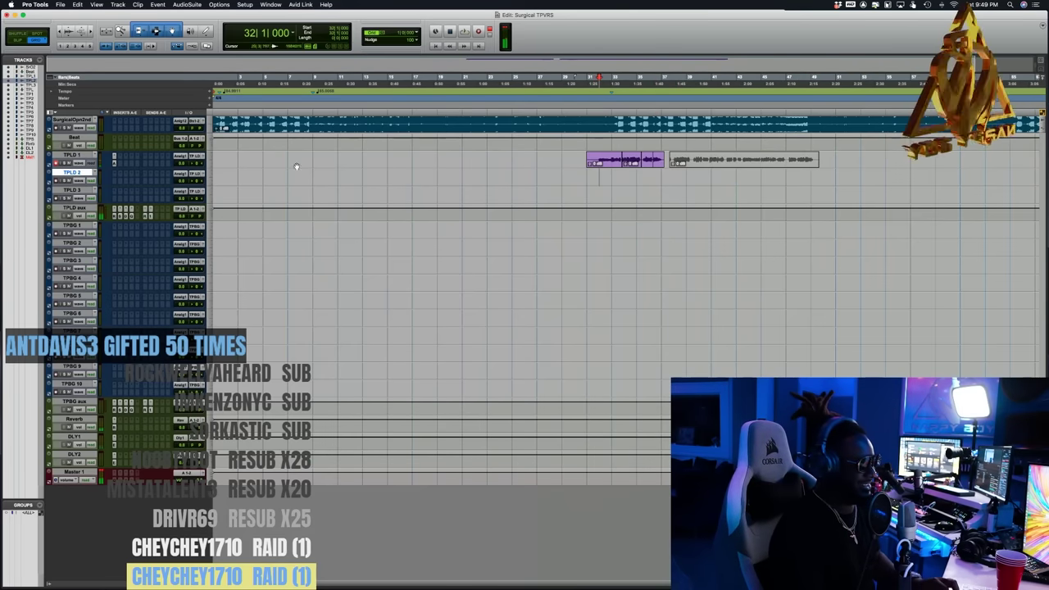
# - Duplicate the TPLD 1 track once, keeping its inserts and sends but leaving out its recorded clips
pyautogui.rightClick(70, 155)
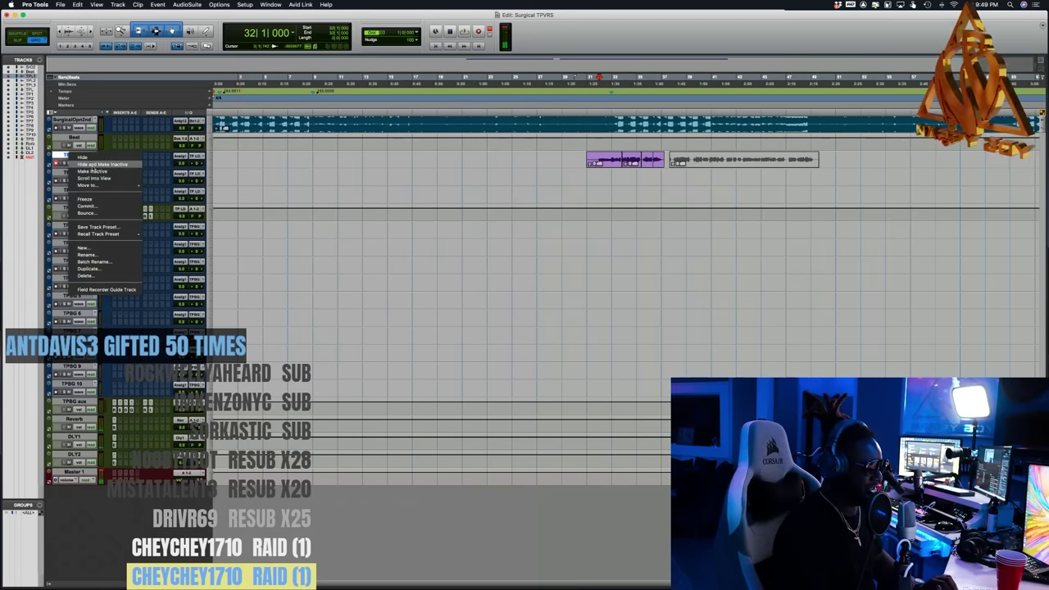
pyautogui.click(110, 270)
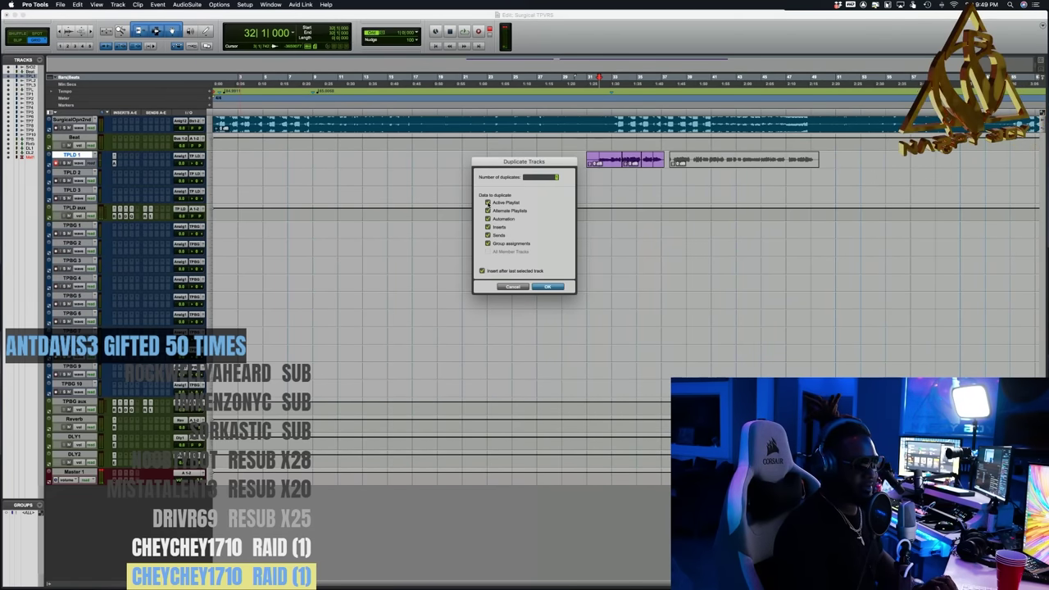
pyautogui.click(545, 287)
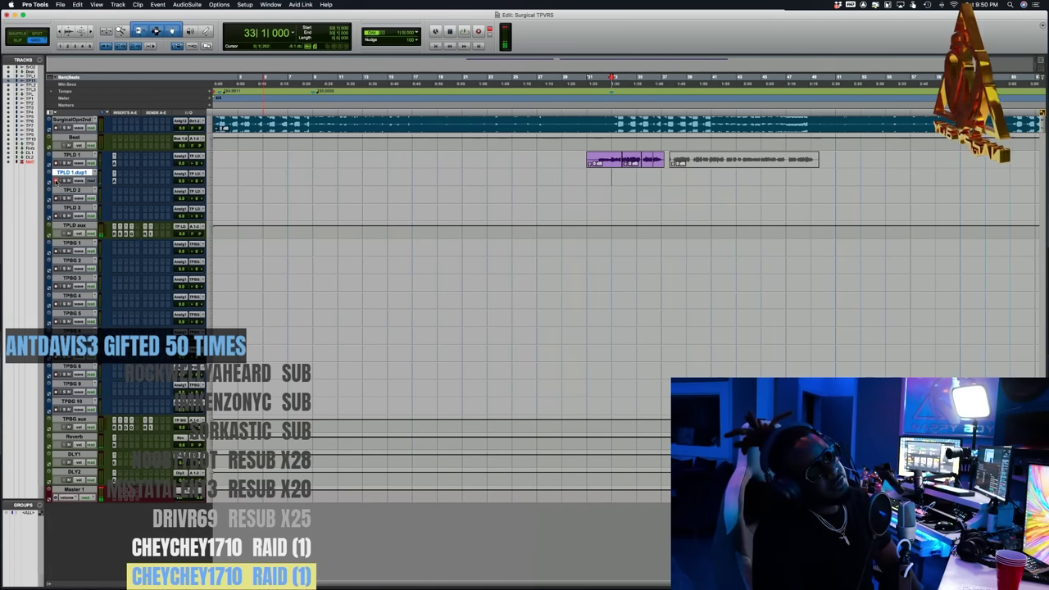
# - Record two trial takes of the next vocal line on the TPLD 1 duplicate, playing in from bars 33 and 34 up to about bar 38
pyautogui.press('space')
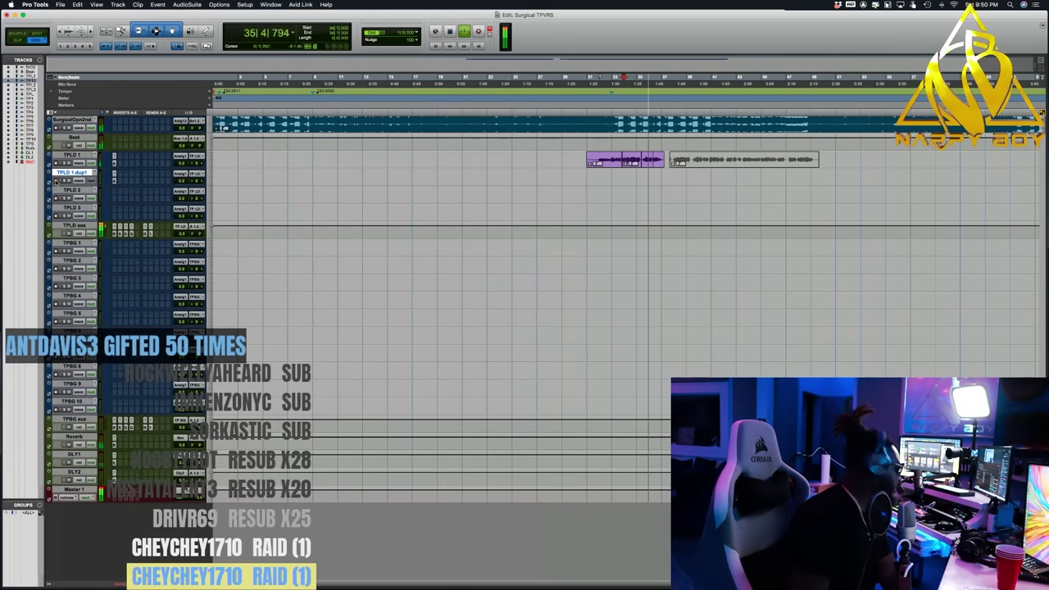
pyautogui.press('F12')
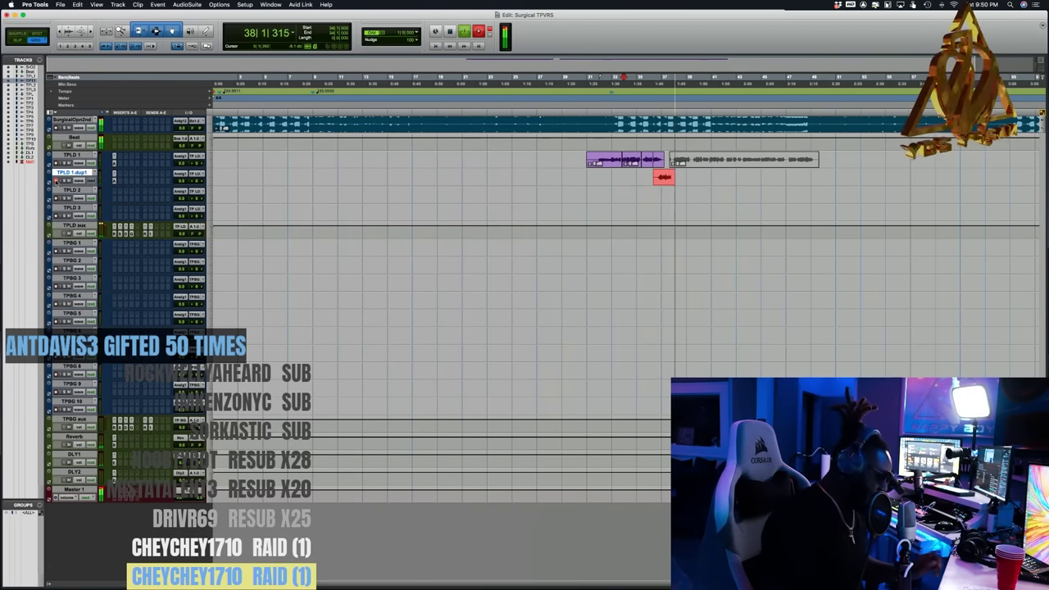
pyautogui.press('space')
pyautogui.press('F12')
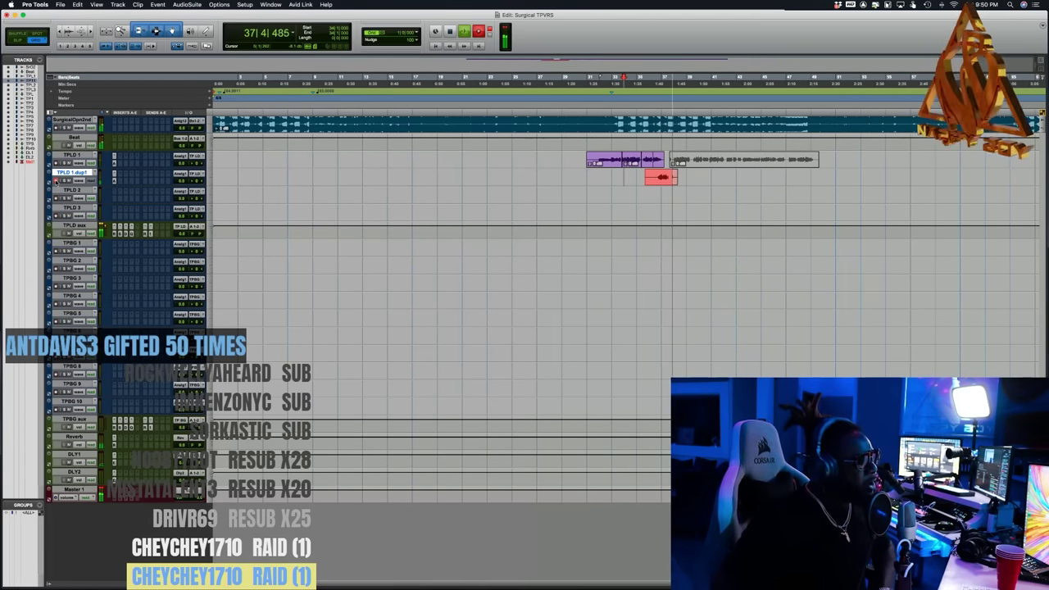
pyautogui.press('space')
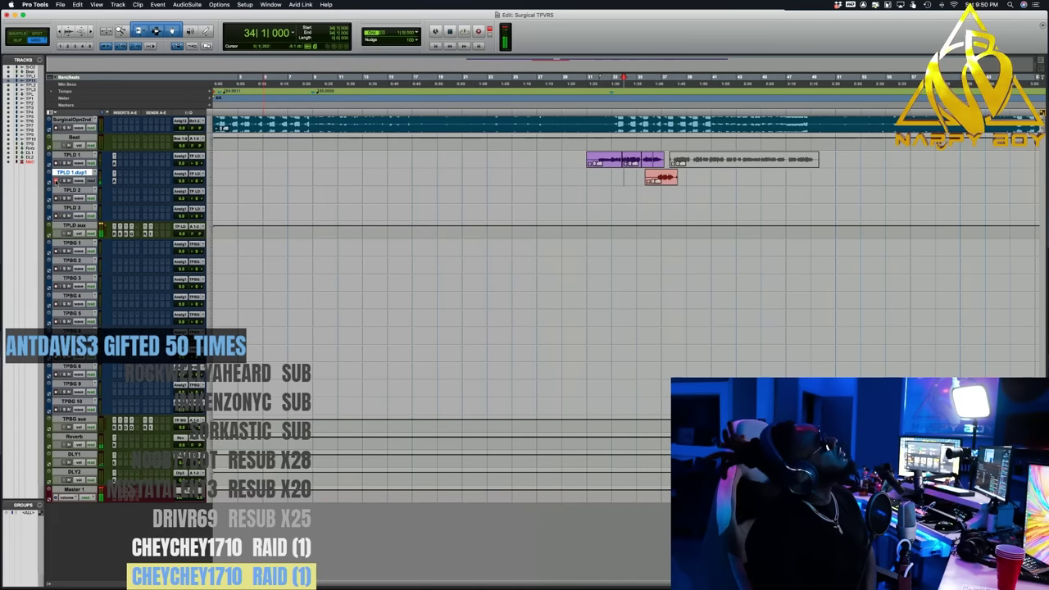
# - Record the vocal line on the TPLD 1 duplicate from bar 35 to about bar 38, retaking it from the same start
pyautogui.press('super+space')
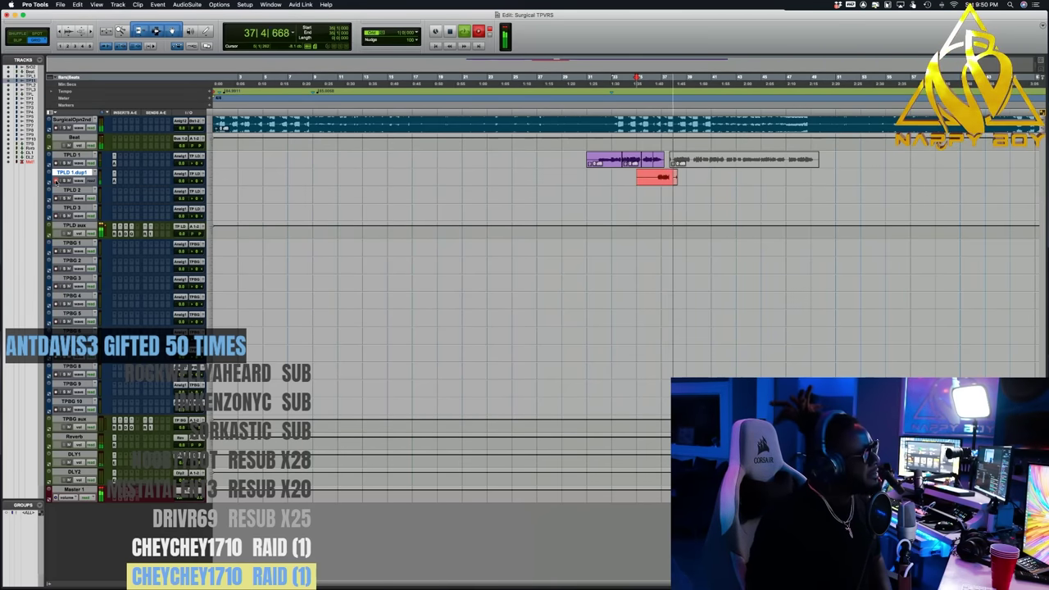
pyautogui.press('space')
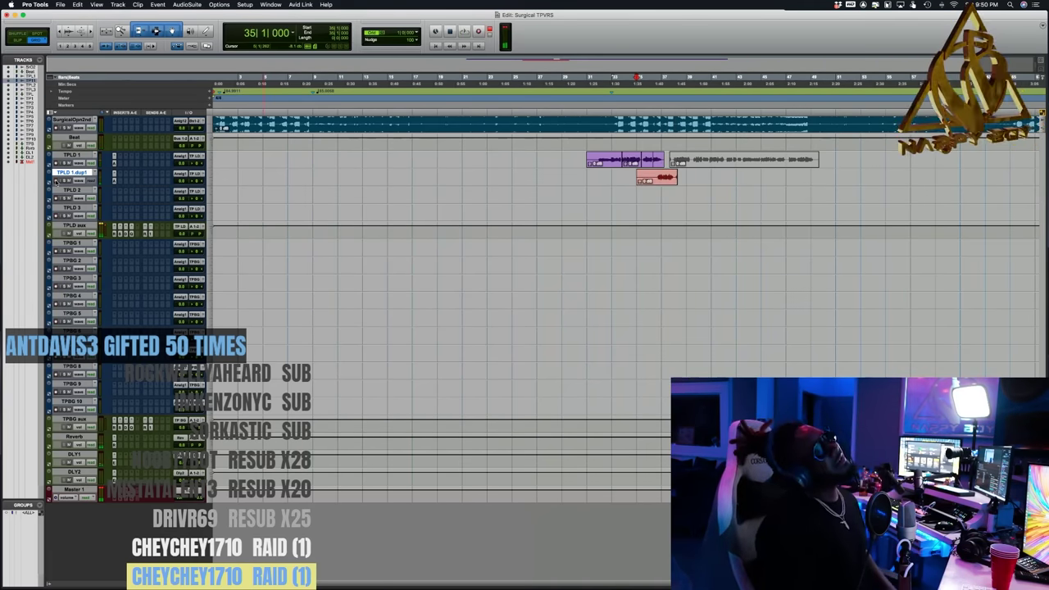
pyautogui.press('super+space')
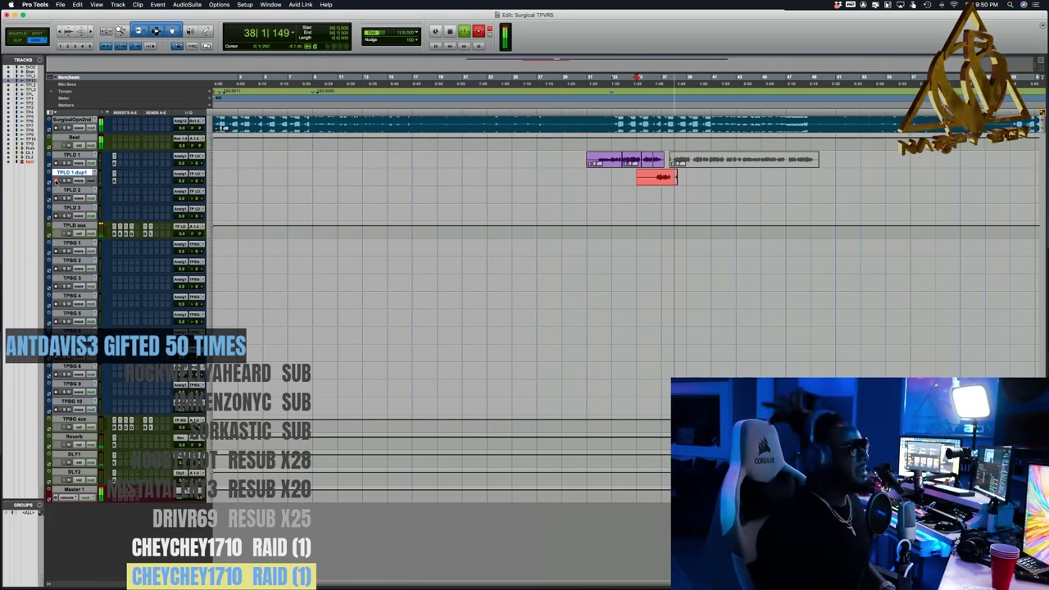
pyautogui.press('space')
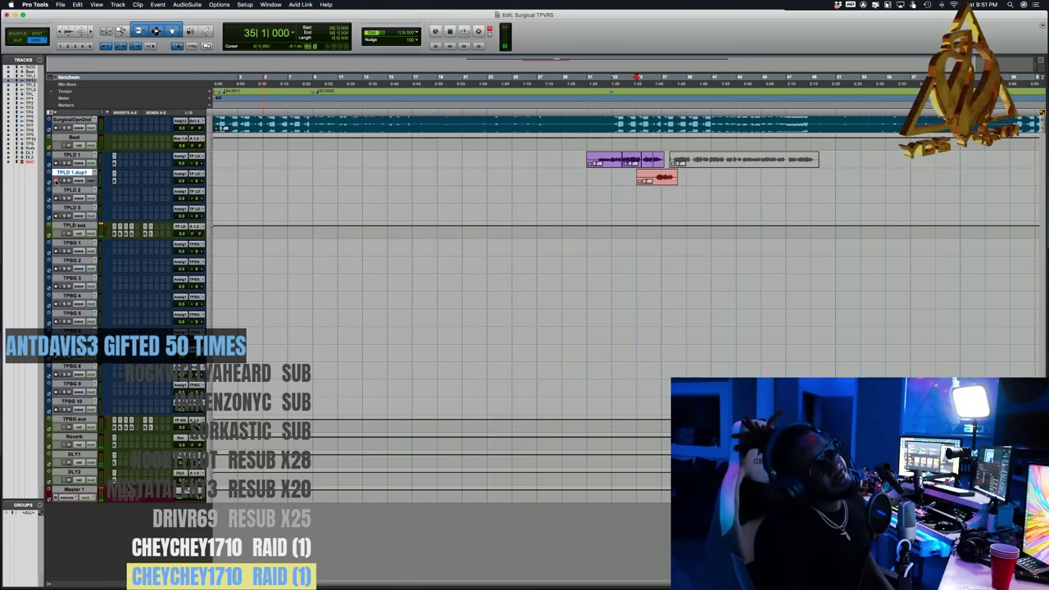
pyautogui.press('space')
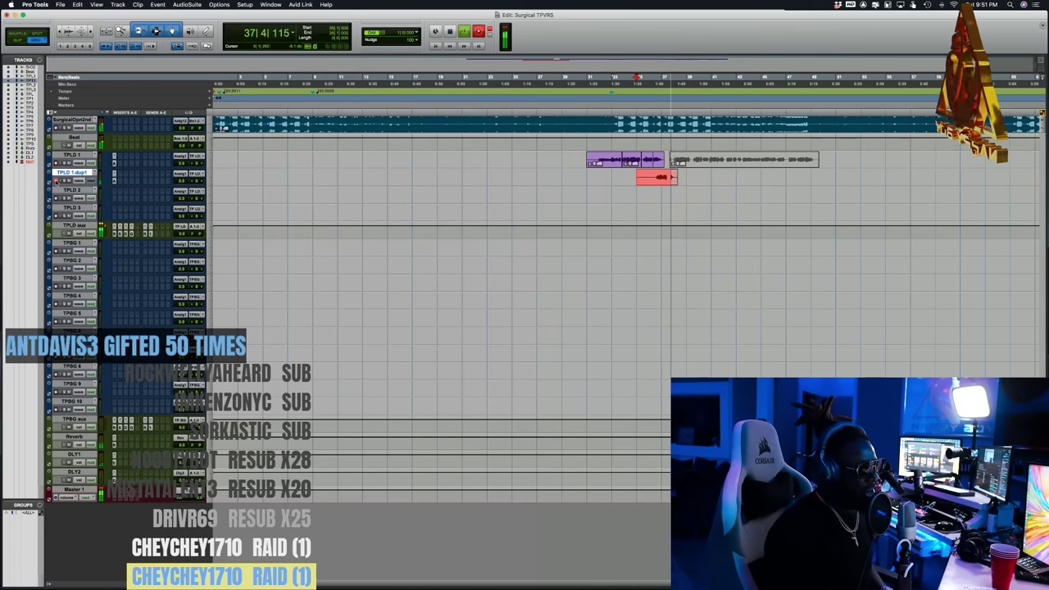
pyautogui.press('space')
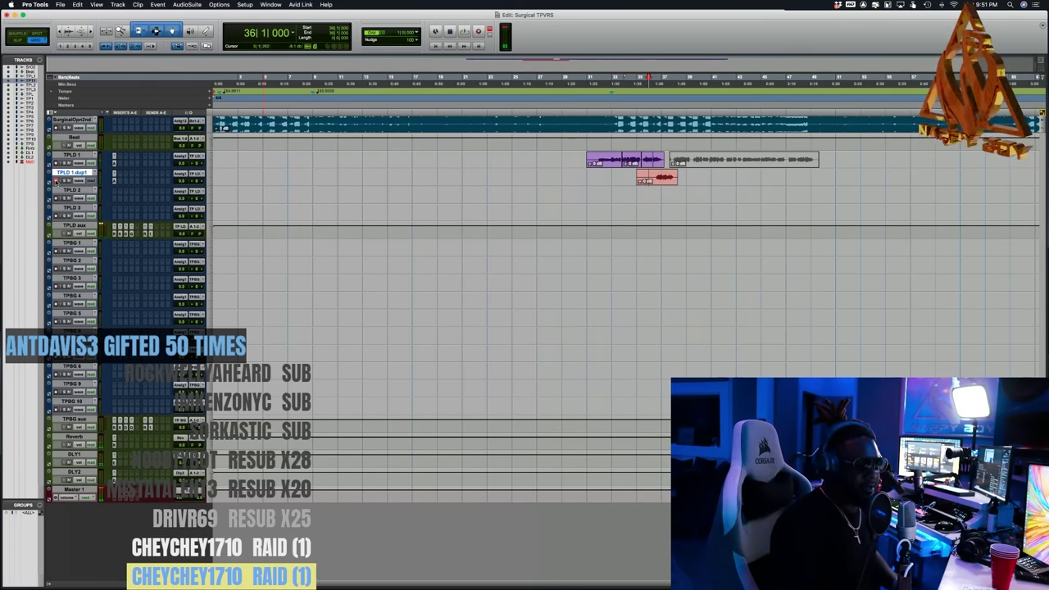
# - Retake the vocal line on the TPLD 1 duplicate from bar 36 to about bar 38, playing a take back between attempts
pyautogui.press('space')
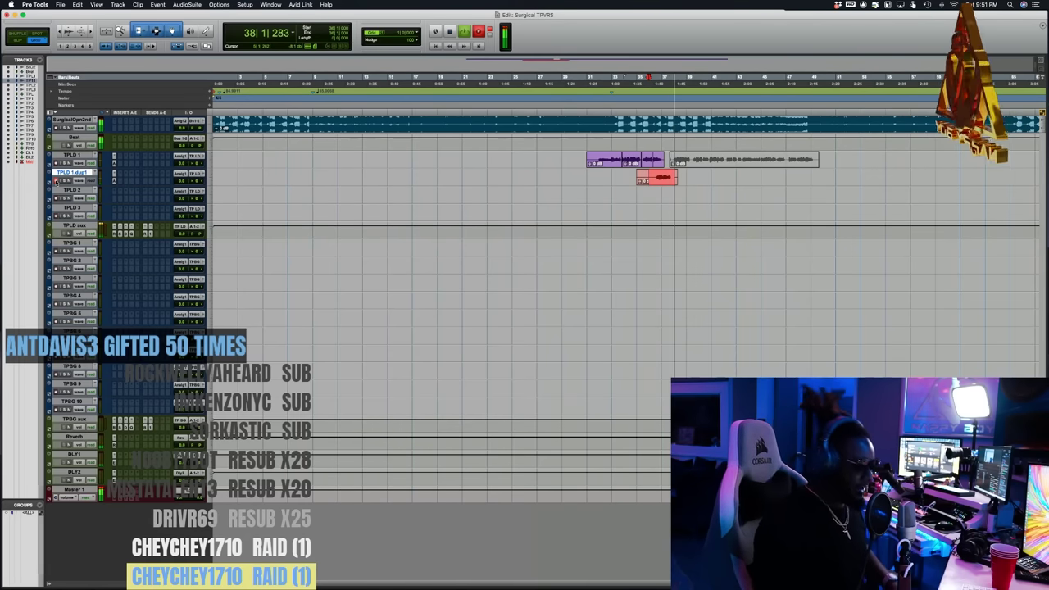
pyautogui.press('space')
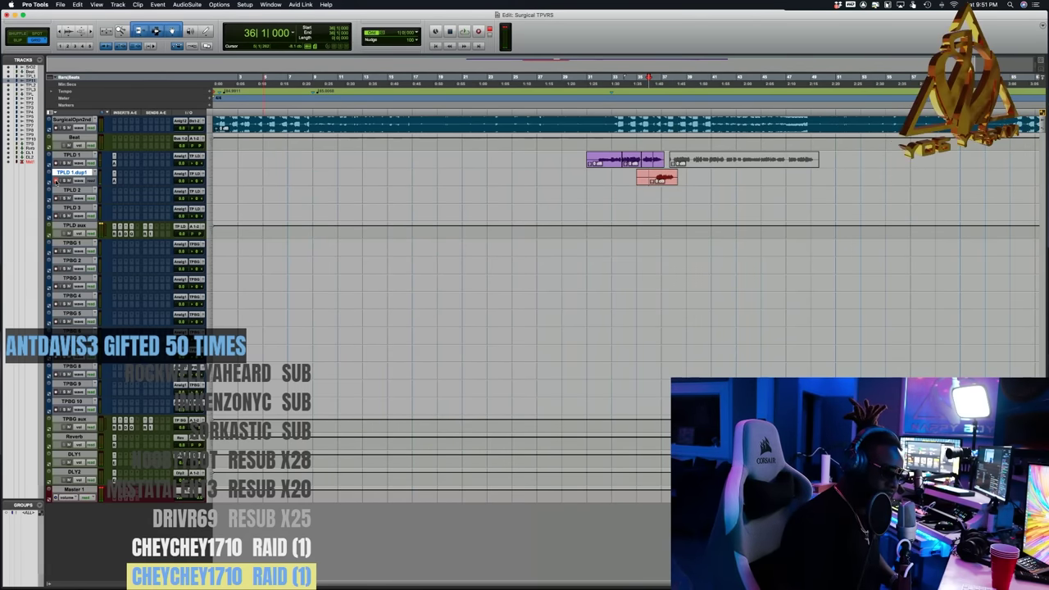
pyautogui.press('space')
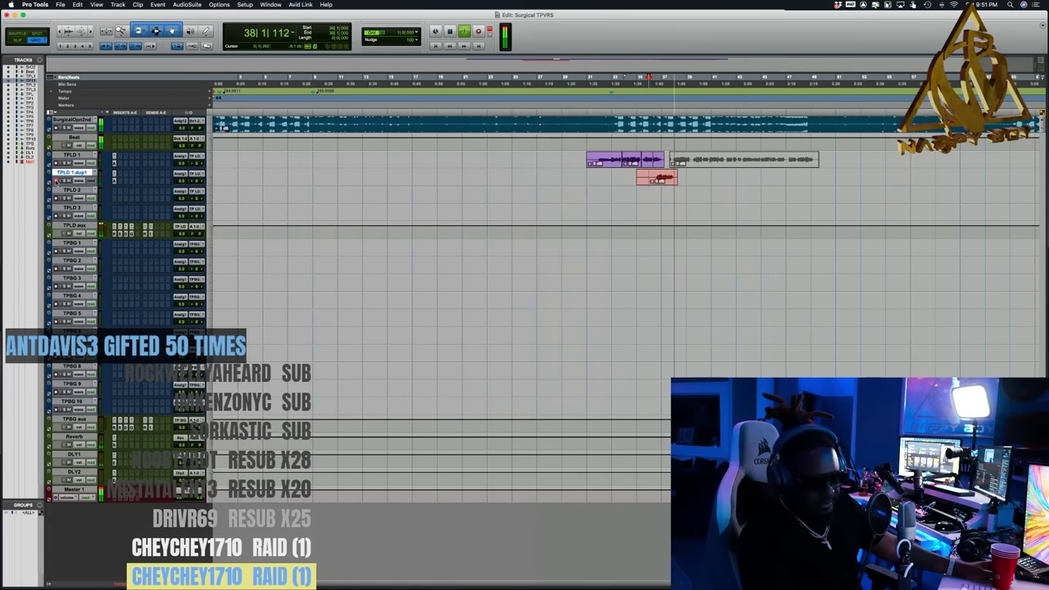
pyautogui.press('space')
pyautogui.press('space')
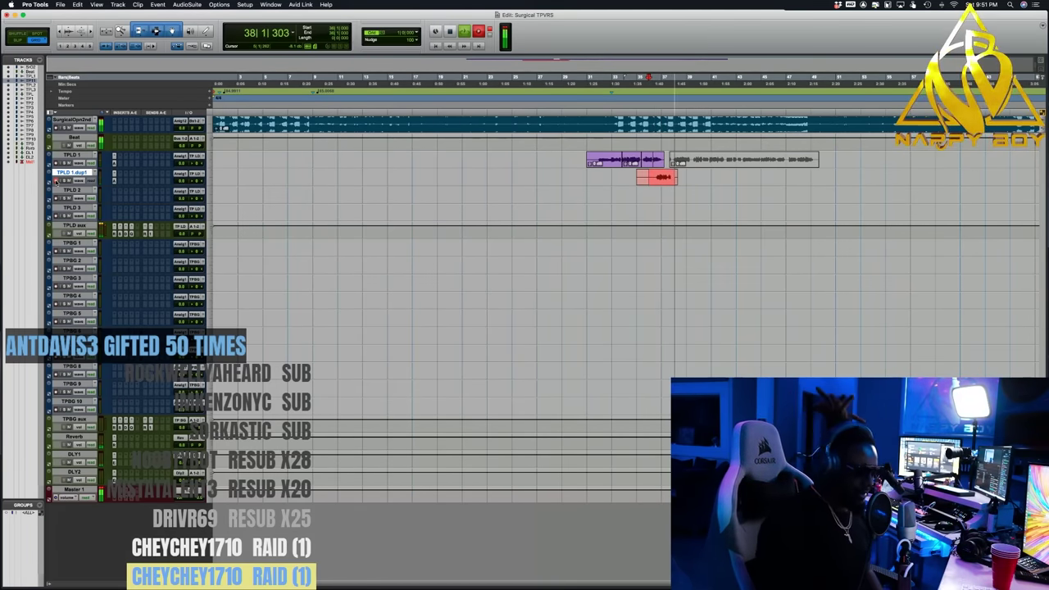
pyautogui.press('space')
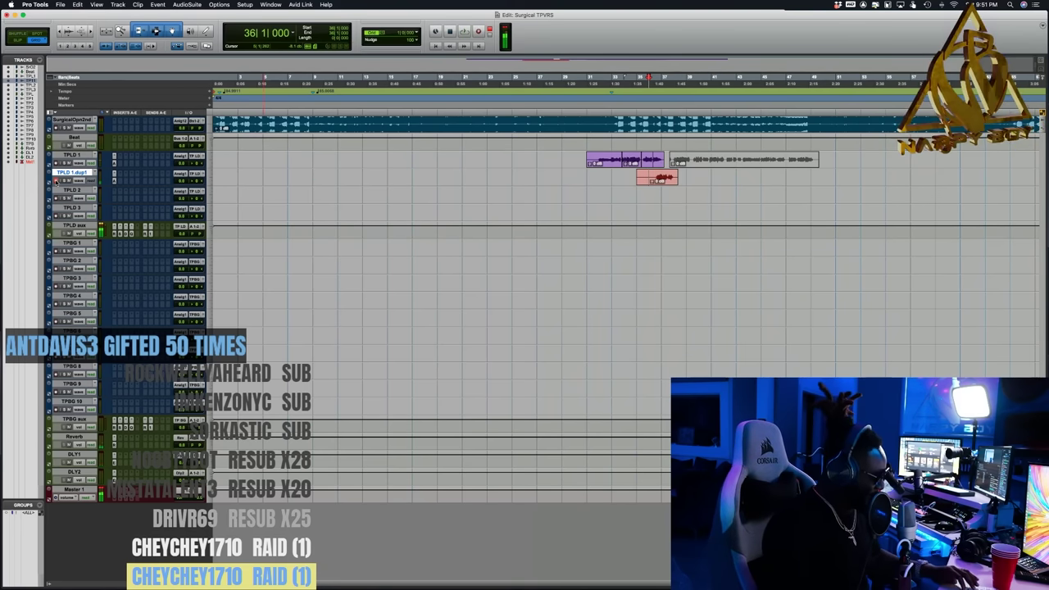
pyautogui.press('space')
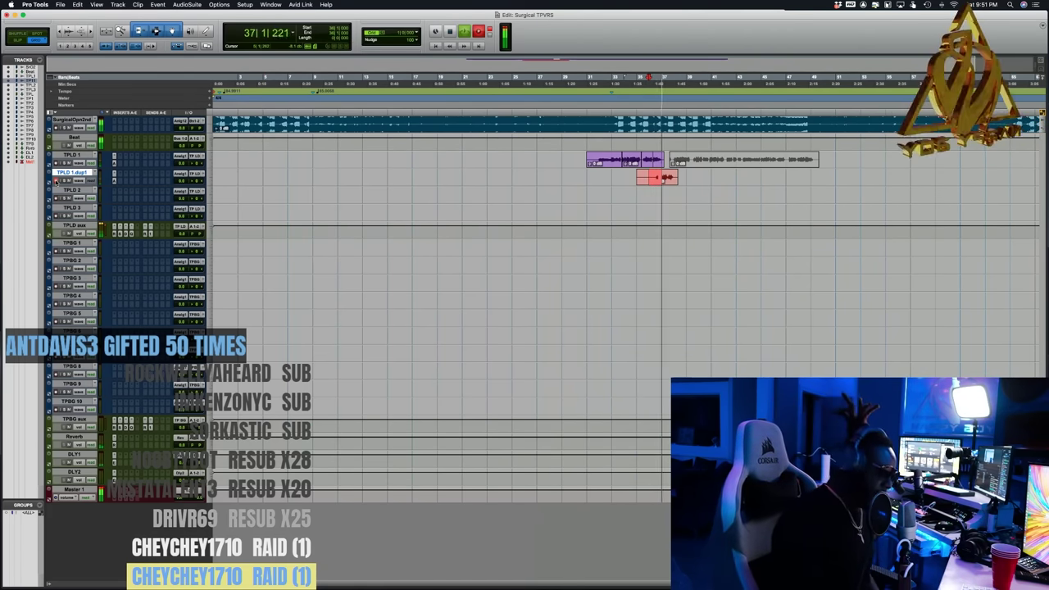
pyautogui.press('space')
pyautogui.press('space')
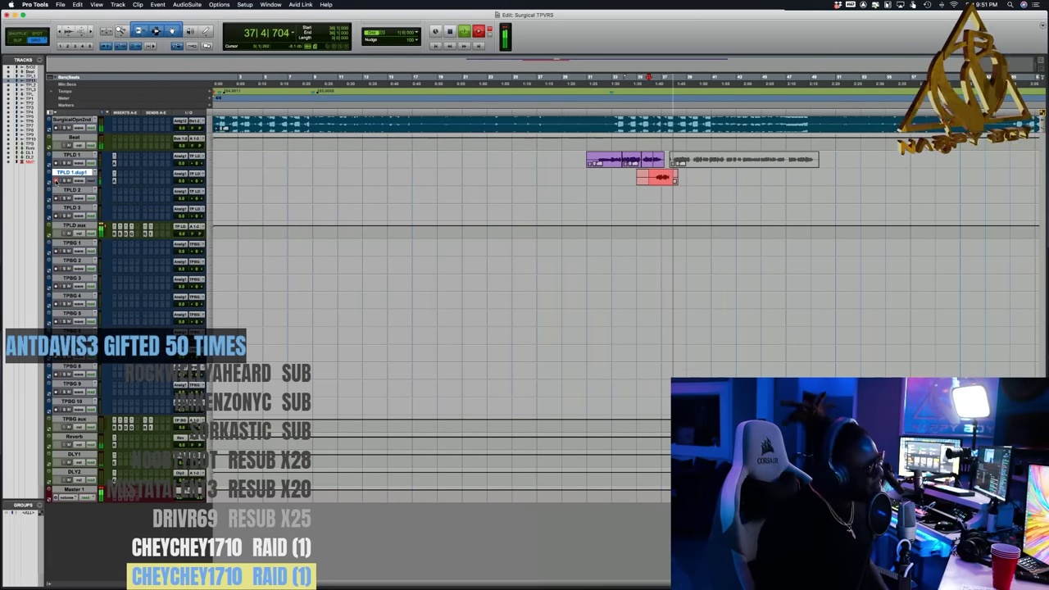
pyautogui.press('space')
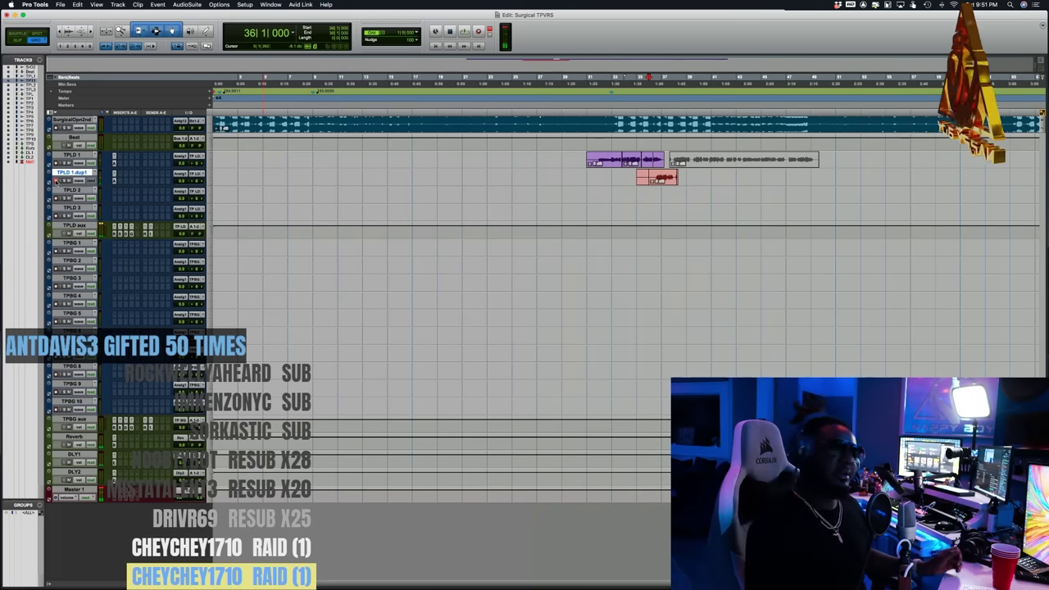
pyautogui.press('space')
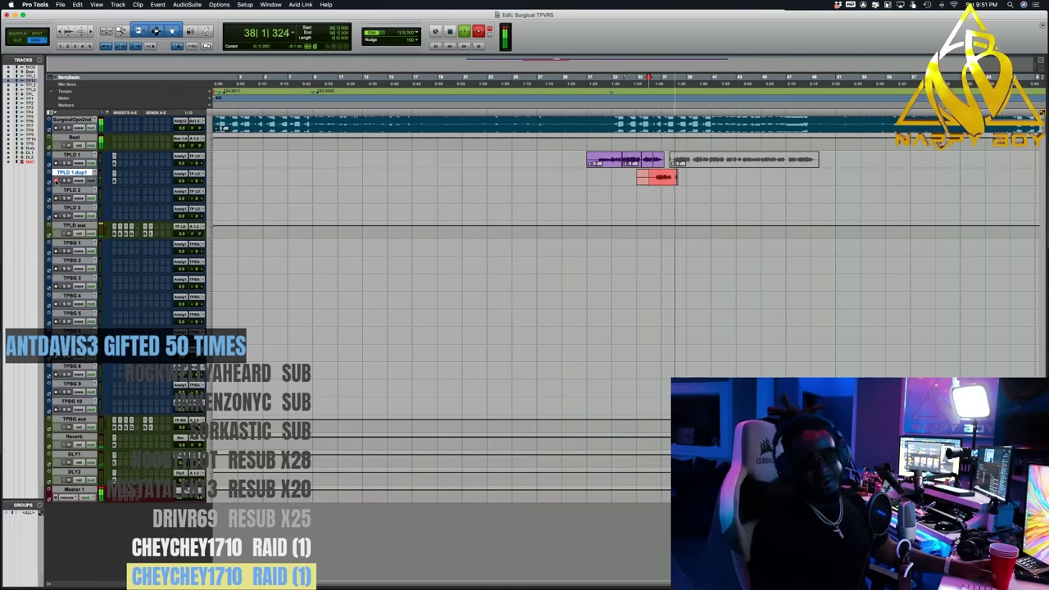
pyautogui.press('space')
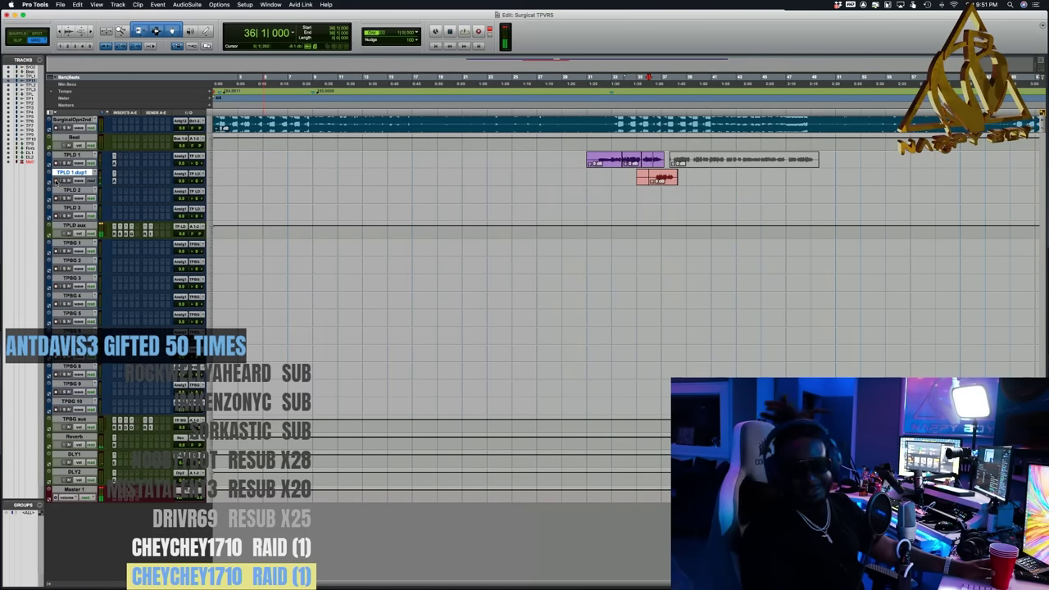
# - Play back the new vocal take from bar 36 several times and switch record arming from the duplicate to TPLD 1
pyautogui.press('space')
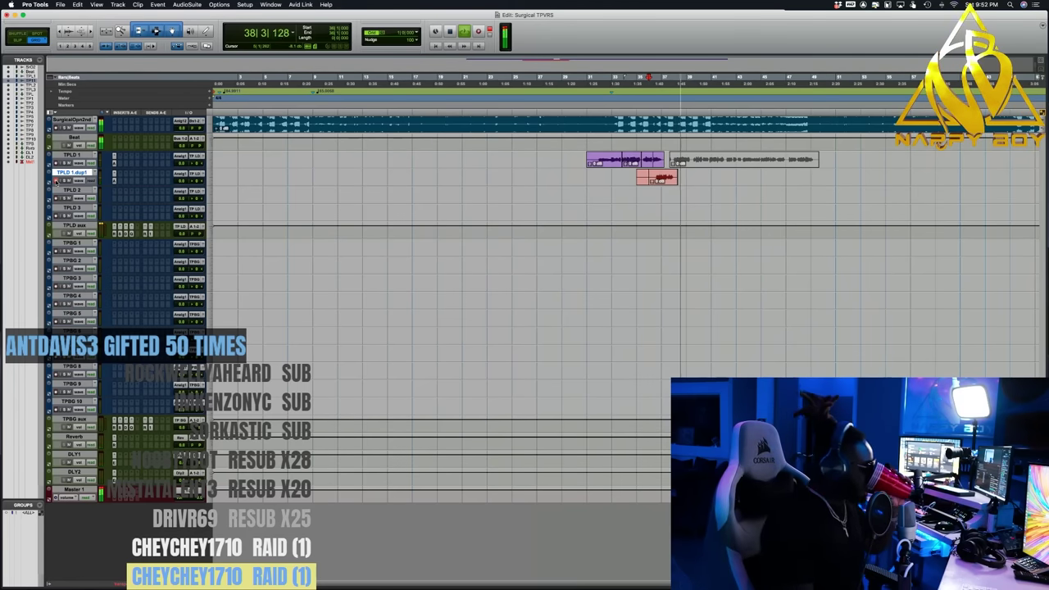
pyautogui.press('space')
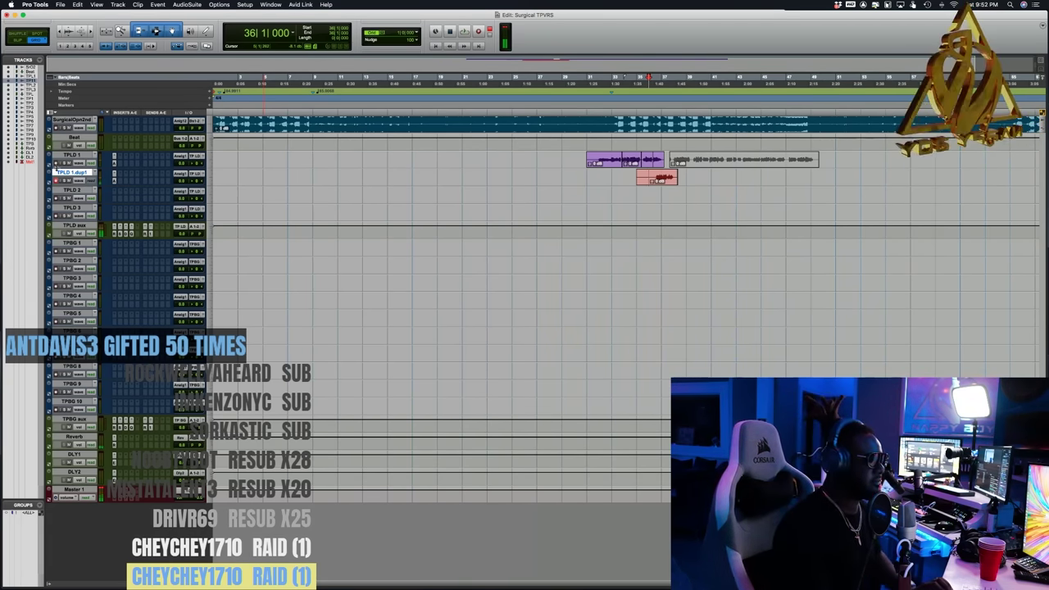
pyautogui.press('space')
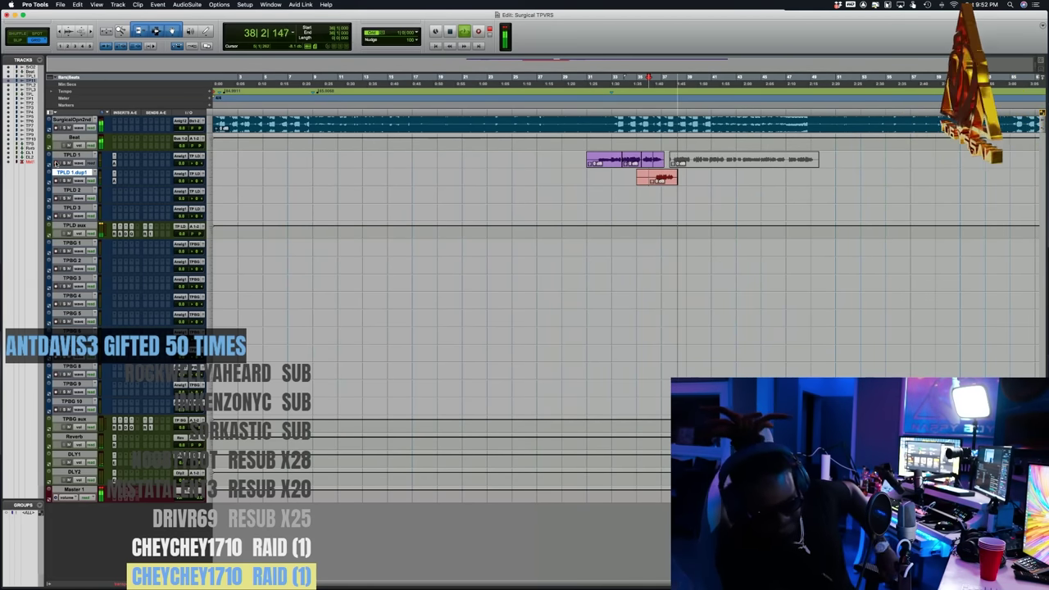
pyautogui.press('space')
pyautogui.press('space')
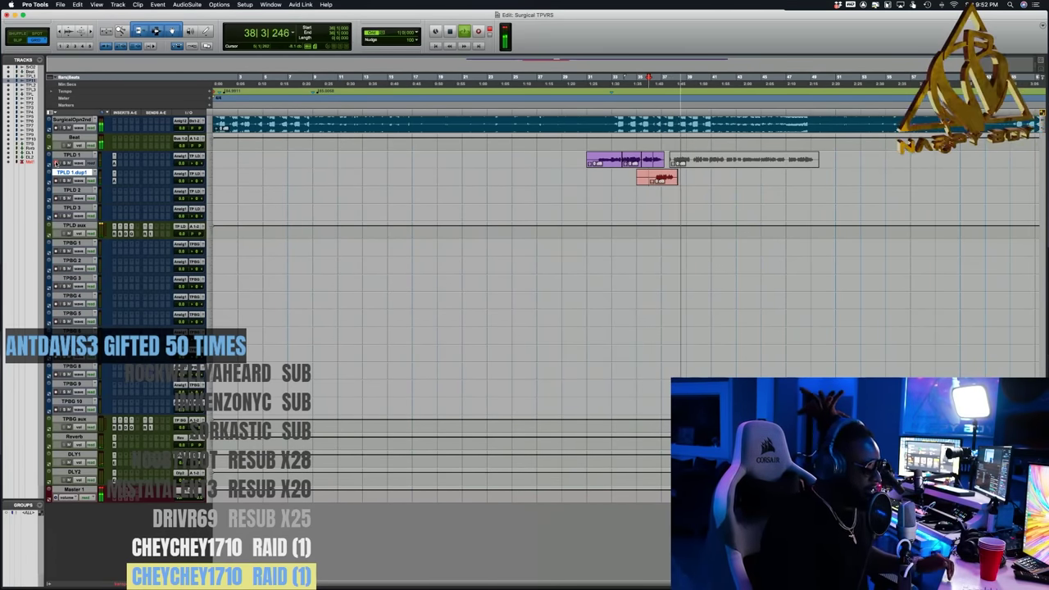
pyautogui.press('space')
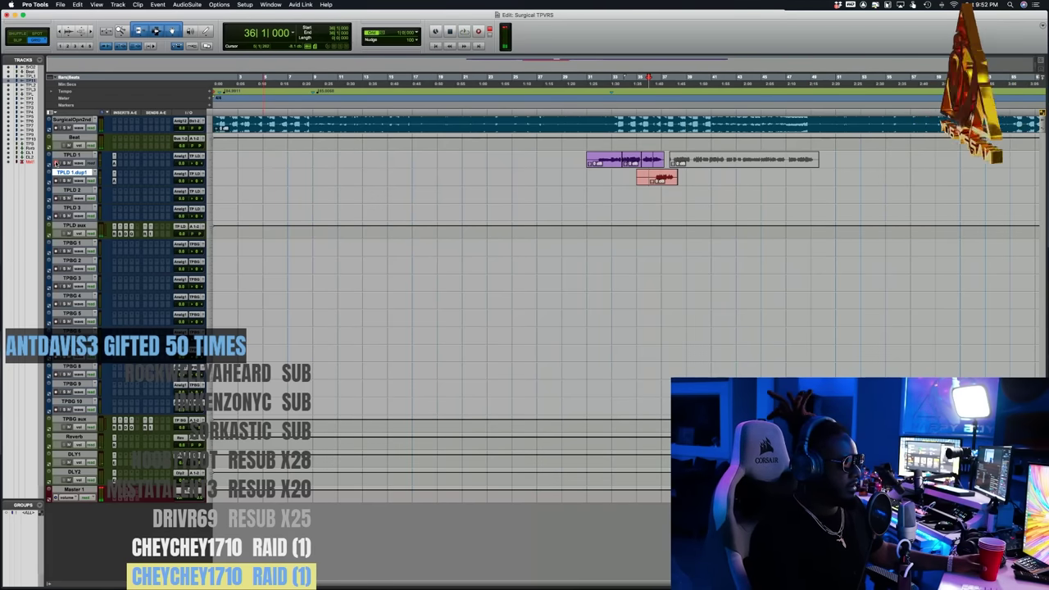
pyautogui.press('space')
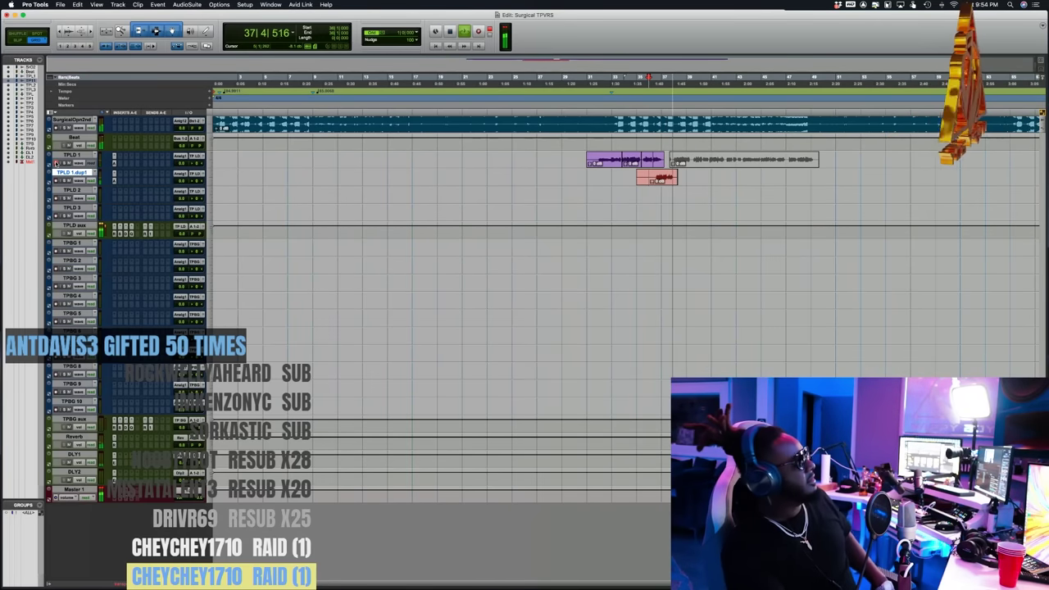
pyautogui.press('space')
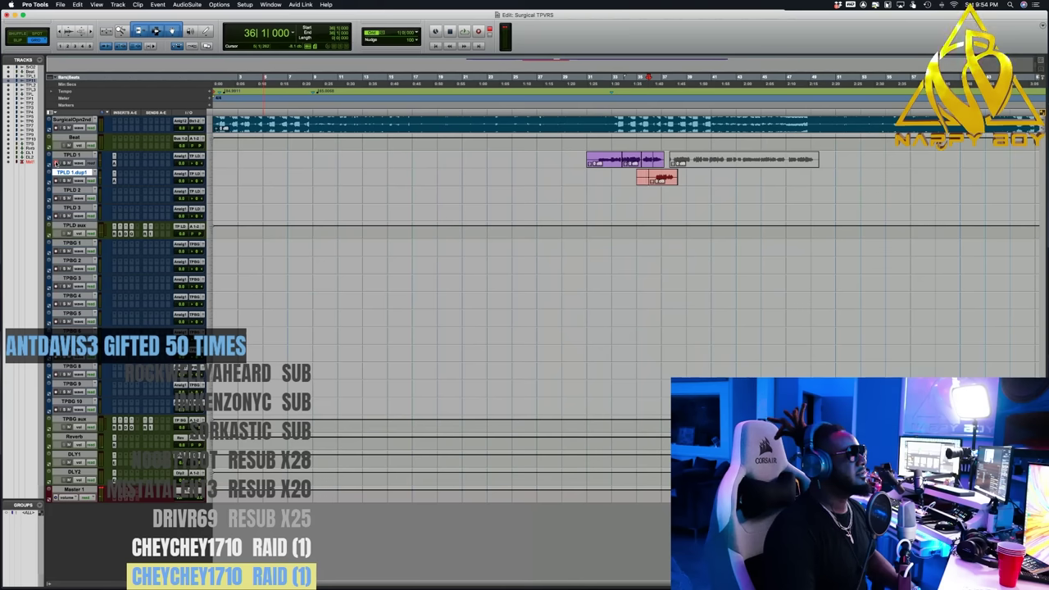
# - Record two takes of the next vocal line on TPLD 1, playing in from bar 36 to about bar 39
pyautogui.press('space')
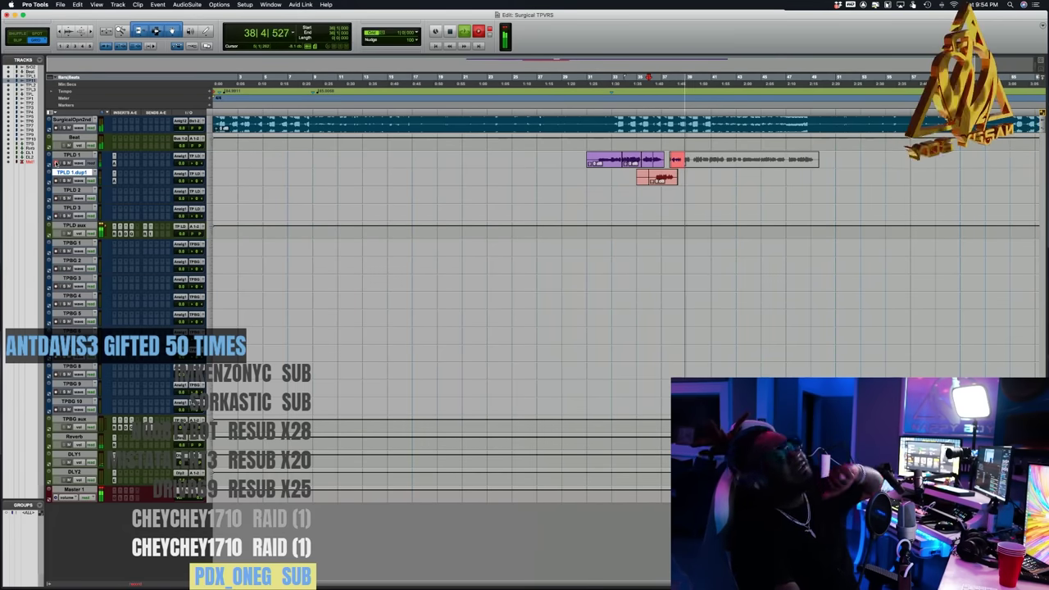
pyautogui.press('space')
pyautogui.press('space')
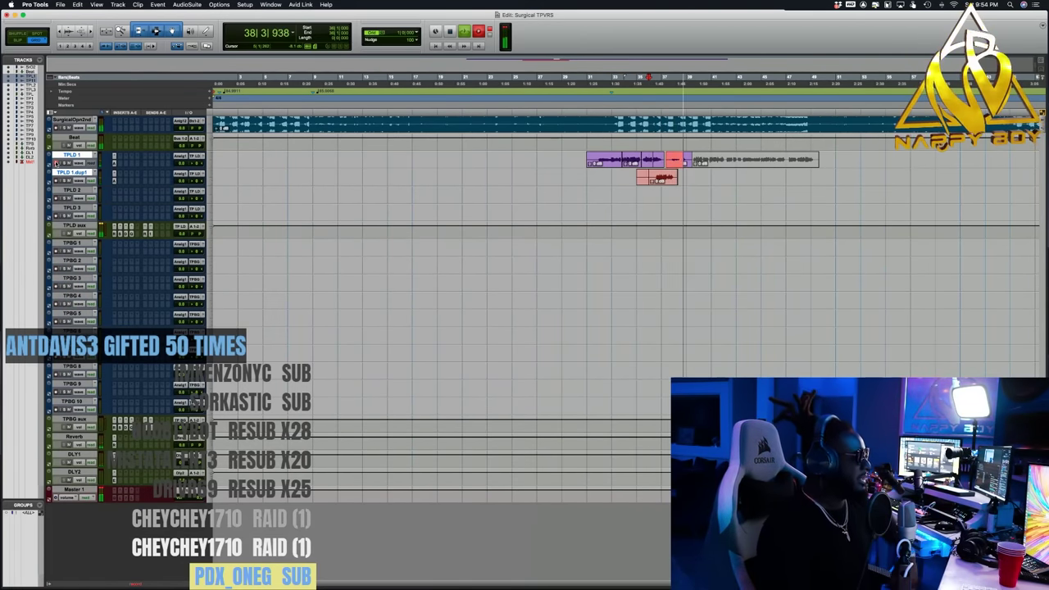
pyautogui.press('space')
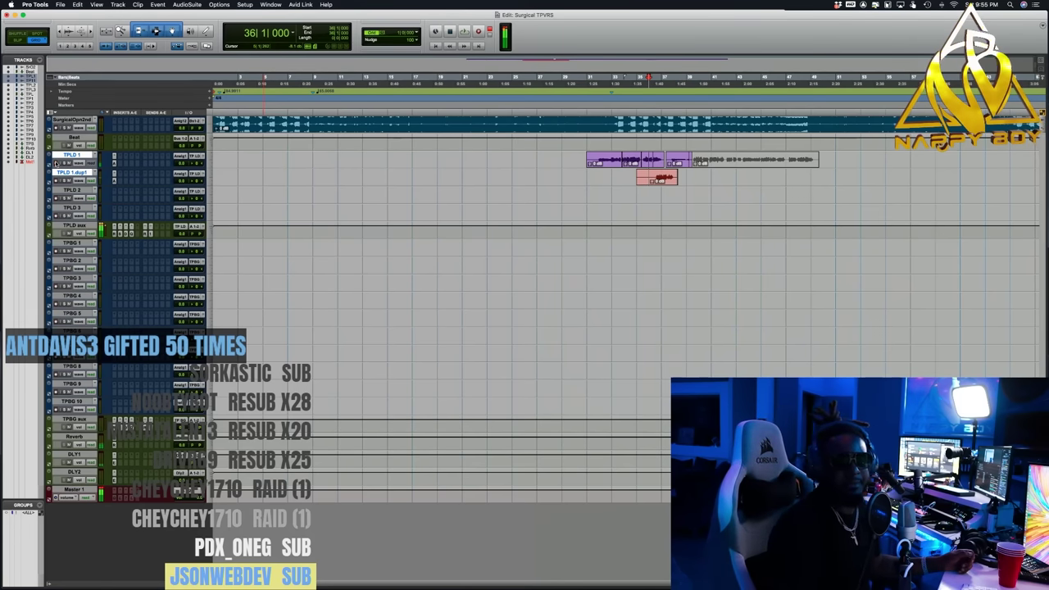
# - Play back from bar 36, then retake the vocal line on TPLD 1 up to about bar 39
pyautogui.press('space')
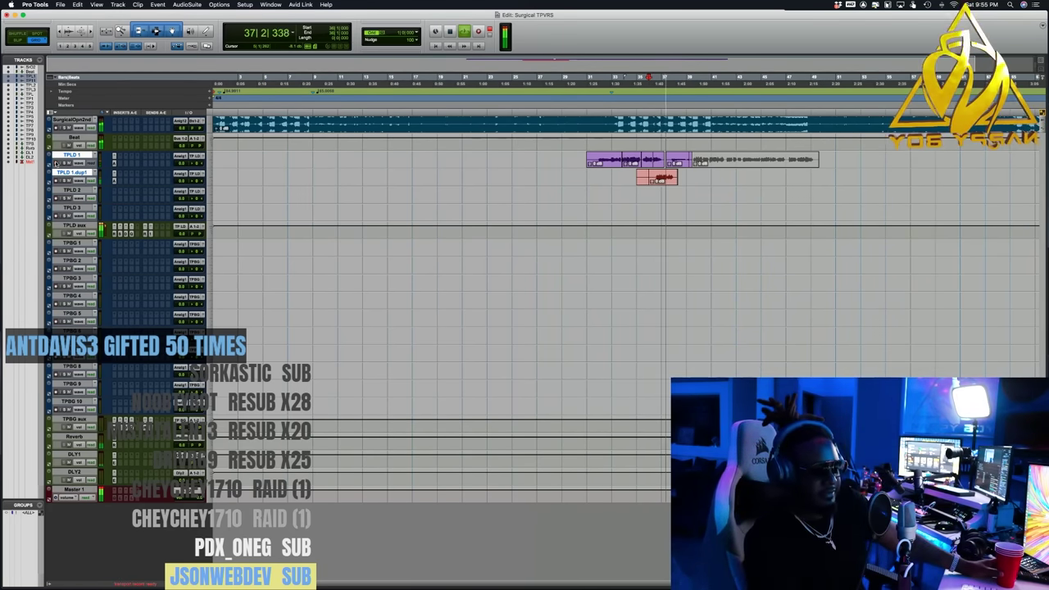
pyautogui.press('super+space')
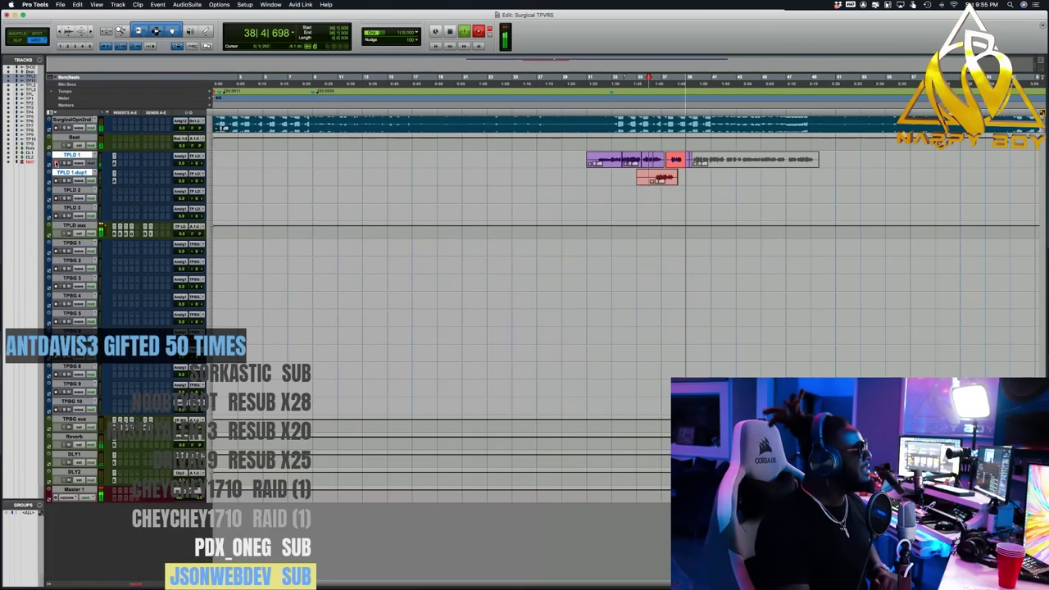
pyautogui.press('space')
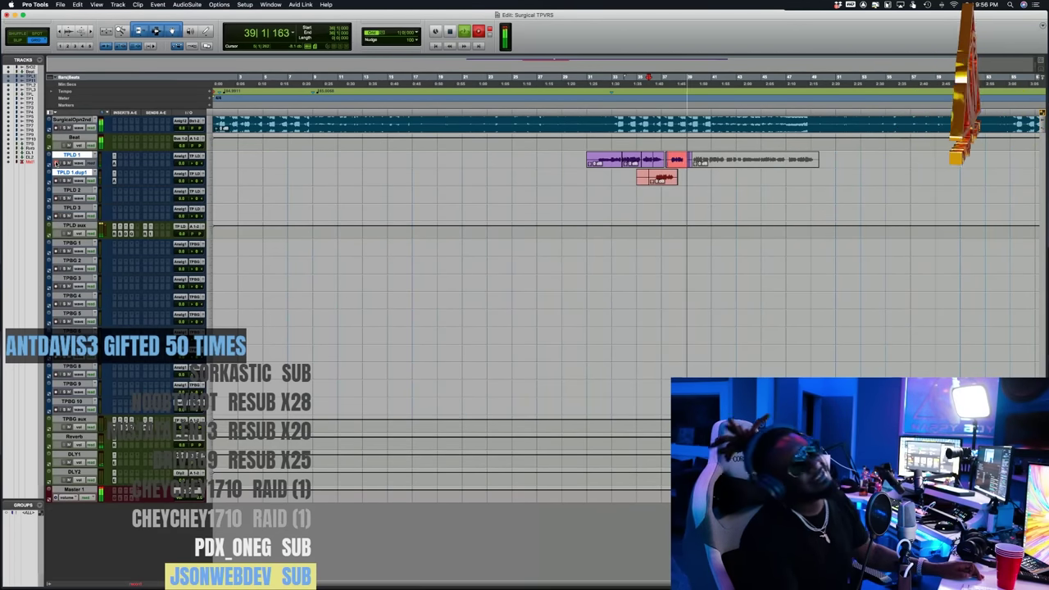
pyautogui.press('space')
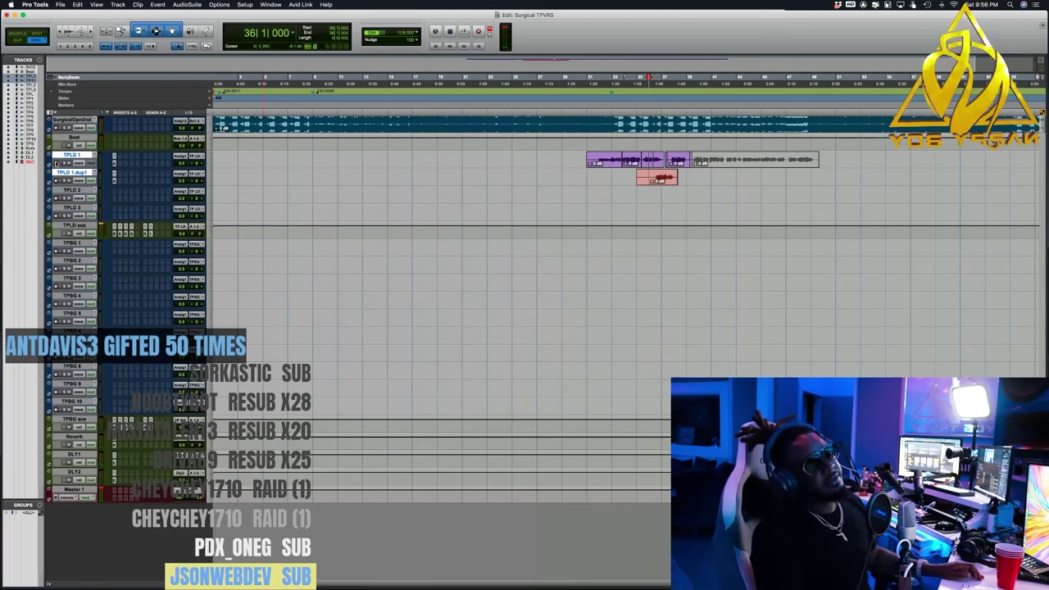
# - Try several short punch-ins on TPLD 1, starting from bar 37 and stopping around bar 38
pyautogui.press('space')
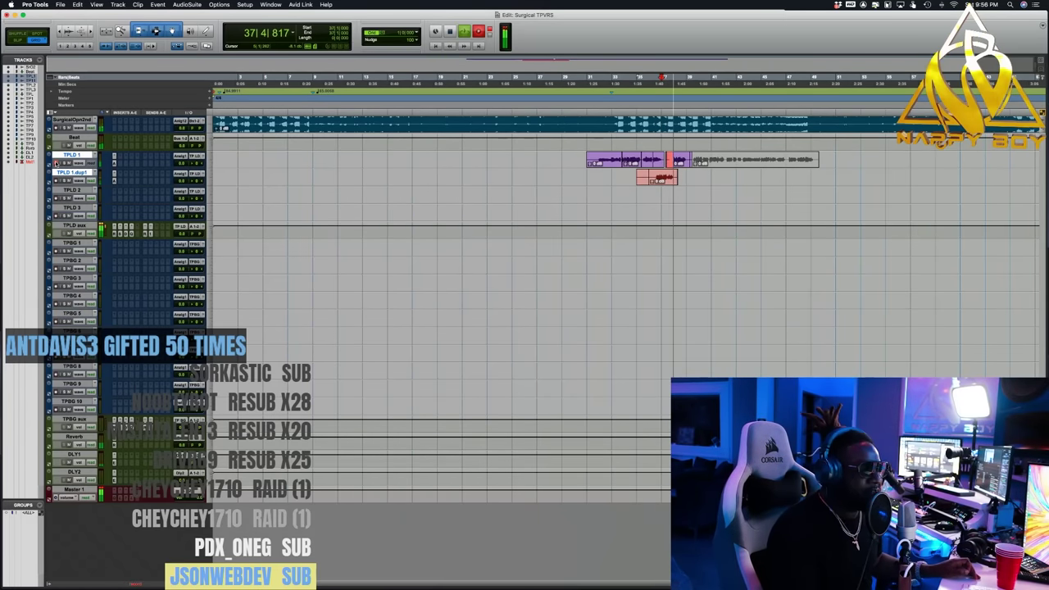
pyautogui.press('space')
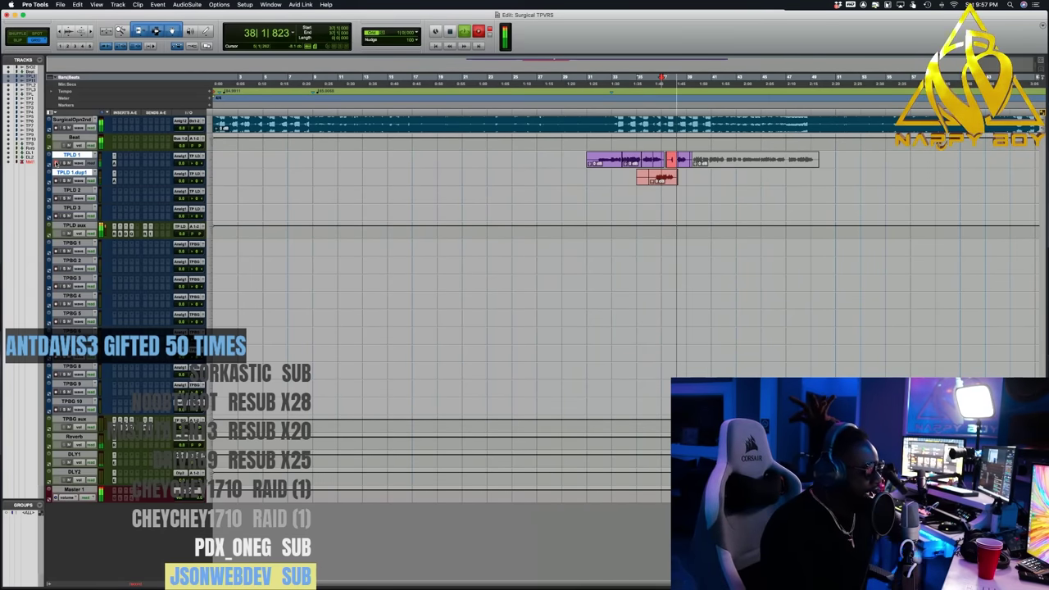
pyautogui.press('space')
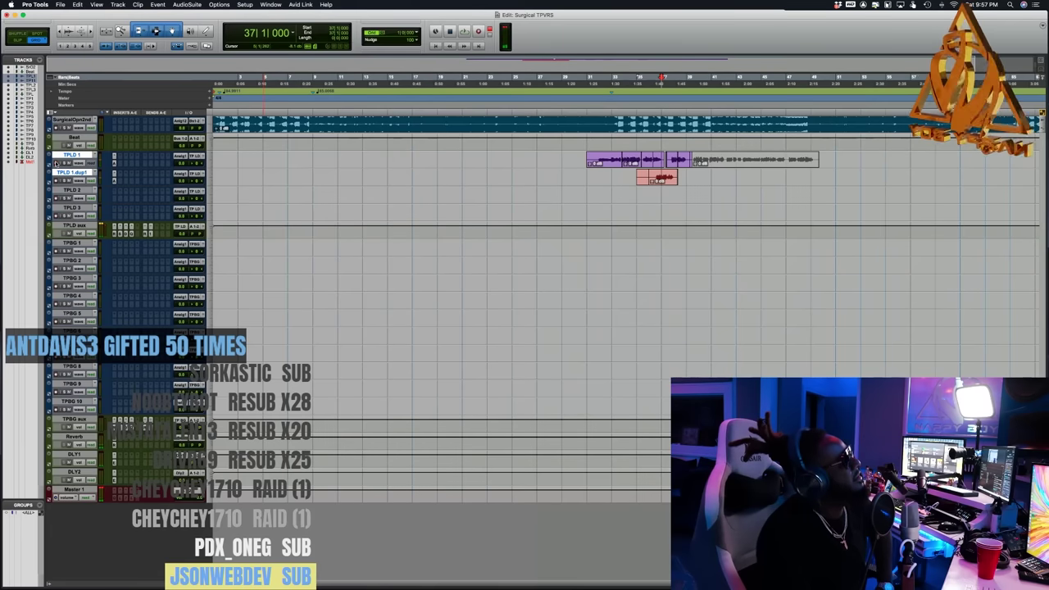
pyautogui.press('space')
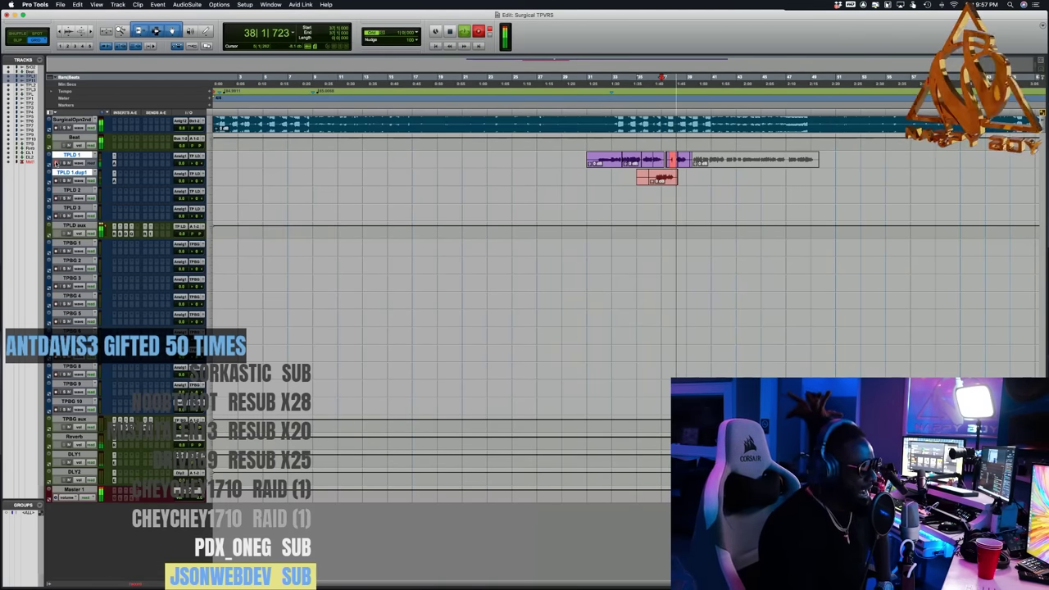
pyautogui.press('space')
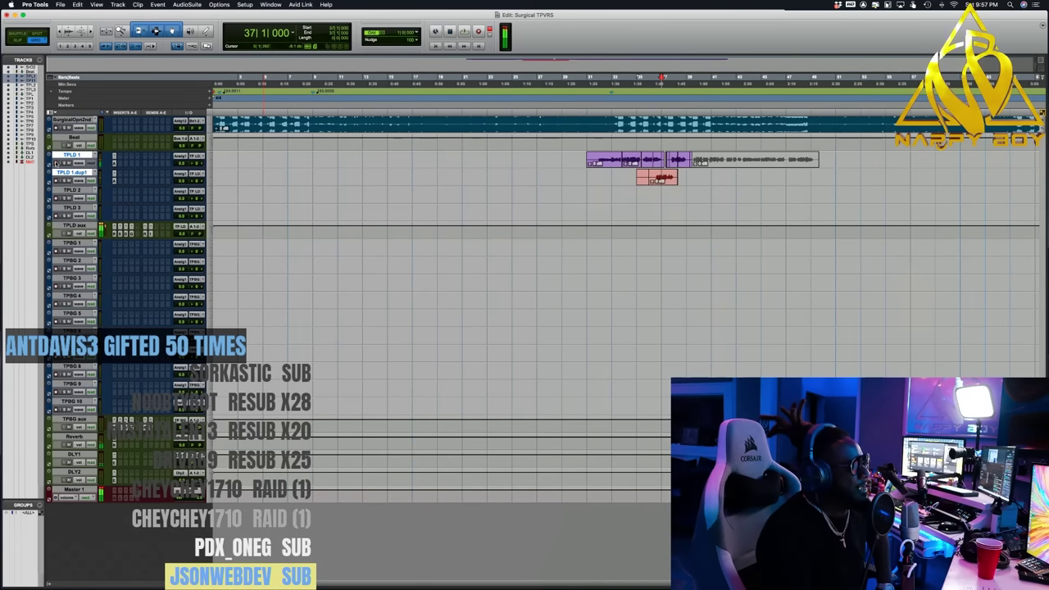
pyautogui.press('space')
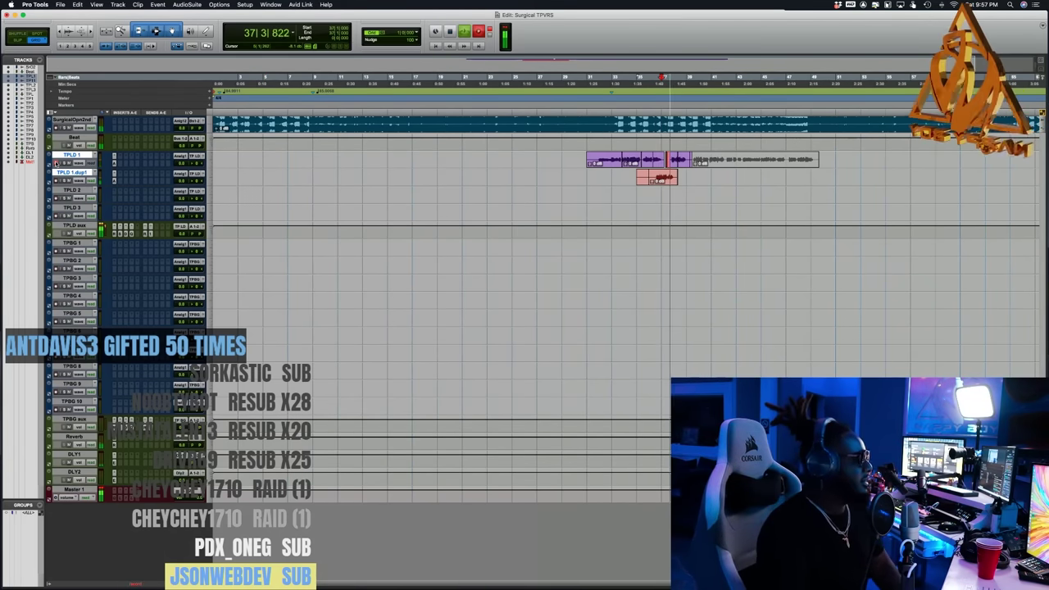
pyautogui.press('space')
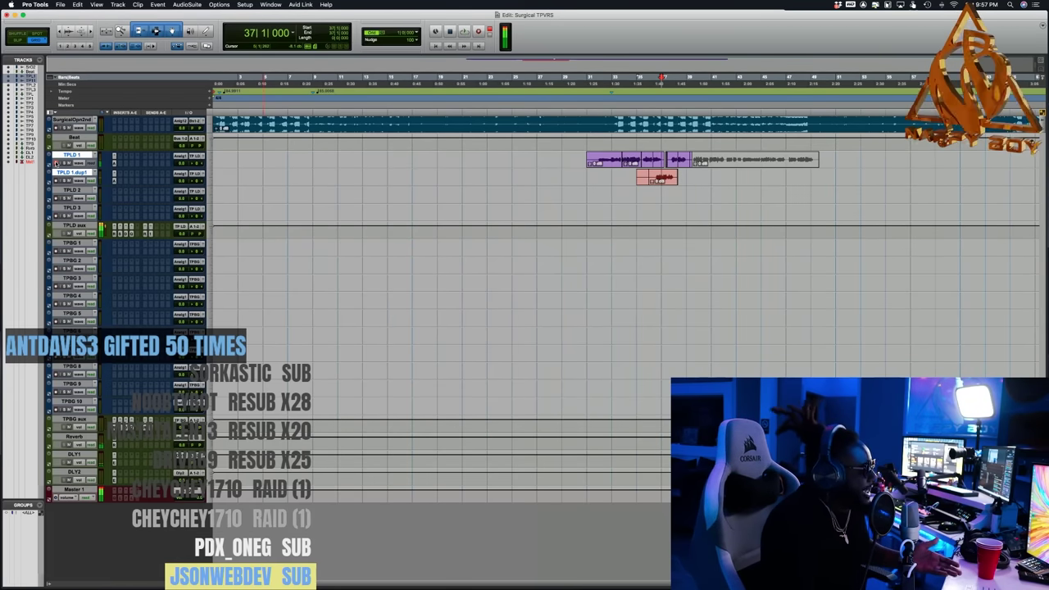
# - Retake the full vocal line on TPLD 1 from bar 37 to about bar 39
pyautogui.press('space')
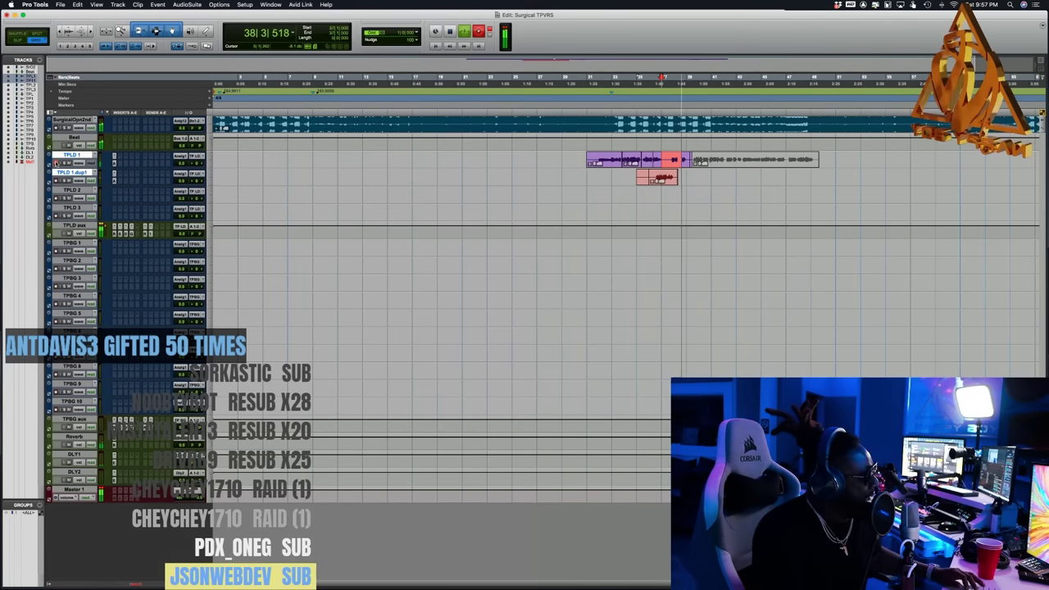
pyautogui.press('space')
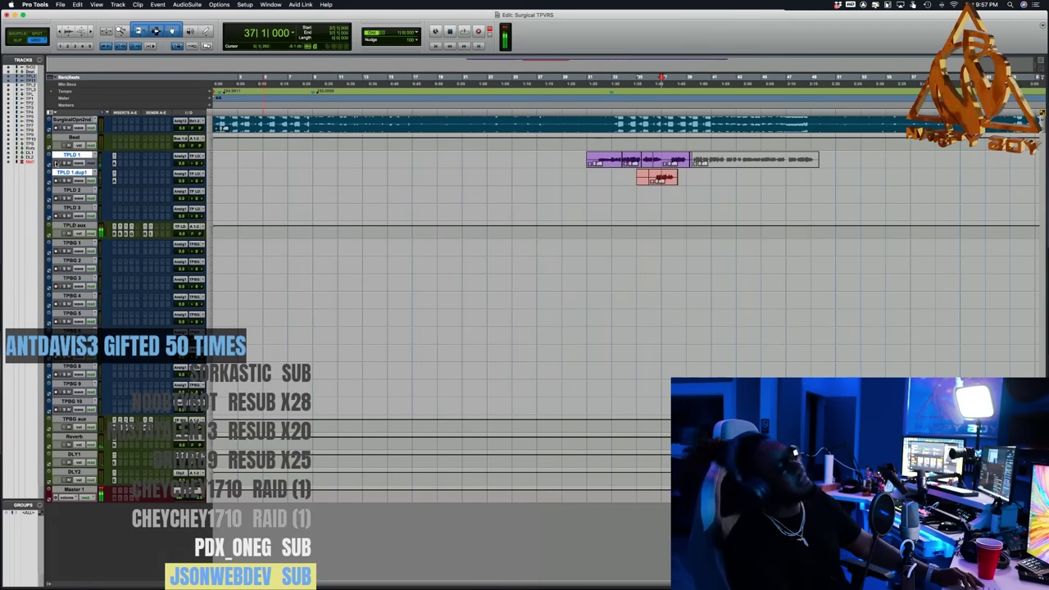
pyautogui.press('space')
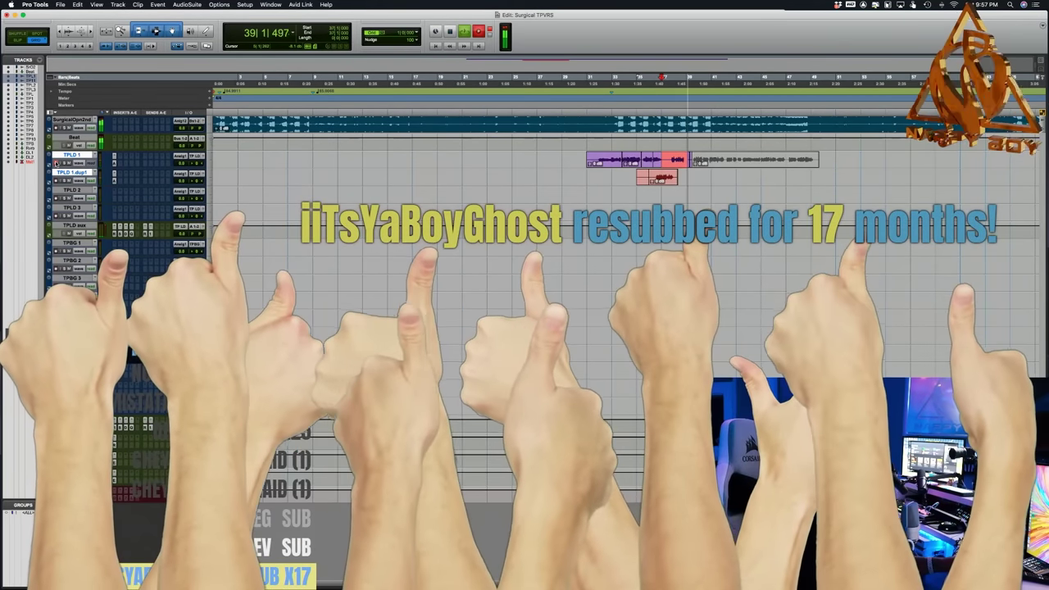
pyautogui.press('space')
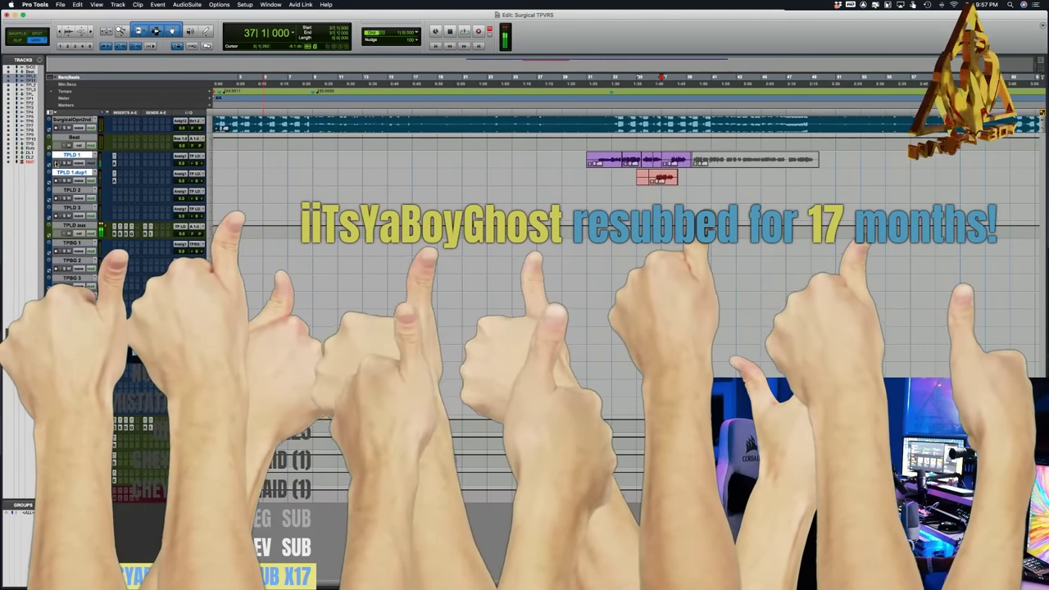
# - Play back the recorded lead vocal from bar 37, then again from bar 31 through the new line
pyautogui.press('space')
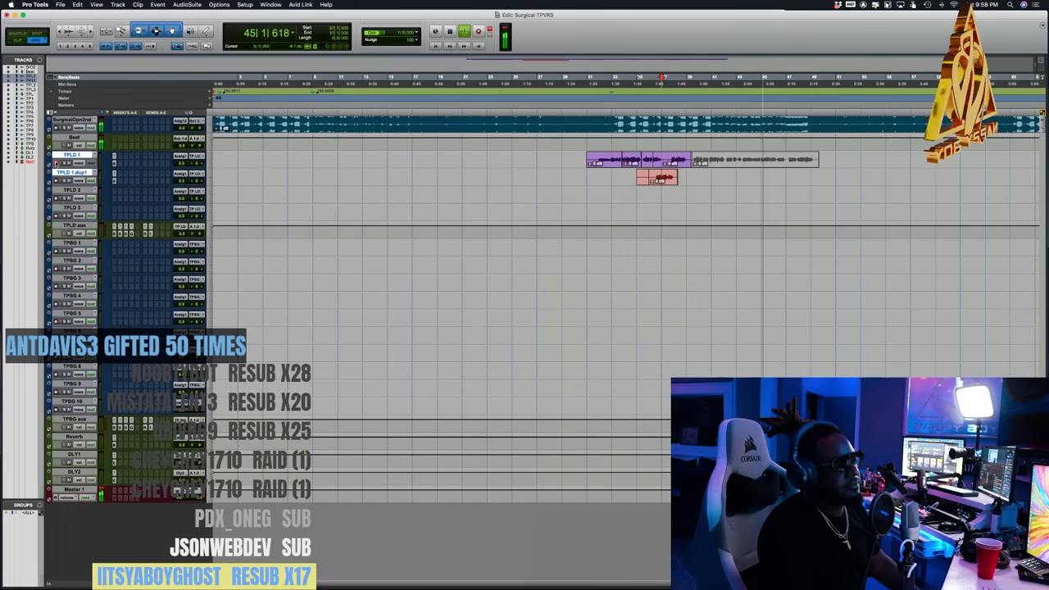
pyautogui.press('space')
pyautogui.click(647, 77)
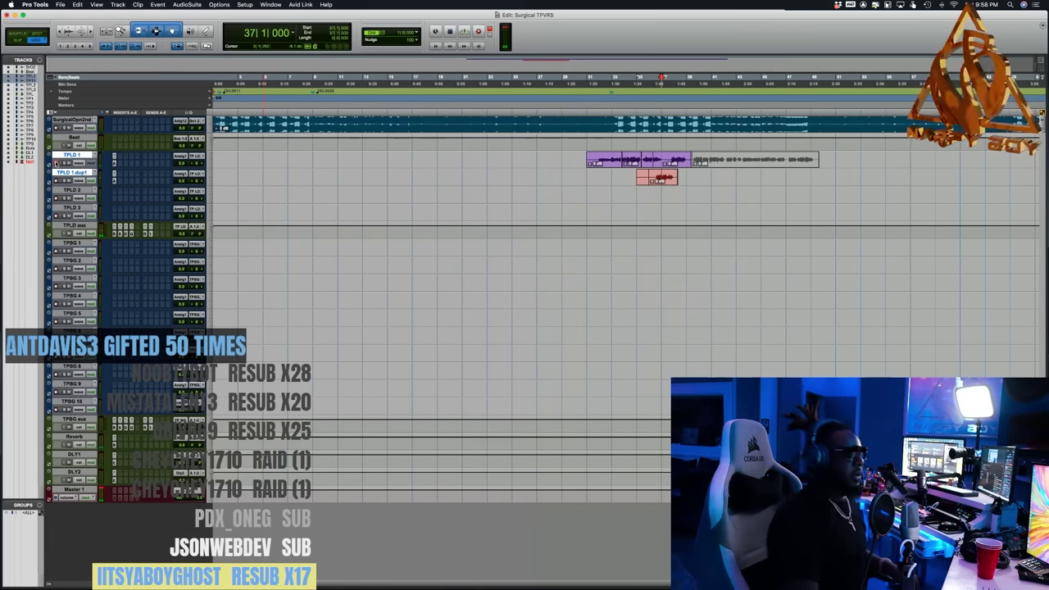
pyautogui.click(586, 77)
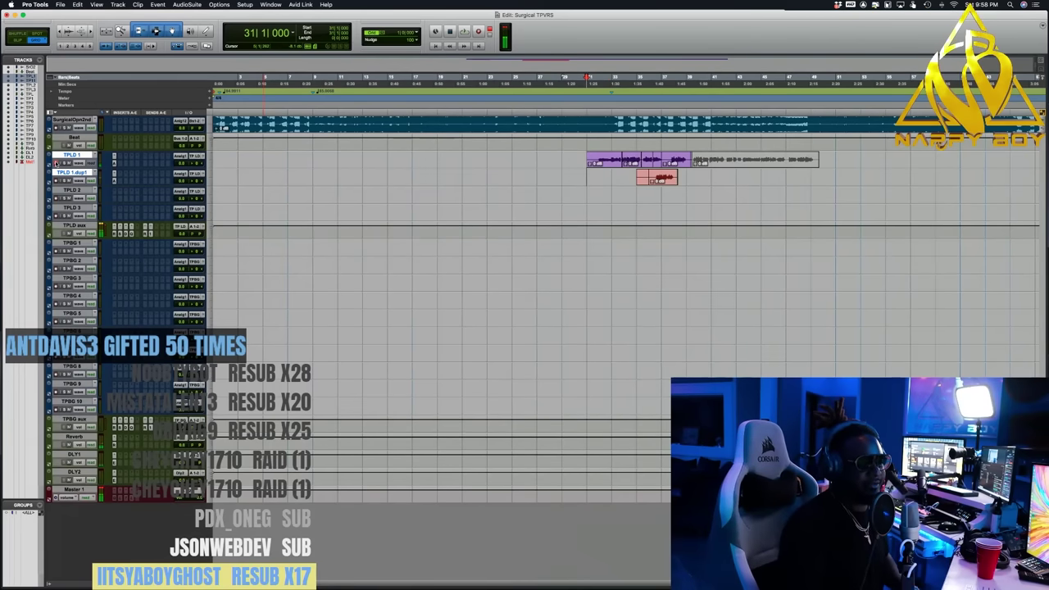
pyautogui.press('space')
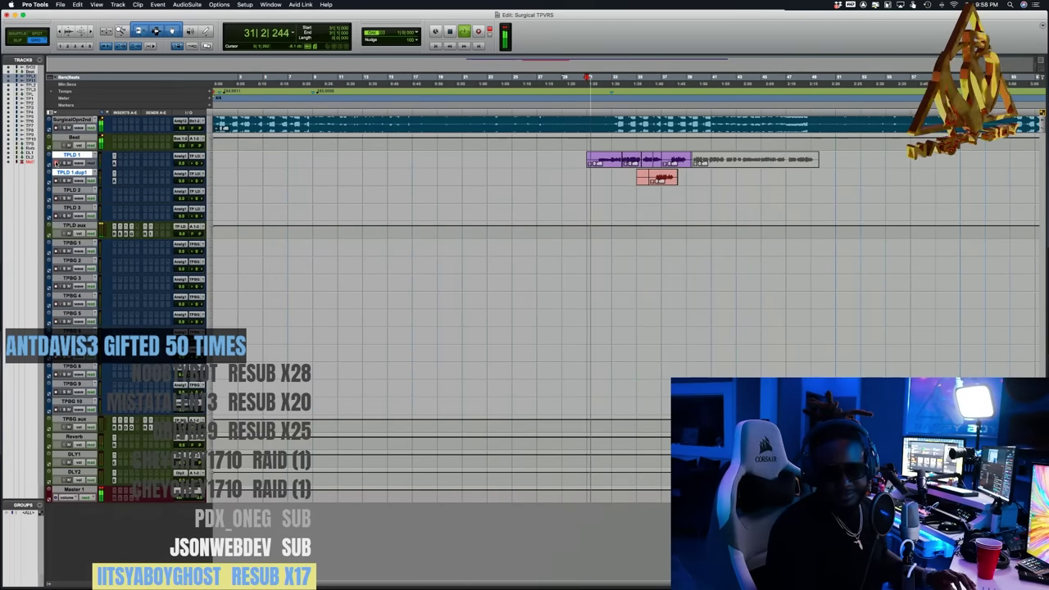
pyautogui.press('space')
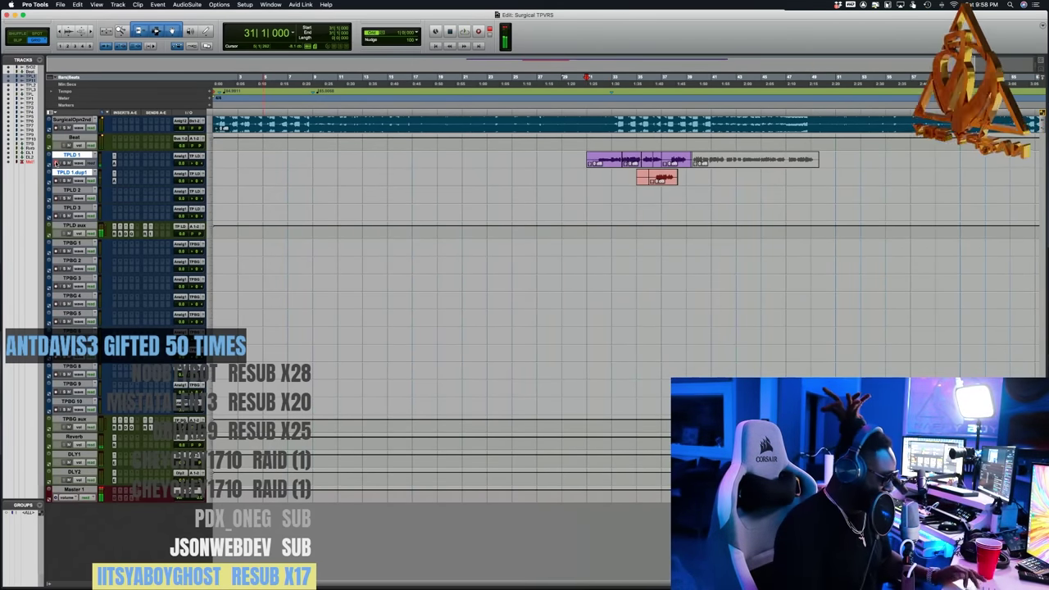
pyautogui.press('space')
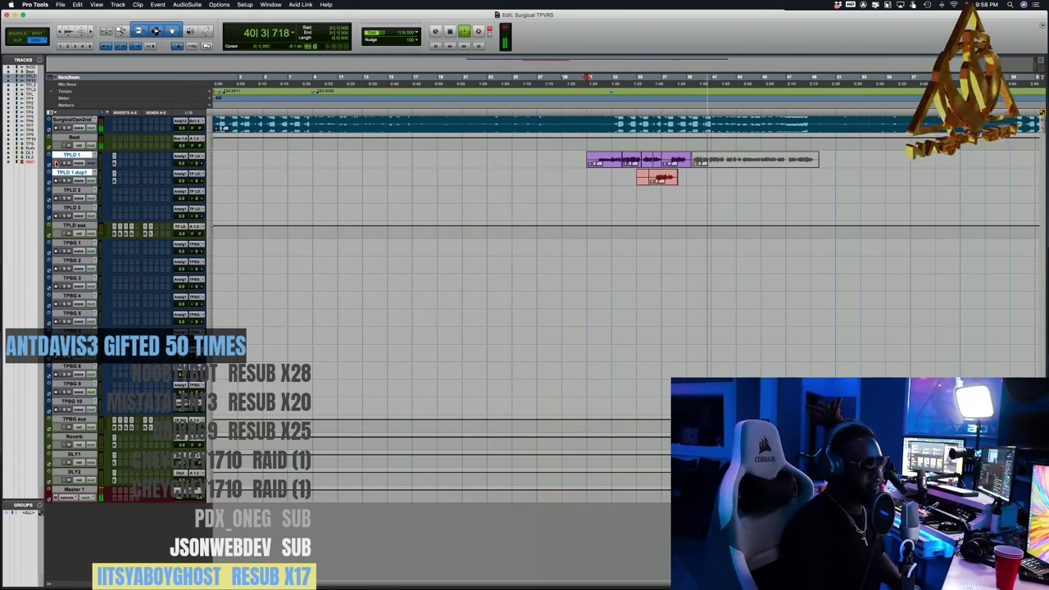
pyautogui.press('space')
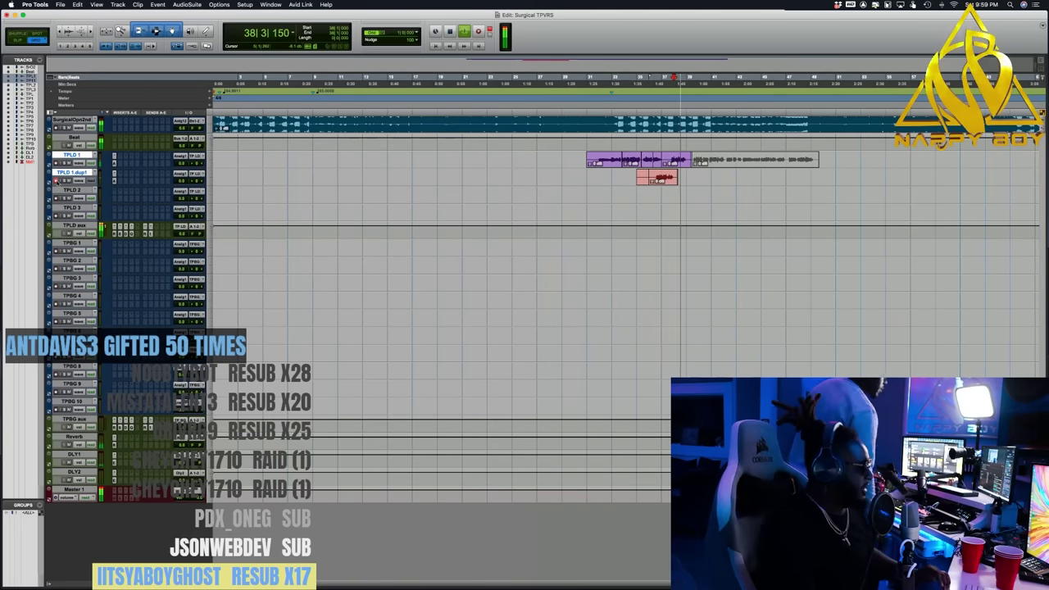
# - Arm the TPLD 1 duplicate and record the following vocal line from about bar 38 to past bar 41, playing in from bar 36
pyautogui.press('space')
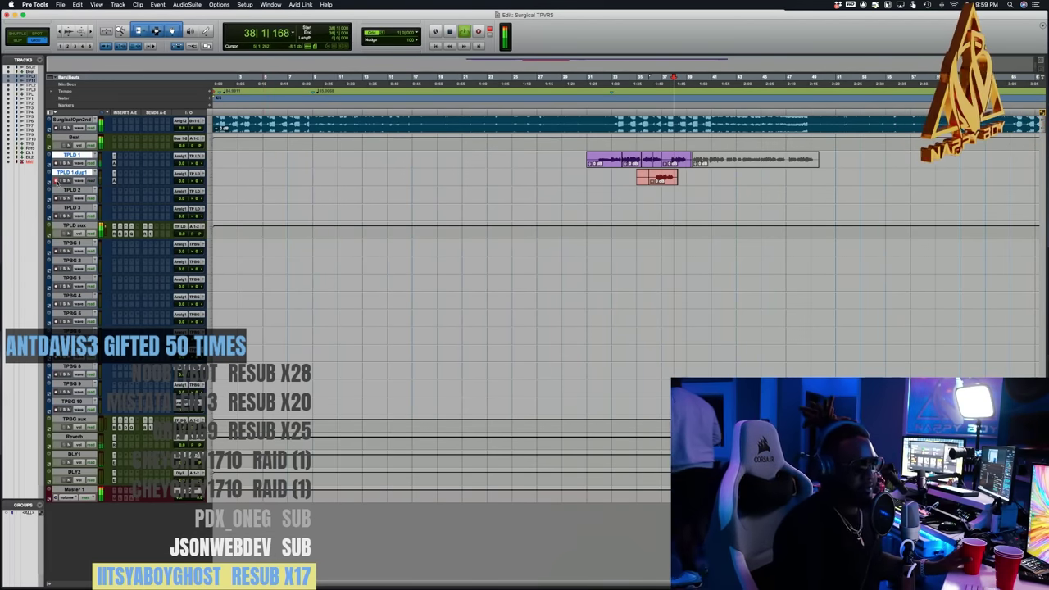
pyautogui.press('space')
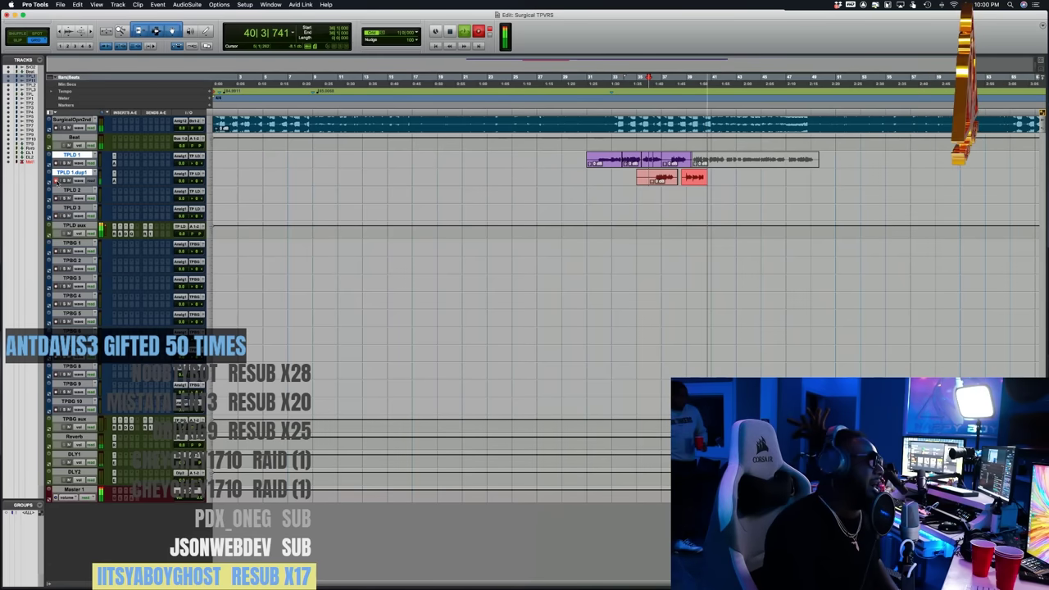
pyautogui.press('space')
pyautogui.press('space')
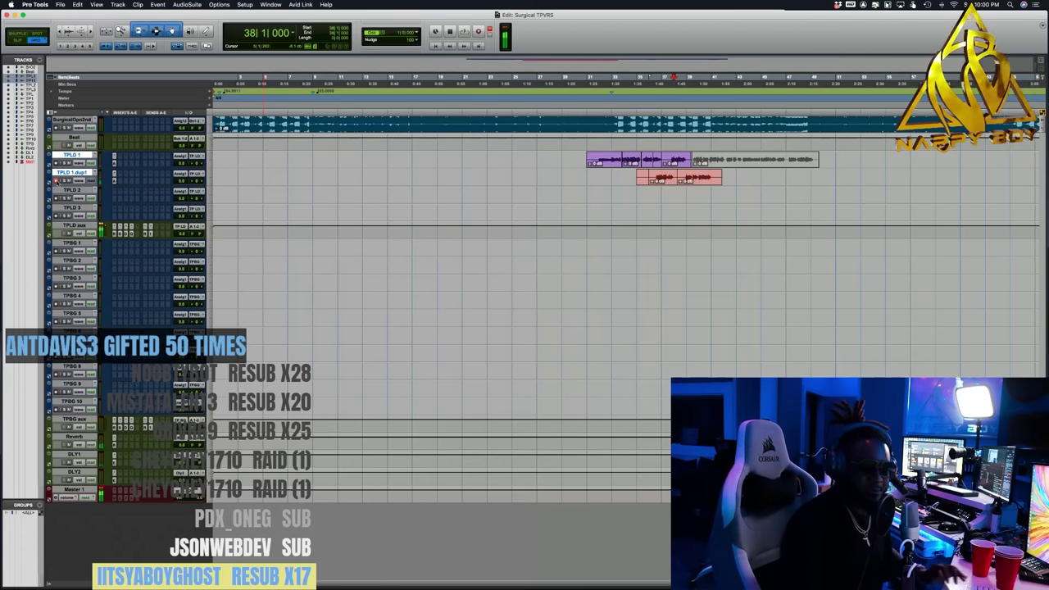
# - Retake parts of the new line on the TPLD 1 duplicate, punching in from bar 38 up to about bar 40
pyautogui.press('space')
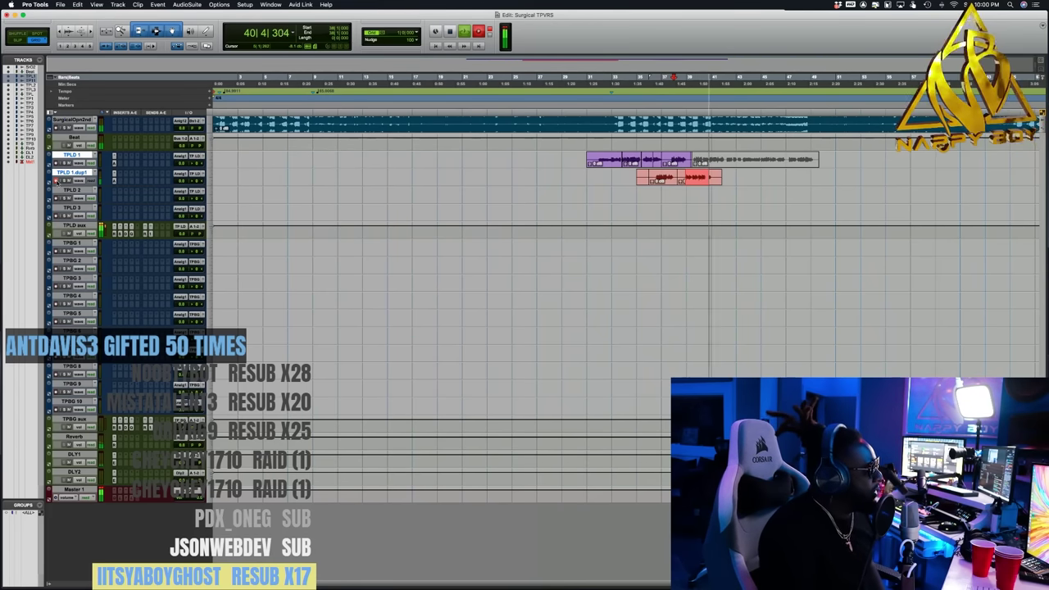
pyautogui.press('space')
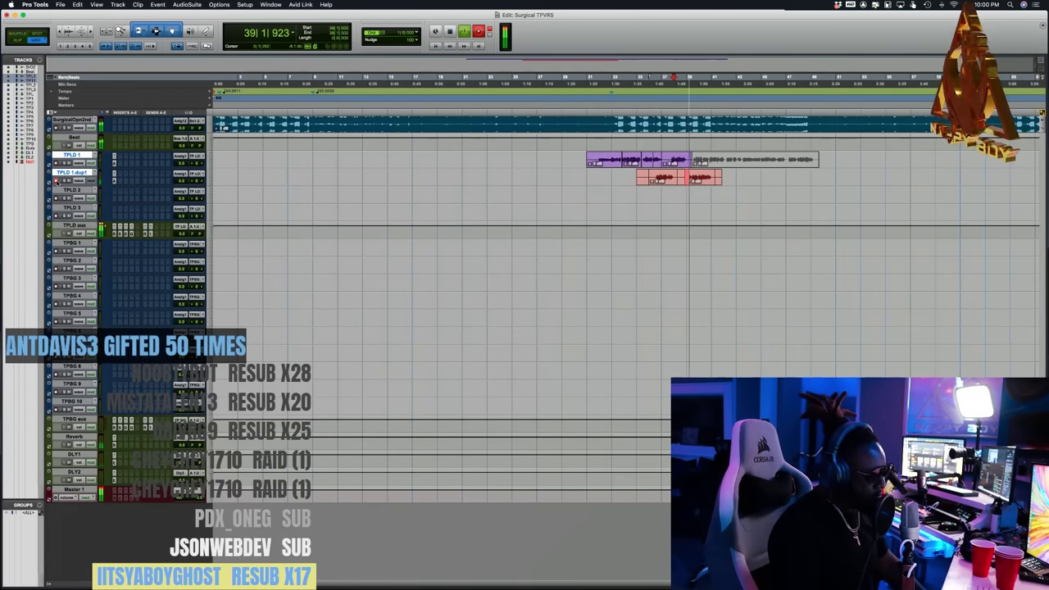
pyautogui.press('space')
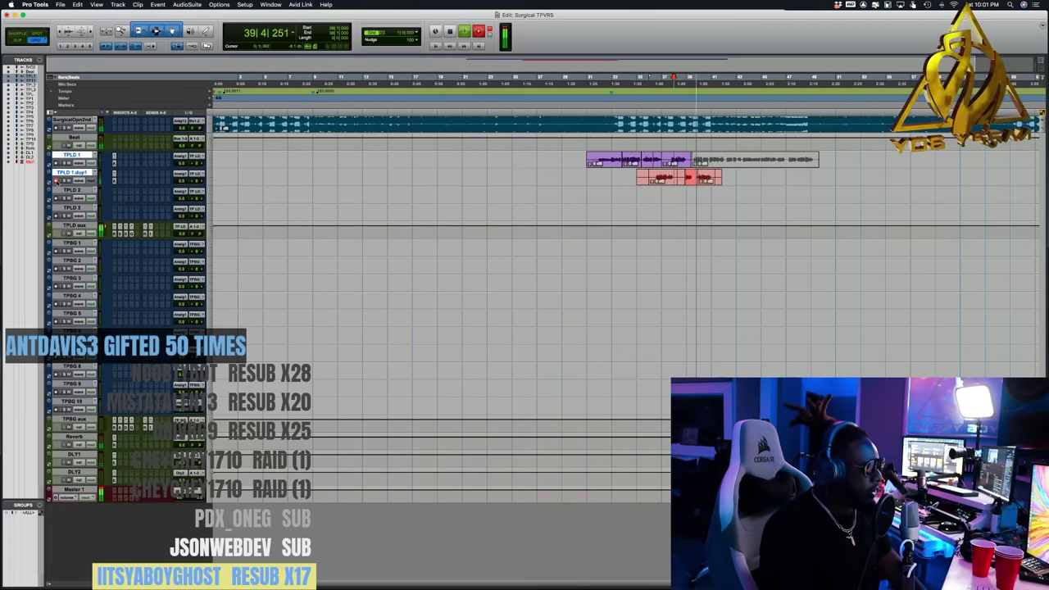
pyautogui.press('space')
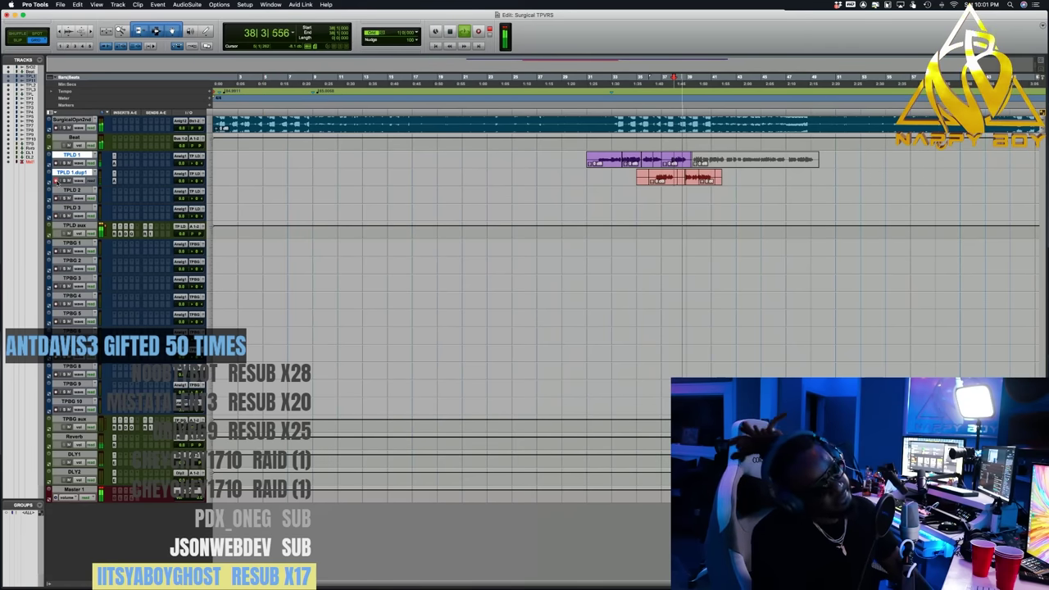
# - Record the complete line again on the TPLD 1 duplicate from bar 38 to past bar 41 and play the take back
pyautogui.press('space')
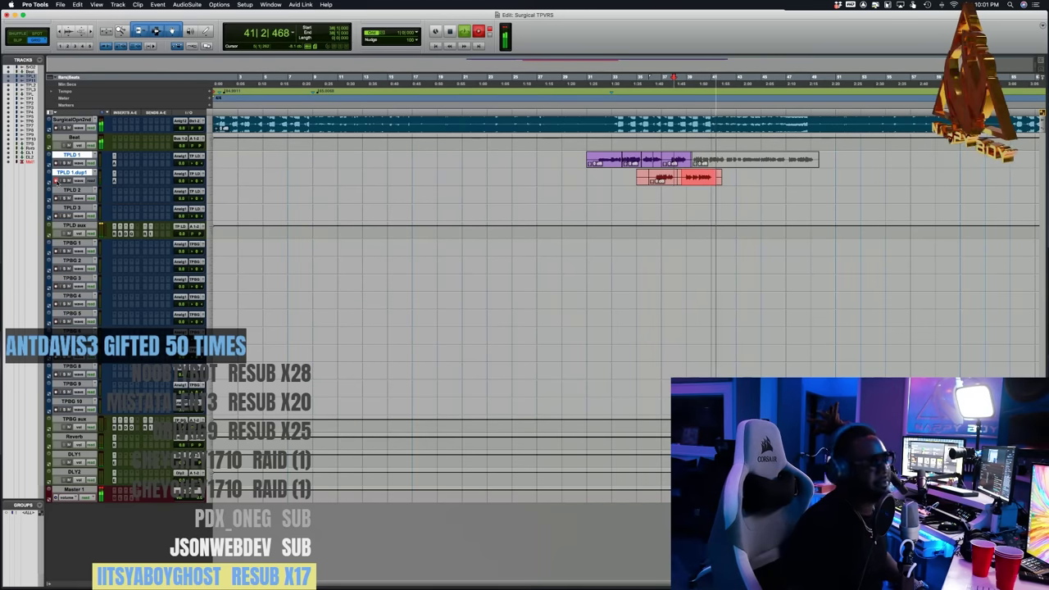
pyautogui.press('space')
pyautogui.press('space')
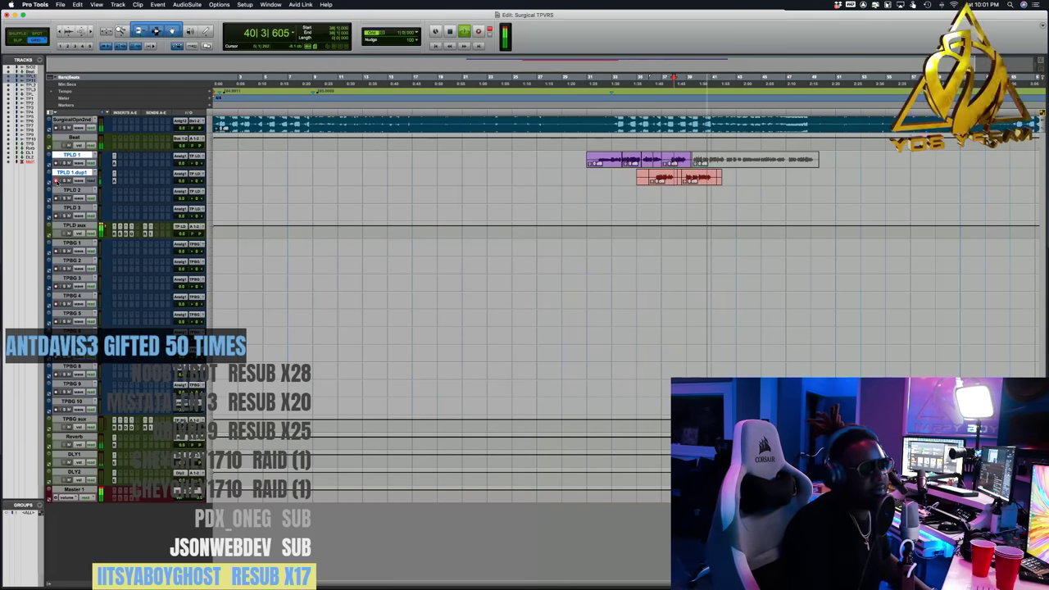
pyautogui.press('space')
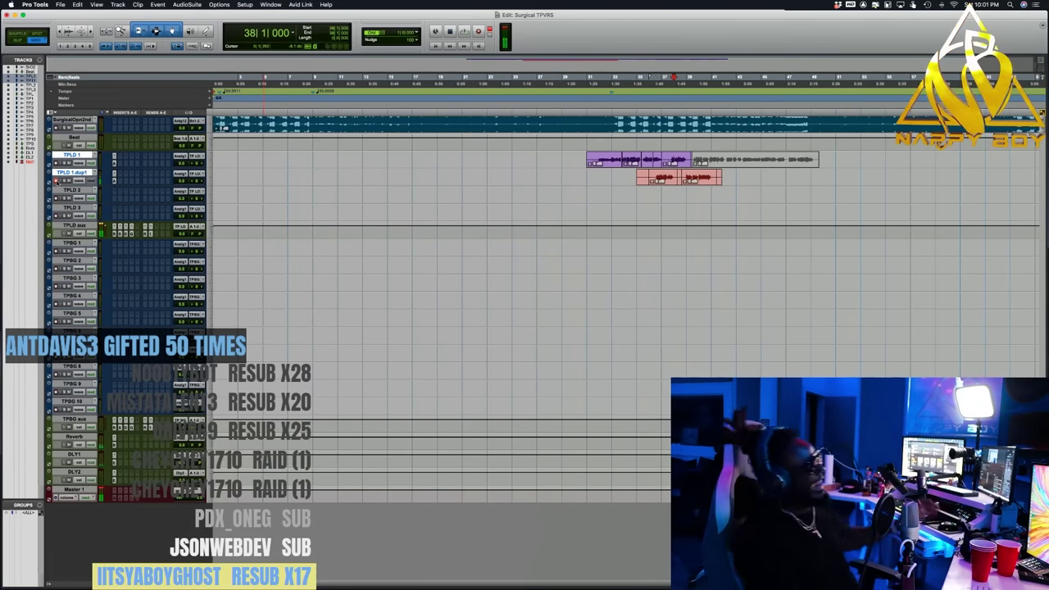
# - Play back the recorded vocals from bar 36, then again from bar 32 until past bar 41
pyautogui.press('space')
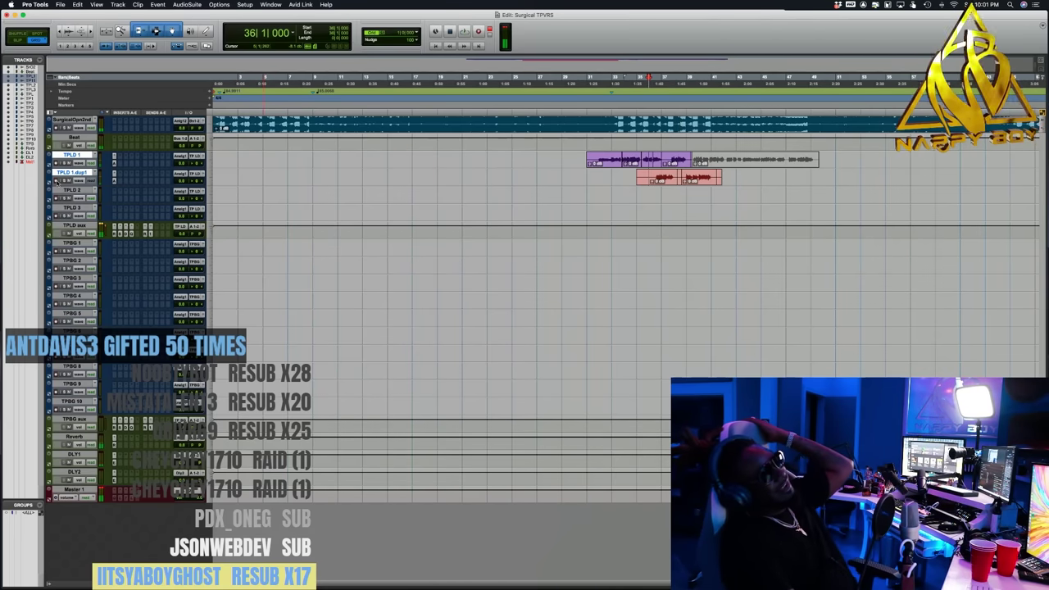
pyautogui.press('space')
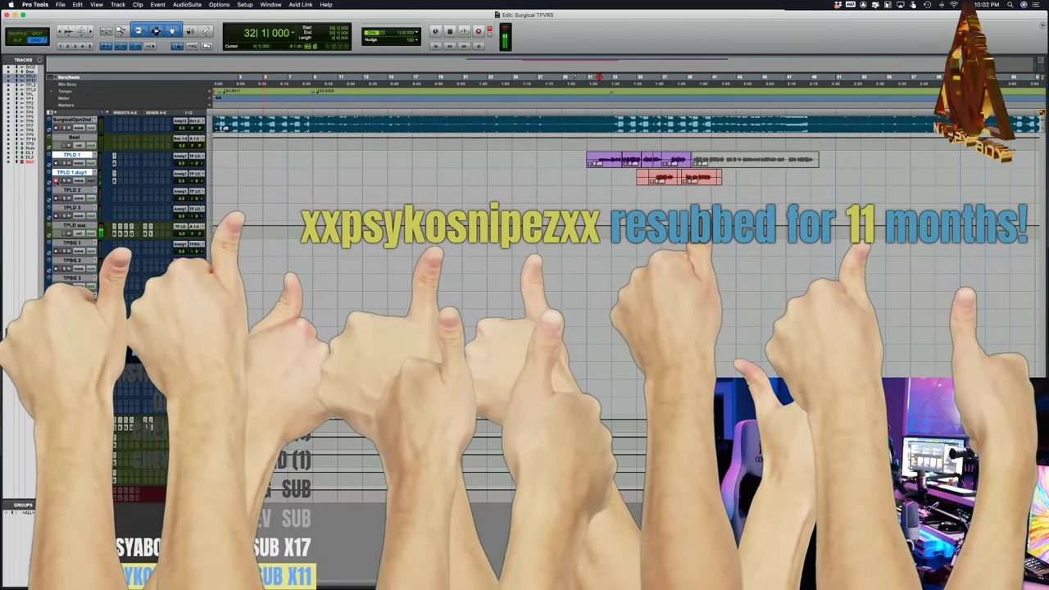
pyautogui.press('space')
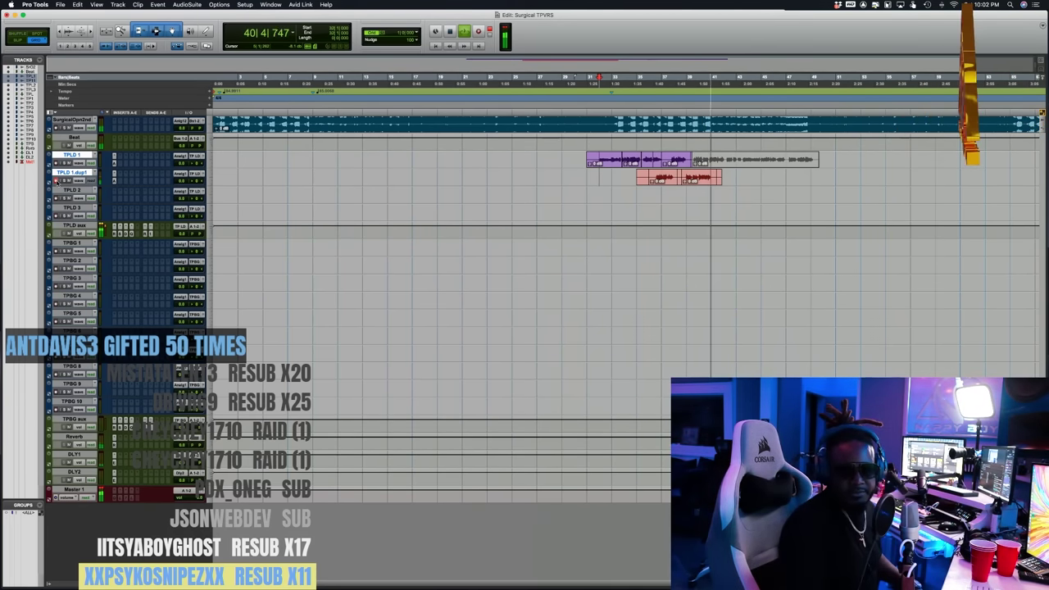
pyautogui.press('space')
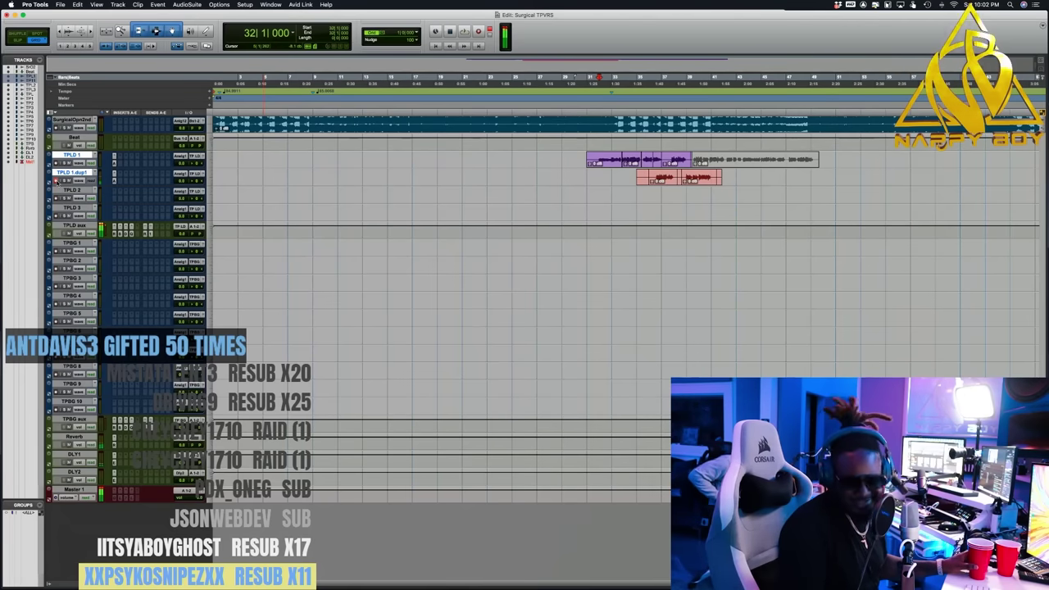
pyautogui.press('space')
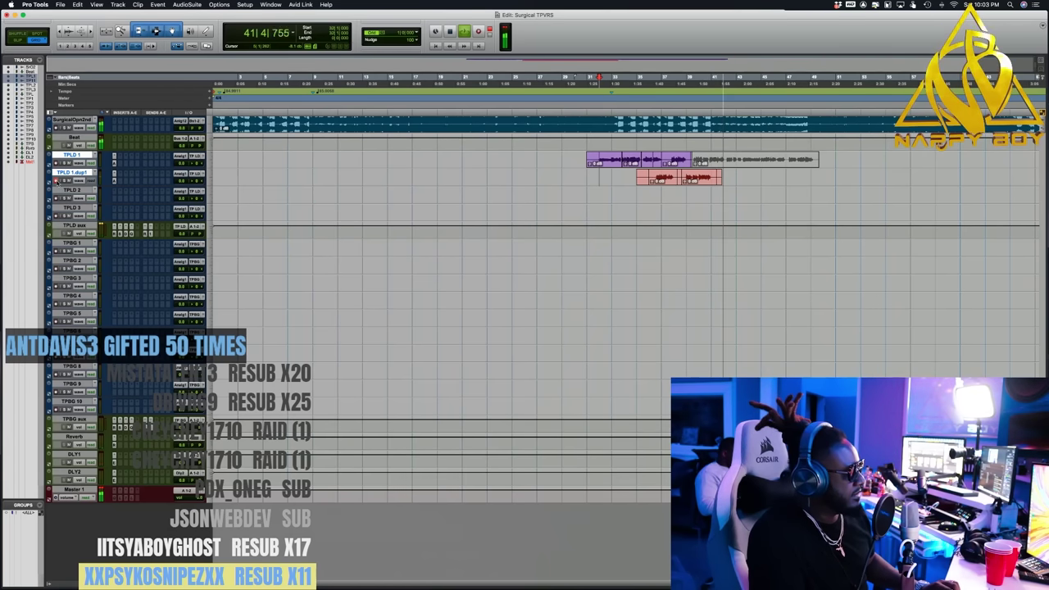
pyautogui.press('space')
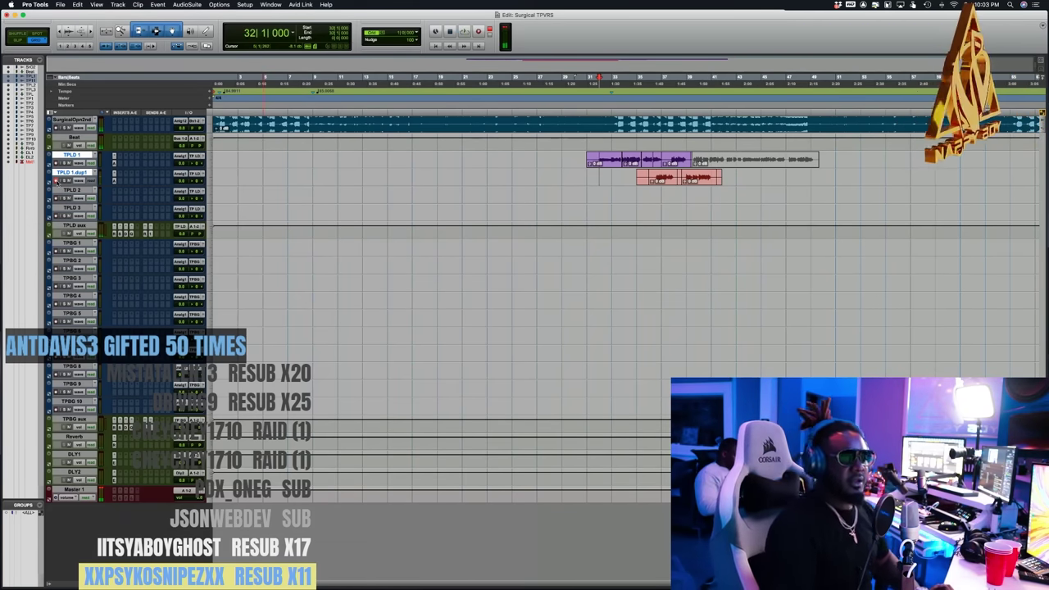
# - Play the beat and the end of the recorded line from bar 40, then from bar 39 to past bar 42
pyautogui.click(624, 79)
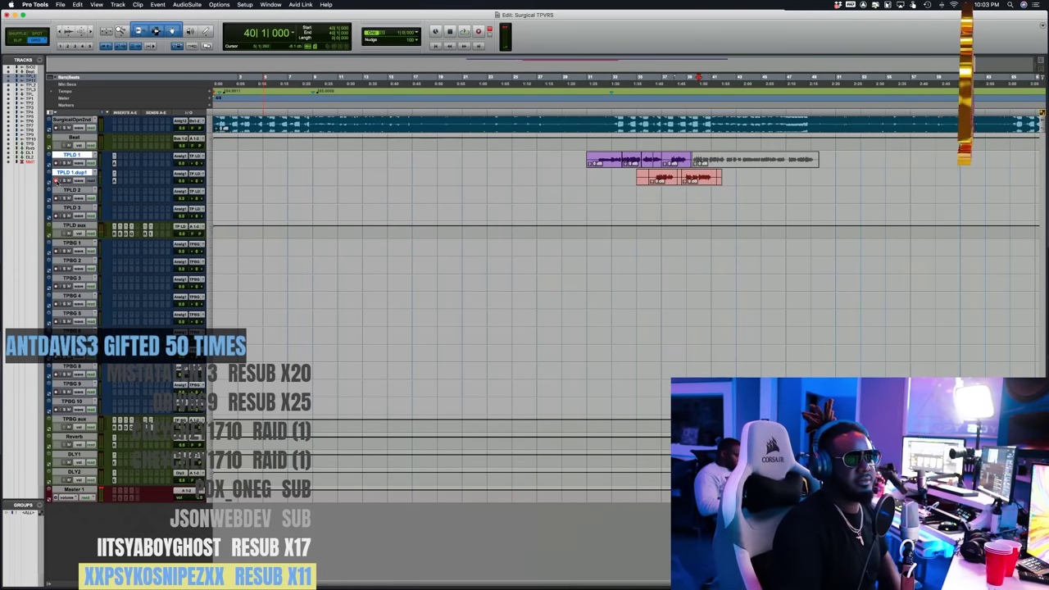
pyautogui.press('space')
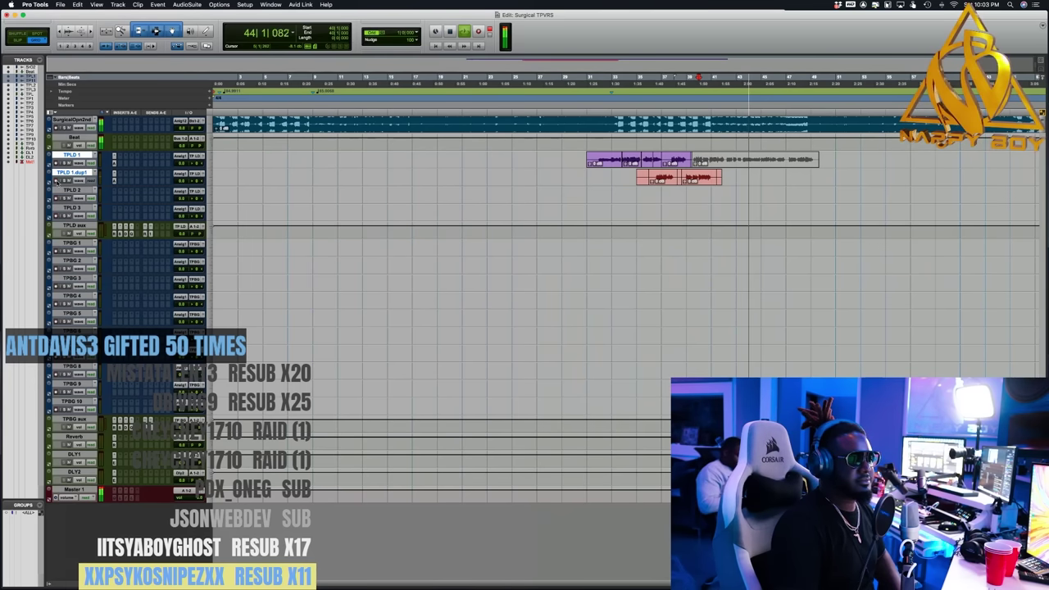
pyautogui.press('space')
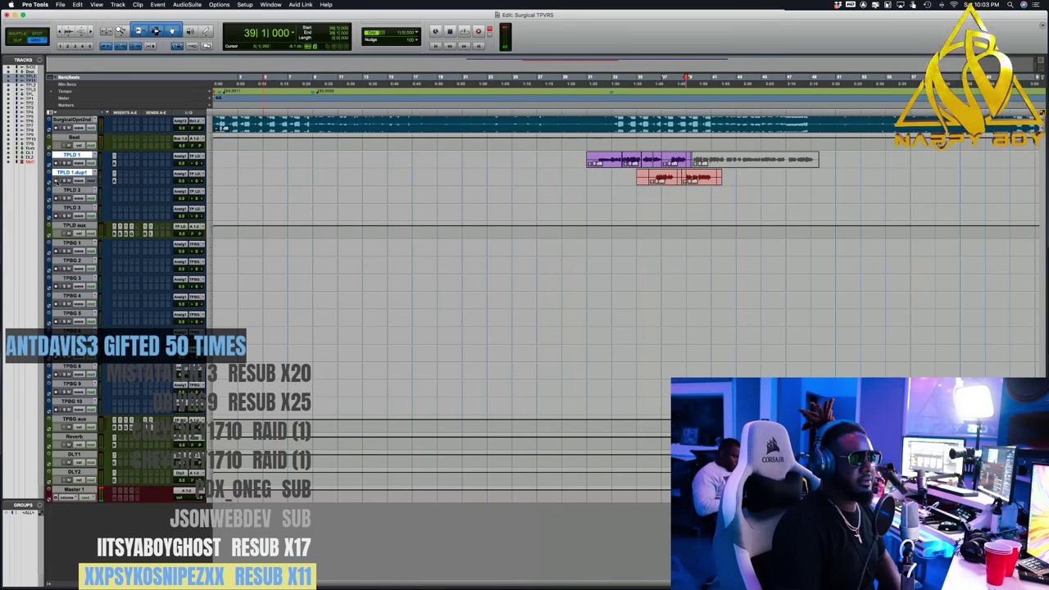
pyautogui.press('space')
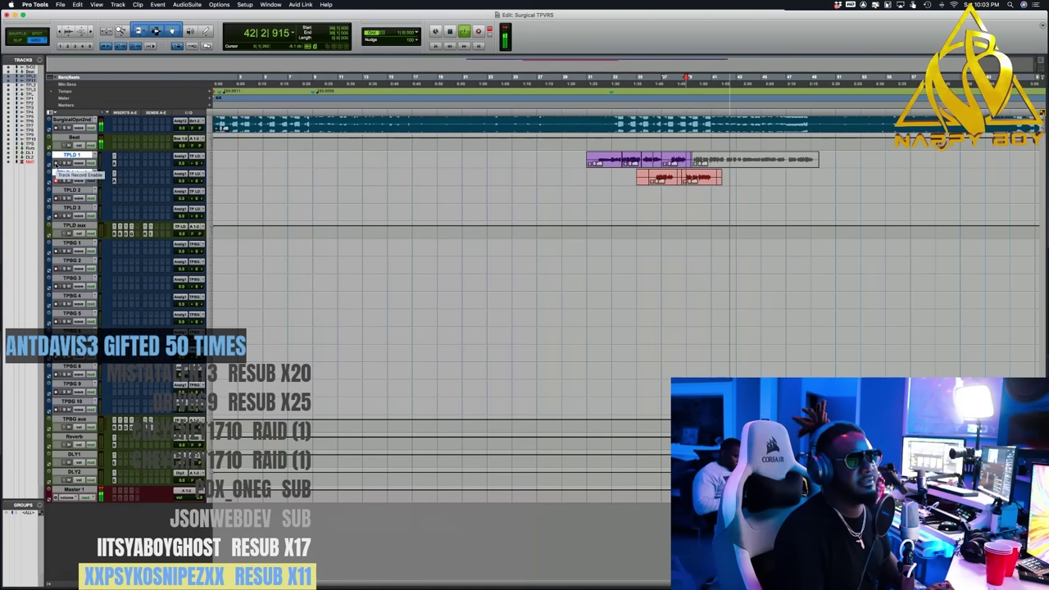
pyautogui.press('space')
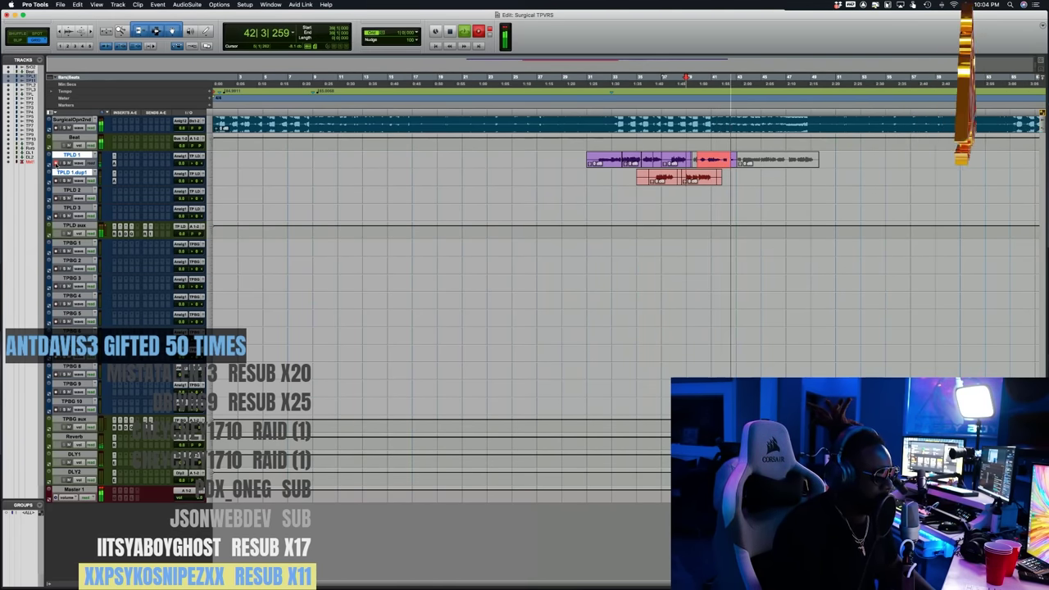
# - Record the next vocal line on TPLD 1 from about bar 39 to past bar 42, retaking the part up to about bar 41
pyautogui.press('space')
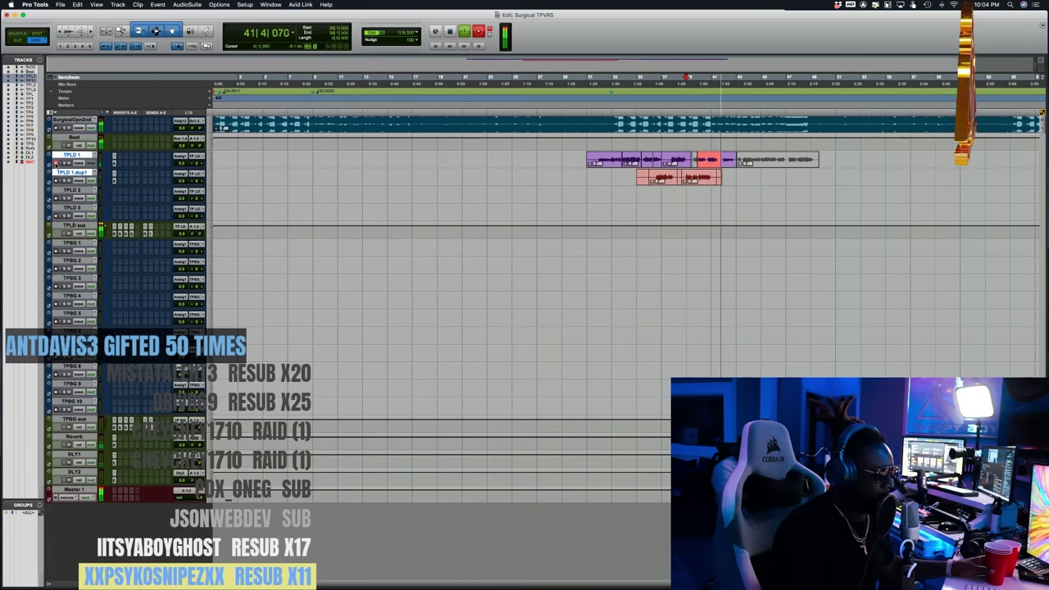
pyautogui.press('space')
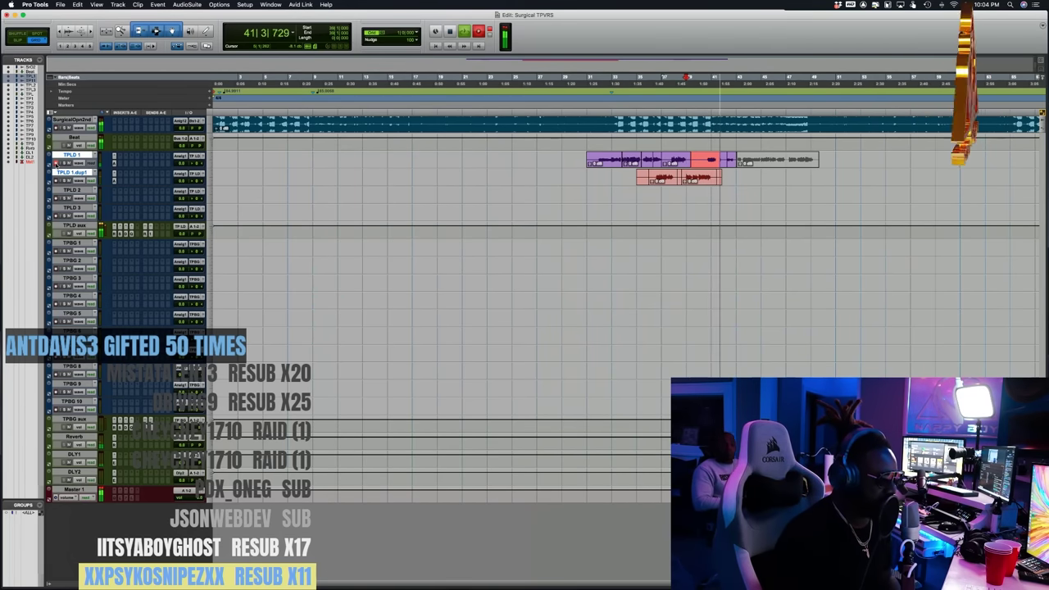
pyautogui.press('space')
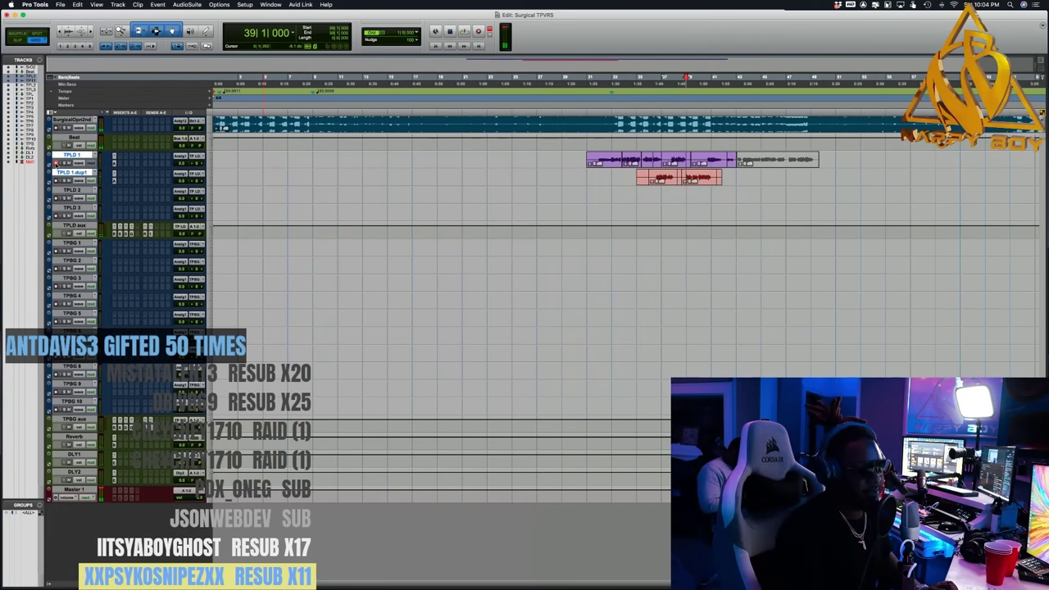
# - Trim the end of the new TPLD 1 take back to about bar 42 and trim the excess edges of the duplicate track's clips
pyautogui.click(731, 166)
pyautogui.press('s')
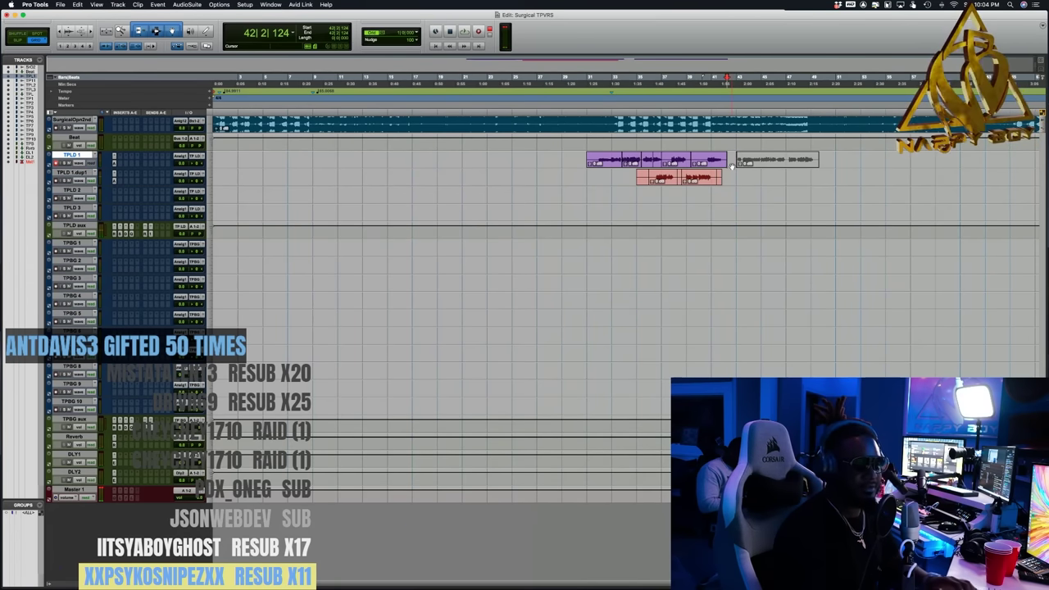
pyautogui.click(676, 180)
# - Play back the trimmed vocals from bar 41, bar 39 and bar 40
pyautogui.press('space')
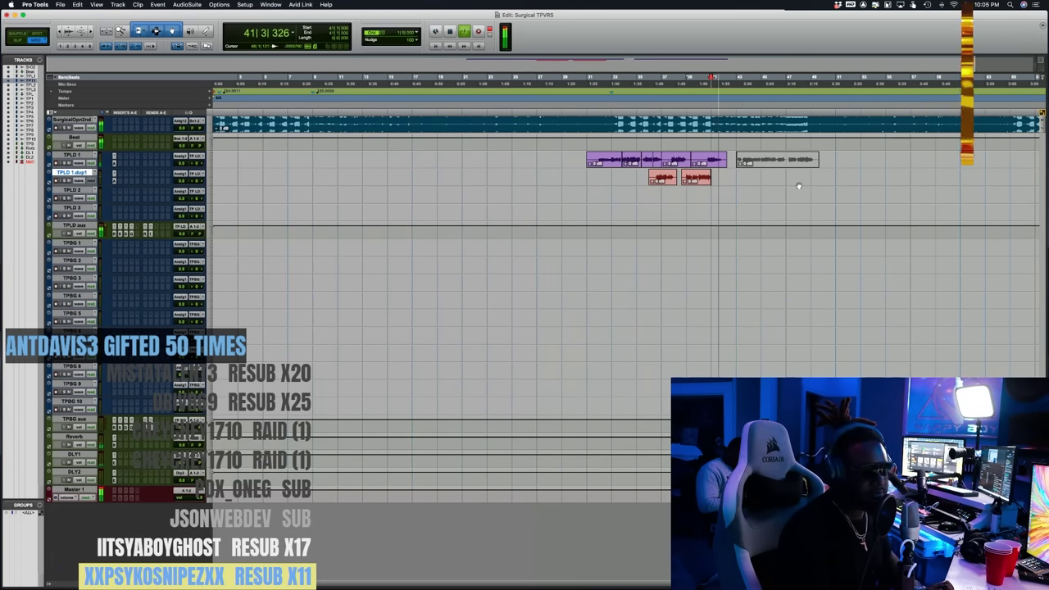
pyautogui.press('space')
pyautogui.press('space')
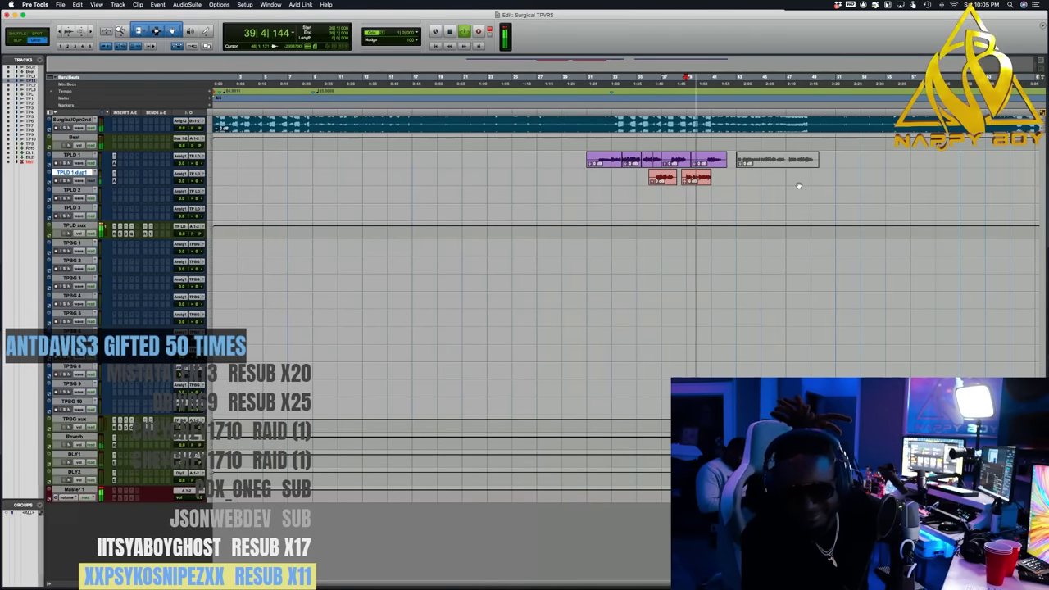
pyautogui.press('space')
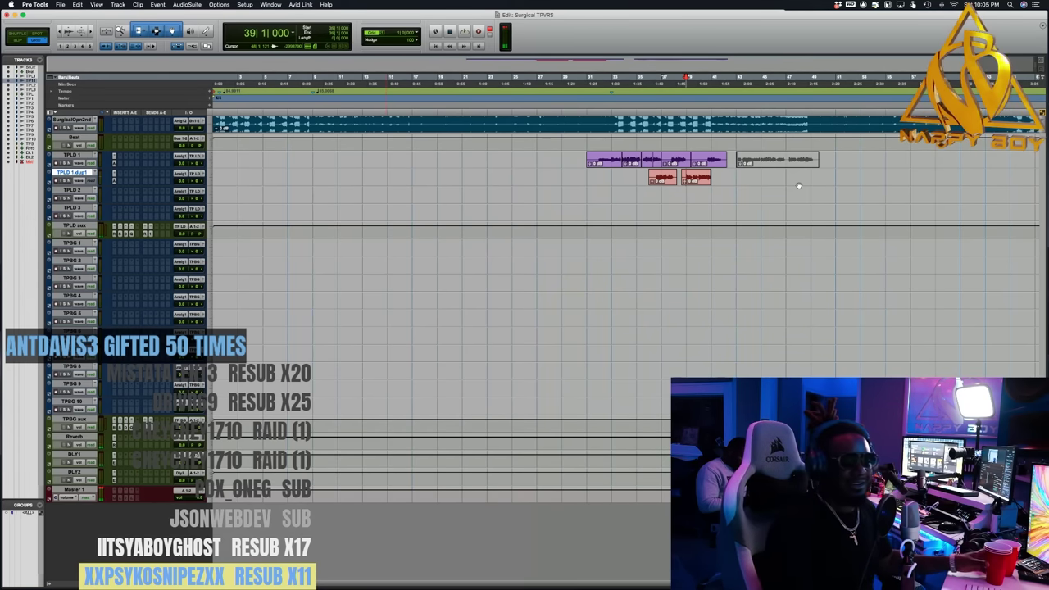
pyautogui.press('space')
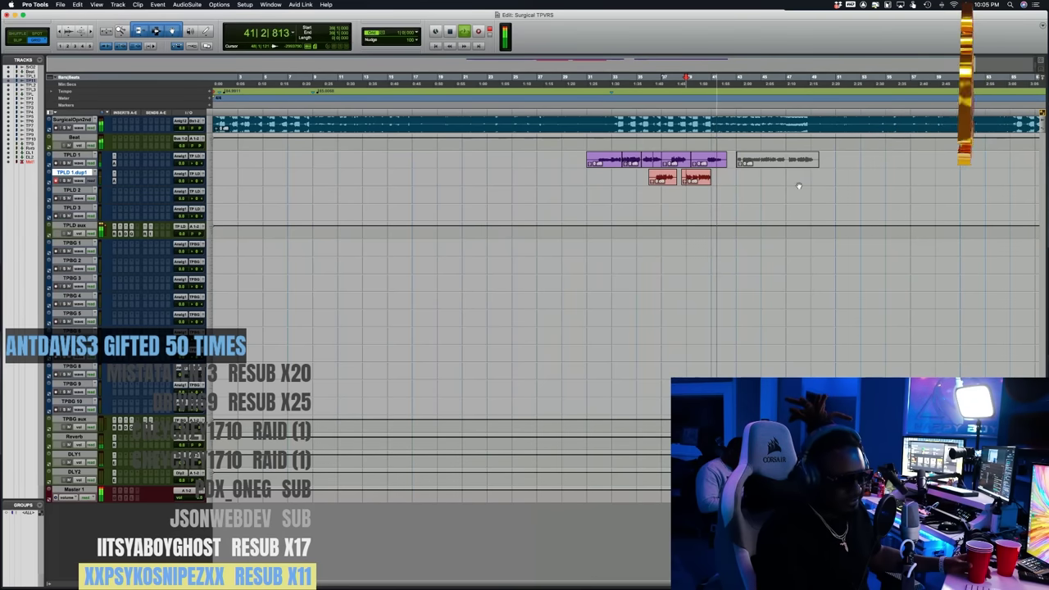
pyautogui.press('space')
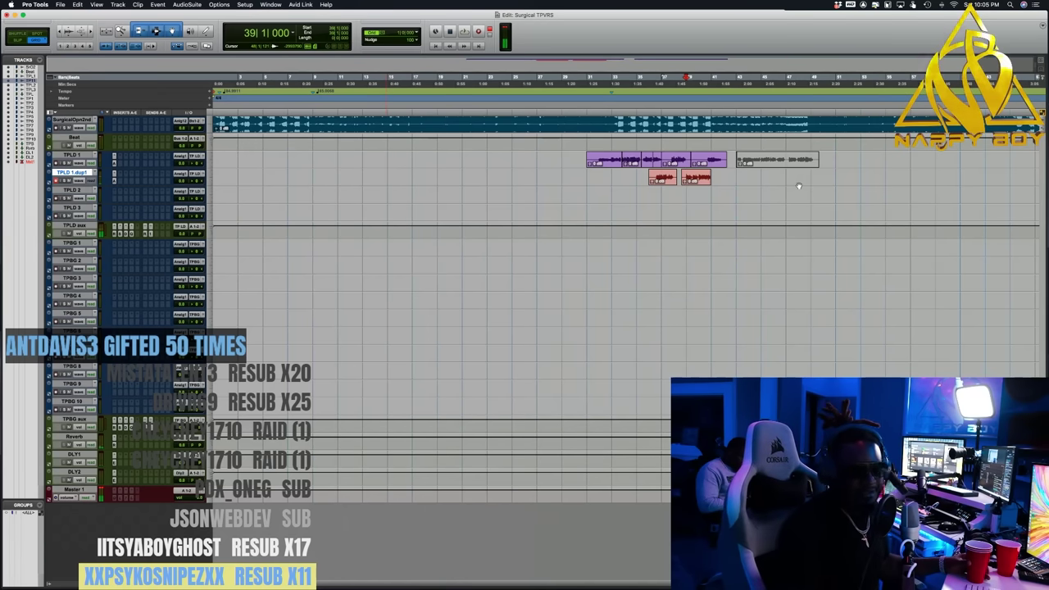
pyautogui.press('KP_2')
pyautogui.press('KP_2')
pyautogui.press('space')
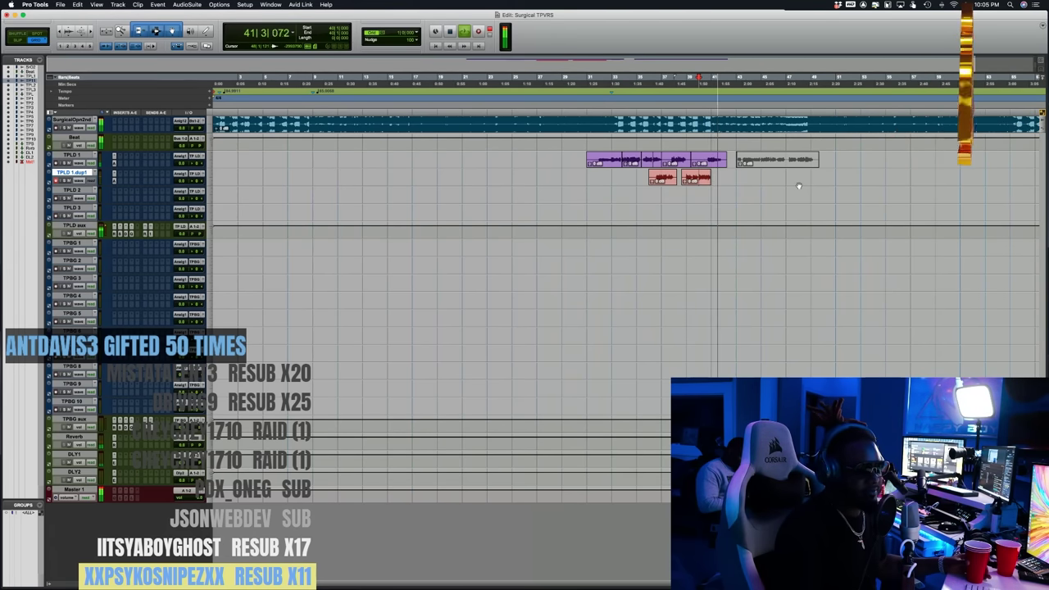
# - Retake the end of the TPLD 1 line from about bar 40, play it back from bar 40, and arm the TPLD 1 duplicate
pyautogui.press('space')
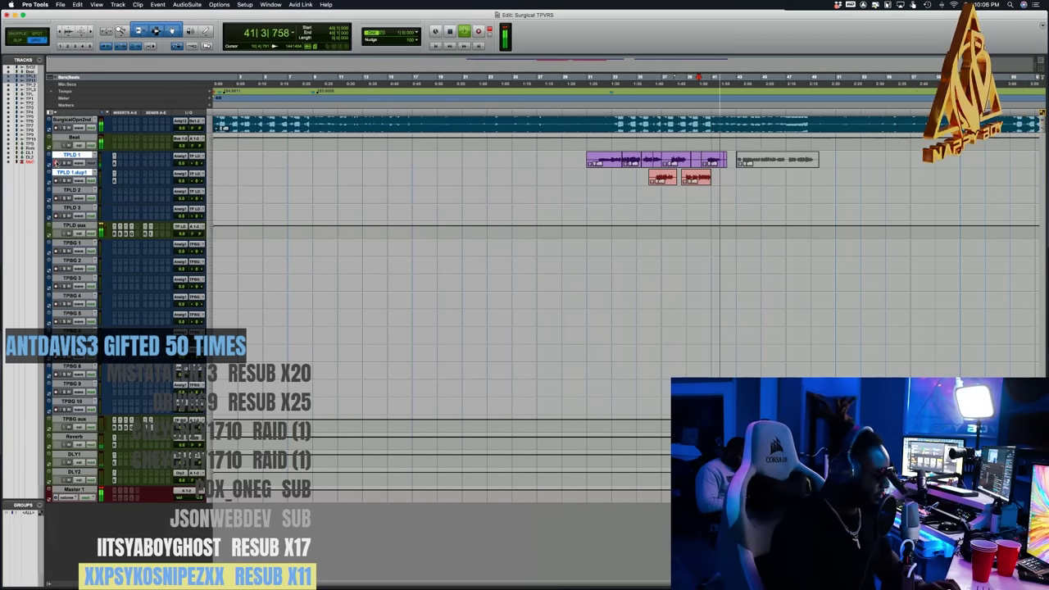
pyautogui.press('space')
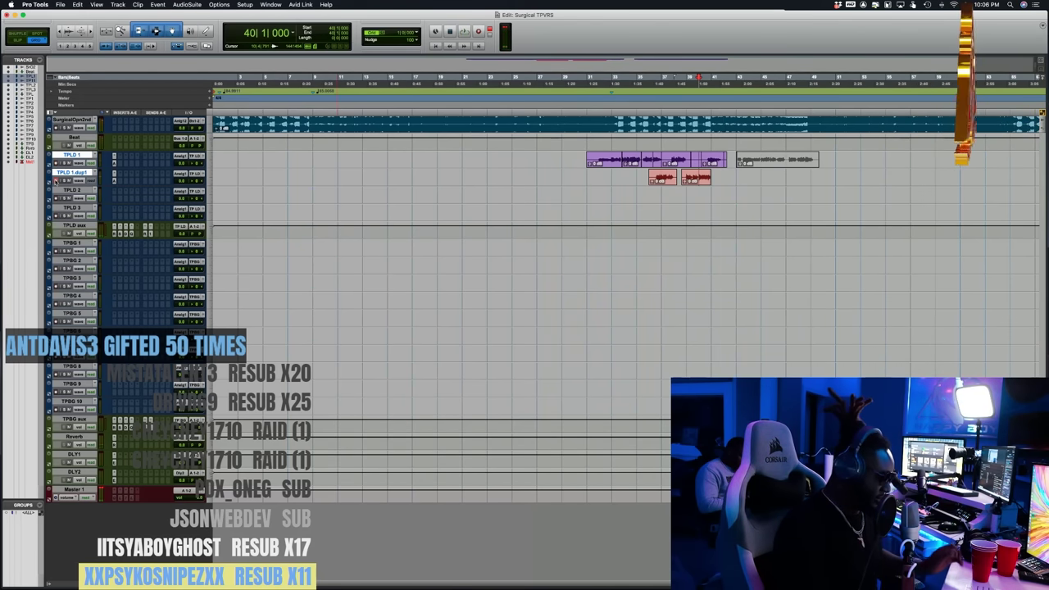
pyautogui.press('space')
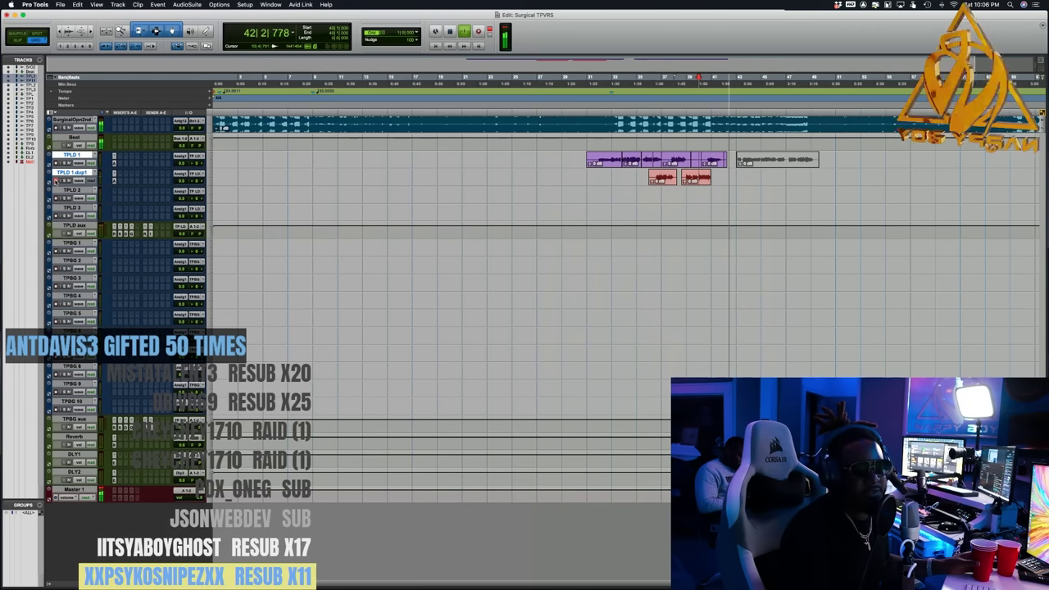
pyautogui.press('space')
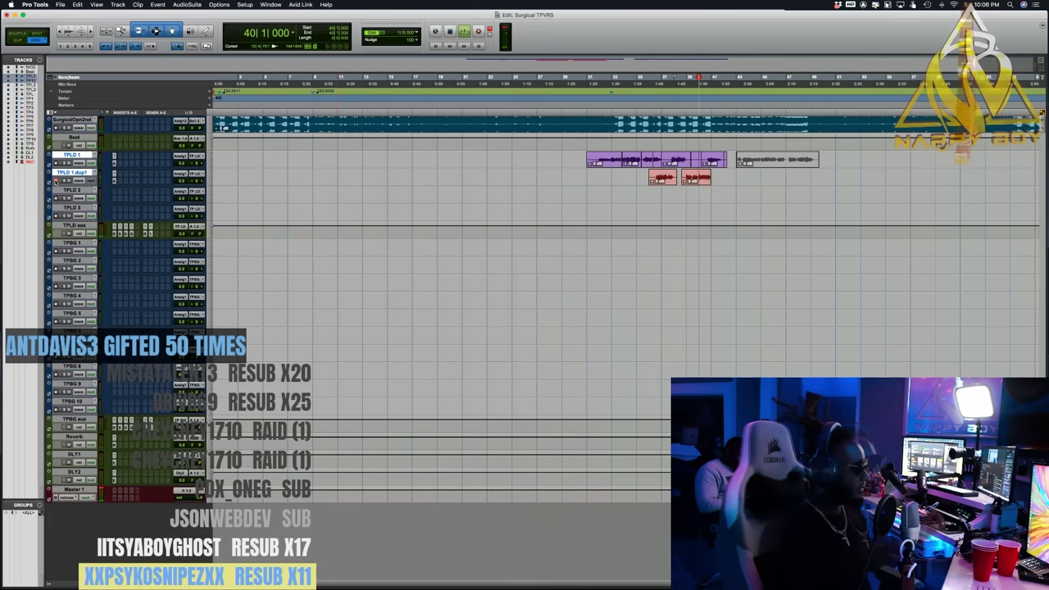
# - Record and retake the following phrase on the TPLD 1 duplicate from about bar 41 to bar 43, playing in from bar 40, and play it back
pyautogui.press('space')
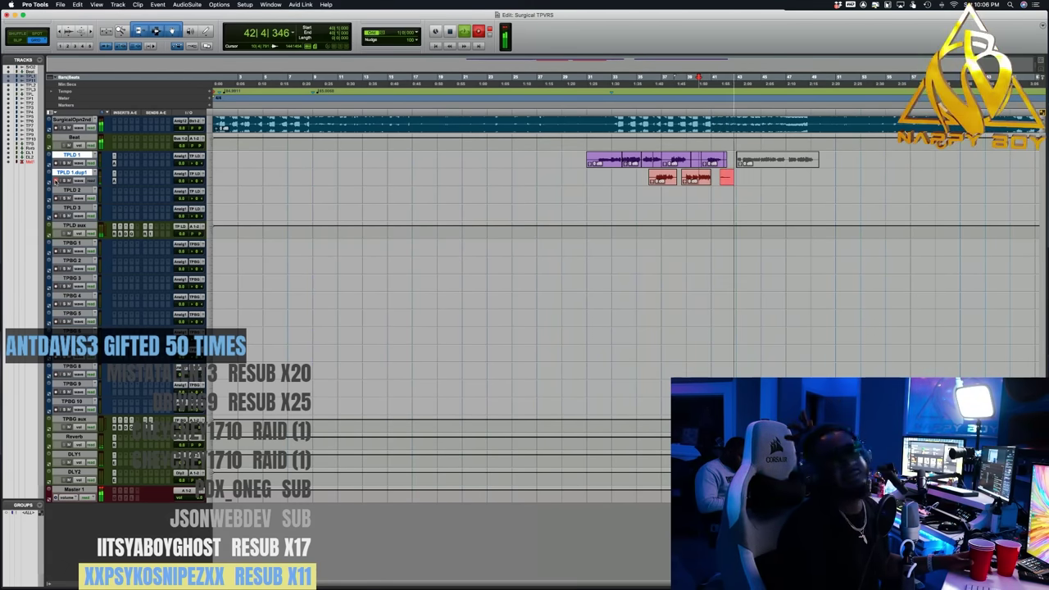
pyautogui.press('space')
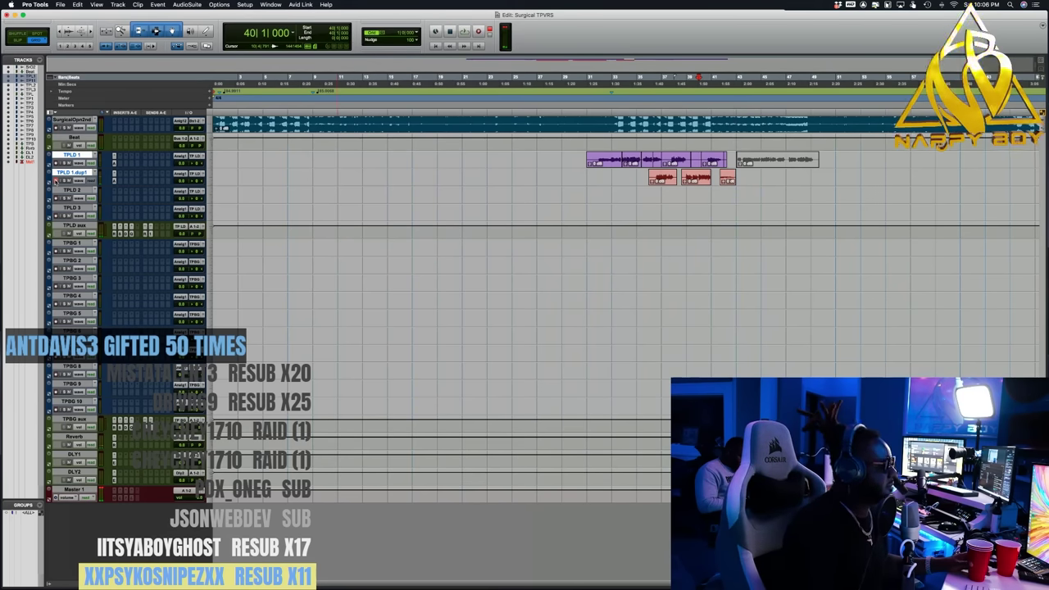
pyautogui.press('space')
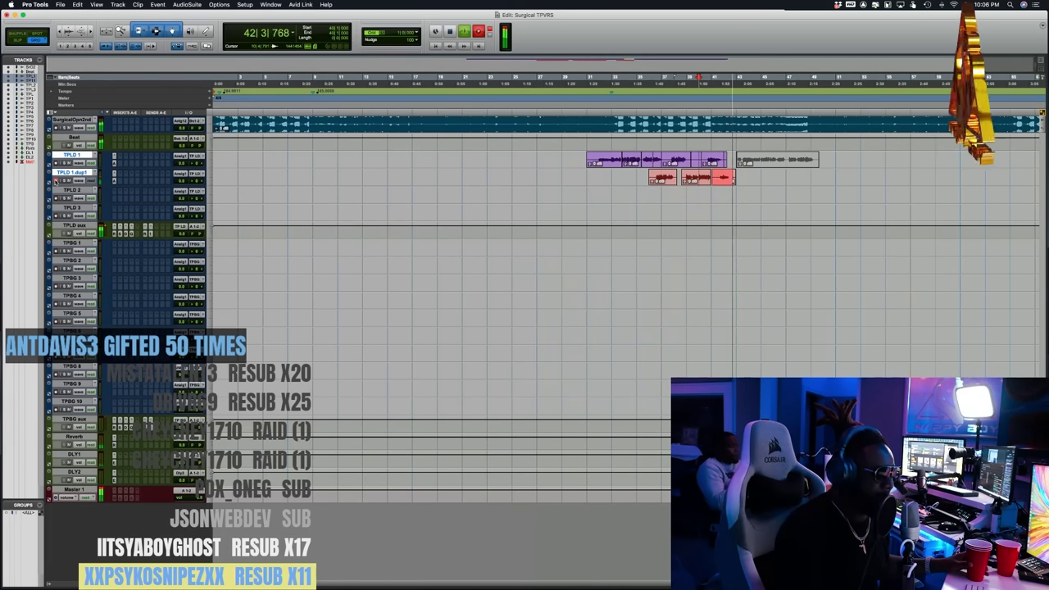
pyautogui.press('space')
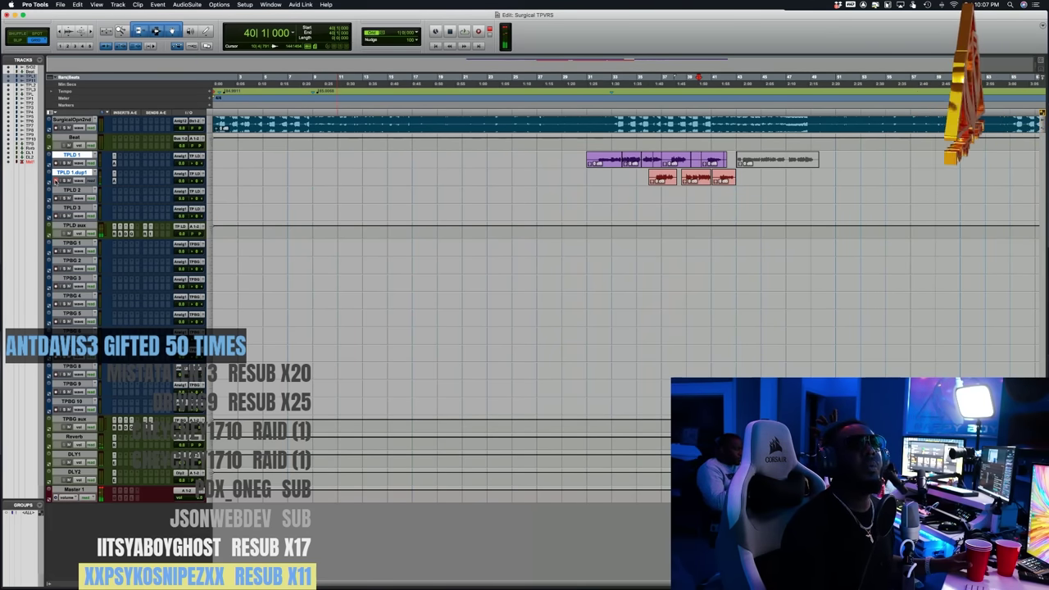
pyautogui.press('space')
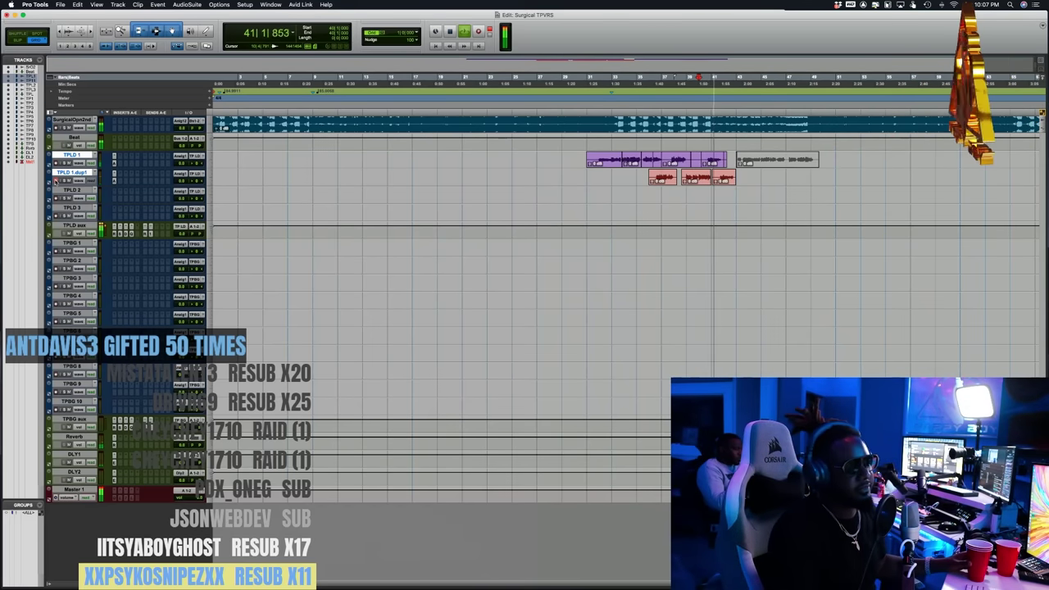
pyautogui.press('F12')
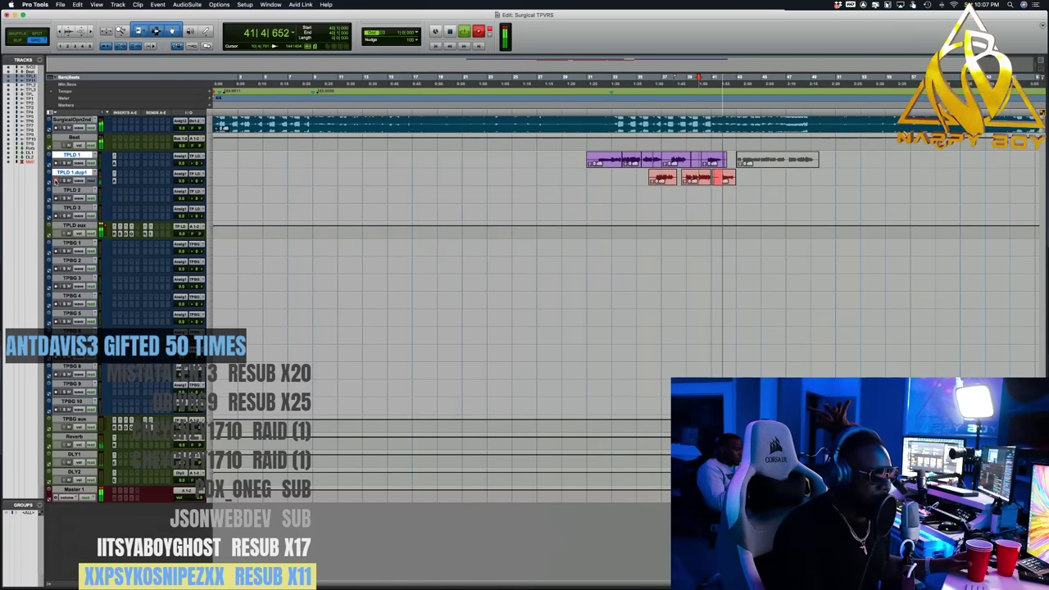
pyautogui.press('space')
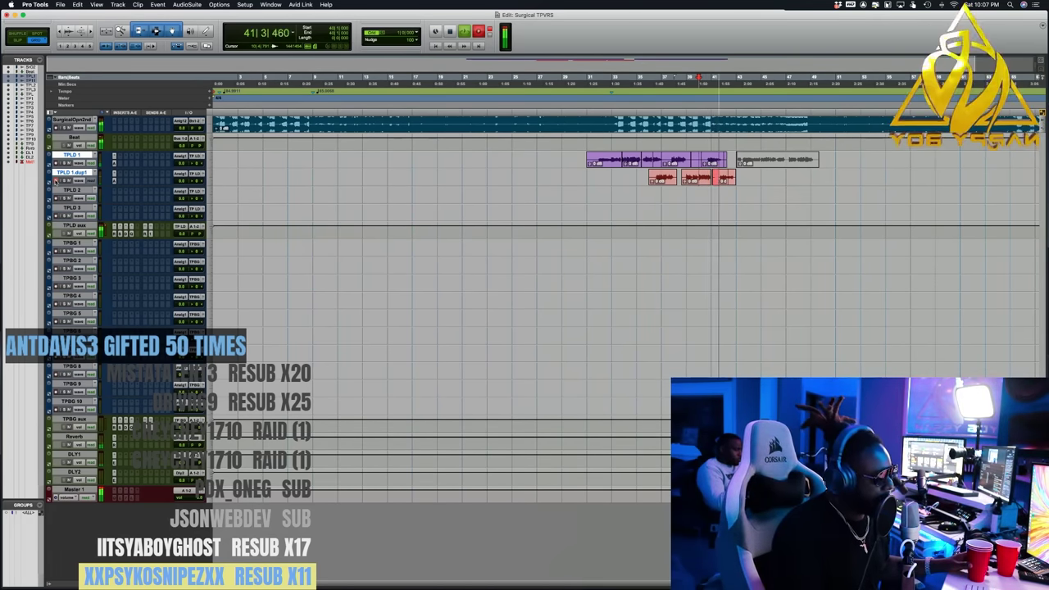
pyautogui.press('space')
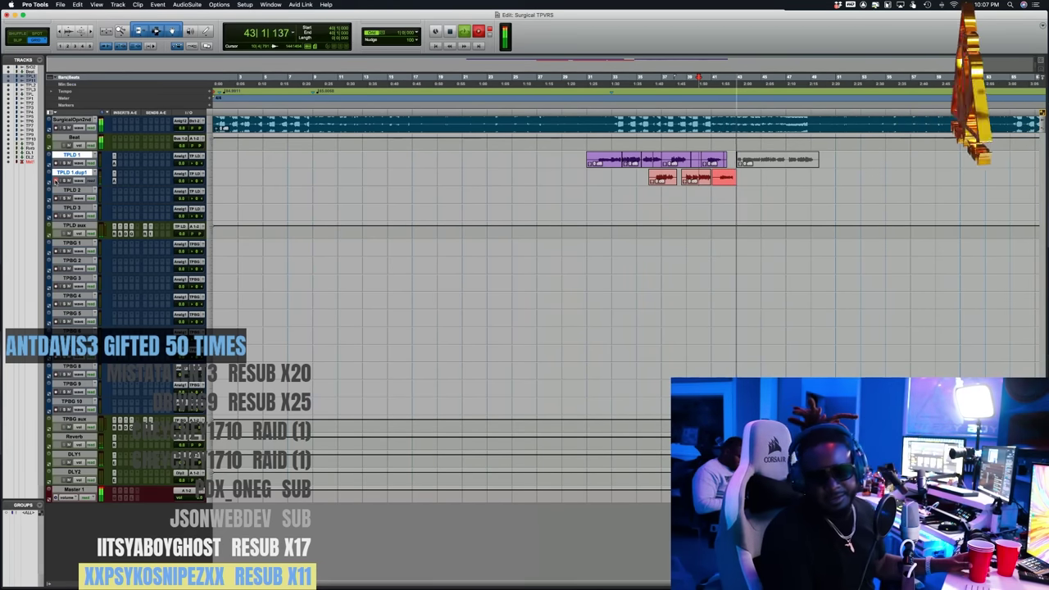
pyautogui.press('space')
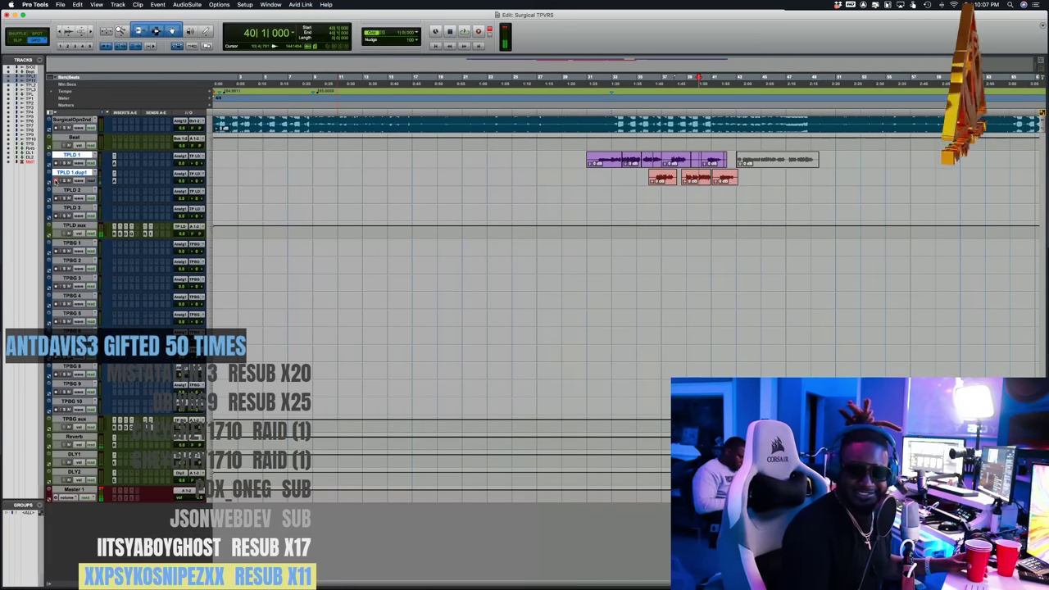
pyautogui.press('space')
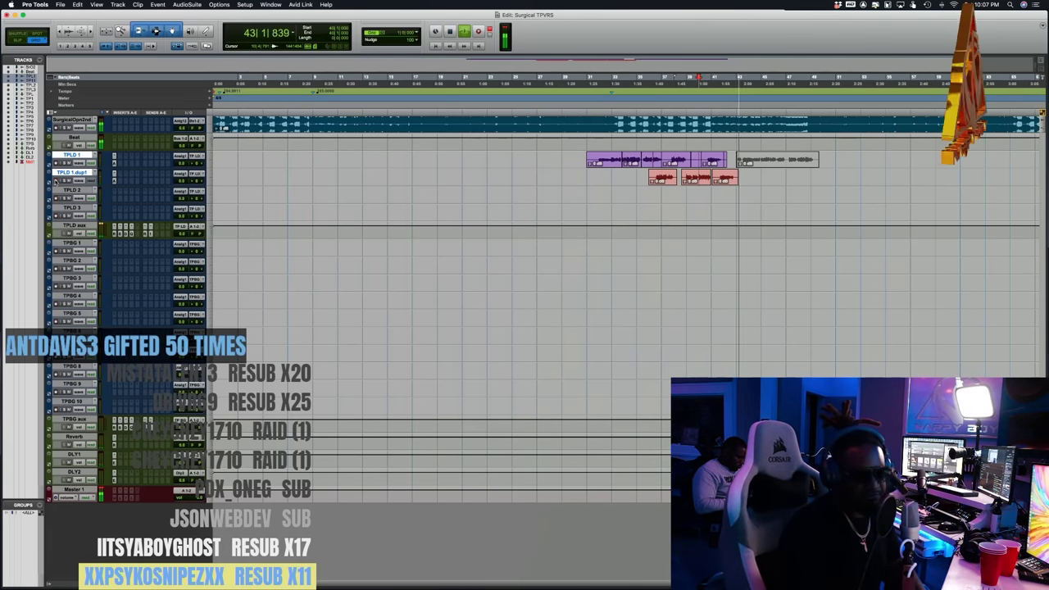
# - Play back the beat and the recorded vocals from bar 31 through bar 43
pyautogui.press('space')
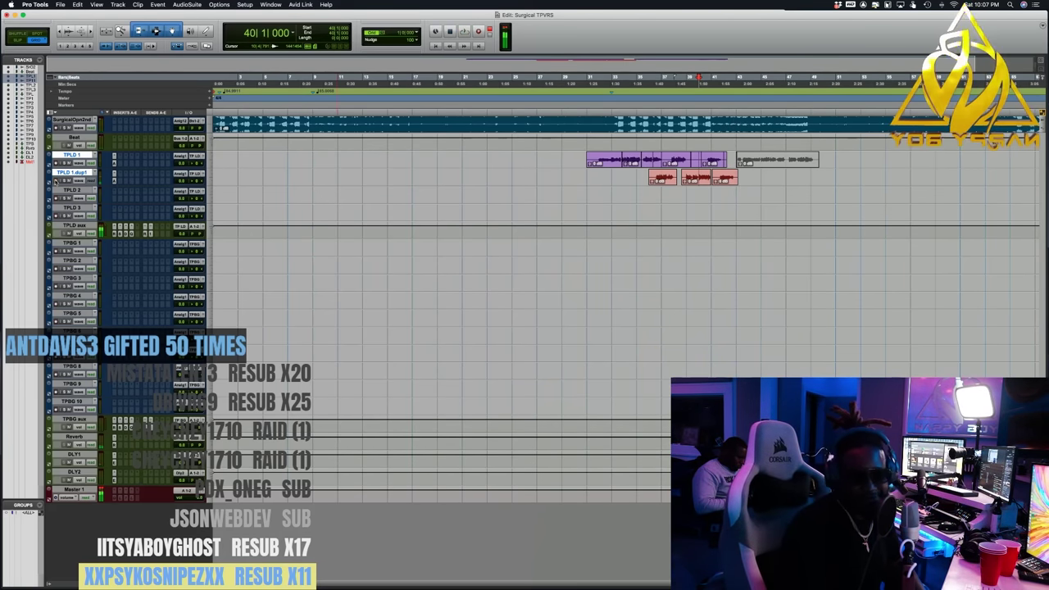
pyautogui.press('KP_1')
pyautogui.press('KP_1')
pyautogui.press('KP_1')
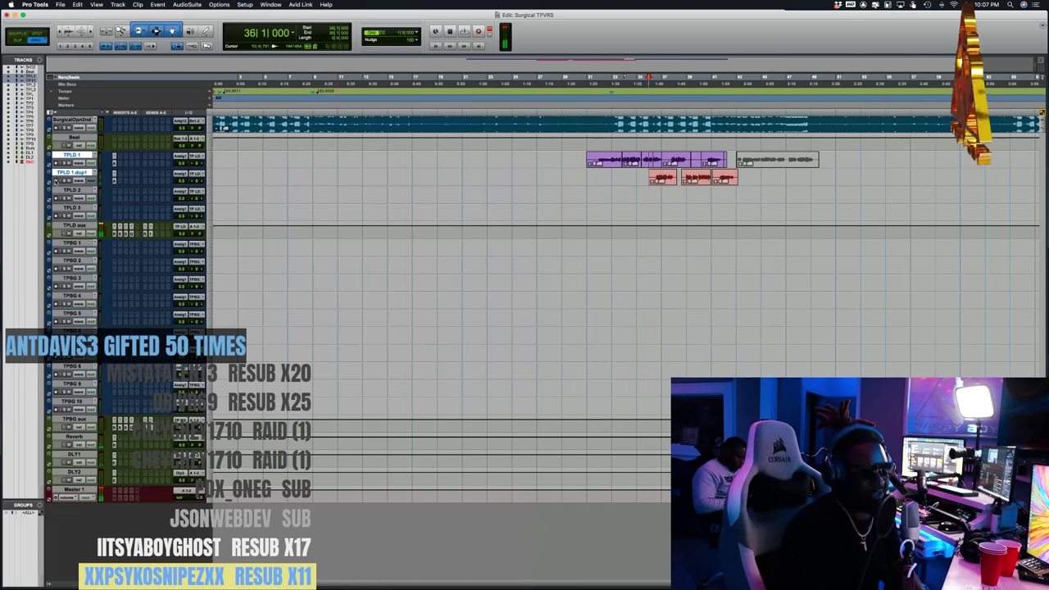
pyautogui.press('space')
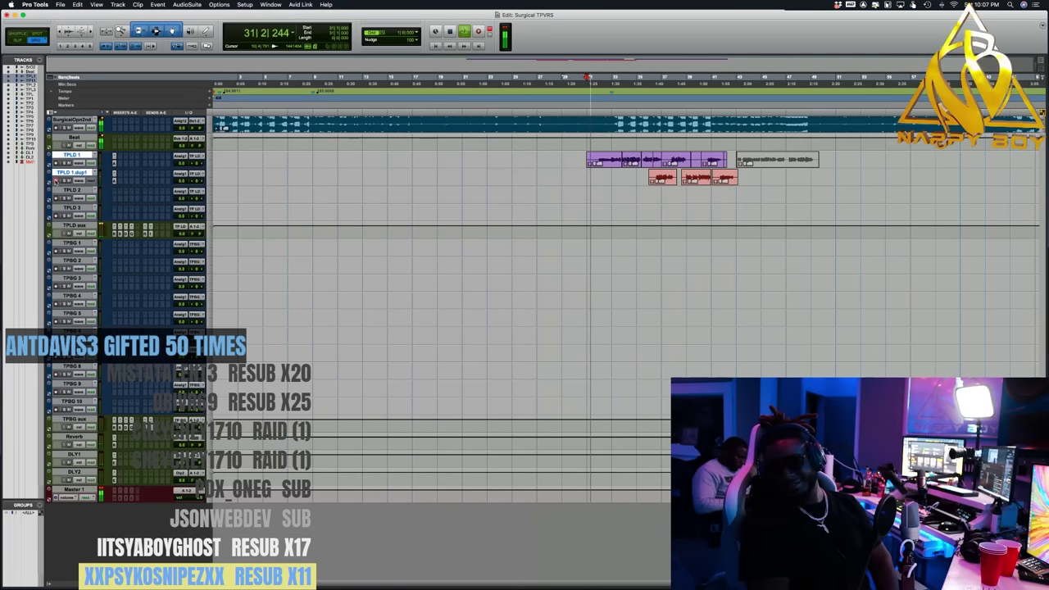
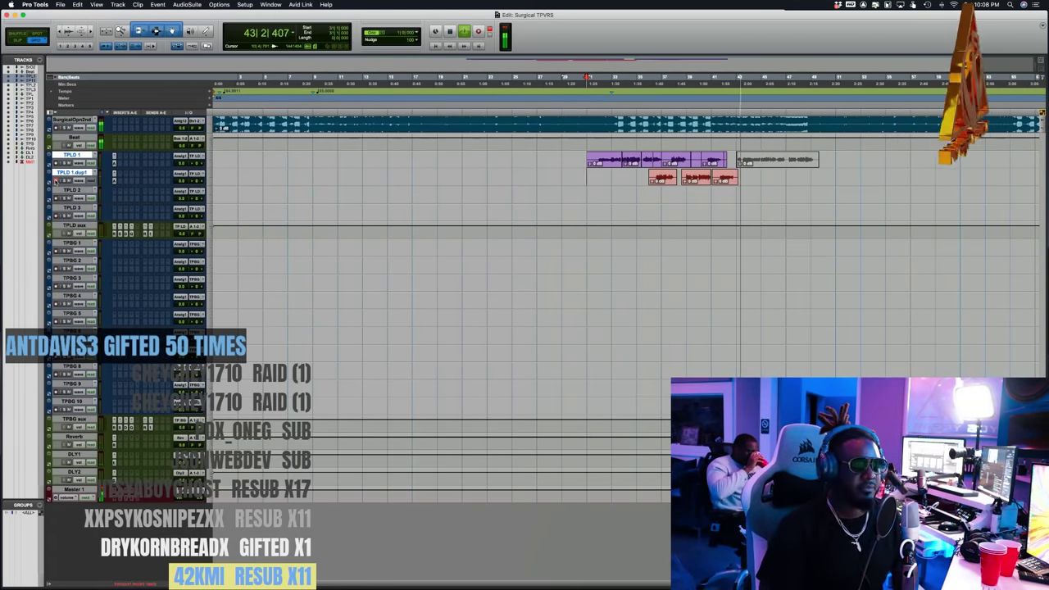
pyautogui.press('space')
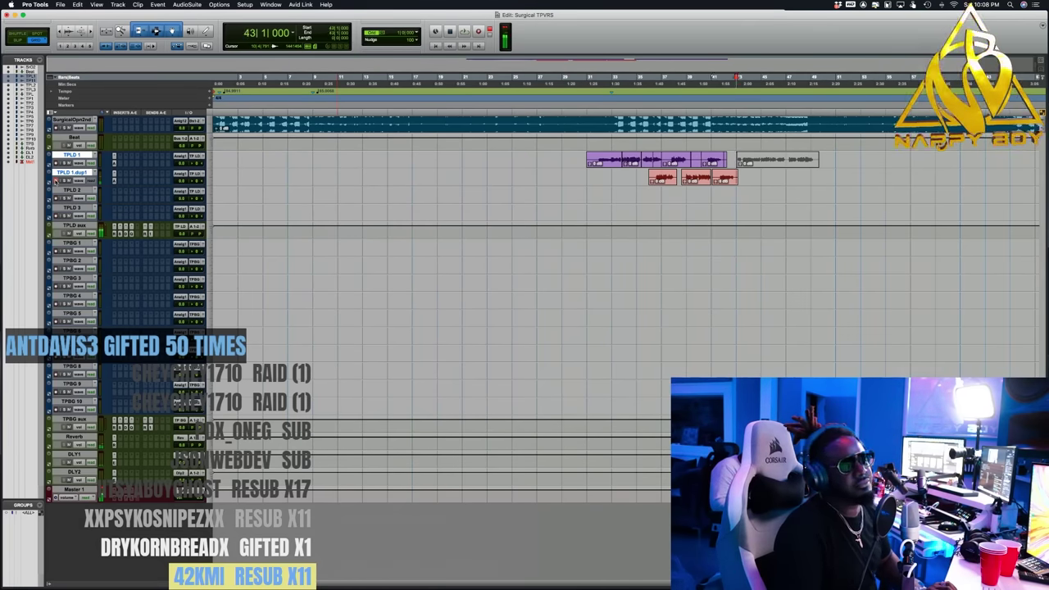
# - Arm TPLD 1, then record and retake its next line from about bar 42 to bar 46, playing in from bar 42
pyautogui.press('space')
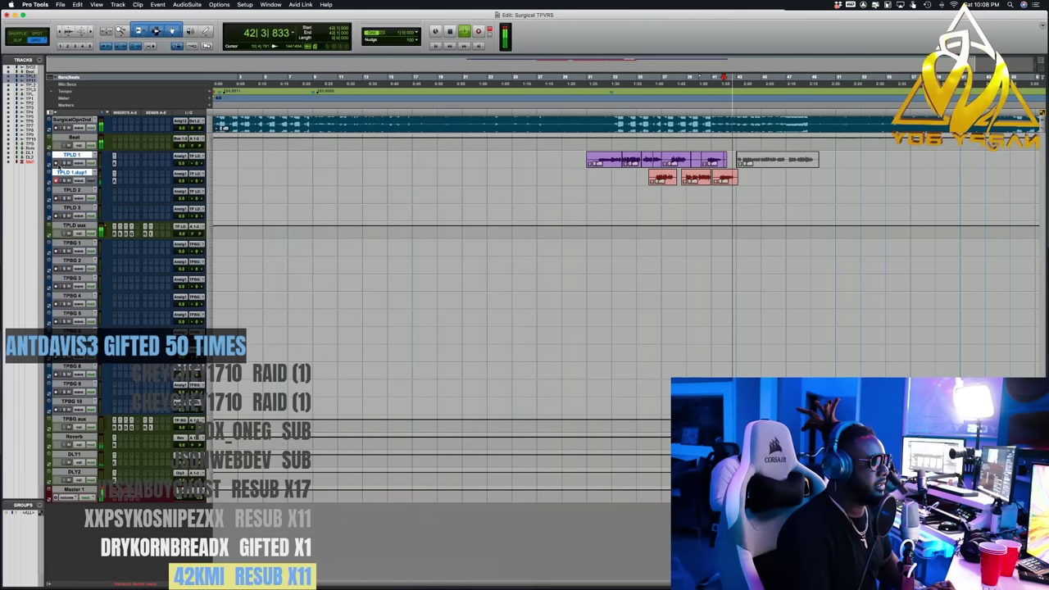
pyautogui.press('space')
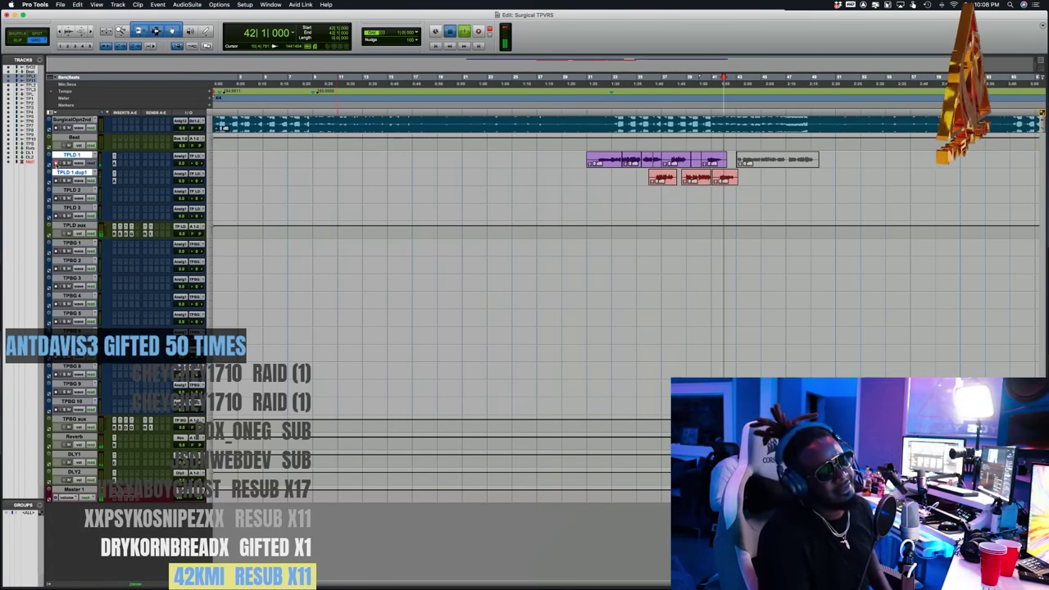
pyautogui.press('space')
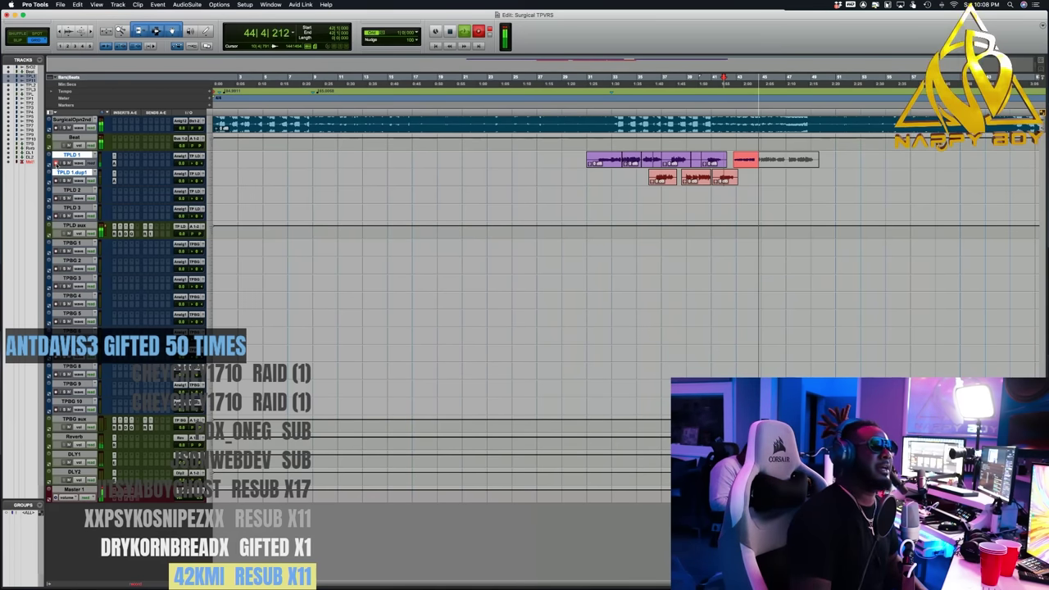
pyautogui.press('space')
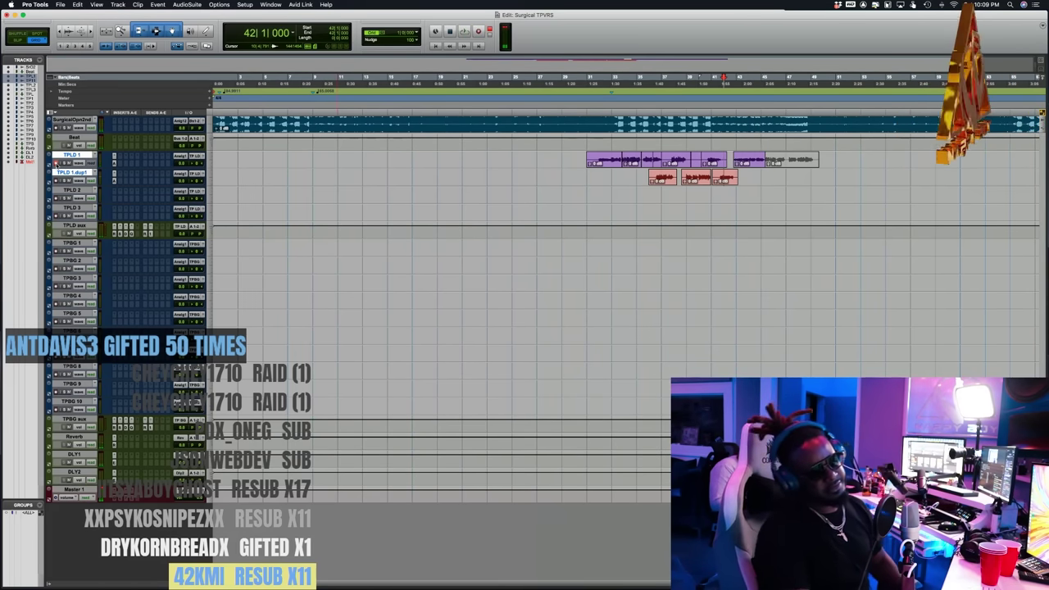
pyautogui.press('space')
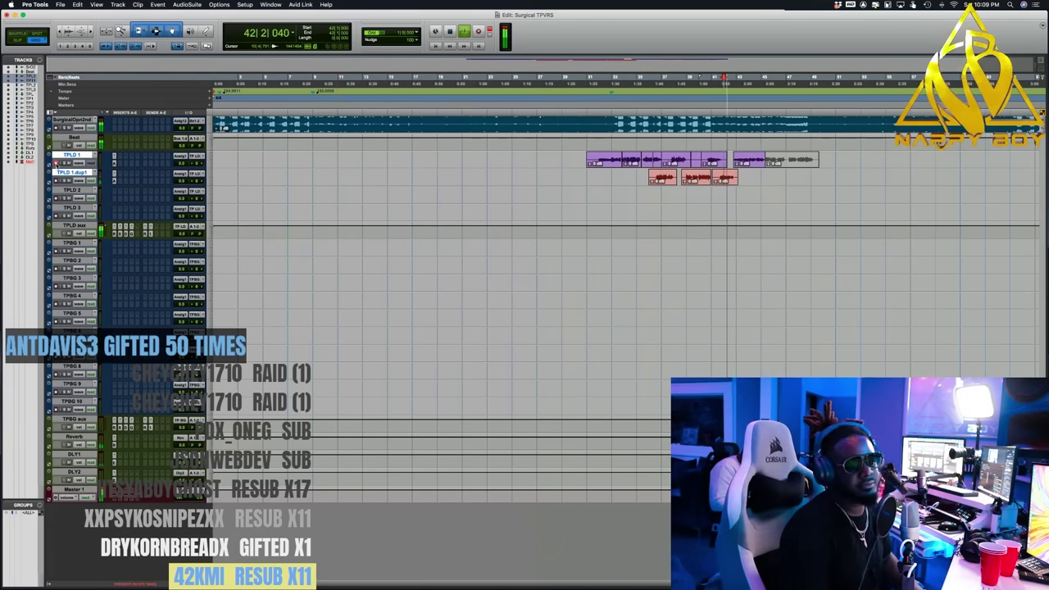
pyautogui.press('super+space')
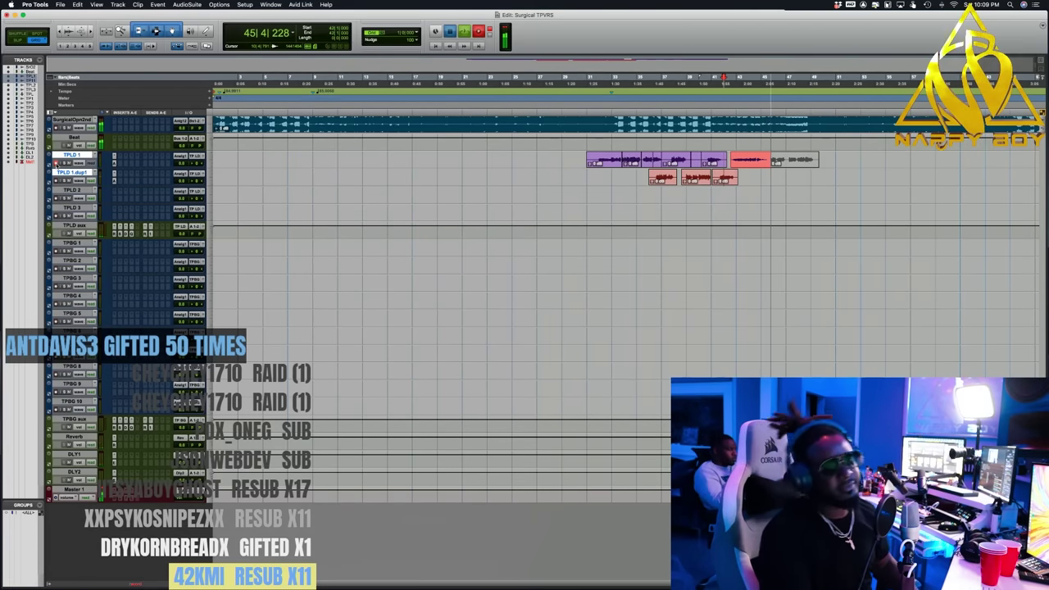
pyautogui.press('space')
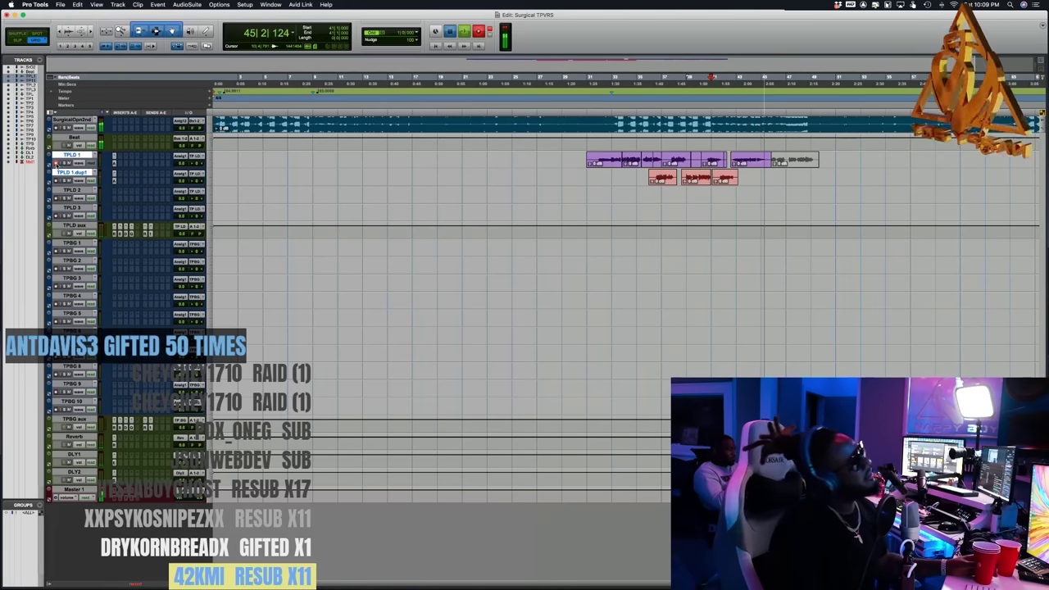
# - Retake the TPLD 1 line from about bar 42 to past bar 46, playing in from bar 41, and play it back from bar 44
pyautogui.press('space')
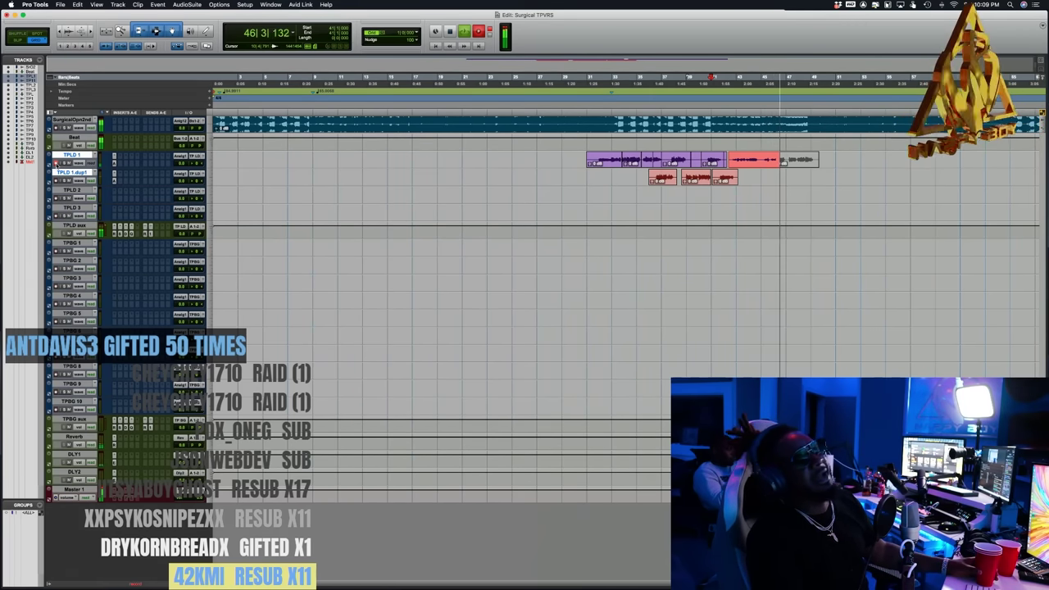
pyautogui.press('space')
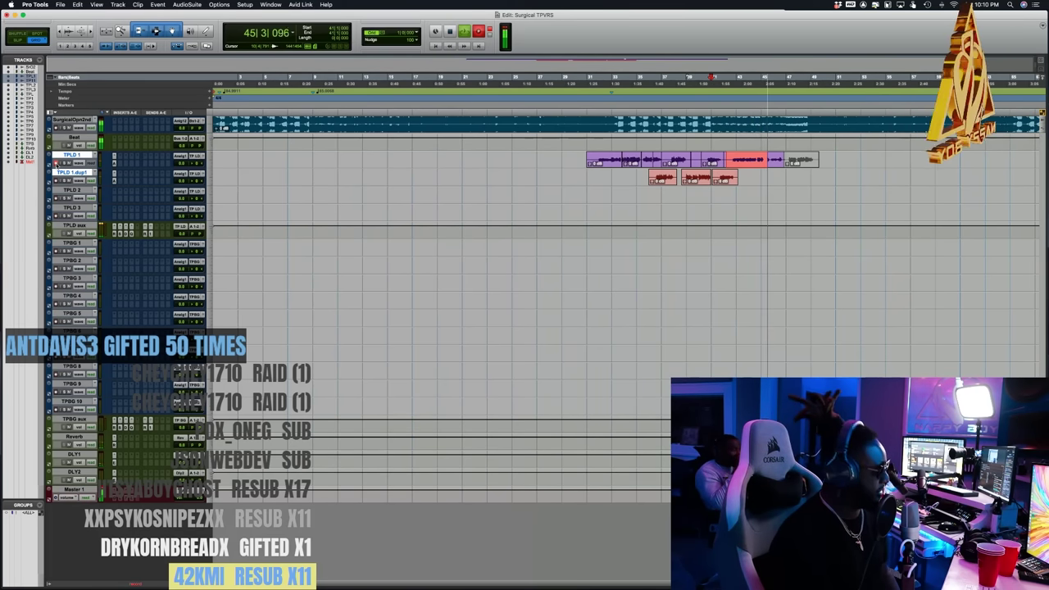
pyautogui.press('space')
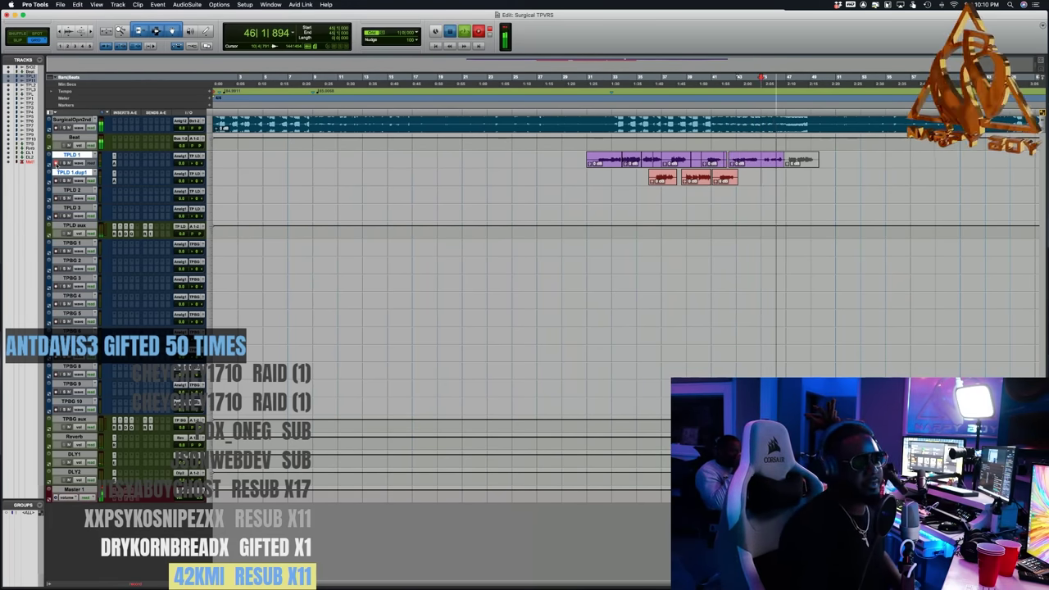
pyautogui.press('space')
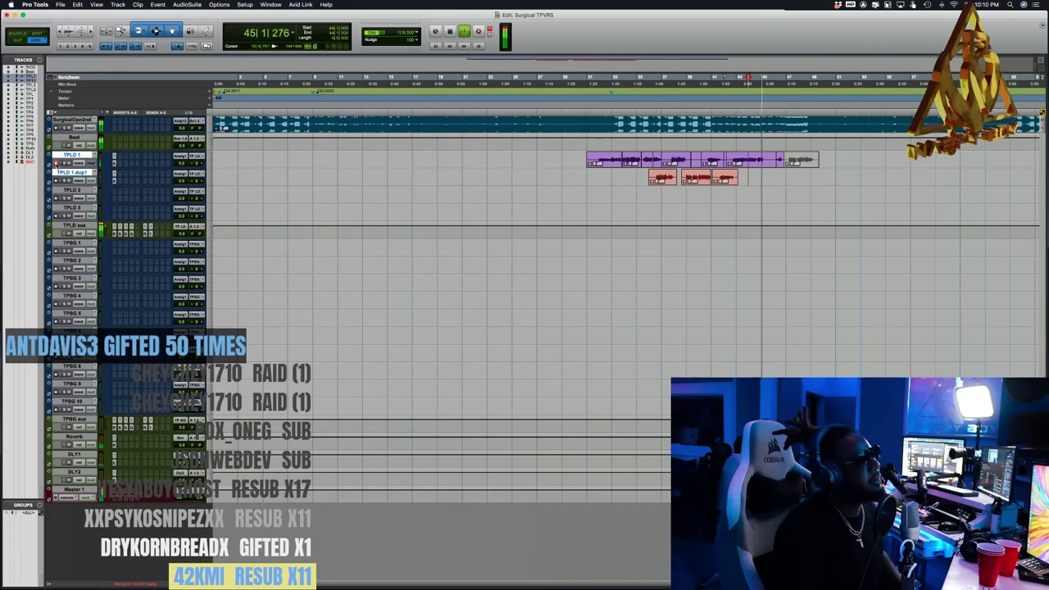
pyautogui.press('space')
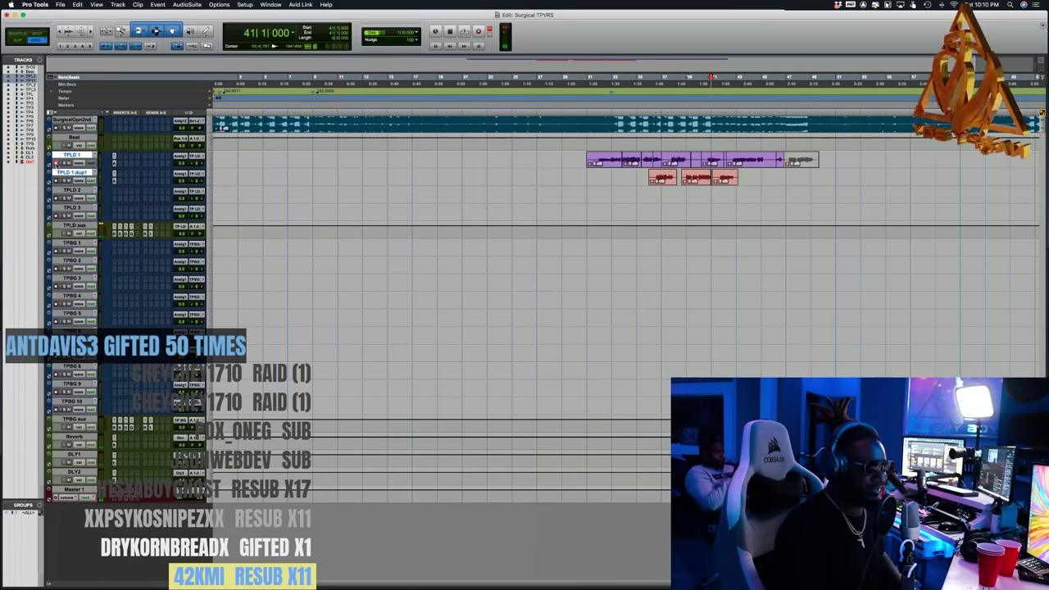
# - Record several more takes of the TPLD 1 line from about bar 42 toward bar 47, playing in from bar 41
pyautogui.press('space')
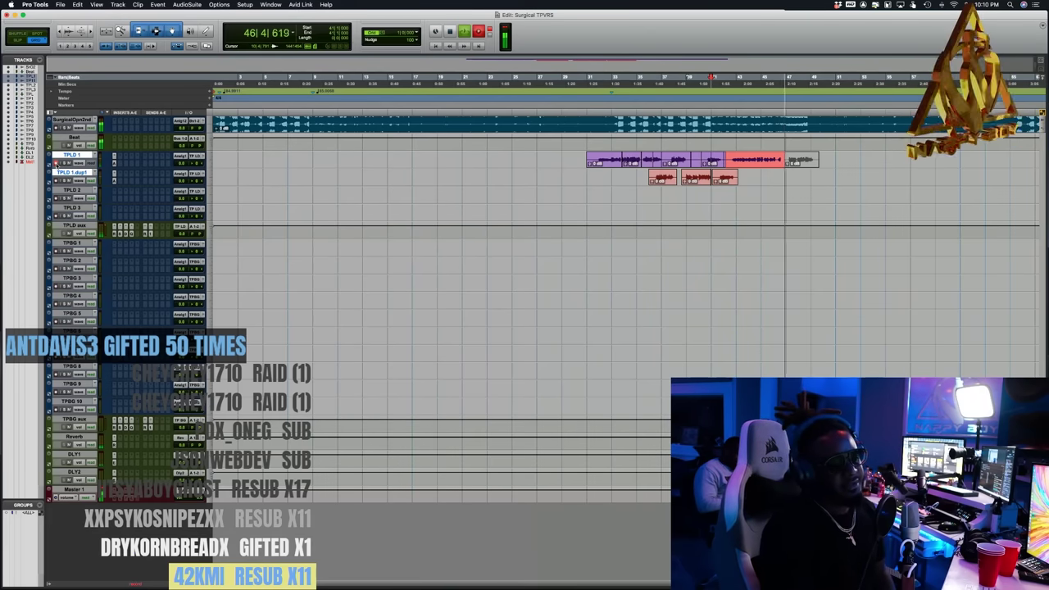
pyautogui.press('space')
pyautogui.press('space')
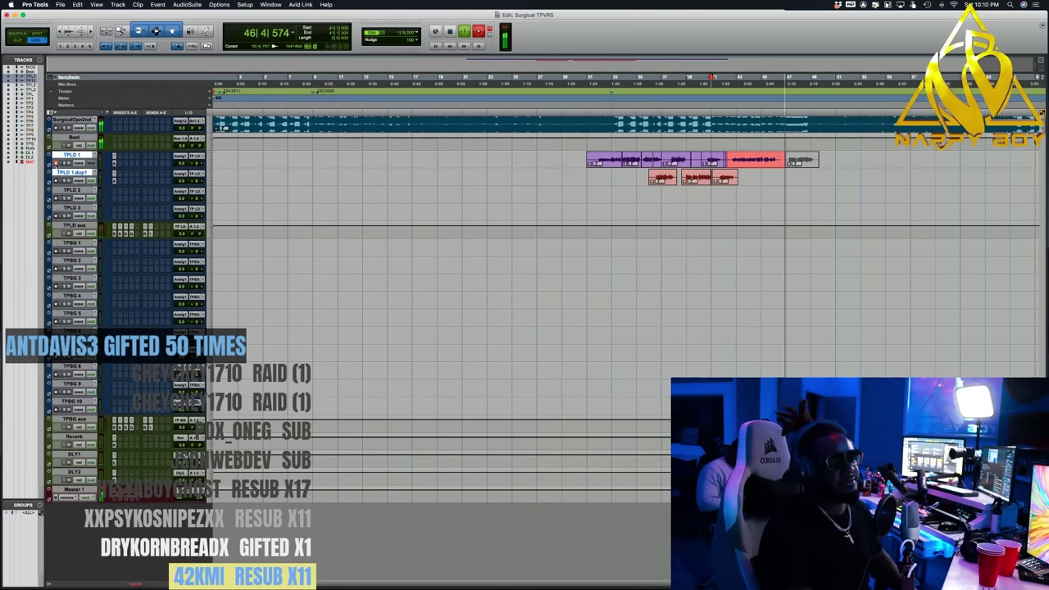
pyautogui.press('space')
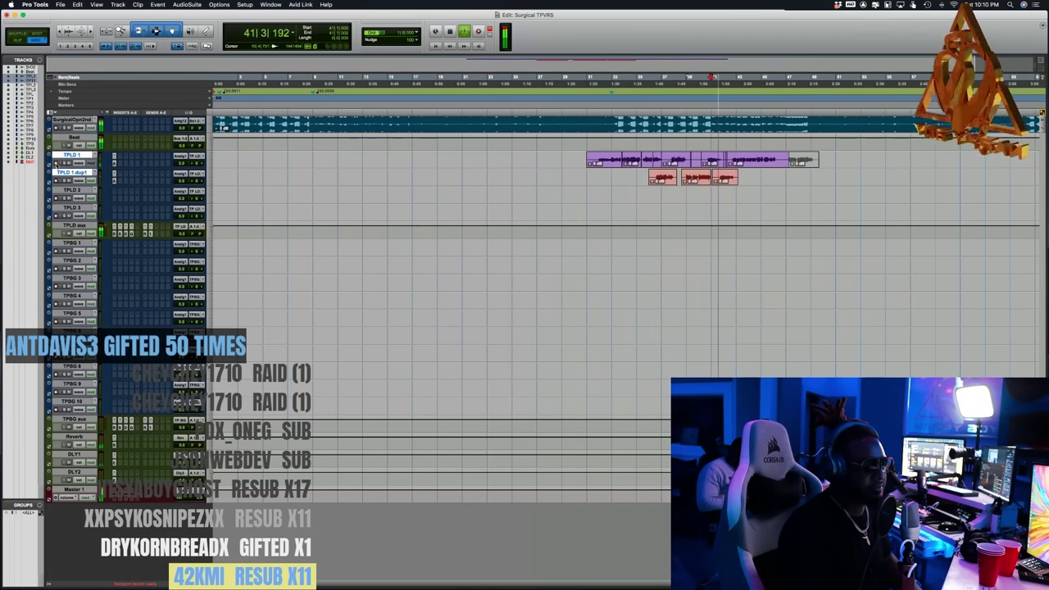
pyautogui.press('super+space')
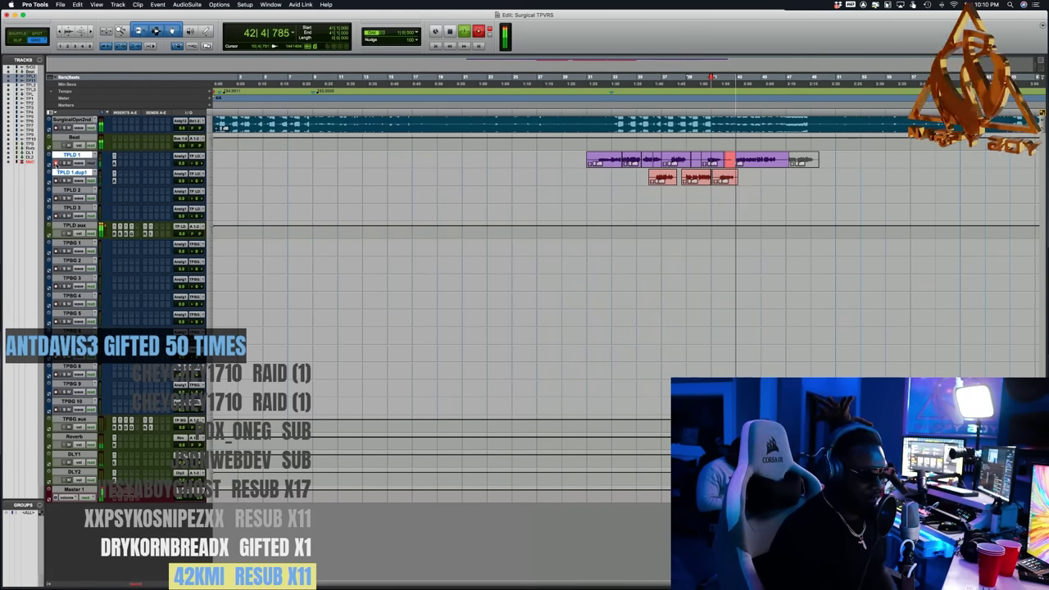
pyautogui.press('space')
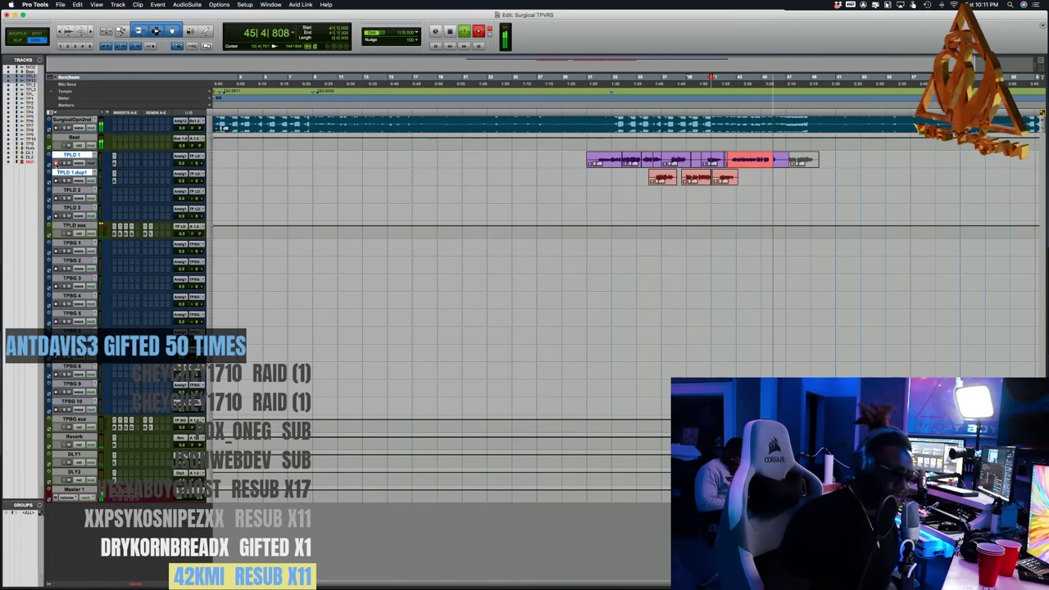
pyautogui.press('space')
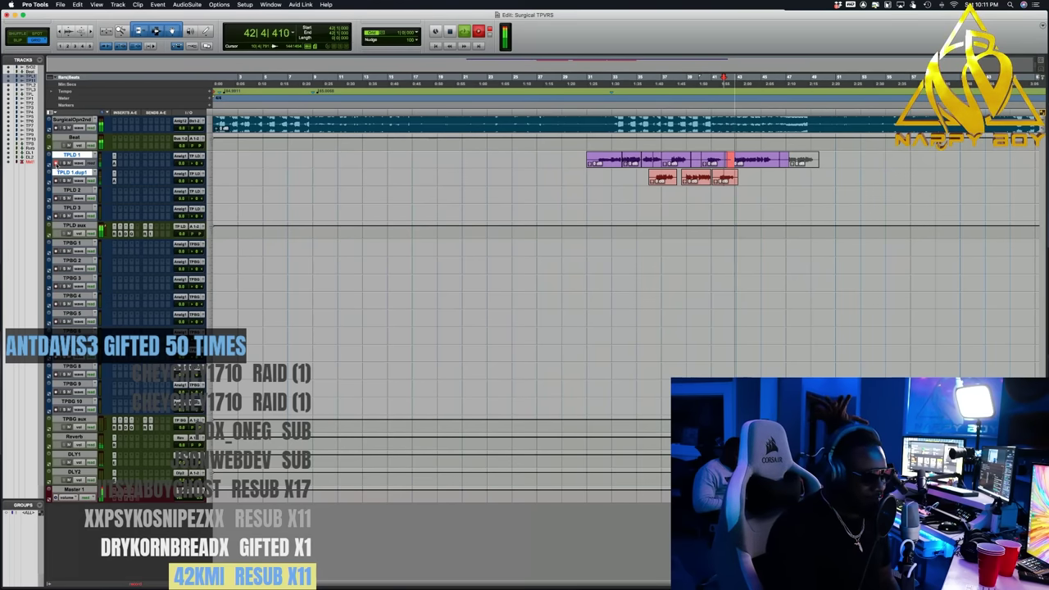
# - Retake the TPLD 1 line from about bar 42 to bar 47, playing in from bar 42, and play it back from bar 42
pyautogui.press('space')
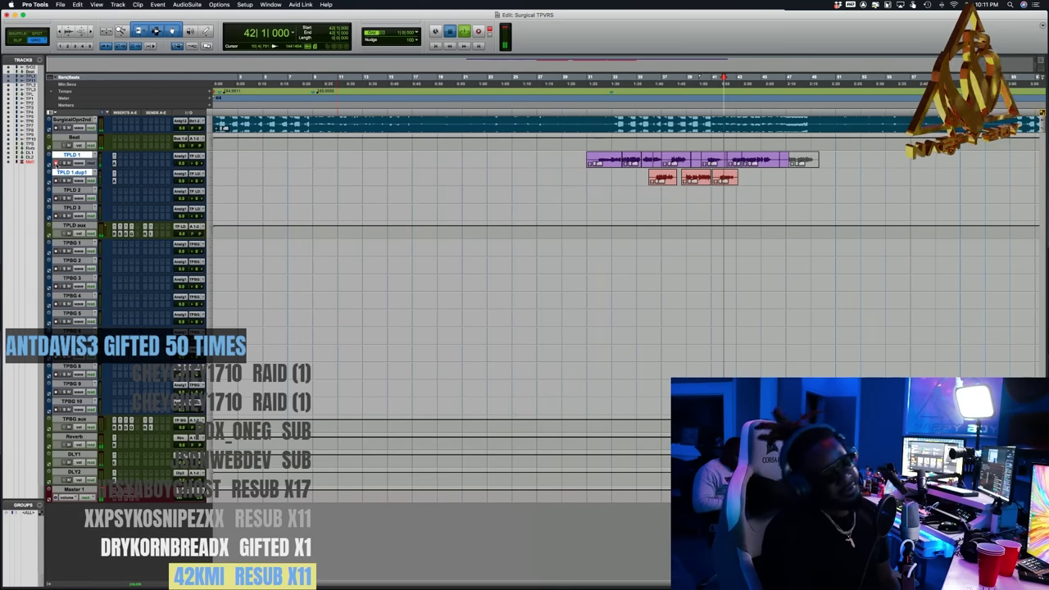
pyautogui.press('space')
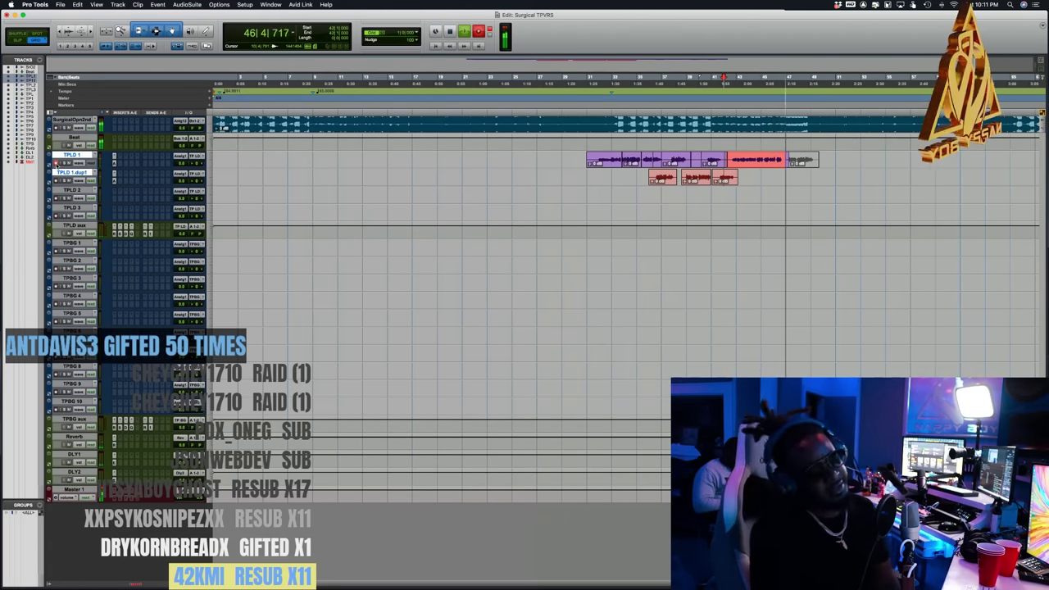
pyautogui.press('space')
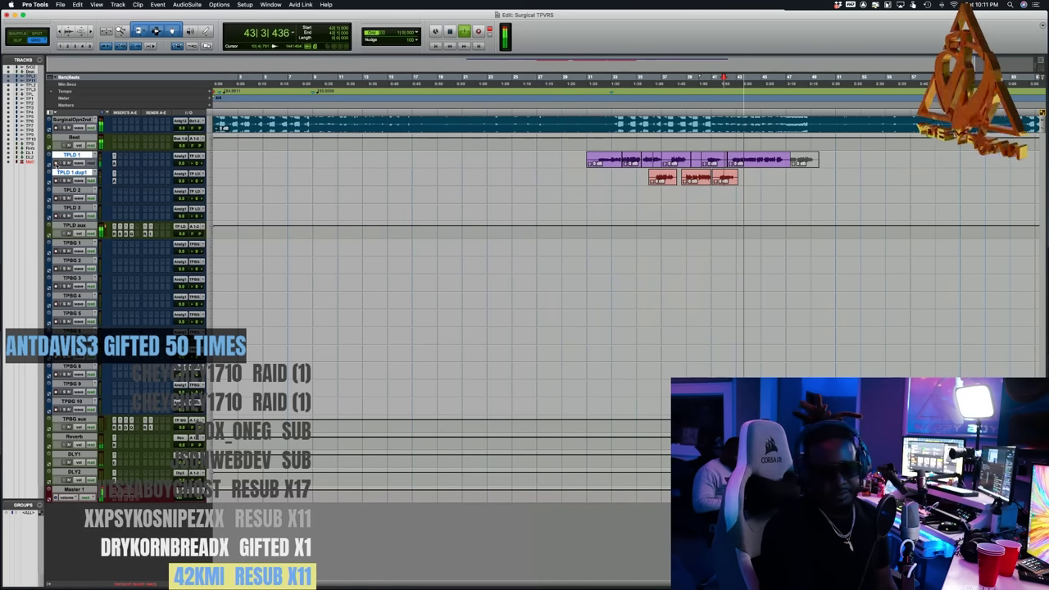
pyautogui.press('space')
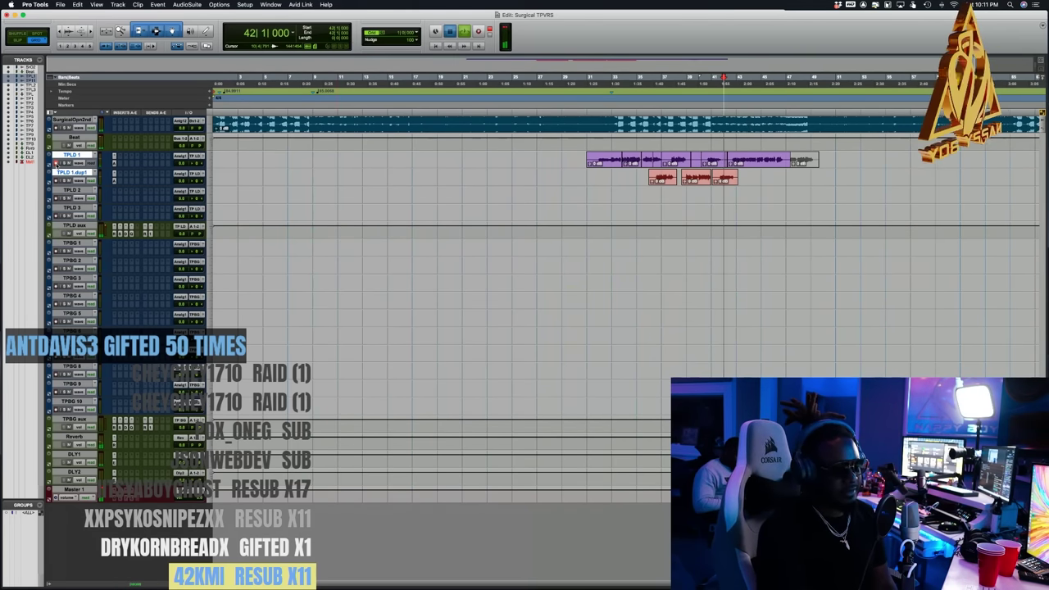
pyautogui.press('space')
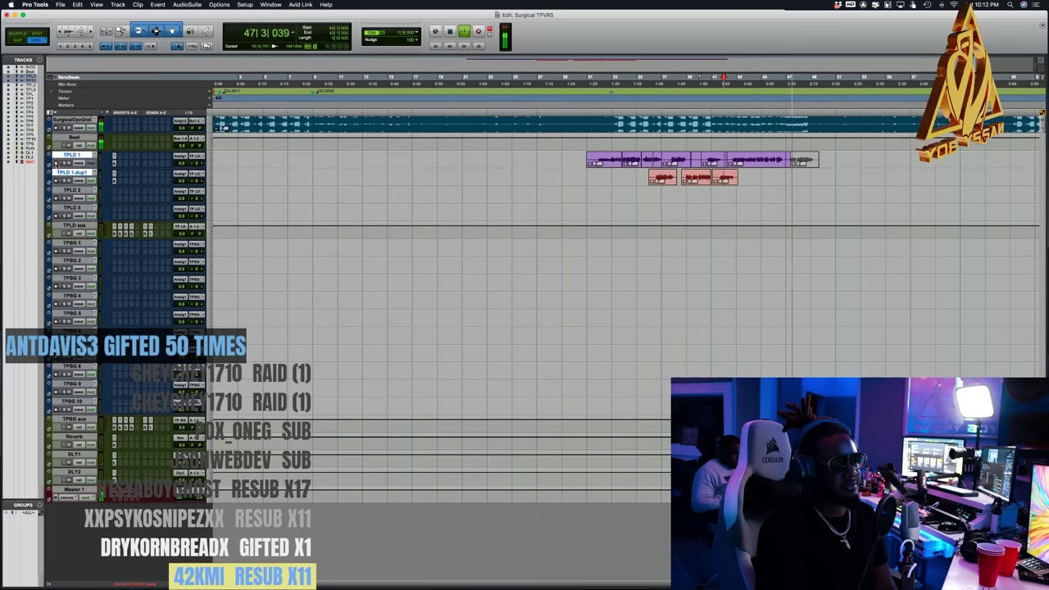
pyautogui.press('space')
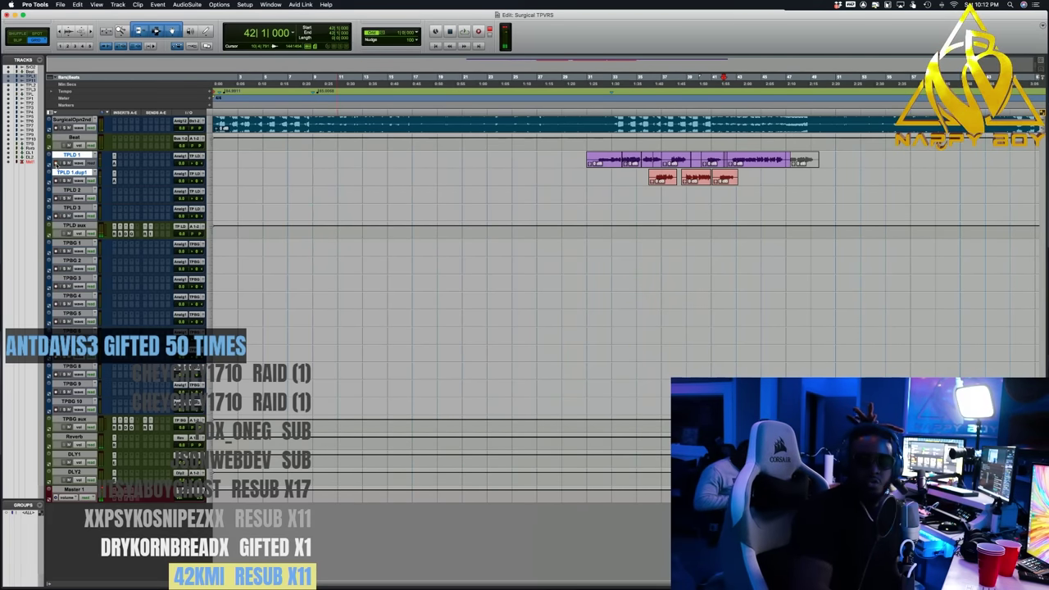
# - Punch in another TPLD 1 take from midway through bar 42 to bar 47 and play its end from bar 46
pyautogui.press('space')
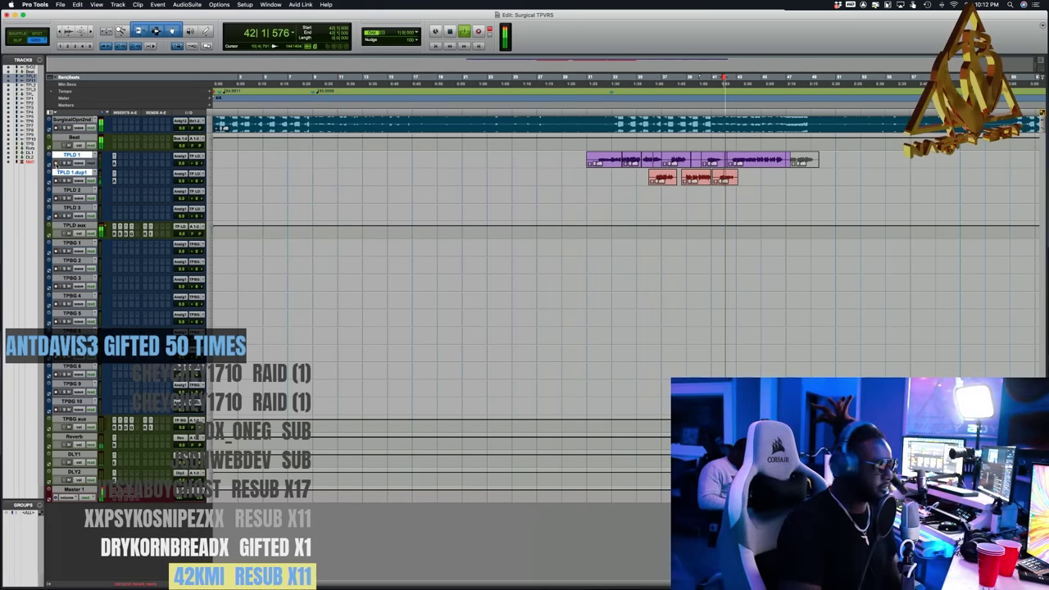
pyautogui.press('super+space')
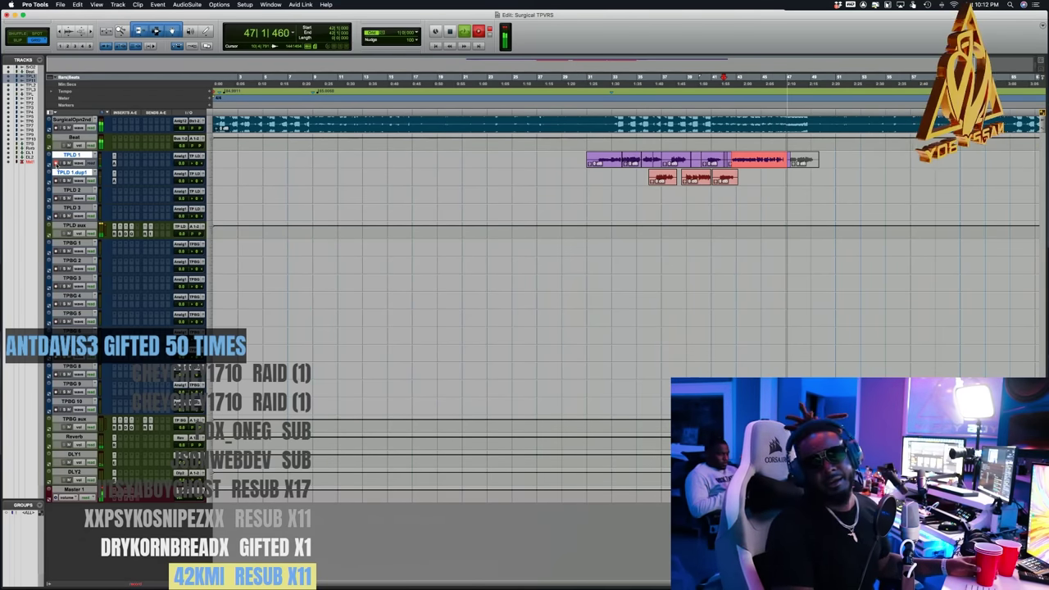
pyautogui.press('space')
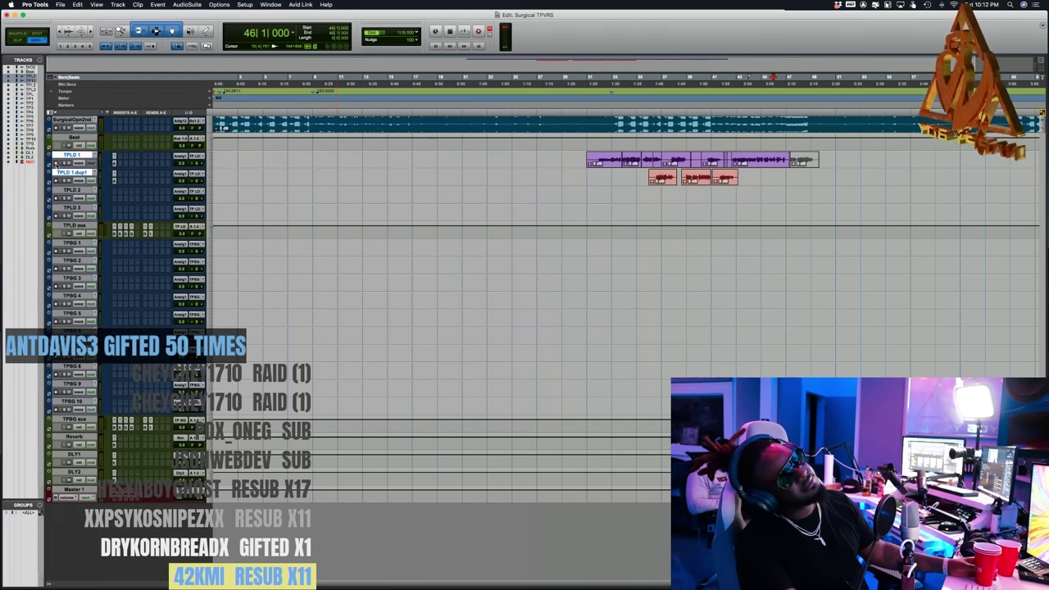
pyautogui.press('space')
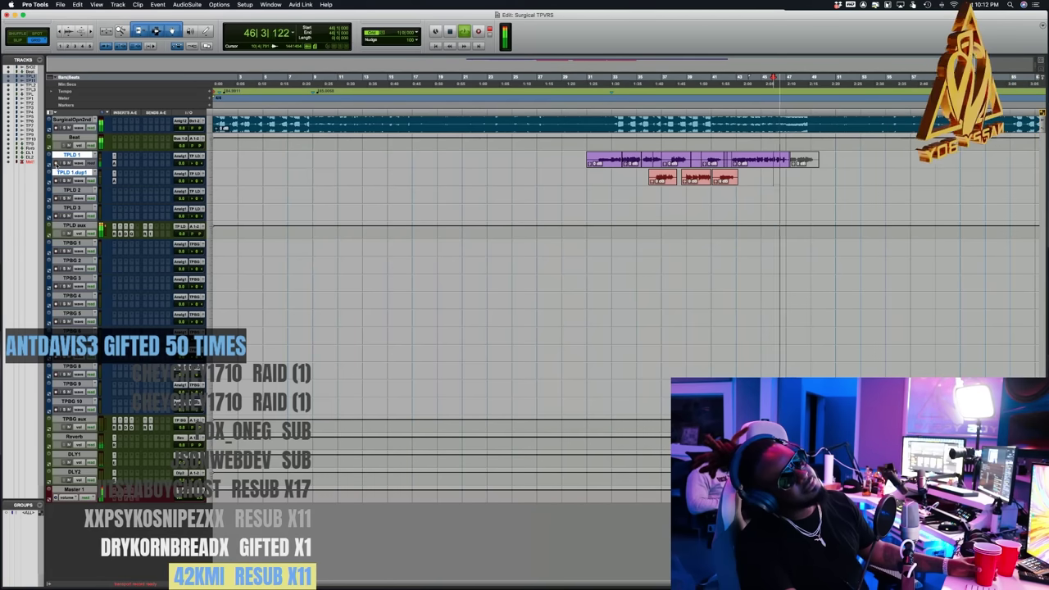
# - Play back the new TPLD 1 take from bar 42 and again from bar 45
pyautogui.press('KP_1')
pyautogui.press('KP_1')
pyautogui.press('KP_1')
pyautogui.press('KP_1')
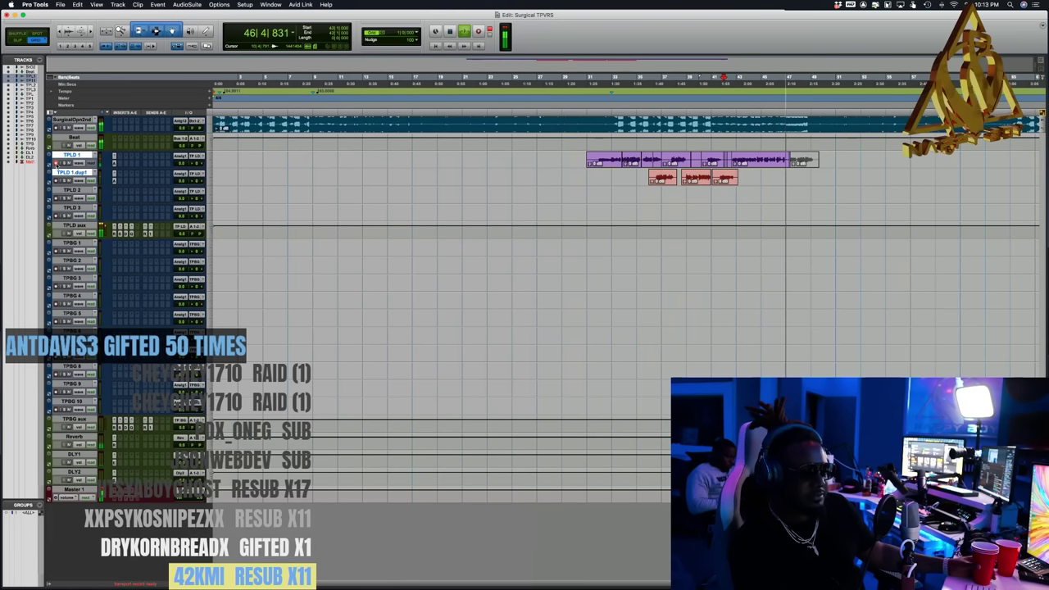
pyautogui.press('space')
pyautogui.press('space')
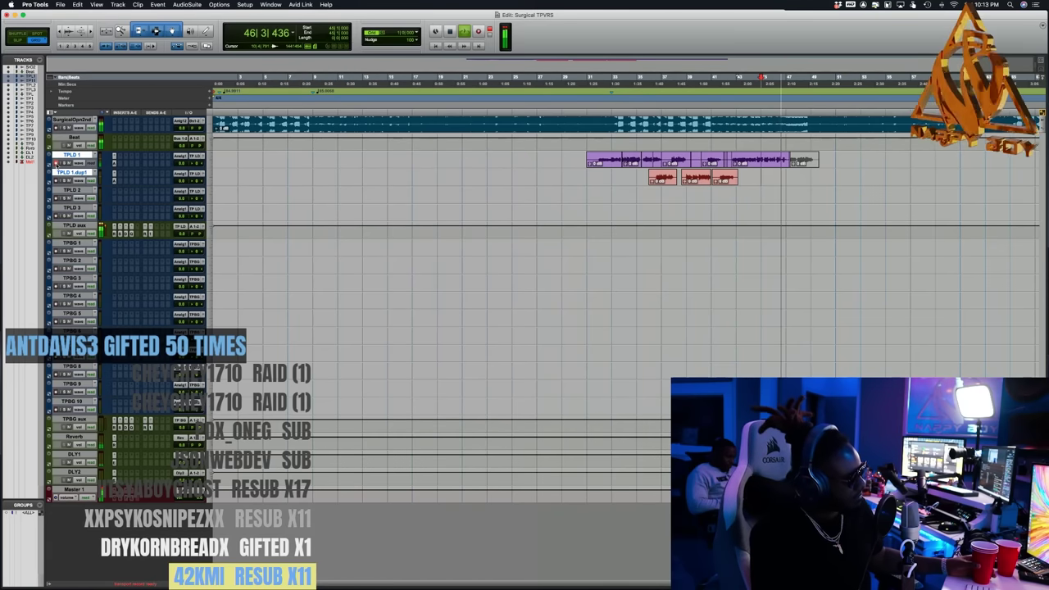
# - Punch in the end of the TPLD 1 line from late in bar 46 to about bar 49
pyautogui.press('super+space')
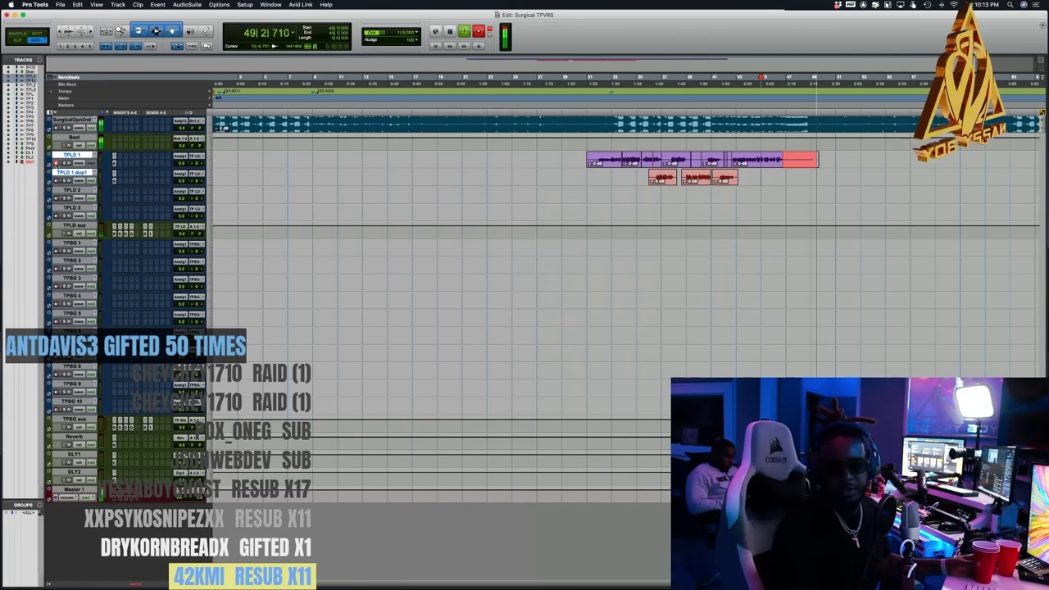
pyautogui.press('space')
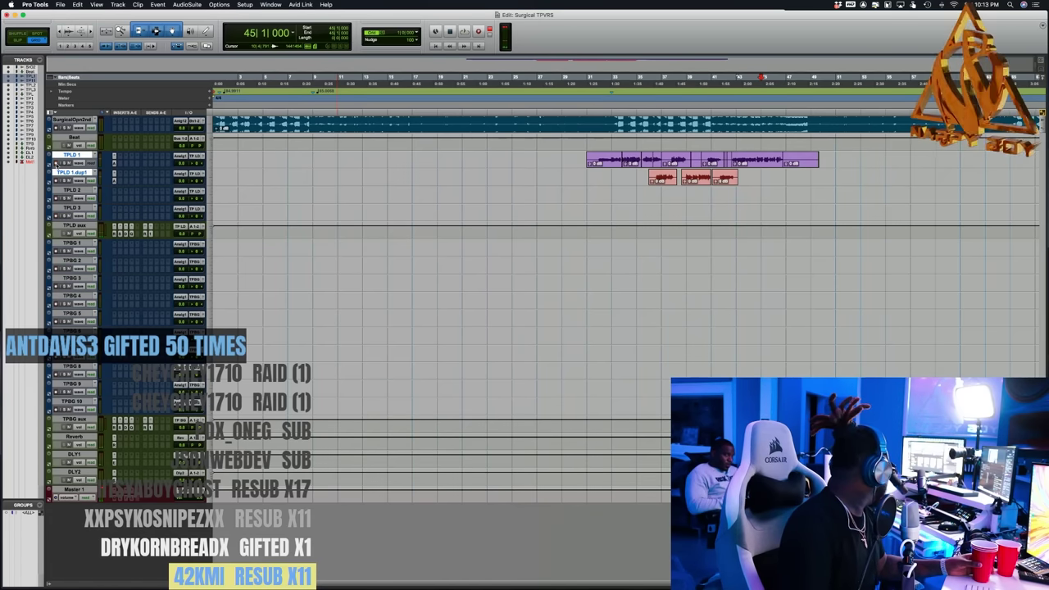
# - Record the next lines on the TPLD 1 duplicate from about bar 45 to bar 66 and play back from bars 45 and 38
pyautogui.press('space')
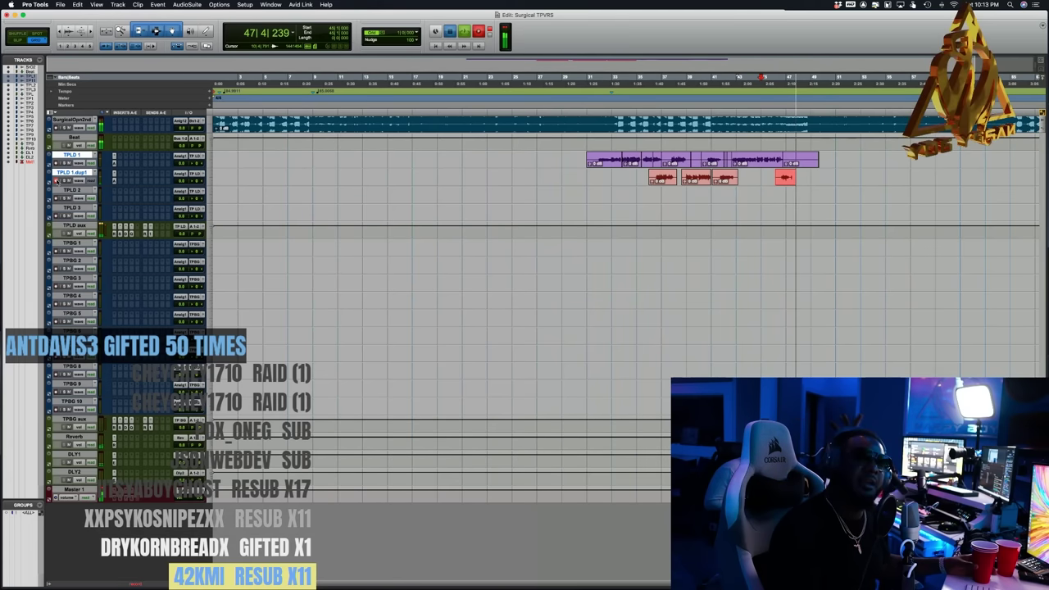
pyautogui.press('space')
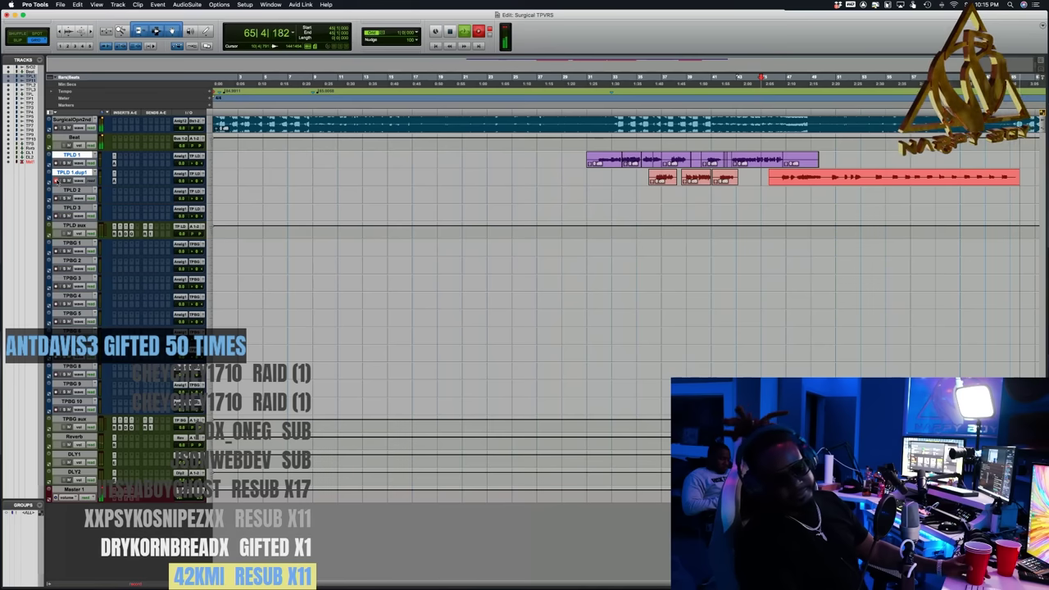
pyautogui.press('space')
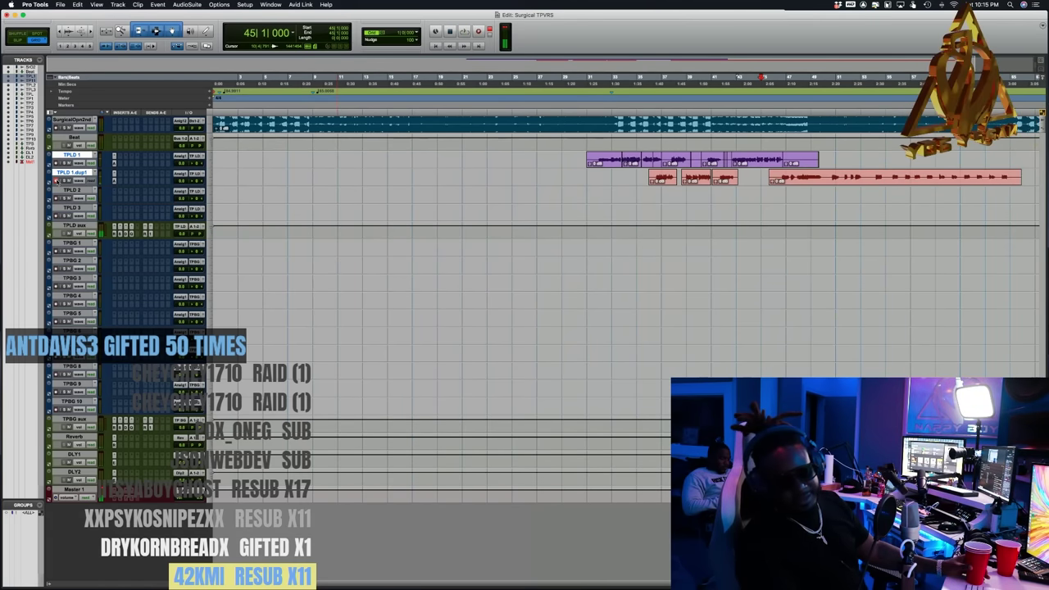
pyautogui.press('space')
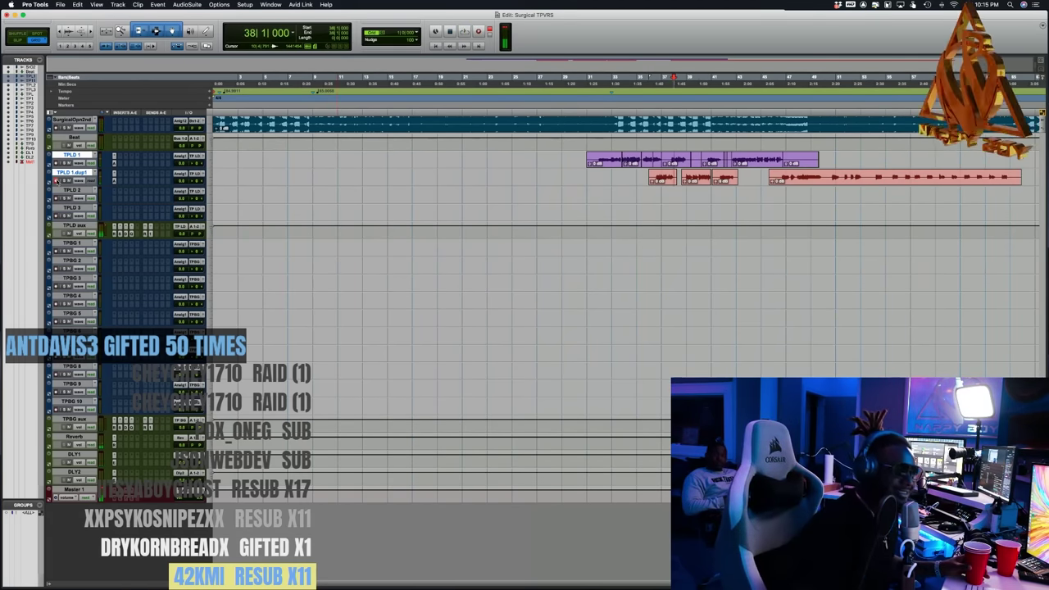
pyautogui.press('space')
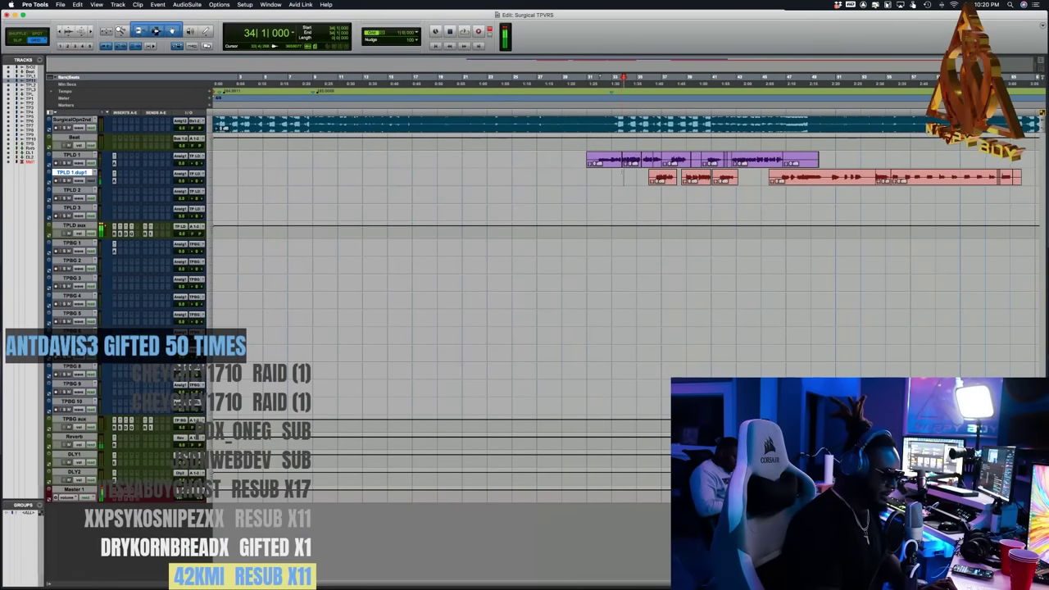
# - Trim the start of the TPLD 1 duplicate's clip at bar 54 in to about 54|1|706
pyautogui.press('super+bracketright')
pyautogui.press('super+bracketright')
pyautogui.press('super+bracketright')
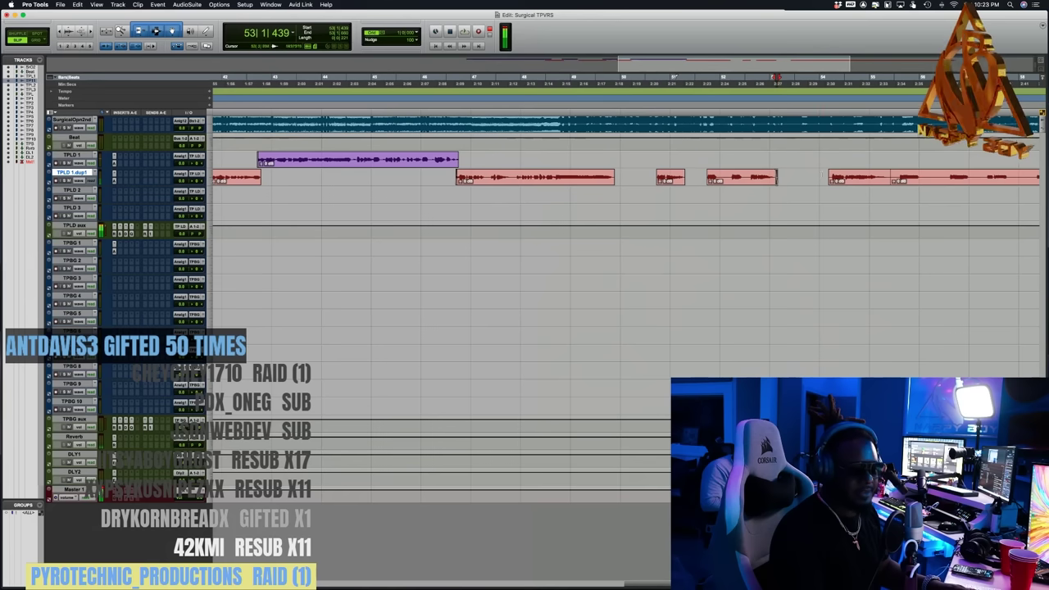
pyautogui.click(829, 179)
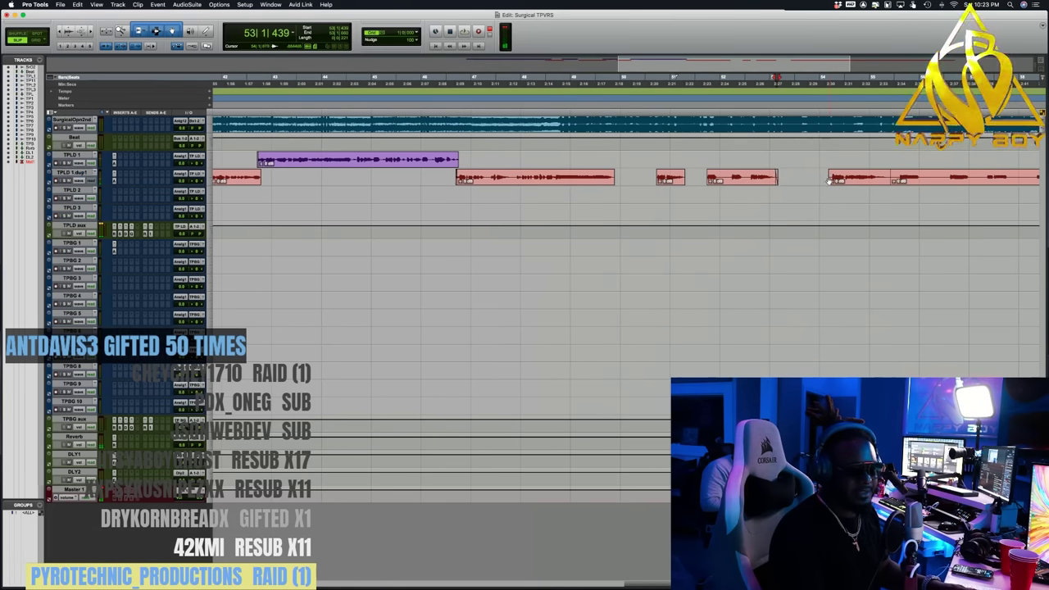
pyautogui.click(831, 180)
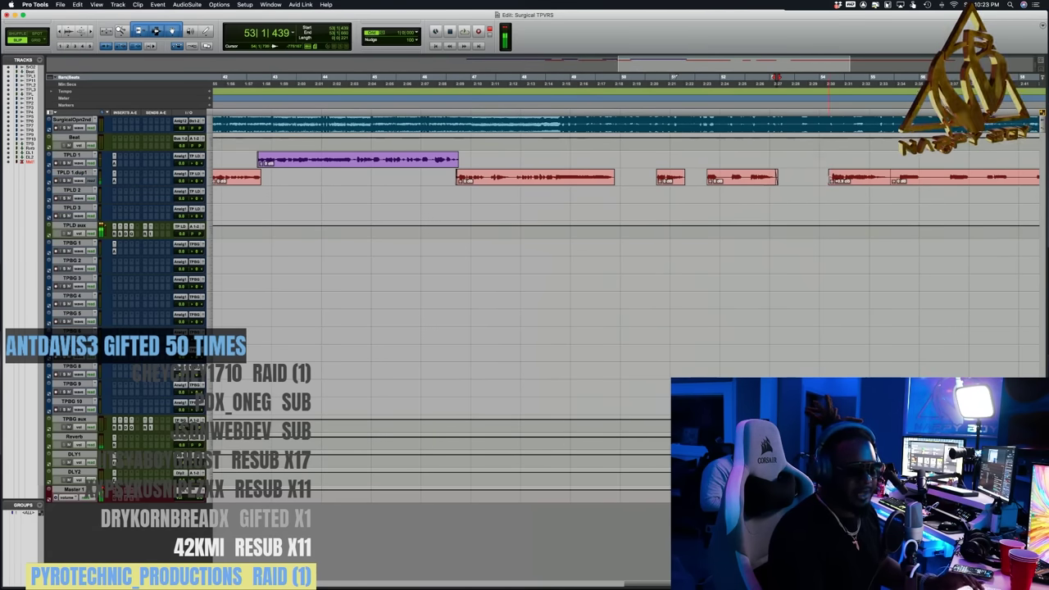
pyautogui.click(831, 182)
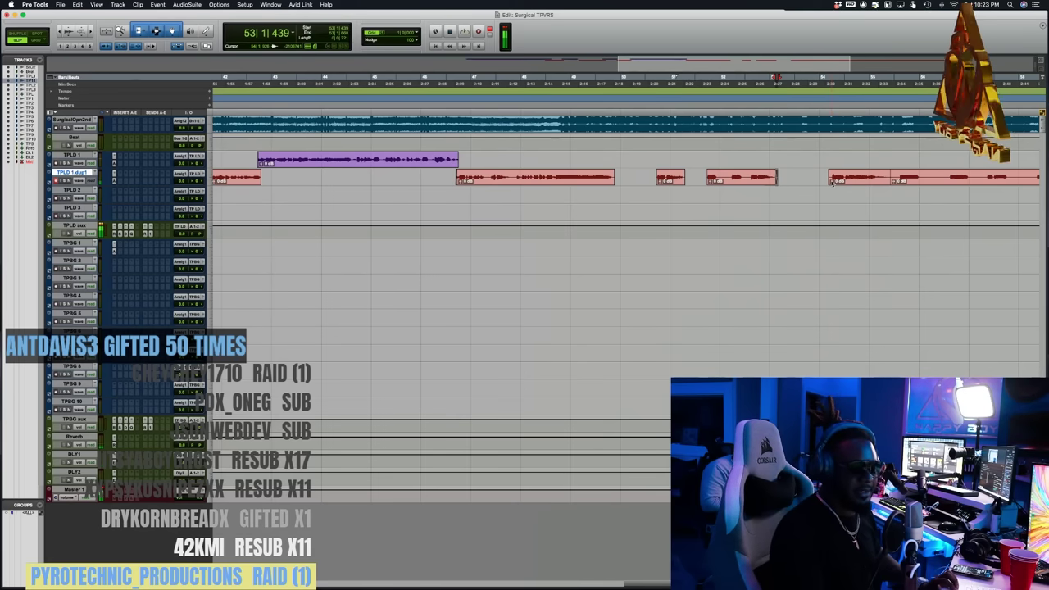
pyautogui.click(833, 180)
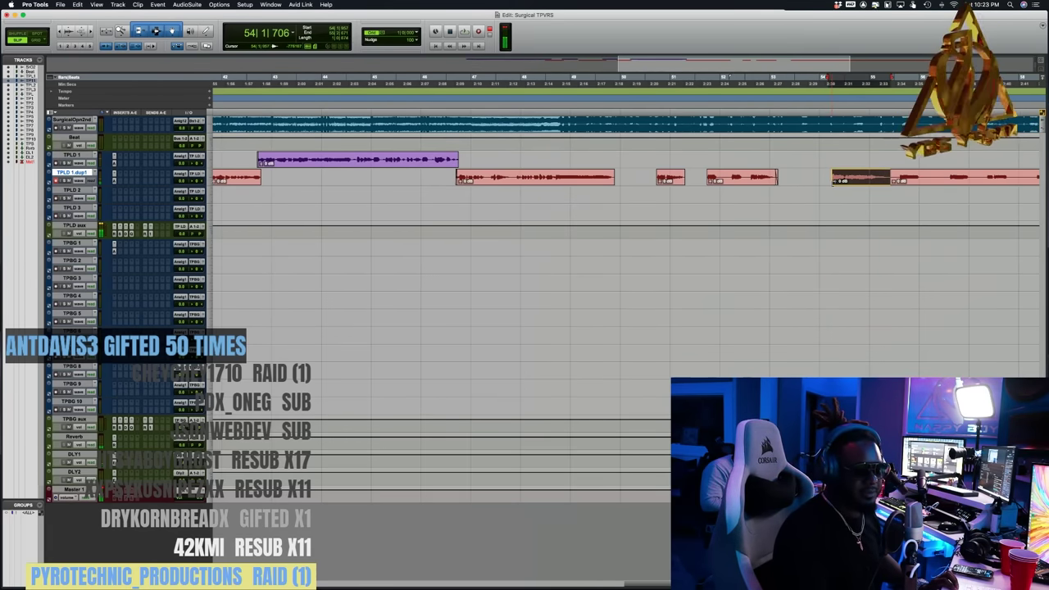
# - Fade in the trimmed bar 54 clip and crossfade it into the following clip at bar 55
pyautogui.click(831, 172)
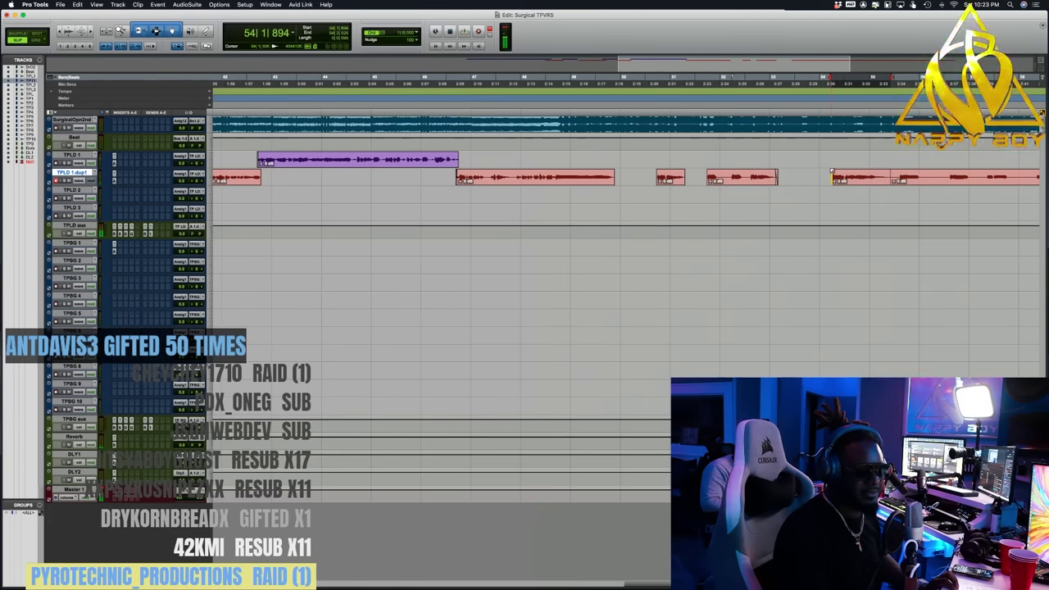
pyautogui.click(889, 179)
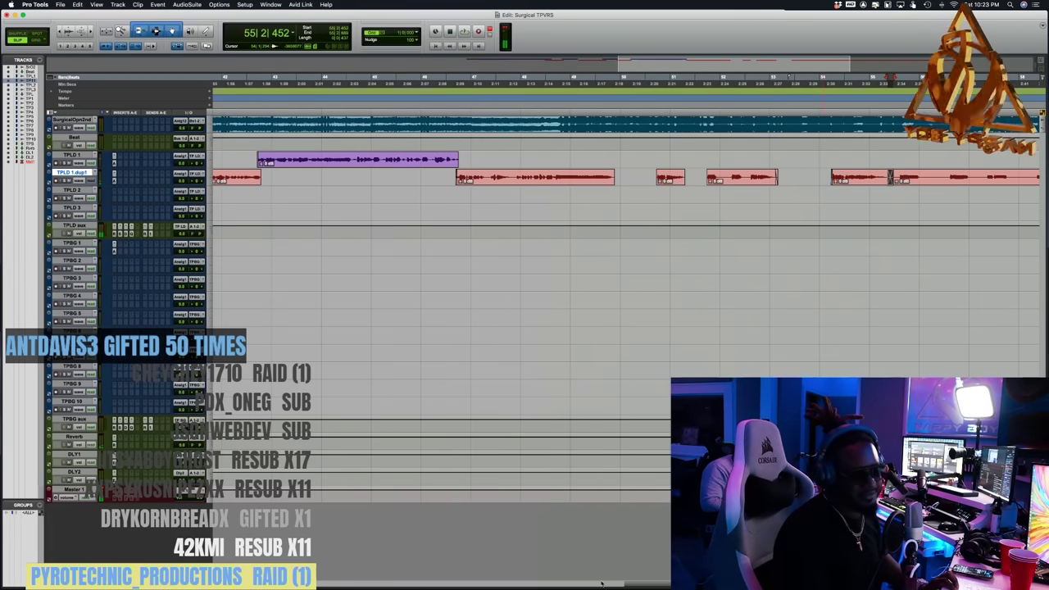
# - Clear the gap before the TPLD 1 duplicate's bar 64 clip, fade in its start, and delete the leftover clip after bar 65
pyautogui.moveTo(658, 585); pyautogui.dragTo(803, 585)
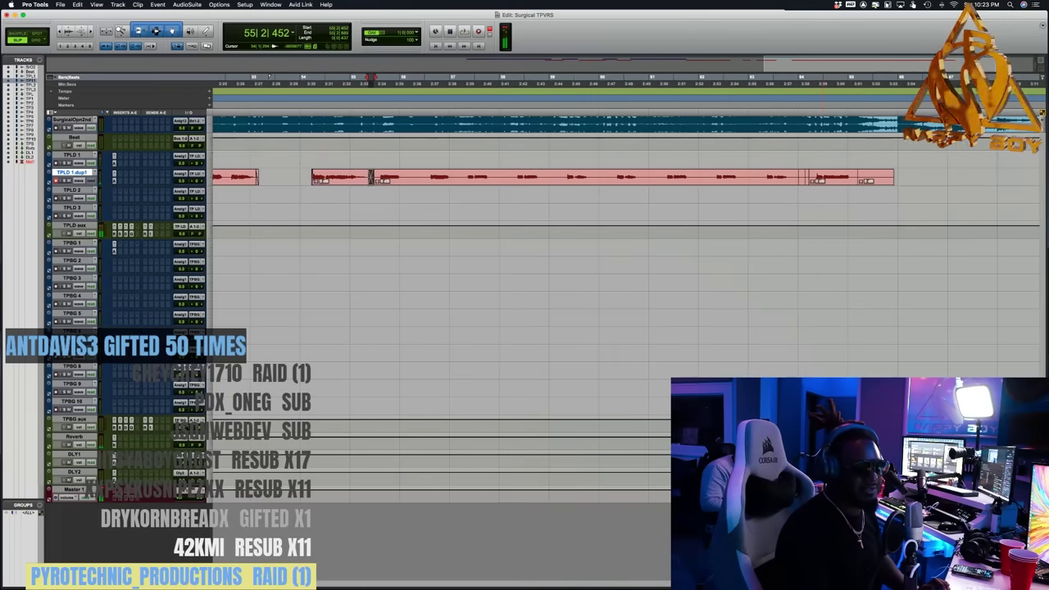
pyautogui.moveTo(800, 178)
pyautogui.mouseDown()
pyautogui.moveTo(791, 179)
pyautogui.moveTo(858, 179)
pyautogui.mouseUp()
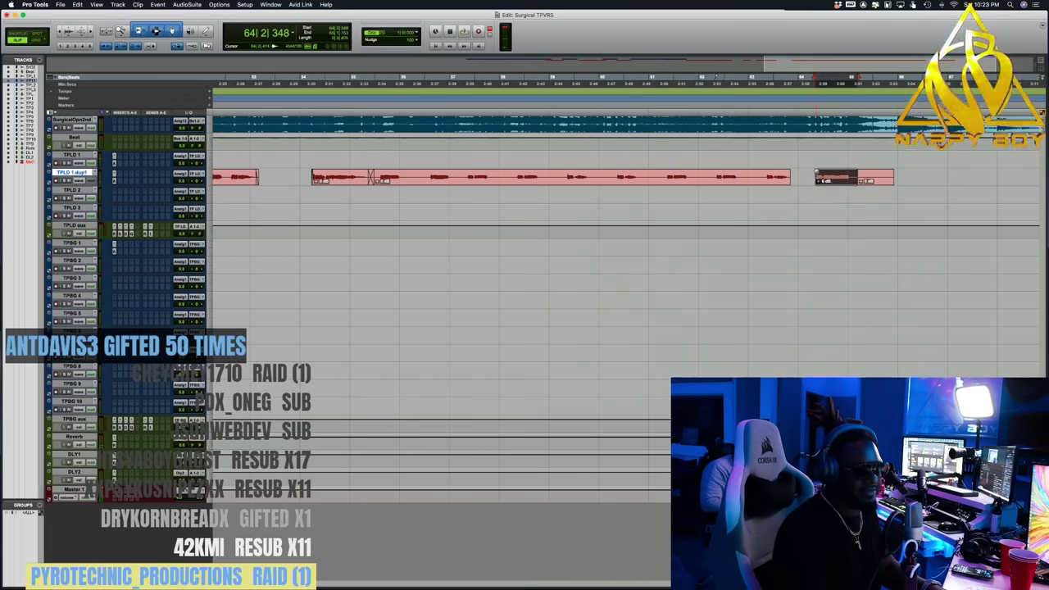
pyautogui.click(817, 173)
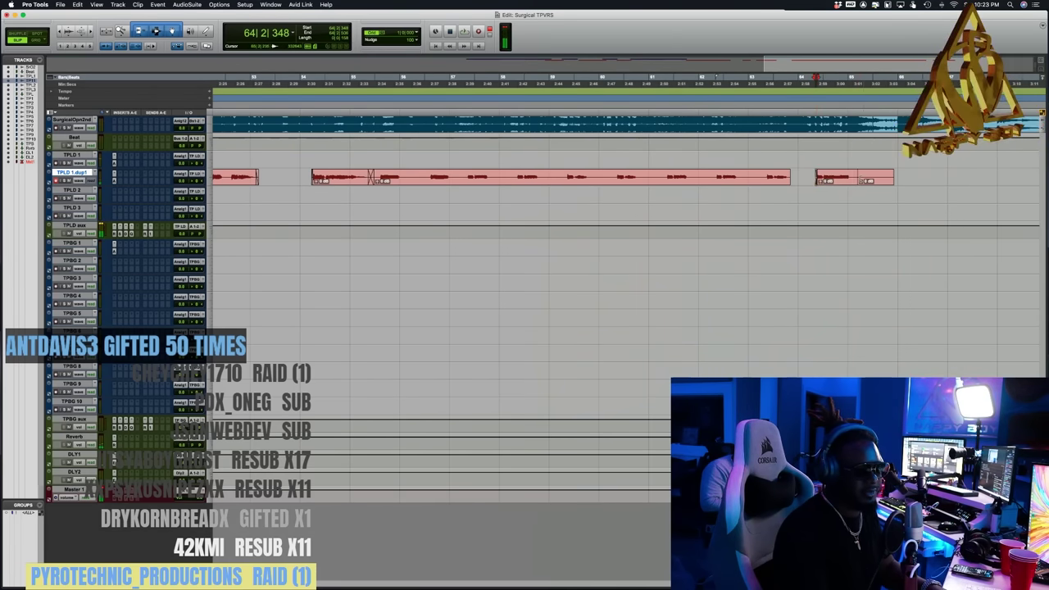
pyautogui.moveTo(872, 182); pyautogui.dragTo(858, 181)
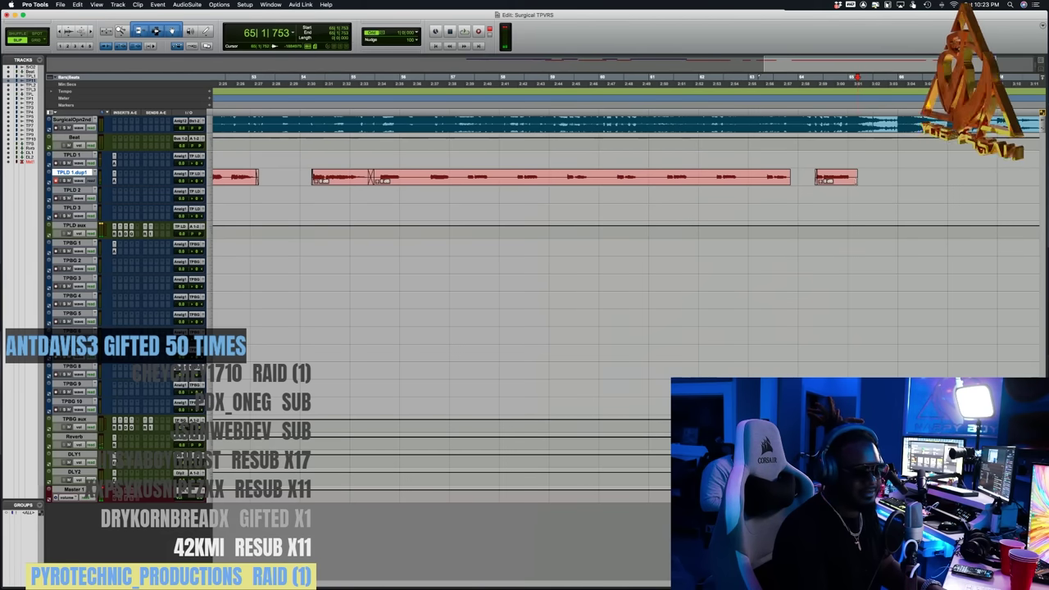
# - Play back the session from around bar 29 on TPLD 1 and then from the session start
pyautogui.hscroll(-10, 678, 152)
pyautogui.click(678, 152)
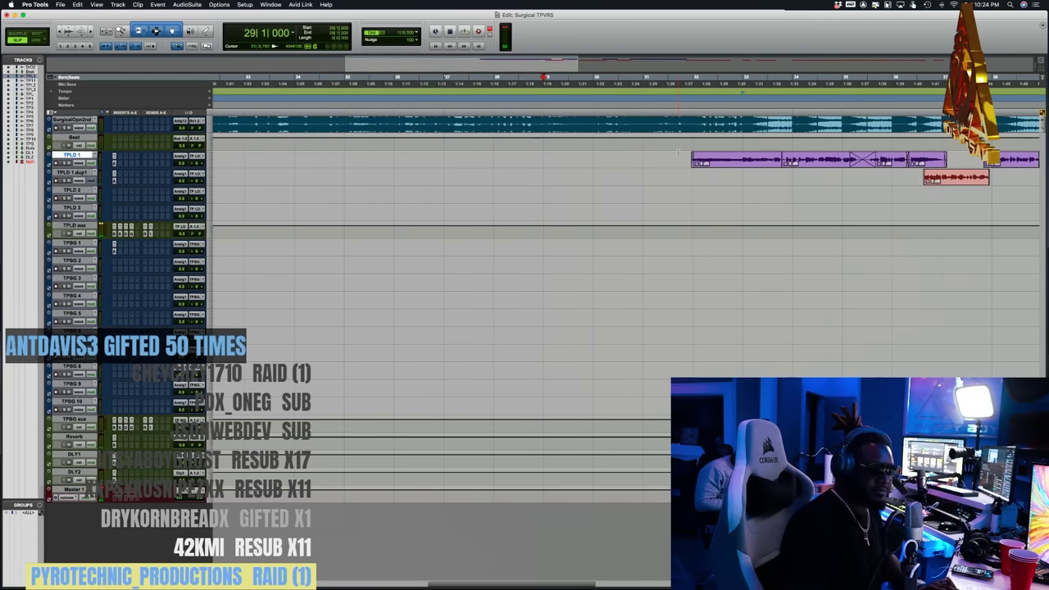
pyautogui.press('space')
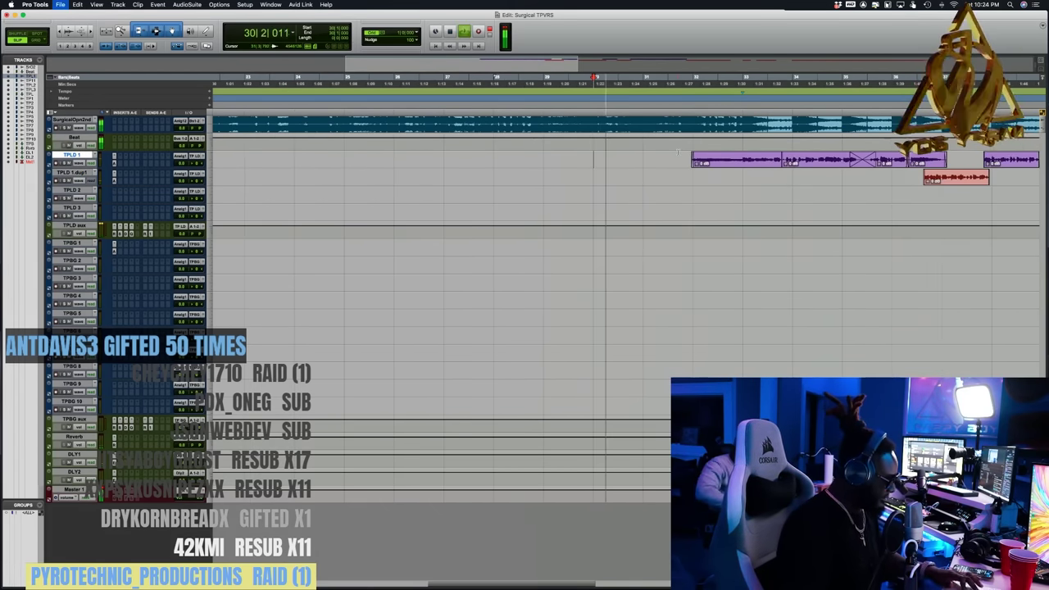
pyautogui.press('Return')
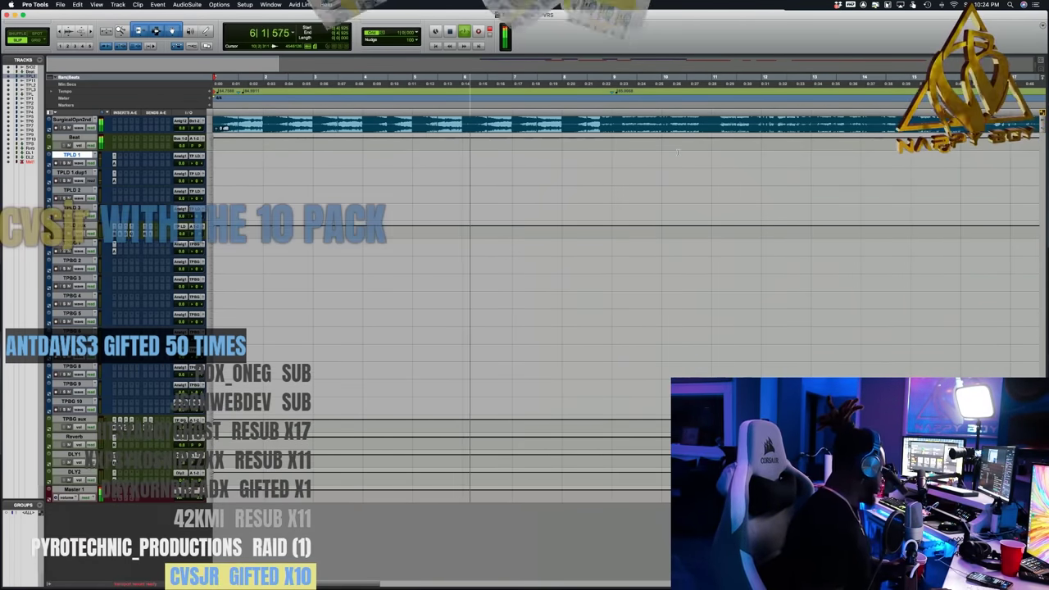
pyautogui.press('space')
pyautogui.press('space')
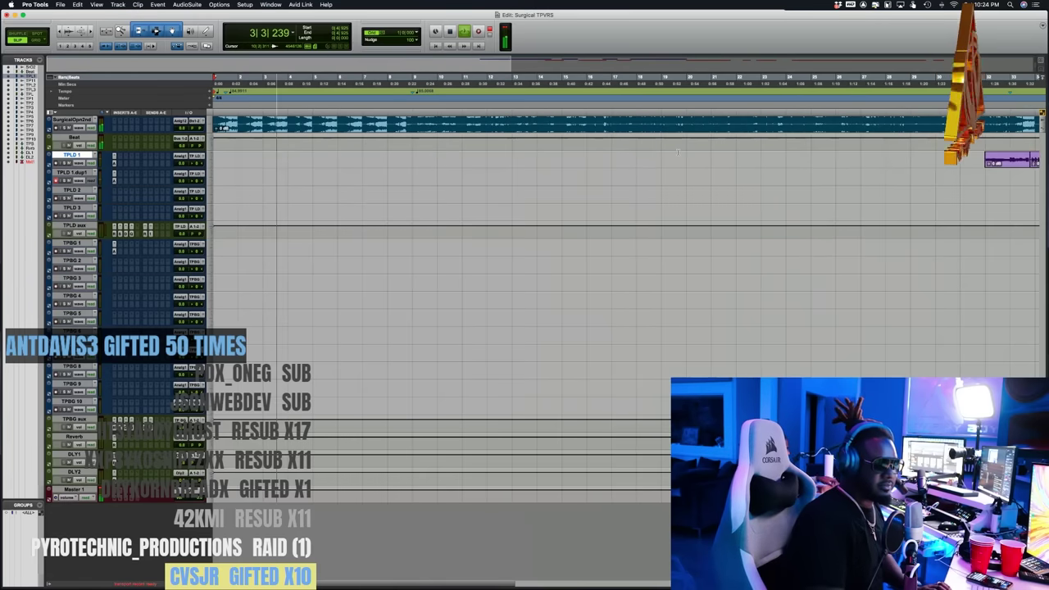
# - Show the whole song in the timeline and listen through the empty intro to about bar 19
pyautogui.press('super+bracketleft')
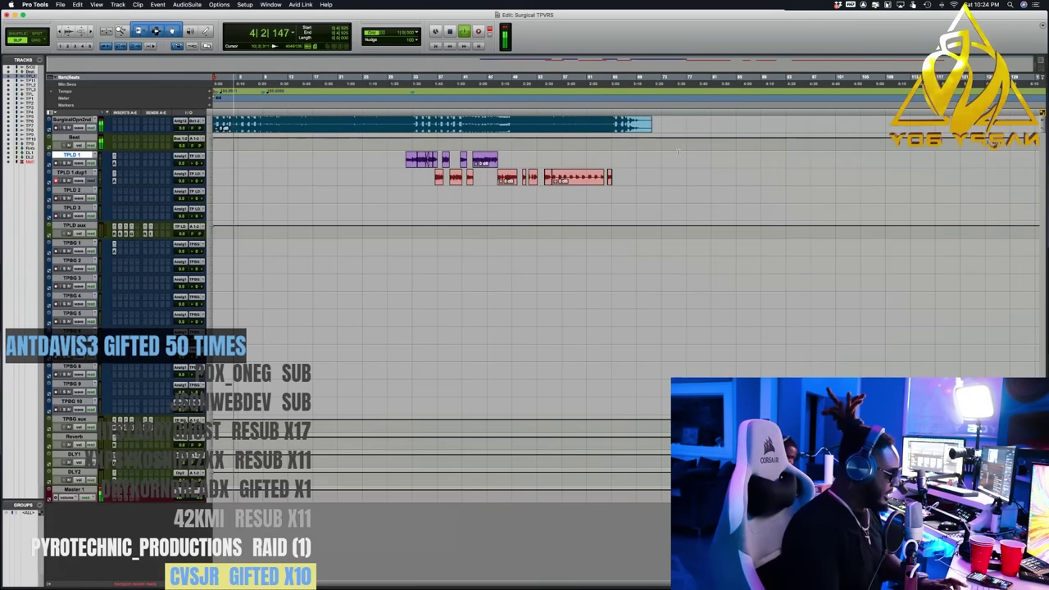
pyautogui.click(677, 152)
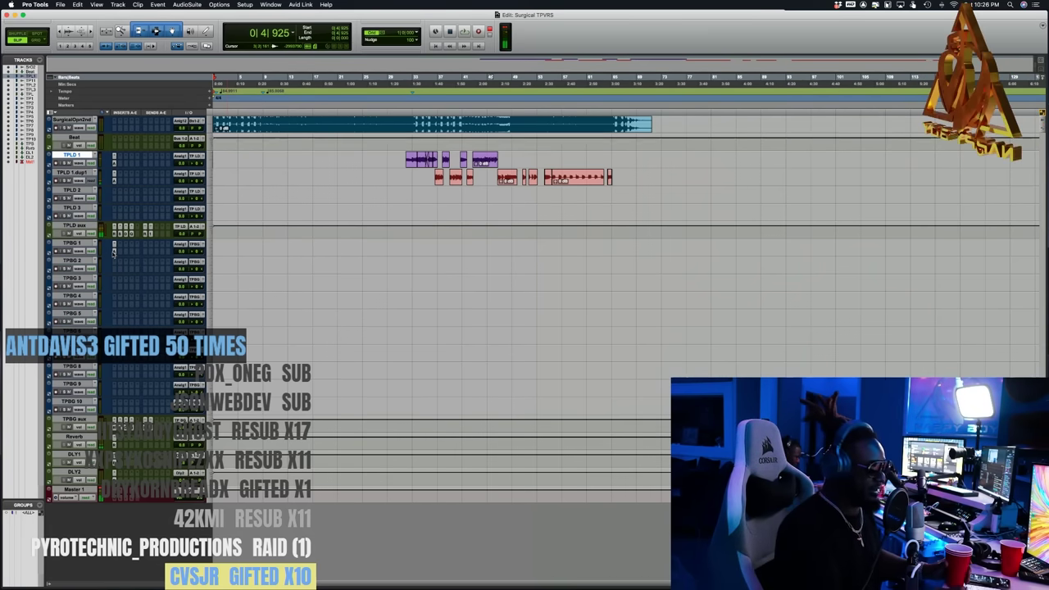
pyautogui.press('space')
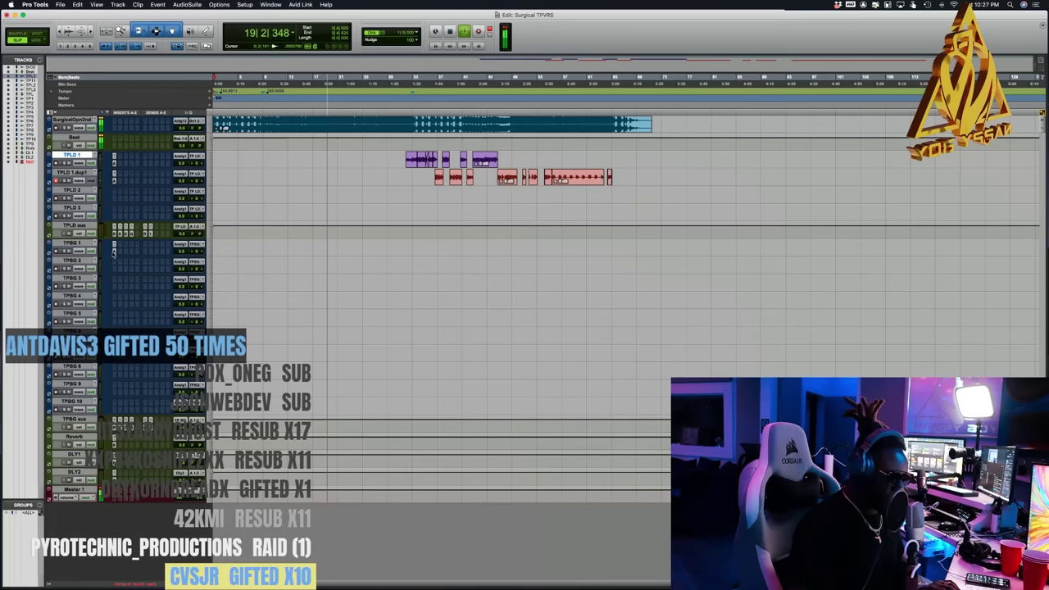
pyautogui.press('space')
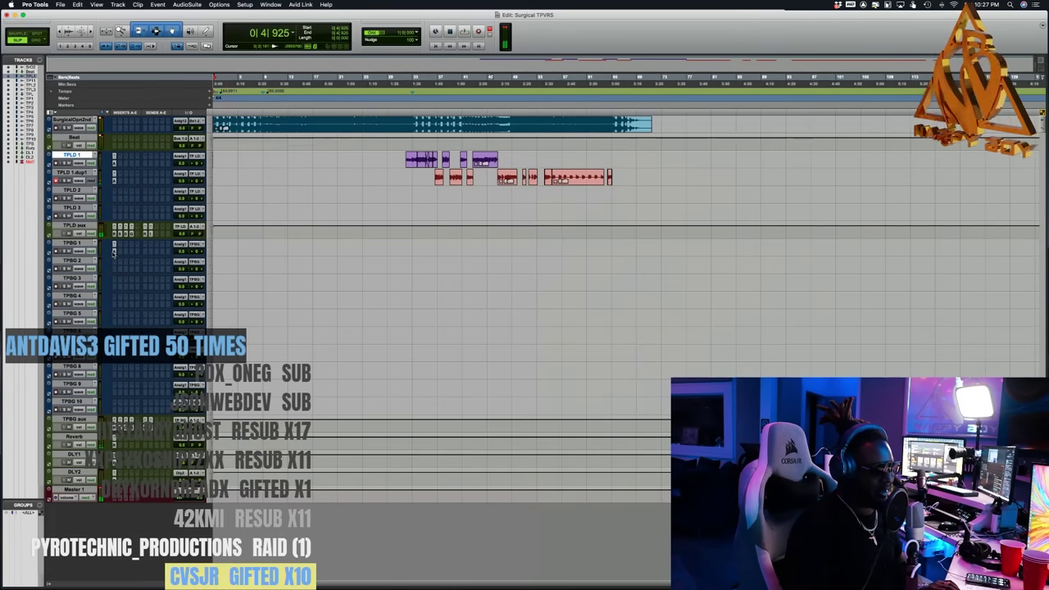
# - Record the intro vocal on the TPLD 1 duplicate from the session start to about bar 6 and retake its opening through bar 4
pyautogui.press('space')
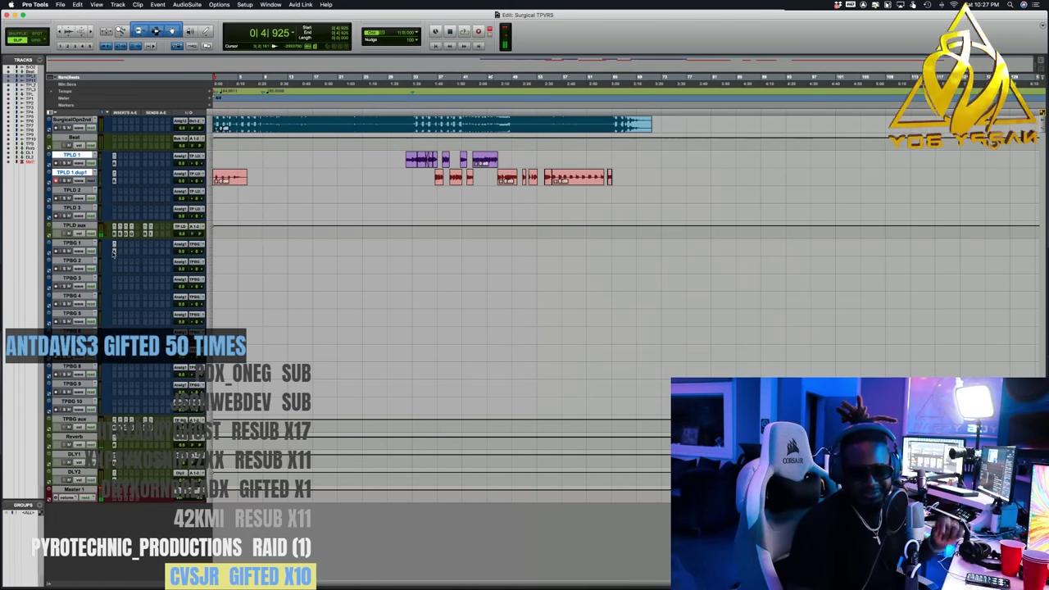
pyautogui.press('space')
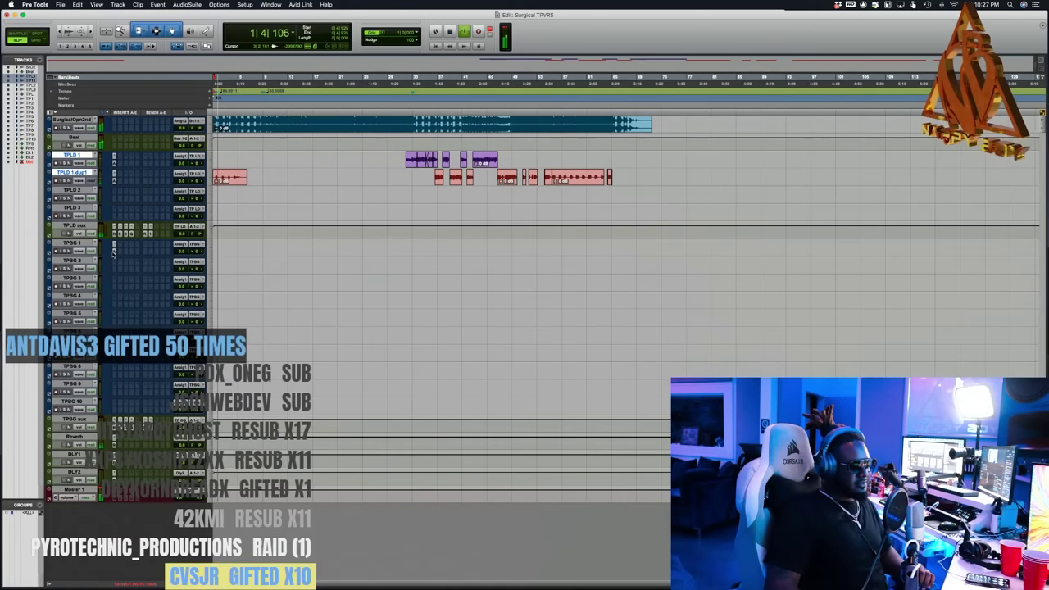
pyautogui.press('F12')
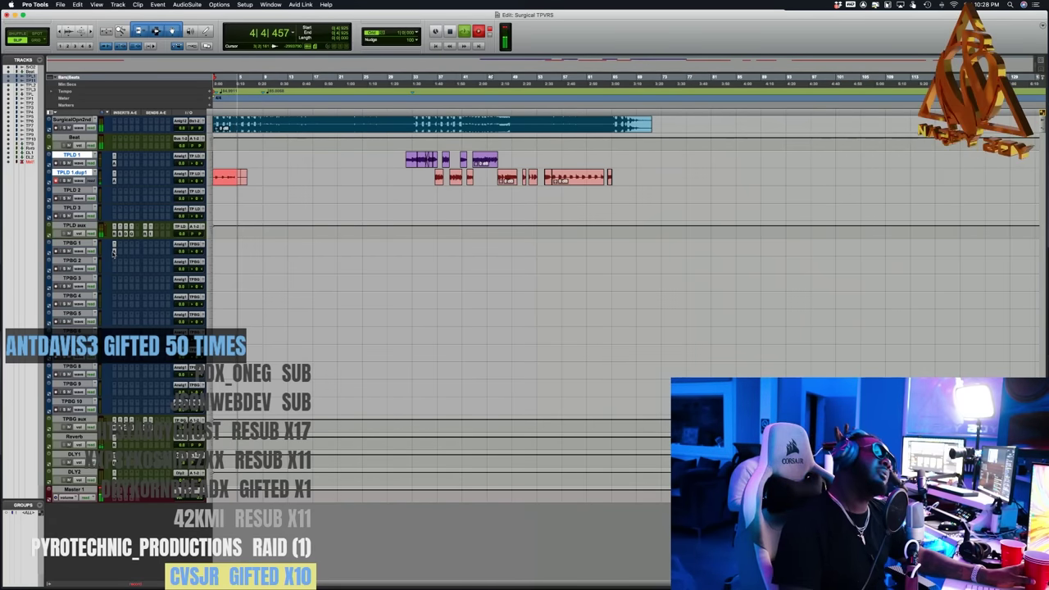
pyautogui.press('space')
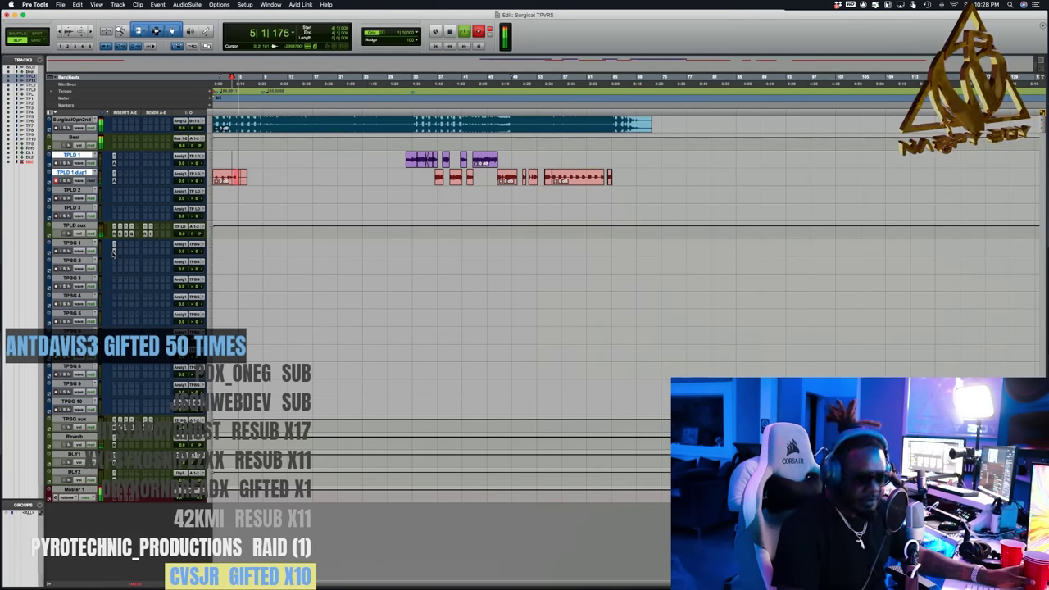
# - Stop recording, play the intro take back and remove the short tail at the end of the TPLD 1.dup1 intro vocal
pyautogui.press('space')
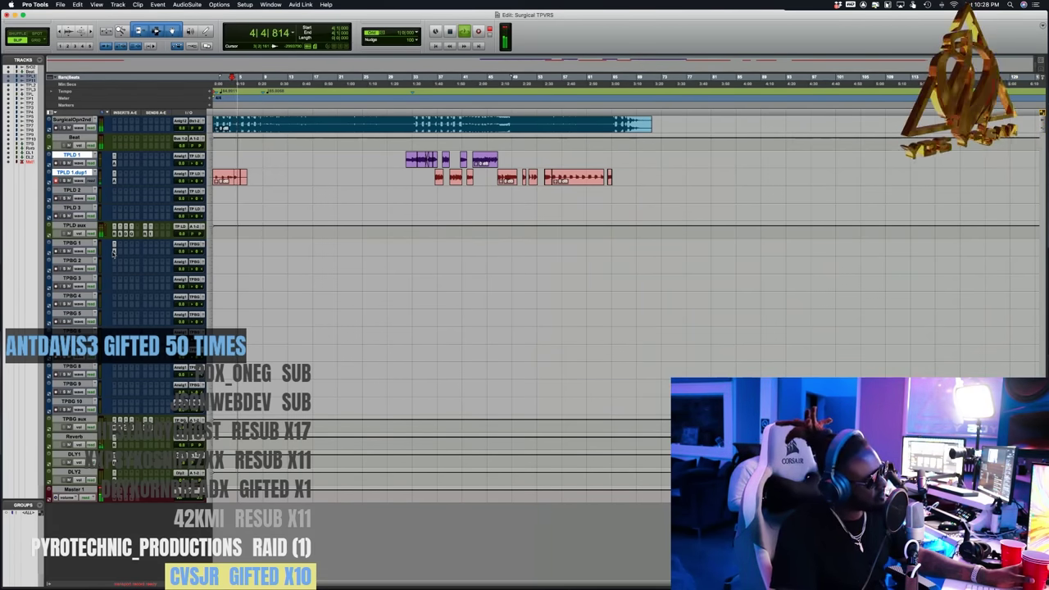
pyautogui.press('space')
pyautogui.press('space')
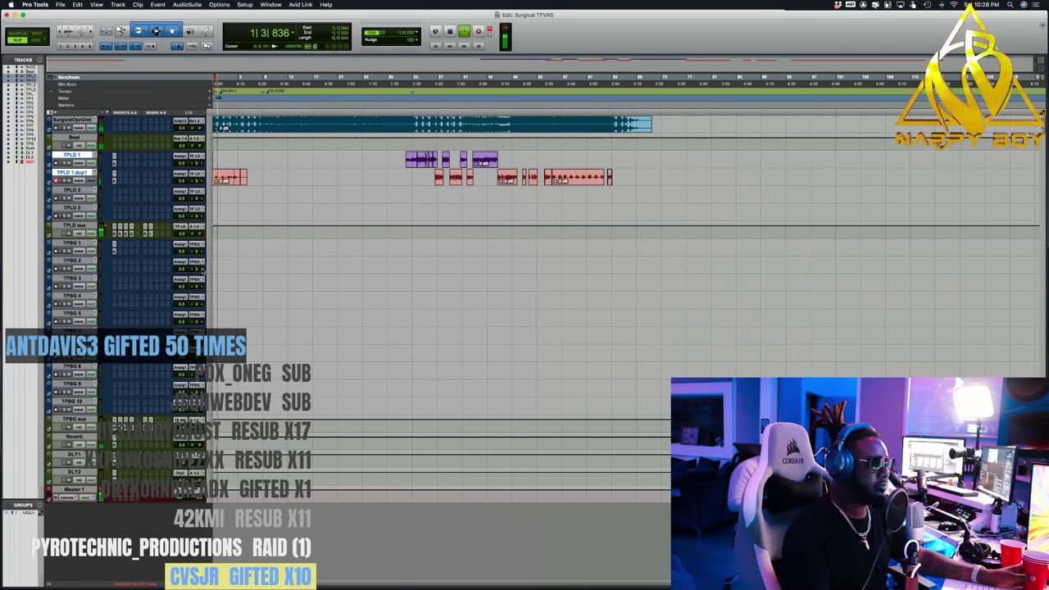
pyautogui.moveTo(244, 182); pyautogui.dragTo(235, 184)
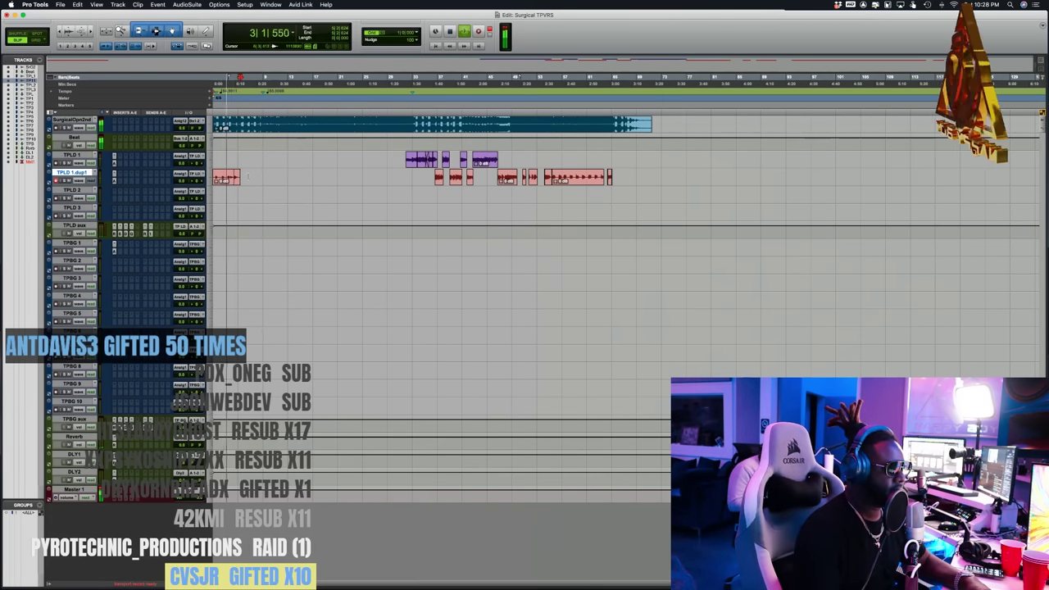
# - Move the intro vocal clip from TPLD 1.dup1 to TPLD 2, keeping it at the start of the song
pyautogui.click(228, 181)
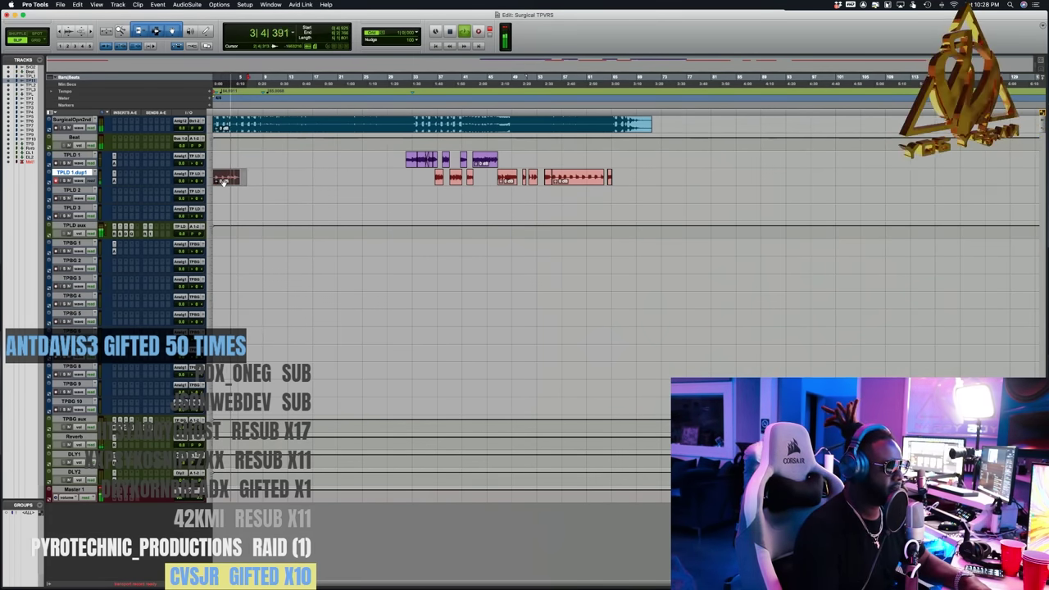
pyautogui.moveTo(223, 182); pyautogui.dragTo(224, 199)
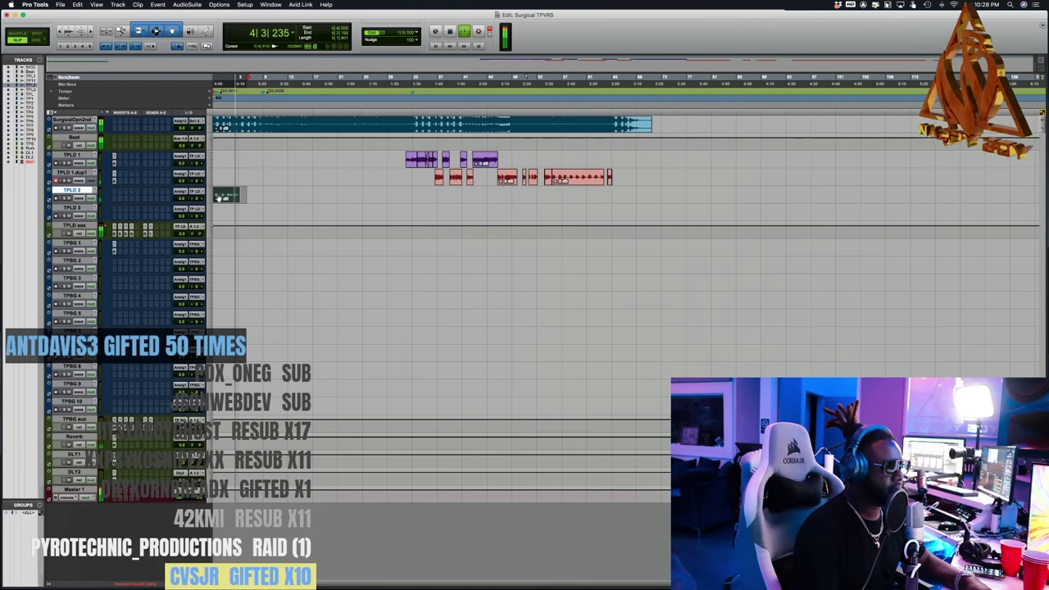
pyautogui.press('space')
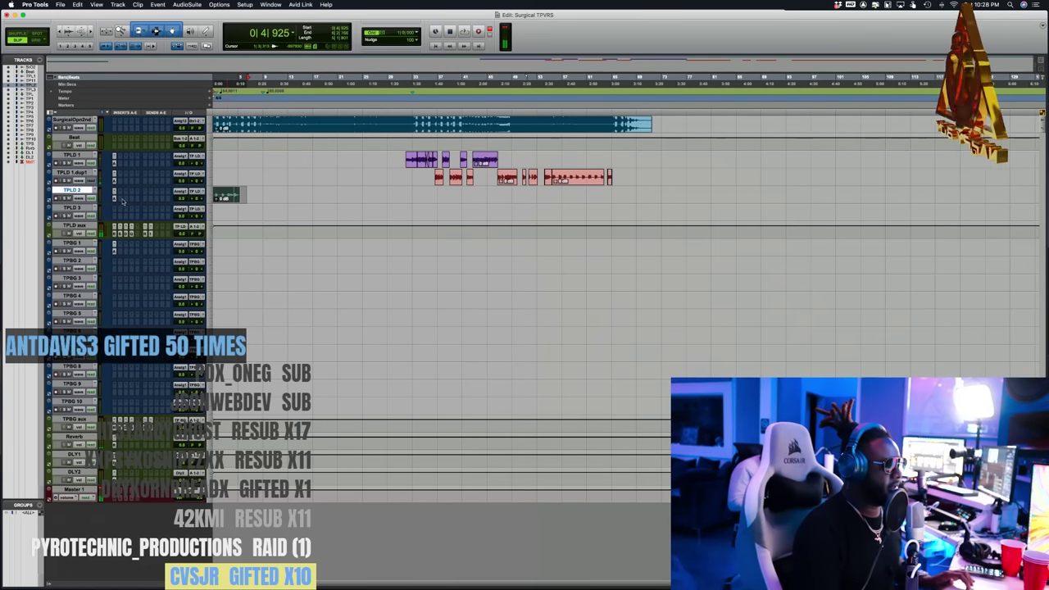
# - Insert the mono FabFilter Pro-Q 3 equalizer in the next free insert slot of TPLD 2
pyautogui.click(120, 200)
pyautogui.moveTo(139, 199)
pyautogui.moveTo(201, 201)
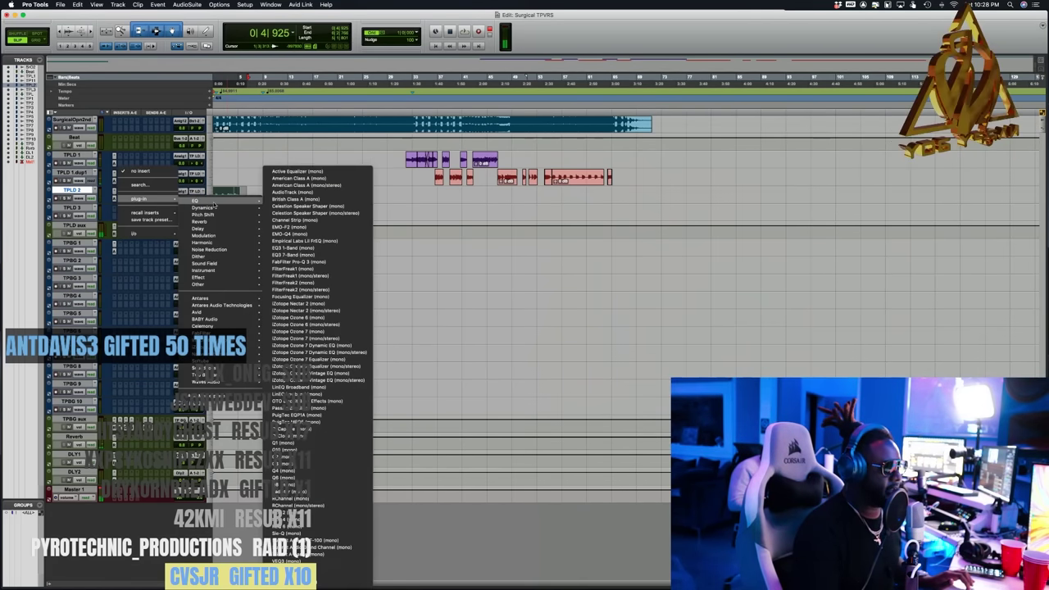
pyautogui.click(304, 244)
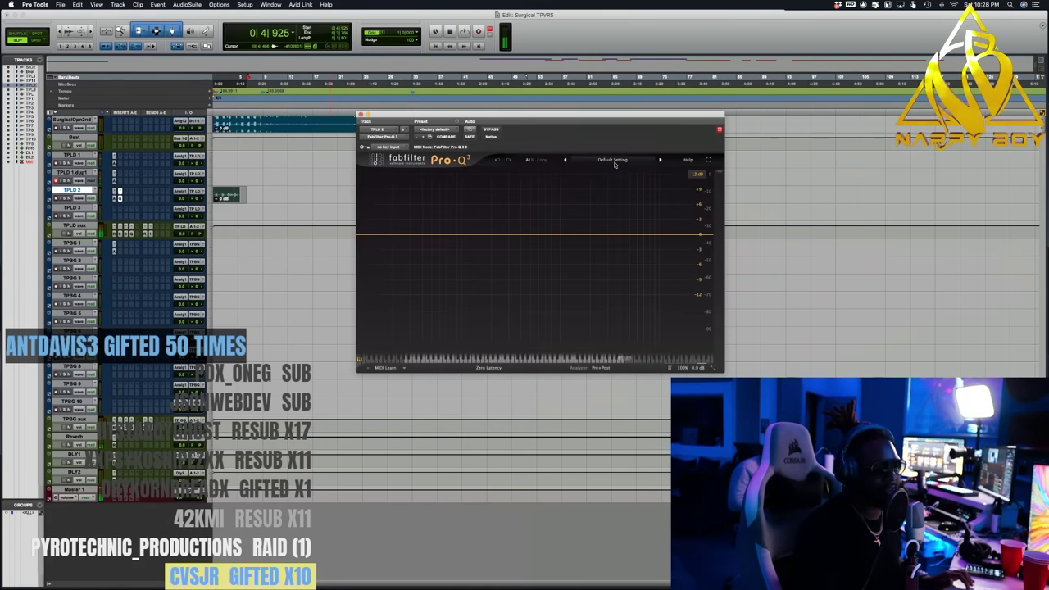
# - Load the Phone preset in the Pro-Q 3 equalizer on TPLD 2 and close the plug-in
pyautogui.click(611, 160)
pyautogui.moveTo(611, 187)
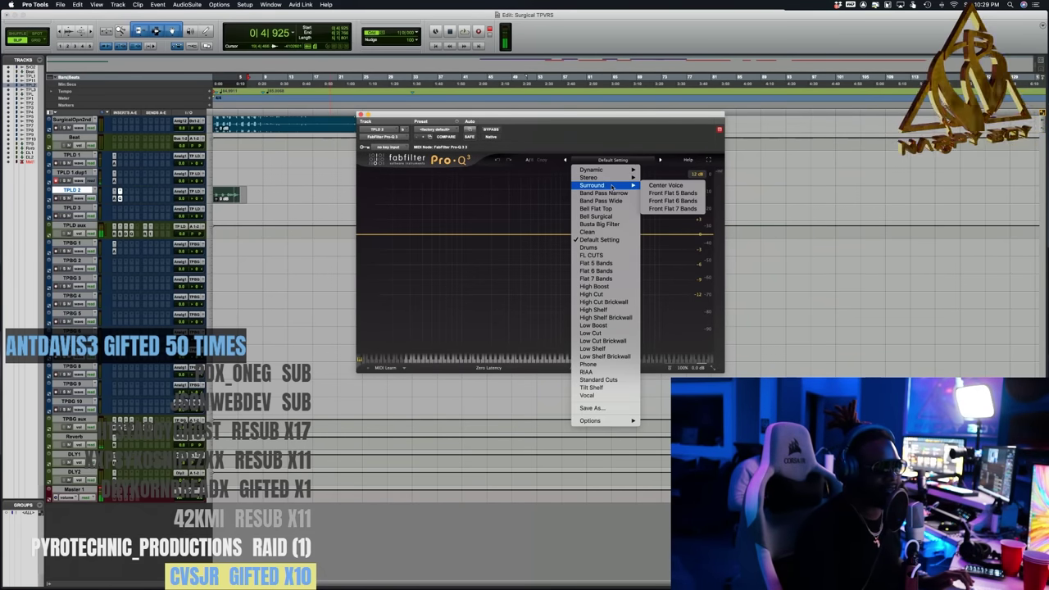
pyautogui.click(614, 365)
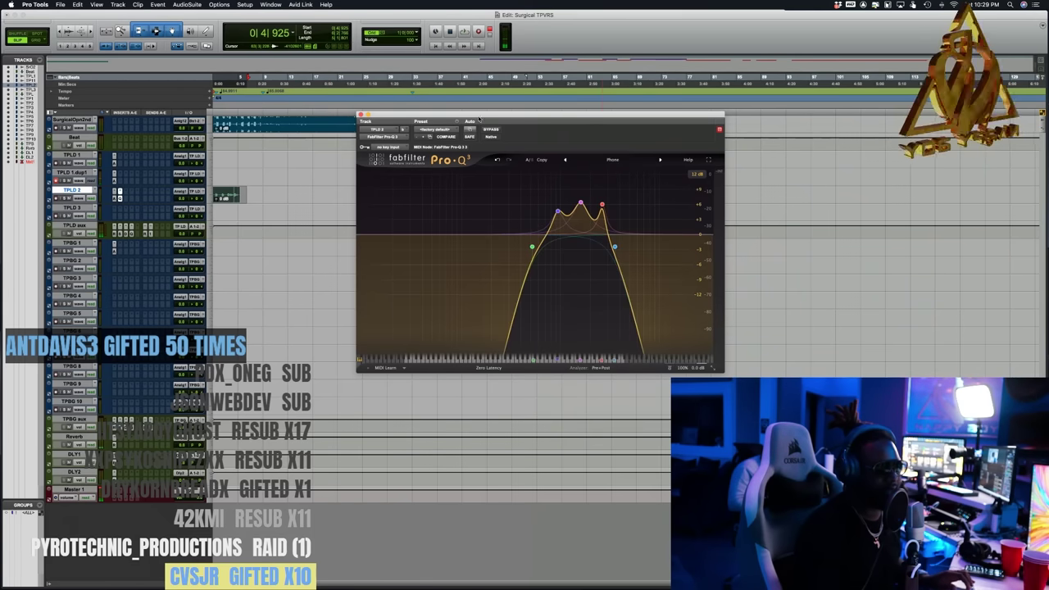
pyautogui.click(361, 115)
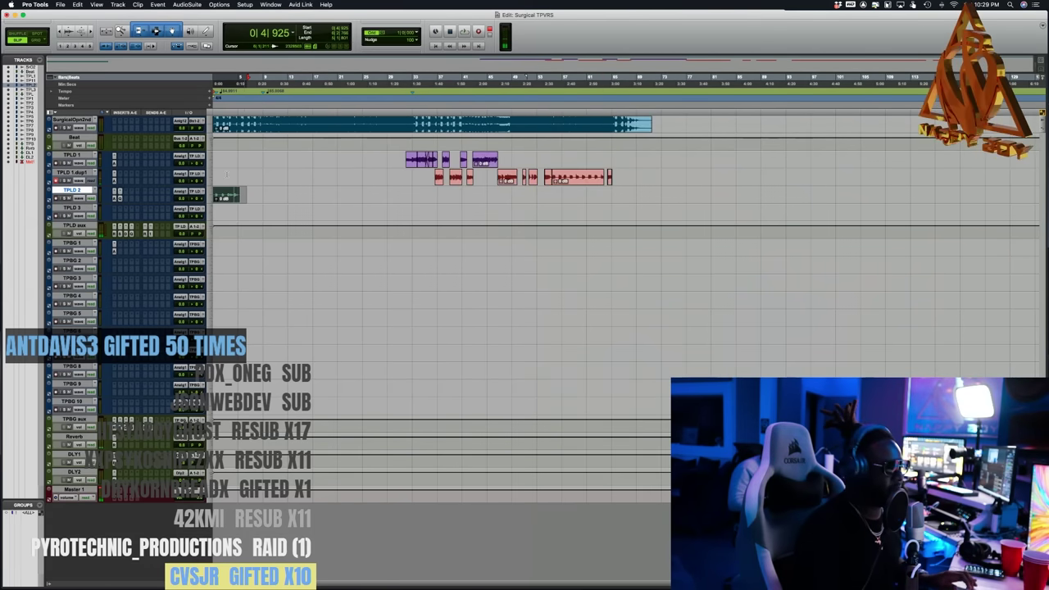
# - Lower the TPLD 2 track volume while playing the intro vocal against the beat
pyautogui.click(181, 200)
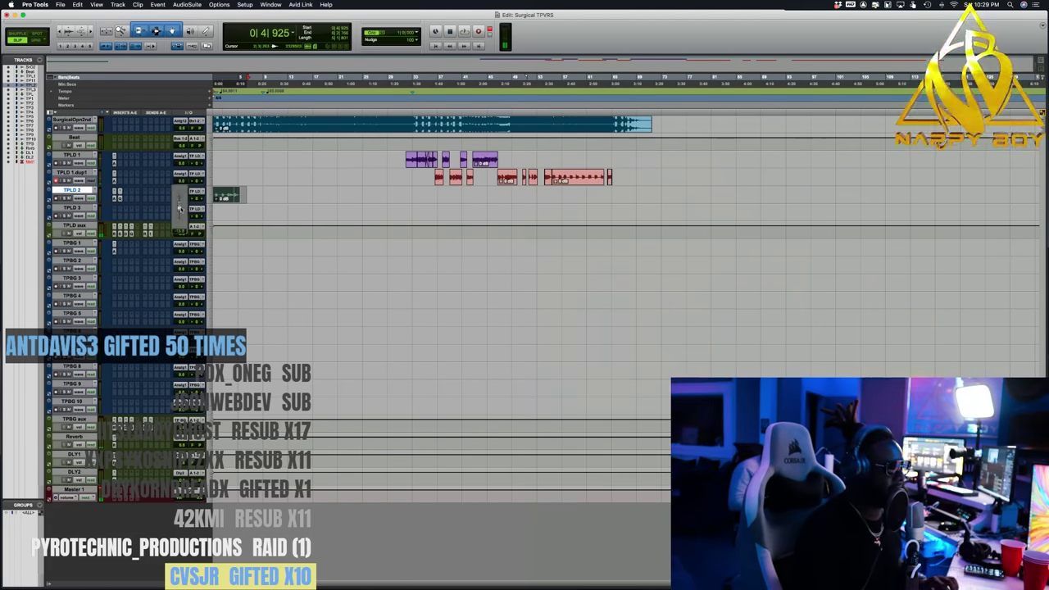
pyautogui.press('space')
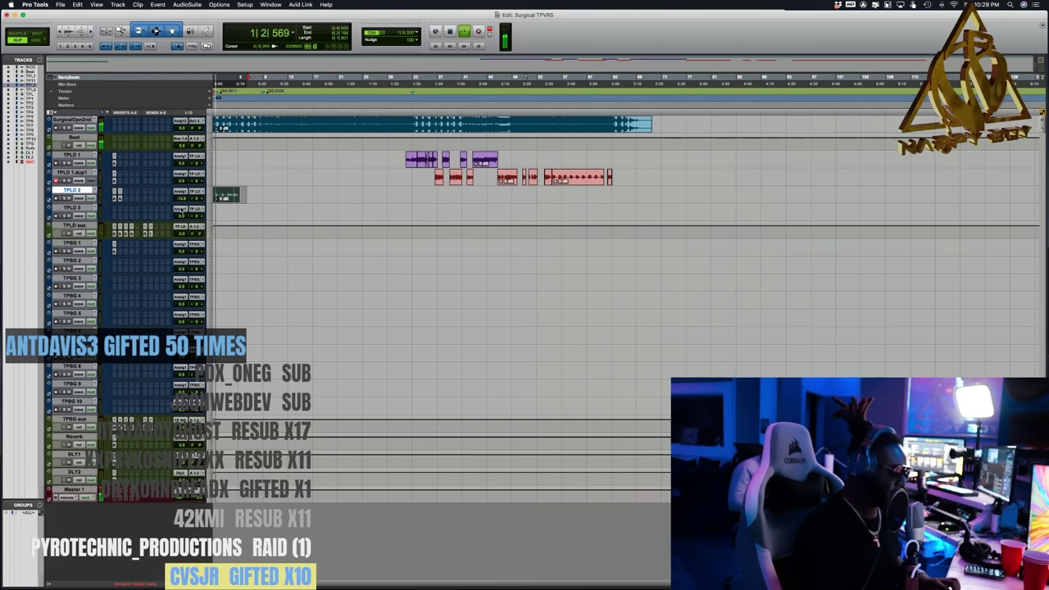
pyautogui.click(183, 198)
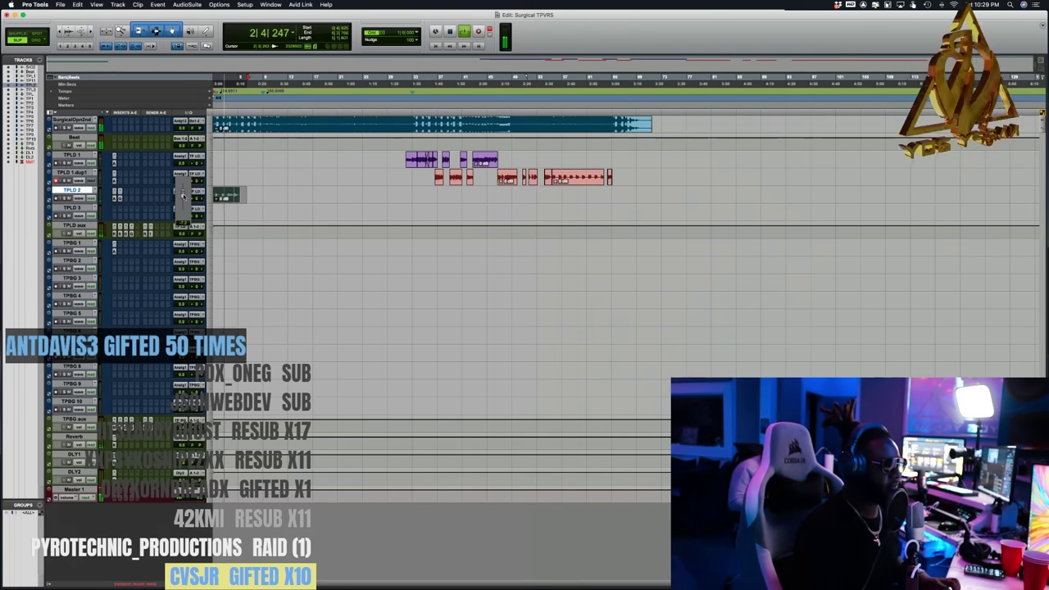
pyautogui.moveTo(183, 197); pyautogui.dragTo(182, 199)
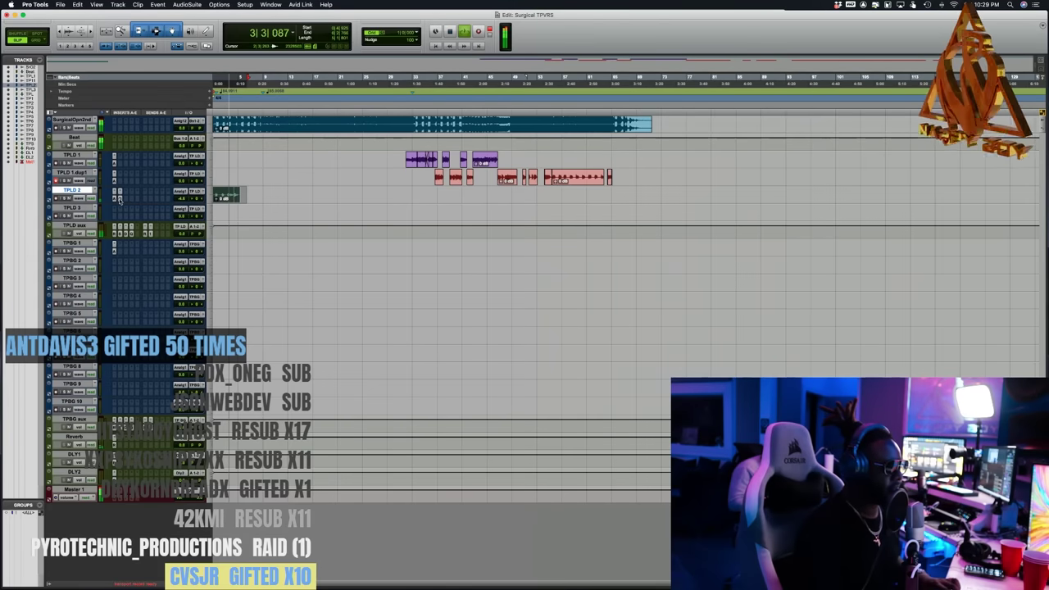
# - Reopen the Pro-Q 3 on TPLD 2 and lower its low-cut band to about 380 Hz
pyautogui.click(119, 198)
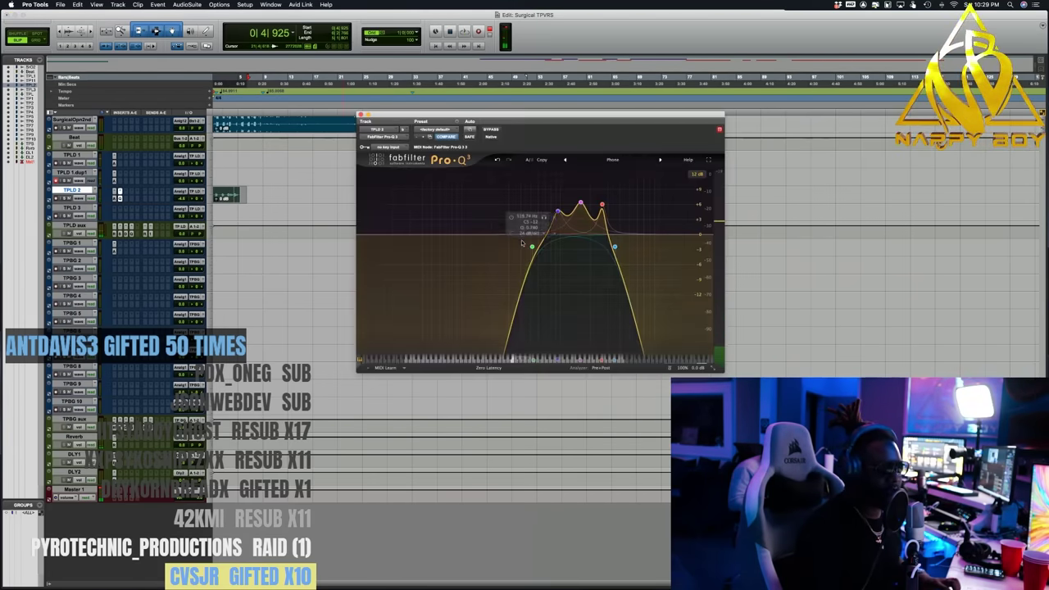
pyautogui.moveTo(532, 247)
pyautogui.mouseDown()
pyautogui.moveTo(478, 242)
pyautogui.moveTo(516, 240)
pyautogui.mouseUp()
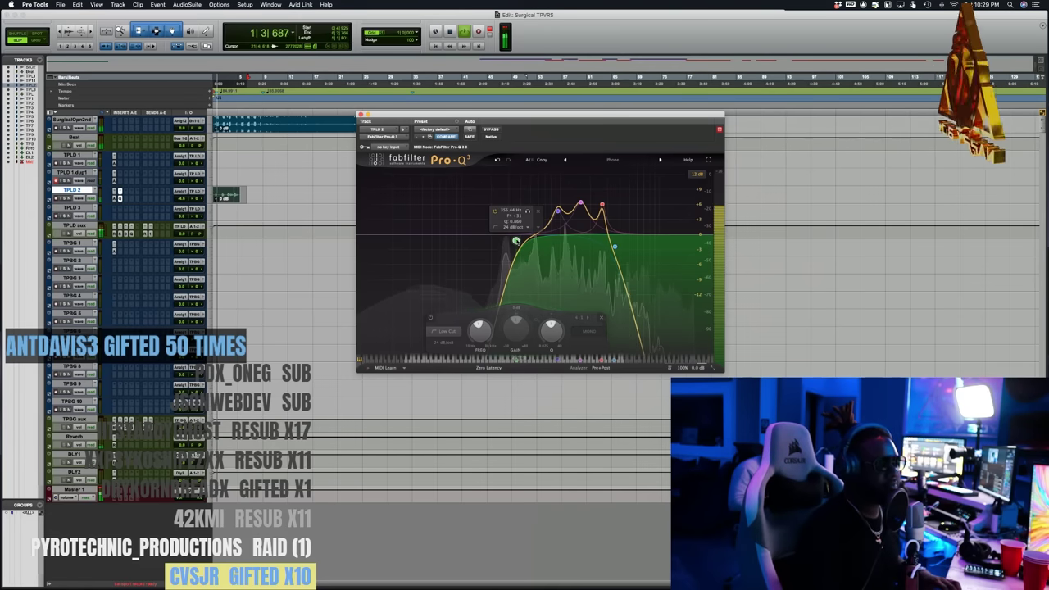
pyautogui.moveTo(515, 241); pyautogui.dragTo(519, 240)
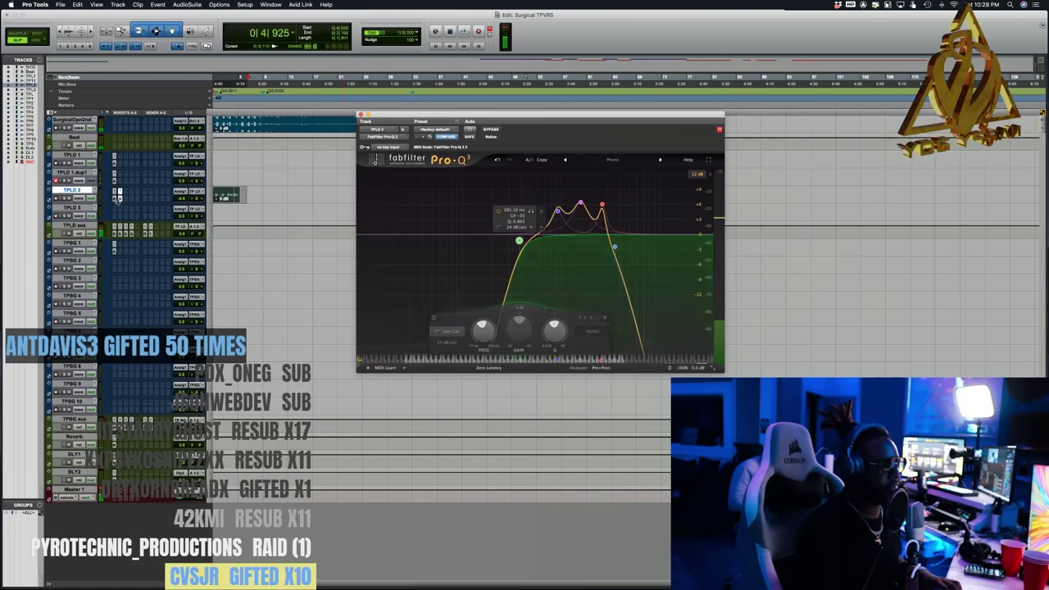
# - Reduce the TPLD 2 track volume further and audition the filtered intro vocal
pyautogui.click(180, 198)
pyautogui.press('space')
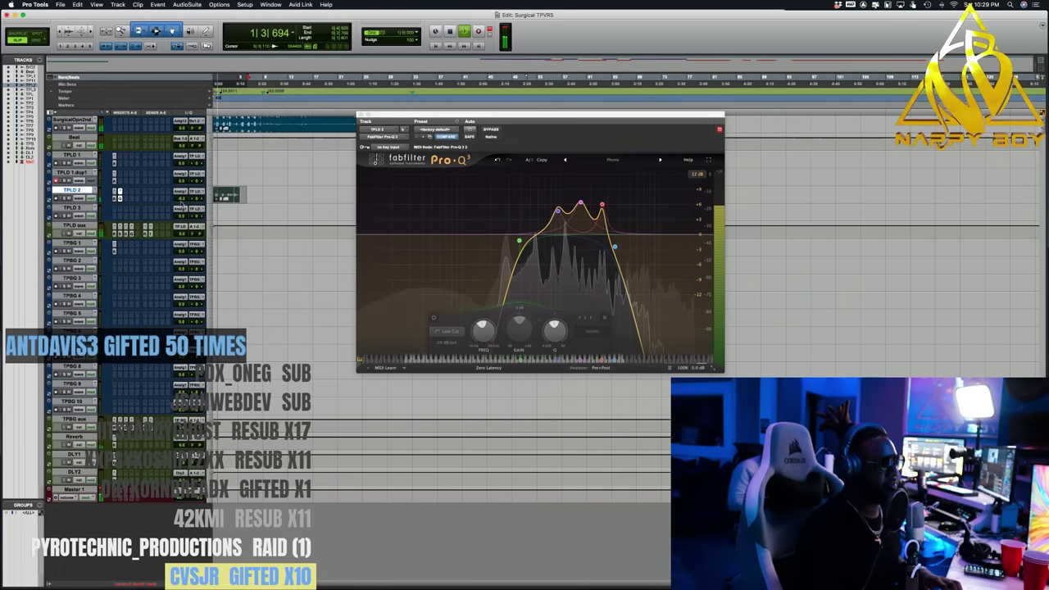
pyautogui.press('space')
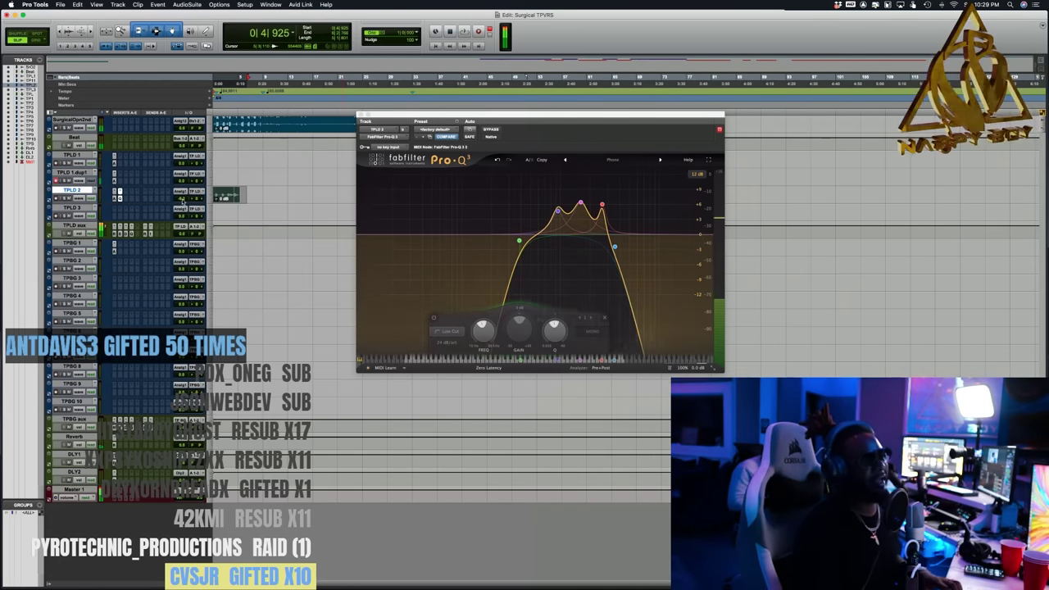
pyautogui.press('space')
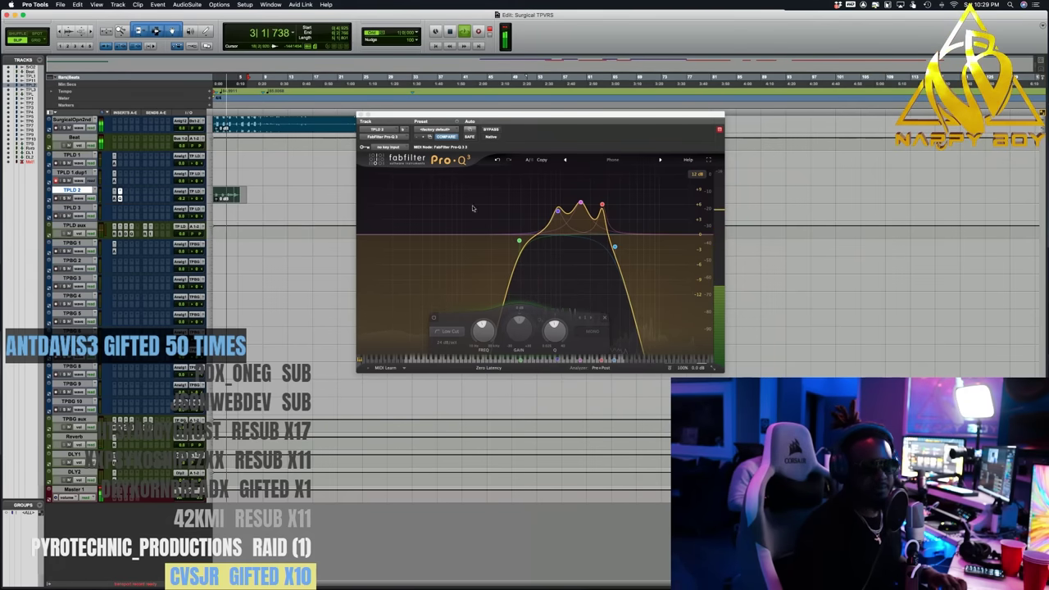
pyautogui.moveTo(519, 240)
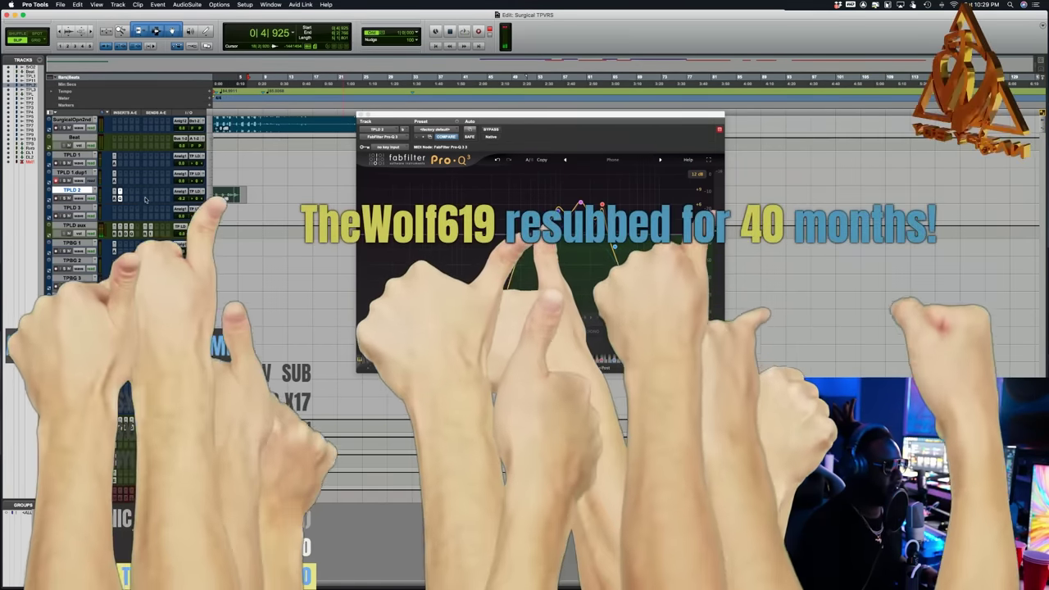
# - Add a reverb send to TPLD 2, raise its send level during playback and close the send controls
pyautogui.click(143, 197)
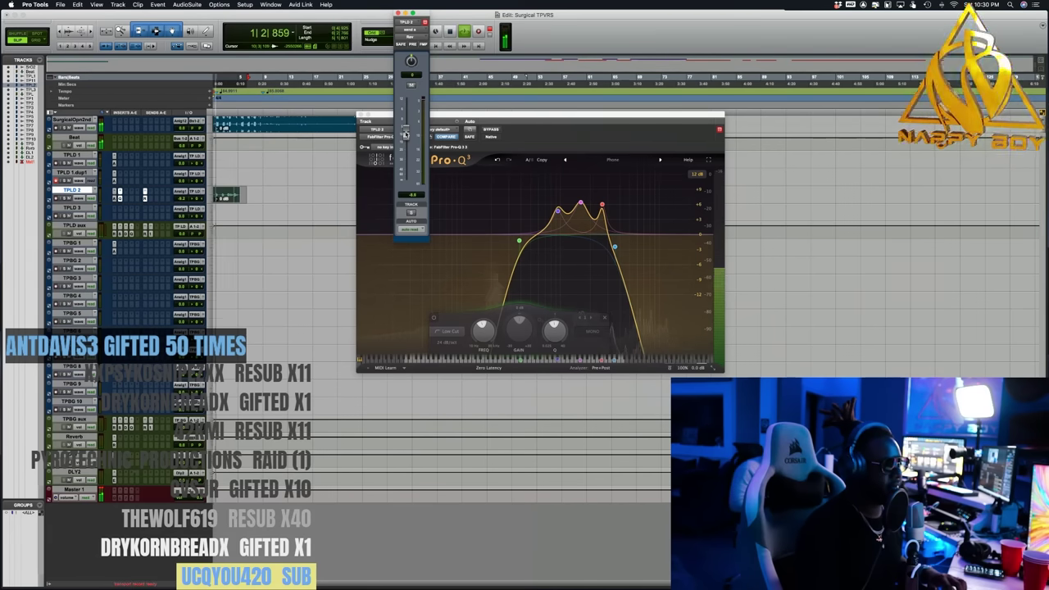
pyautogui.moveTo(404, 133); pyautogui.dragTo(404, 124)
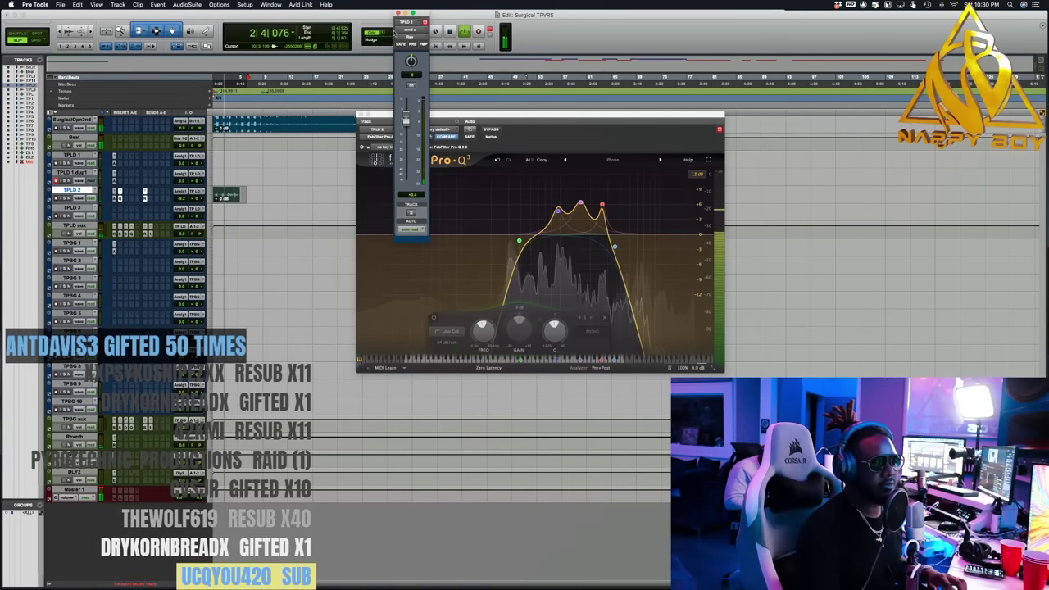
pyautogui.press('space')
pyautogui.click(398, 14)
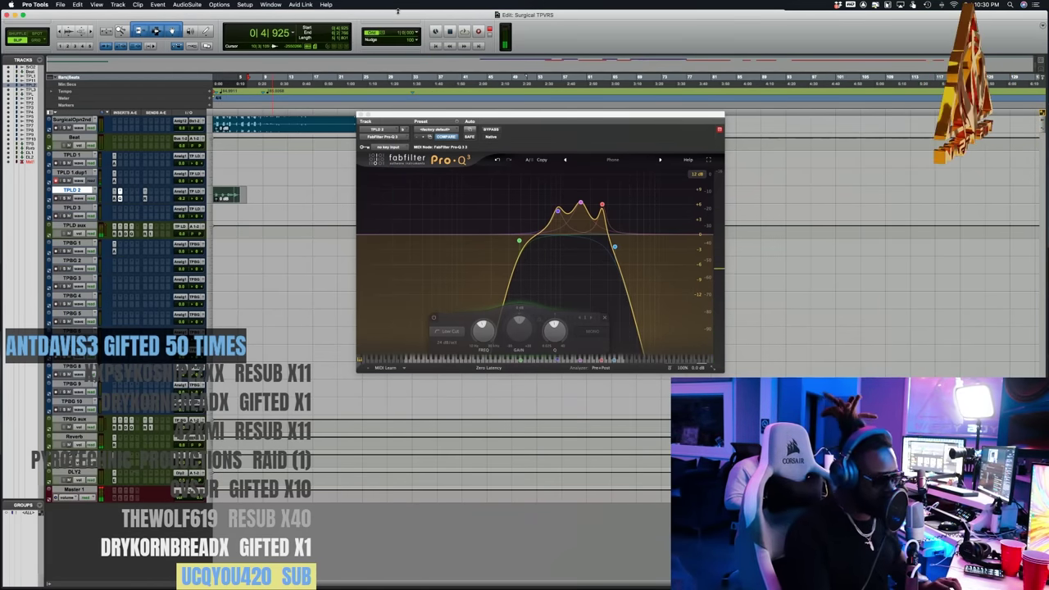
# - Play back the intro vocal with its phone EQ and reverb, and save the session
pyautogui.press('space')
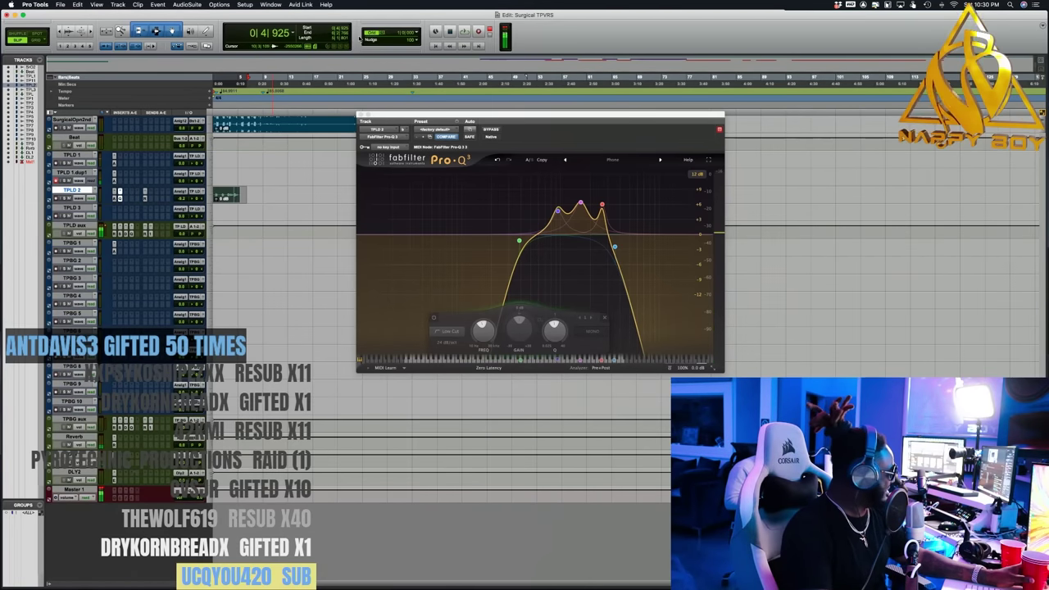
pyautogui.press('space')
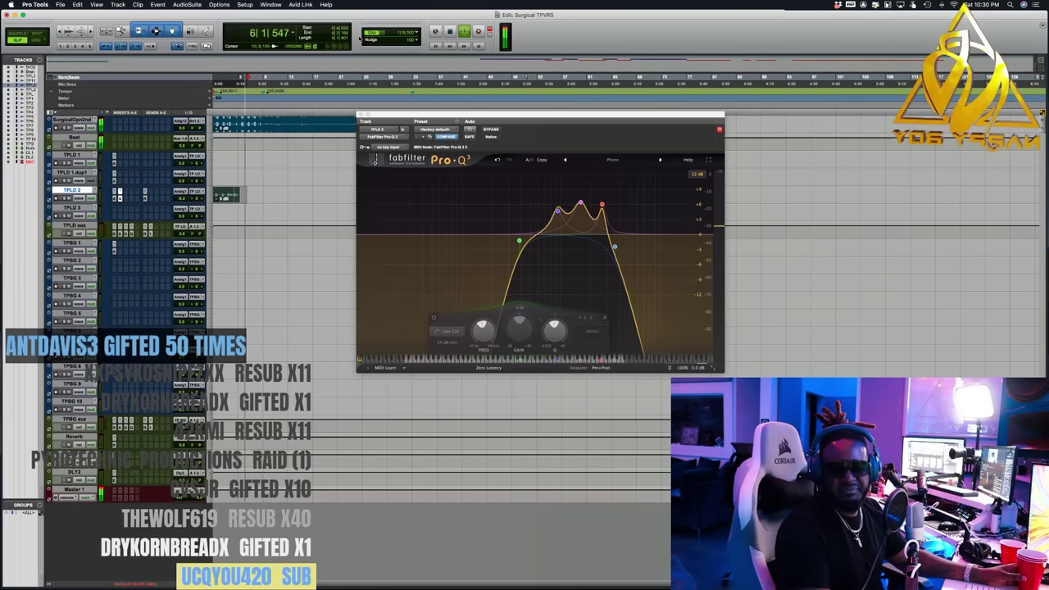
pyautogui.press('space')
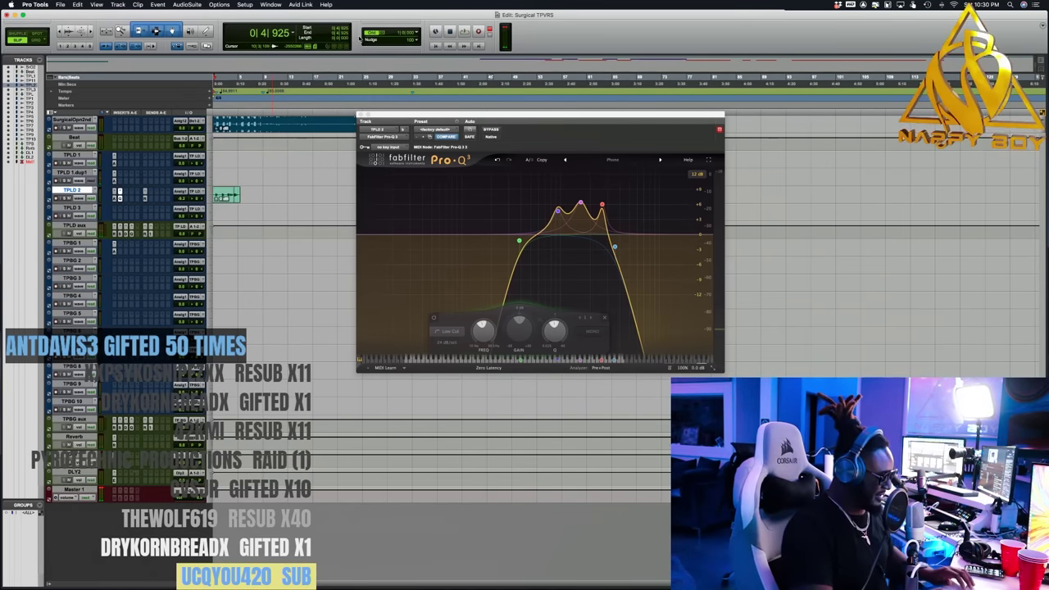
pyautogui.press('super+s')
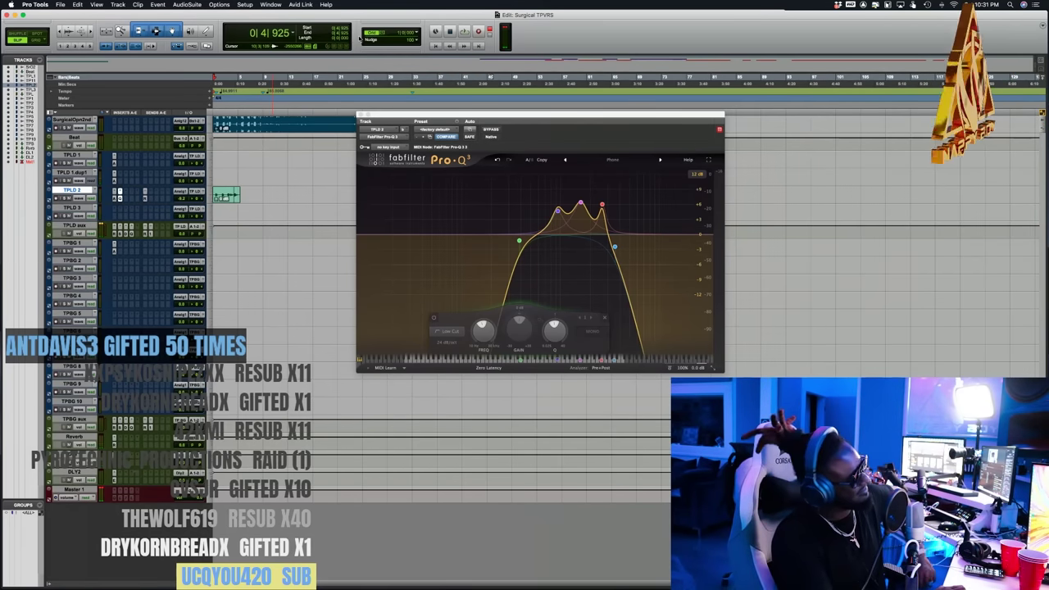
# - Close the equalizer and consolidate the separate vocal clips on TPLD 1 and TPLD 1.dup1 into one continuous clip per track
pyautogui.press('space')
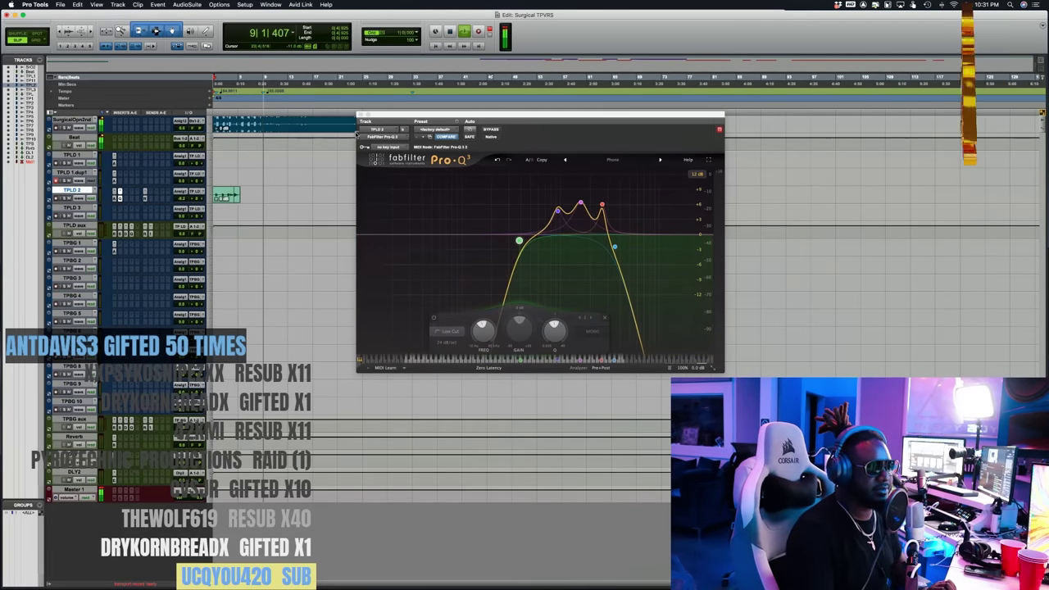
pyautogui.click(360, 115)
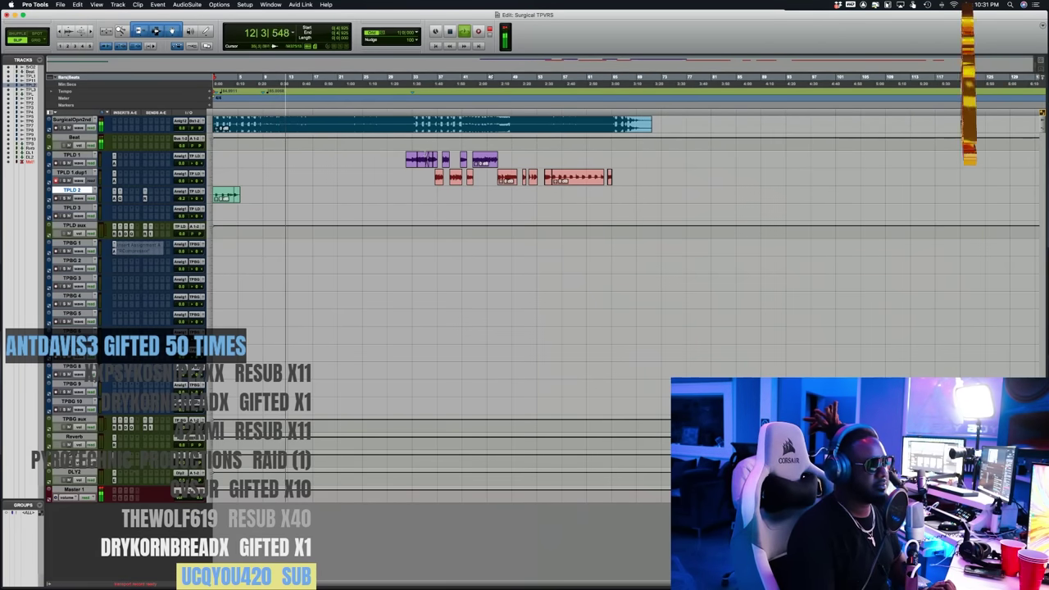
pyautogui.click(426, 159)
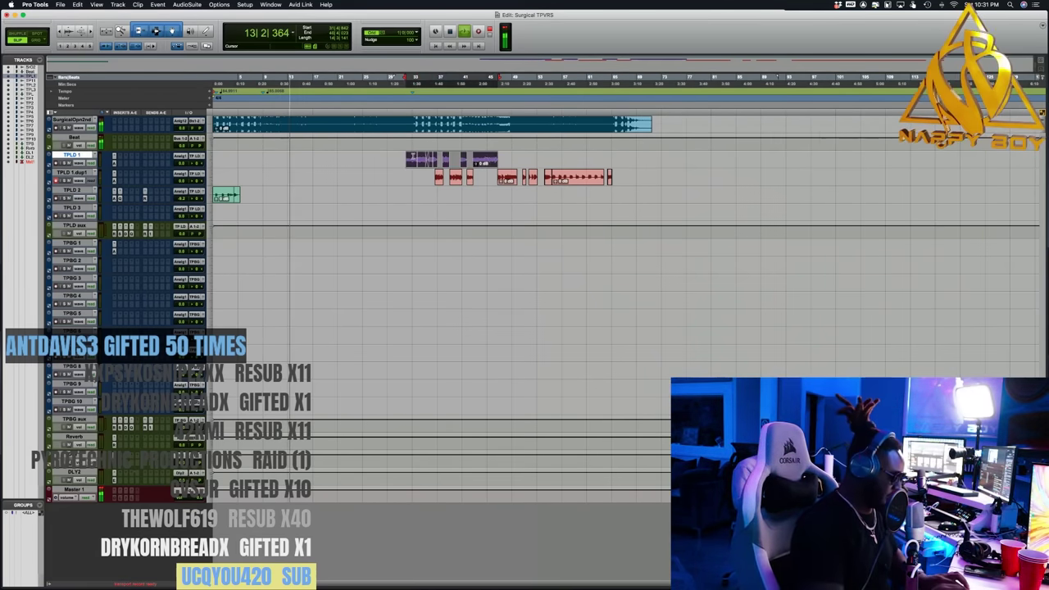
pyautogui.click(412, 157)
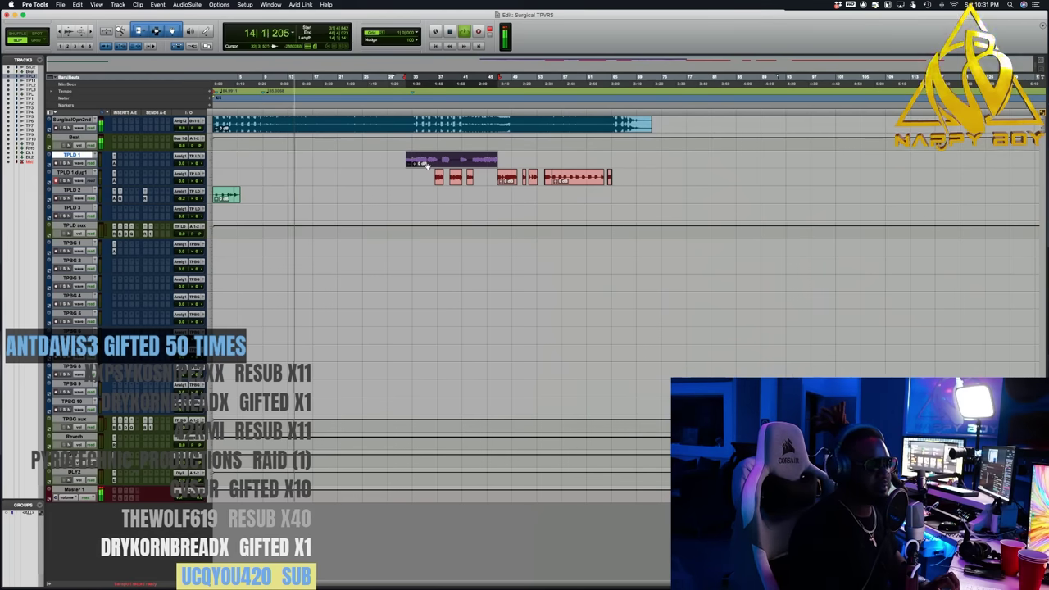
pyautogui.click(491, 177)
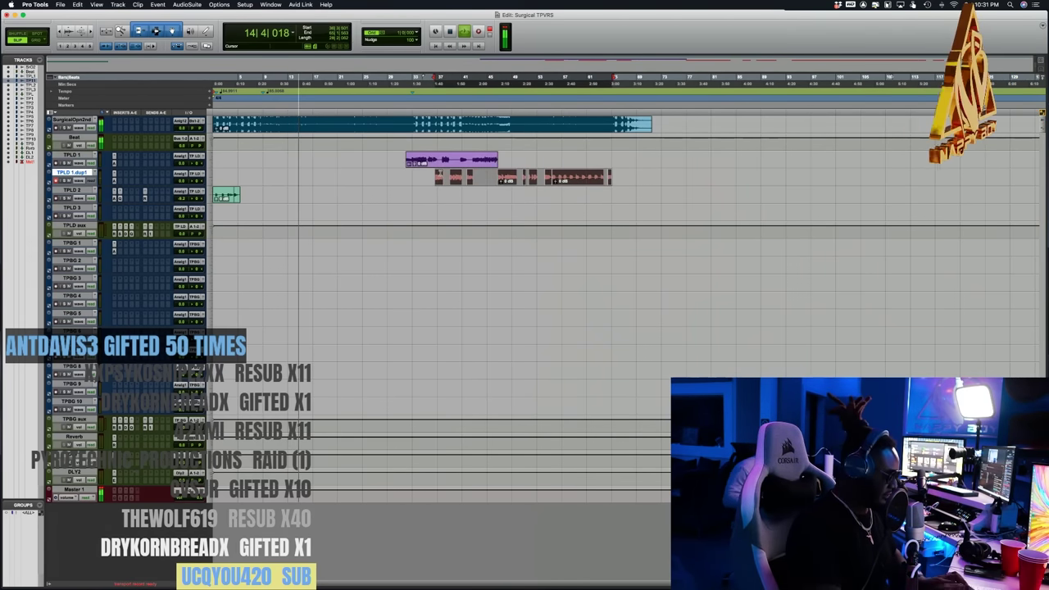
pyautogui.click(441, 173)
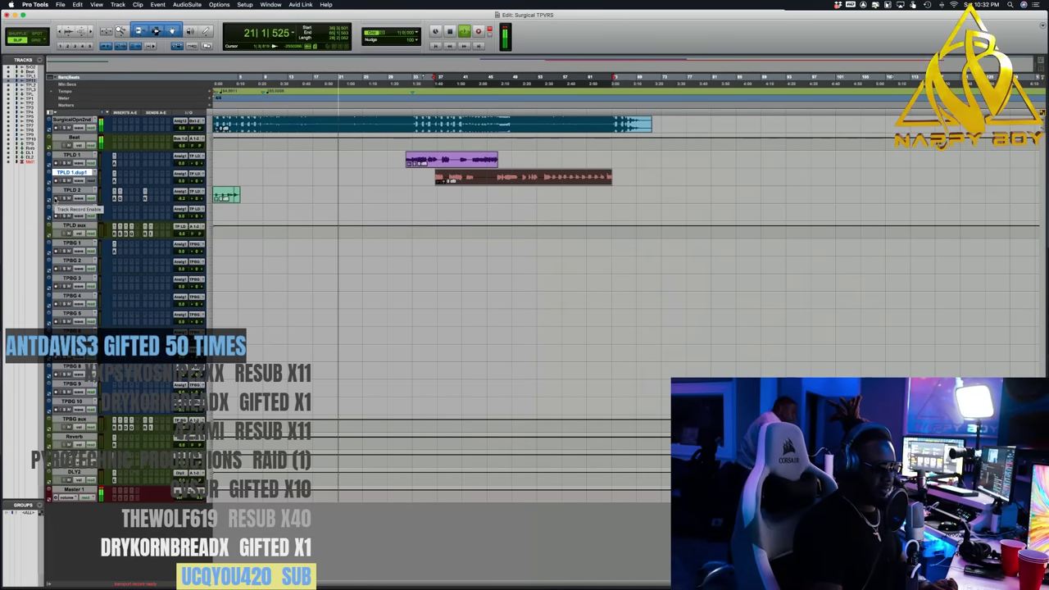
# - Record a lead vocal take on TPLD 2, starting playback from bar 12 and punching in around bar 13
pyautogui.press('space')
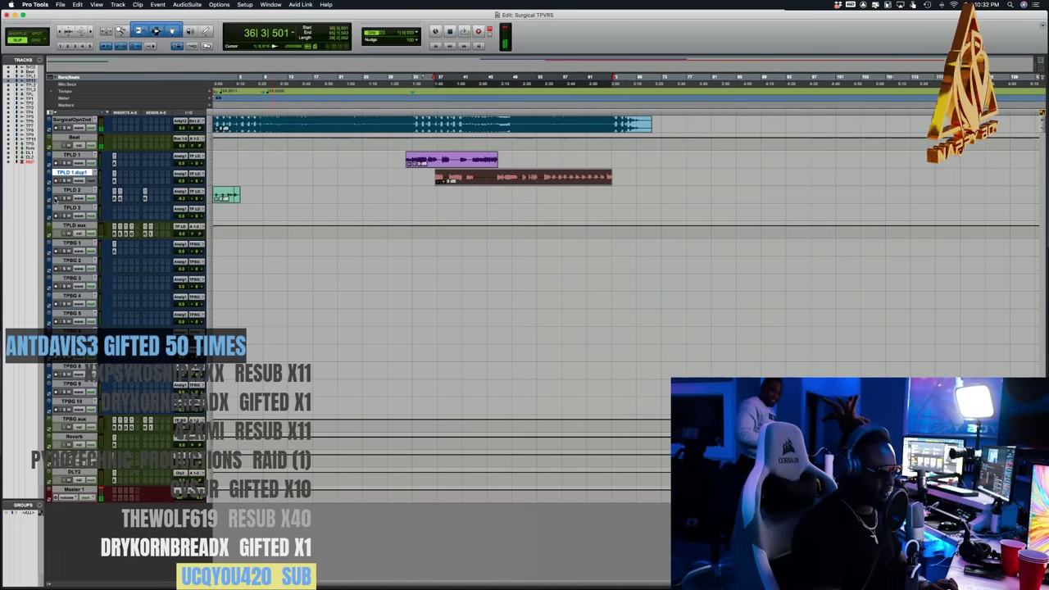
pyautogui.click(283, 194)
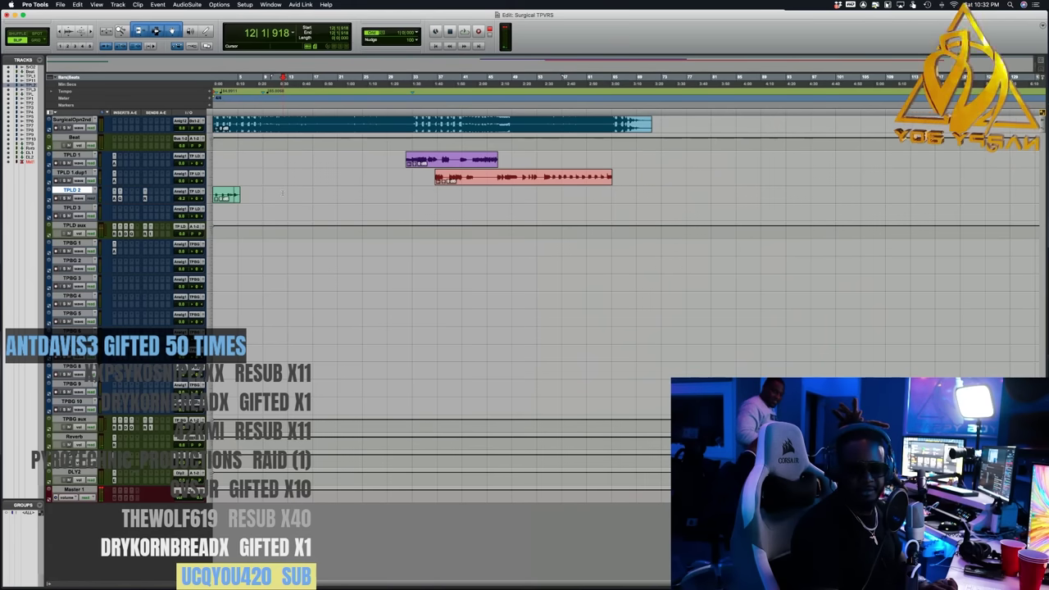
pyautogui.press('space')
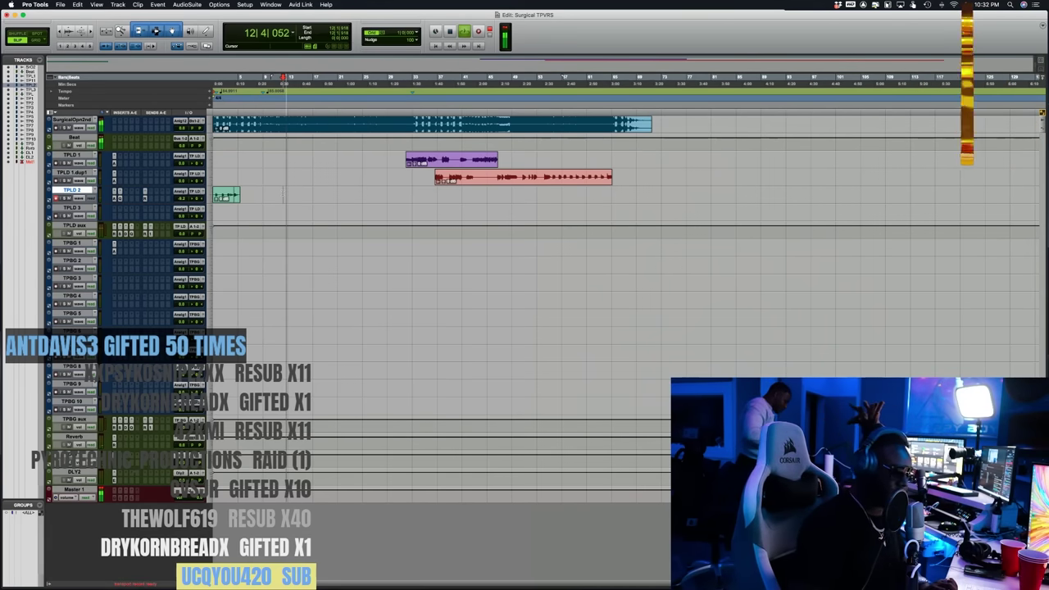
pyautogui.press('F12')
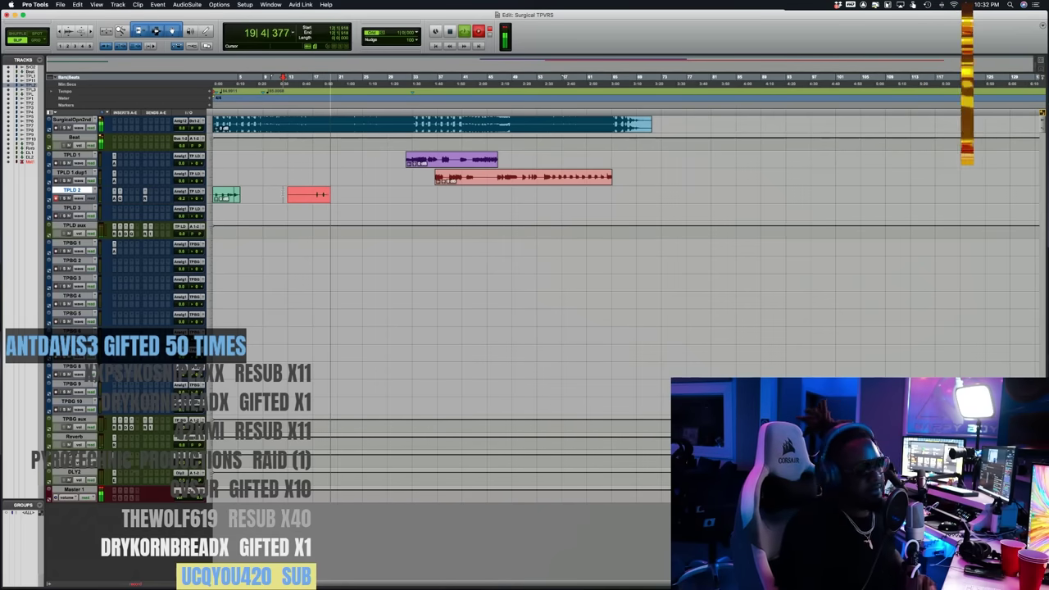
pyautogui.press('space')
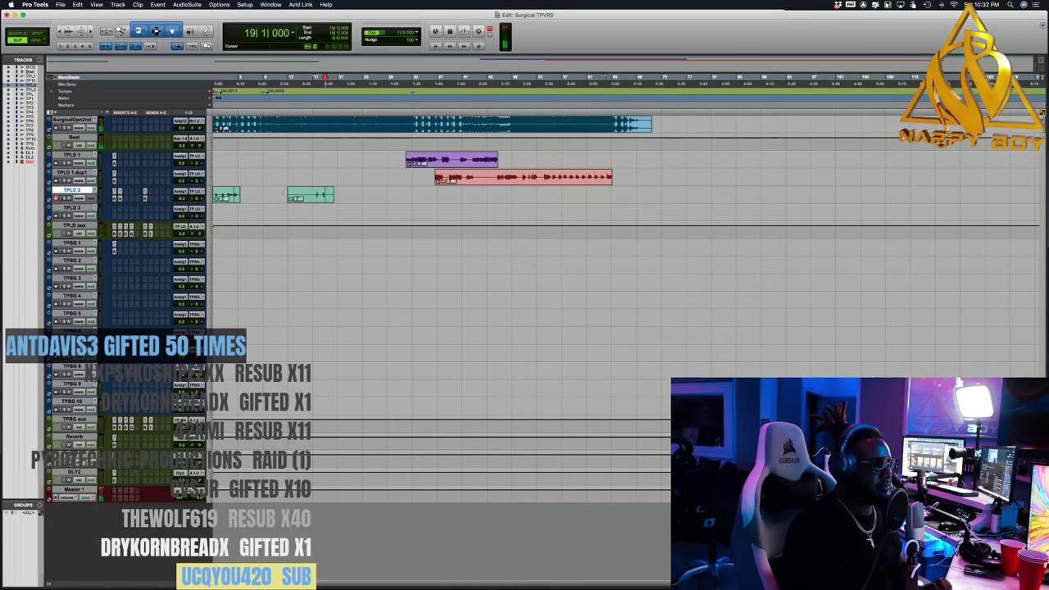
# - Try recording the following vocal phrase on TPLD 2 from bar 19
pyautogui.press('space')
pyautogui.press('F12')
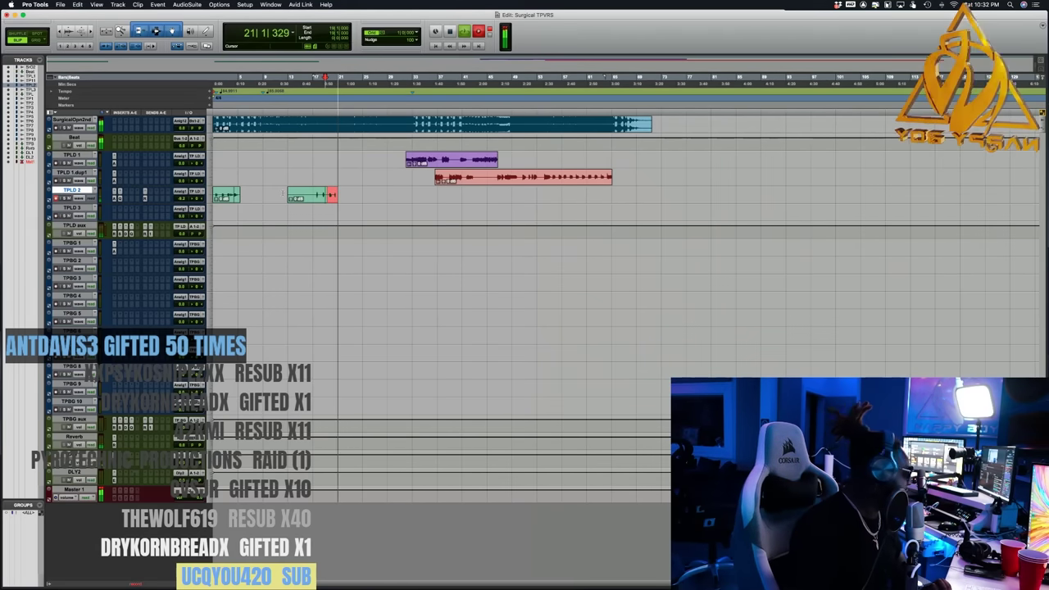
pyautogui.press('space')
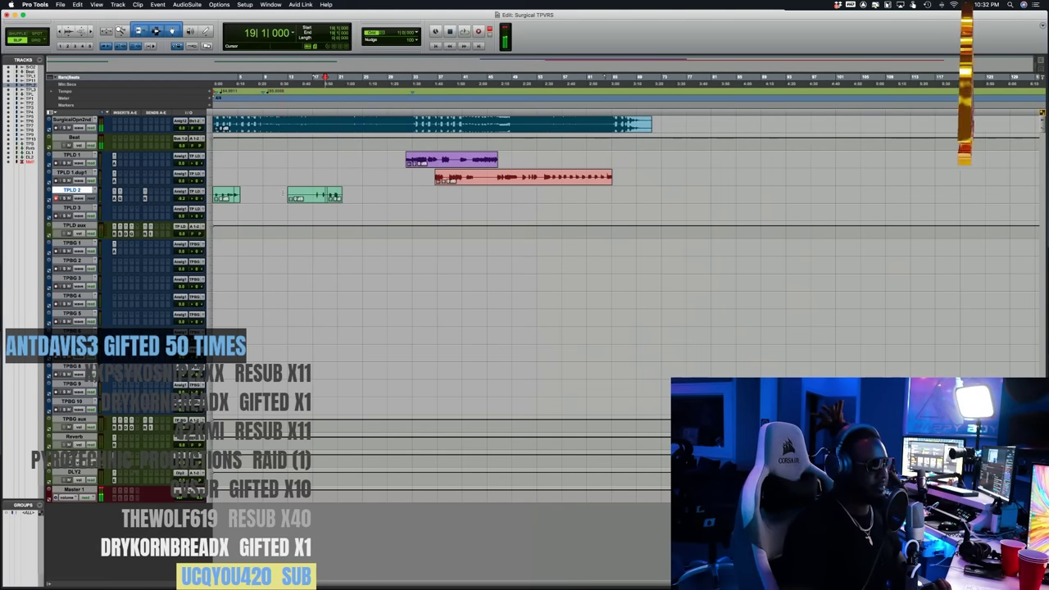
# - Record the remaining lead phrases on TPLD 2 in successive punch-ins, filling the section up to about bar 32
pyautogui.press('super+space')
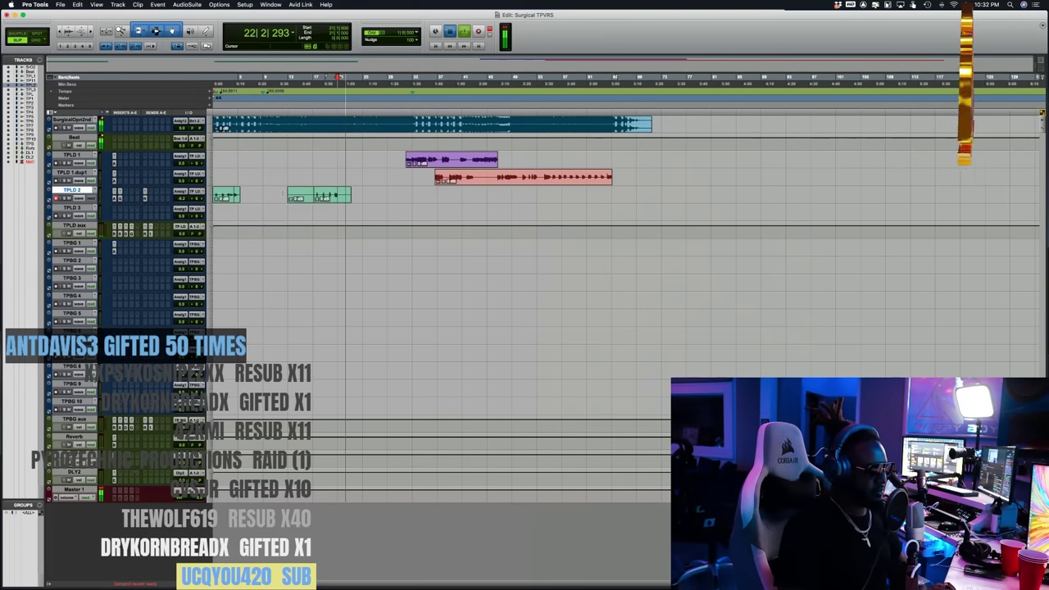
pyautogui.press('space')
pyautogui.press('super+space')
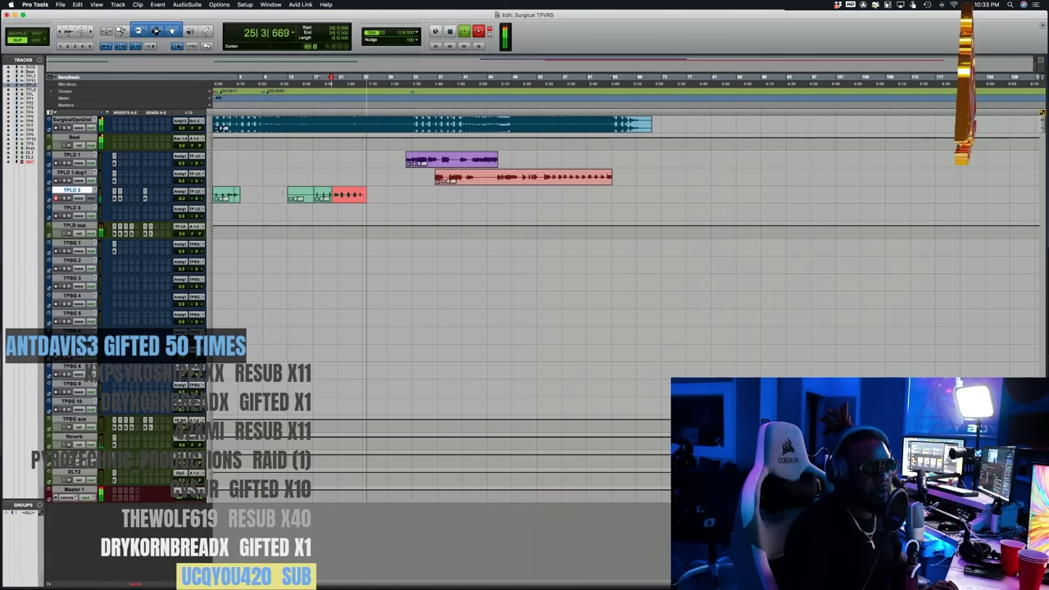
pyautogui.press('space')
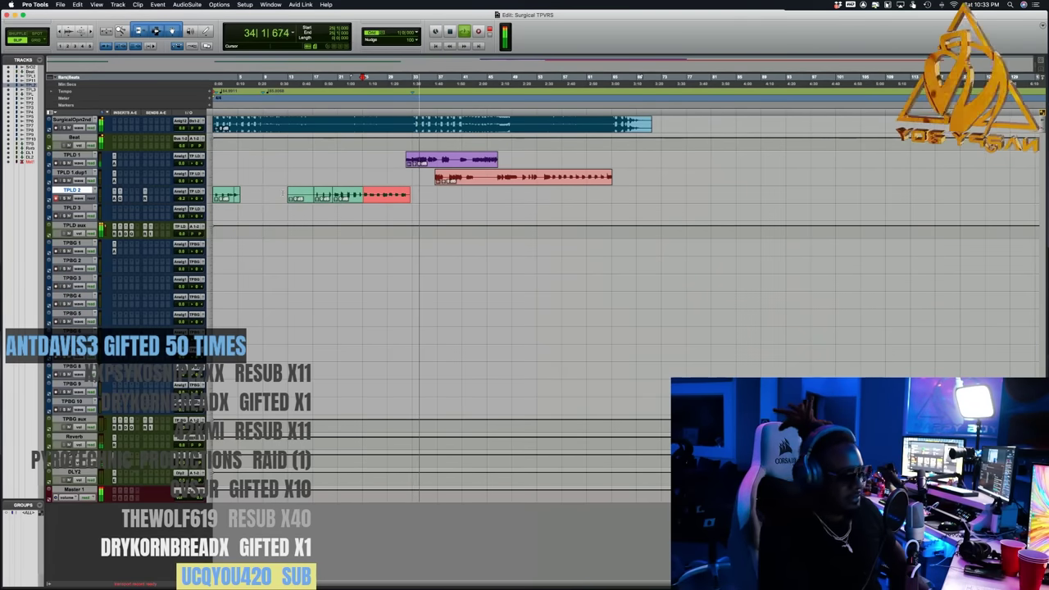
pyautogui.press('space')
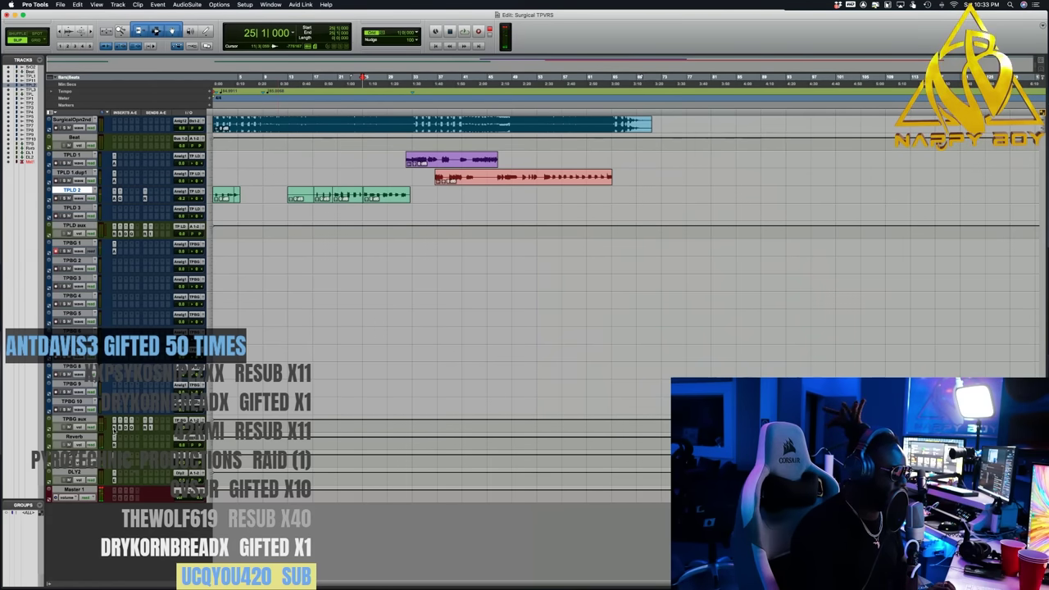
# - Lower the threshold and raise the output gain of the Renaissance Compressor on TPBG aux, and close the plug-in
pyautogui.click(114, 423)
pyautogui.moveTo(402, 190); pyautogui.dragTo(402, 222)
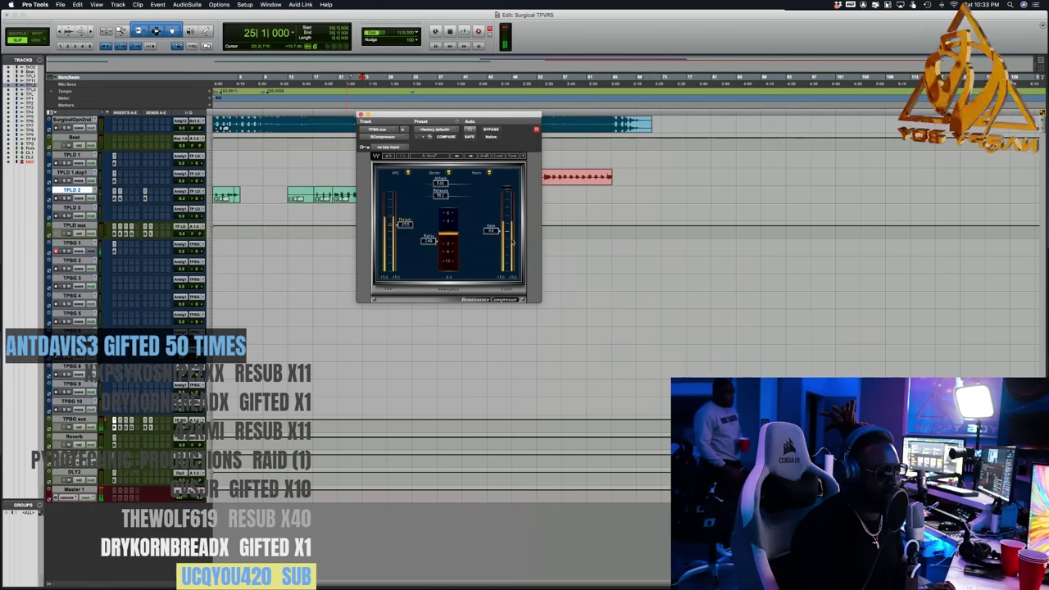
pyautogui.moveTo(490, 229); pyautogui.dragTo(492, 213)
pyautogui.click(536, 129)
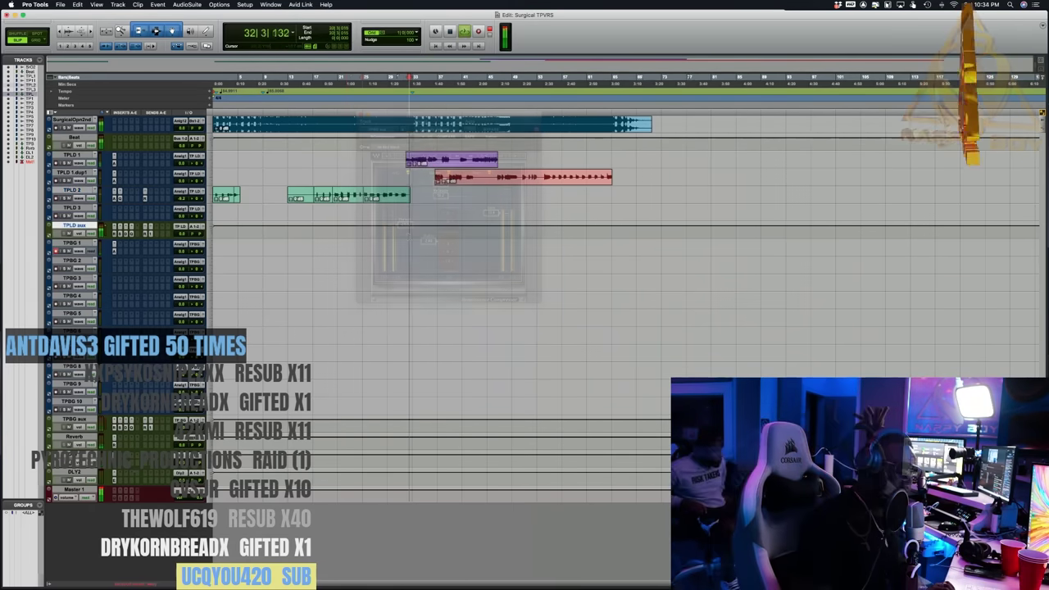
# - Audition the song from bar 32 and check the Auto-Tune Live settings on TPBG 1
pyautogui.click(410, 235)
pyautogui.press('space')
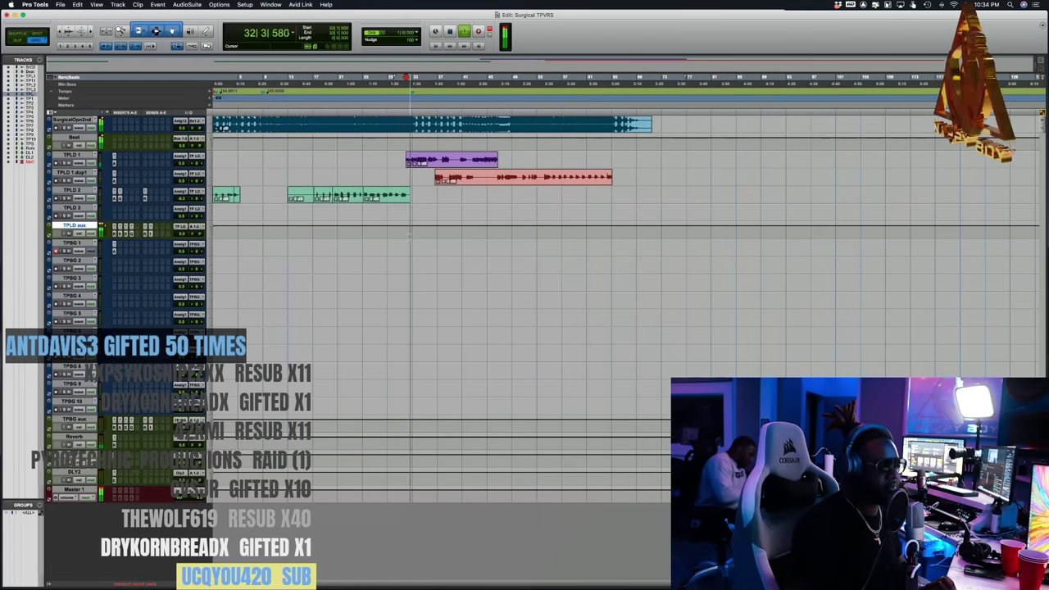
pyautogui.press('space')
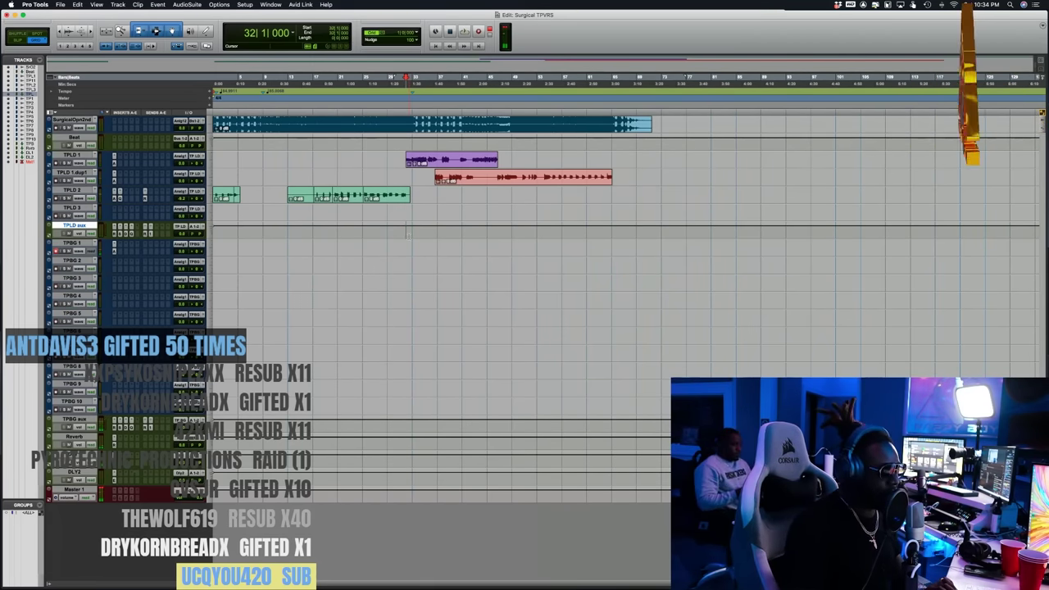
pyautogui.click(114, 246)
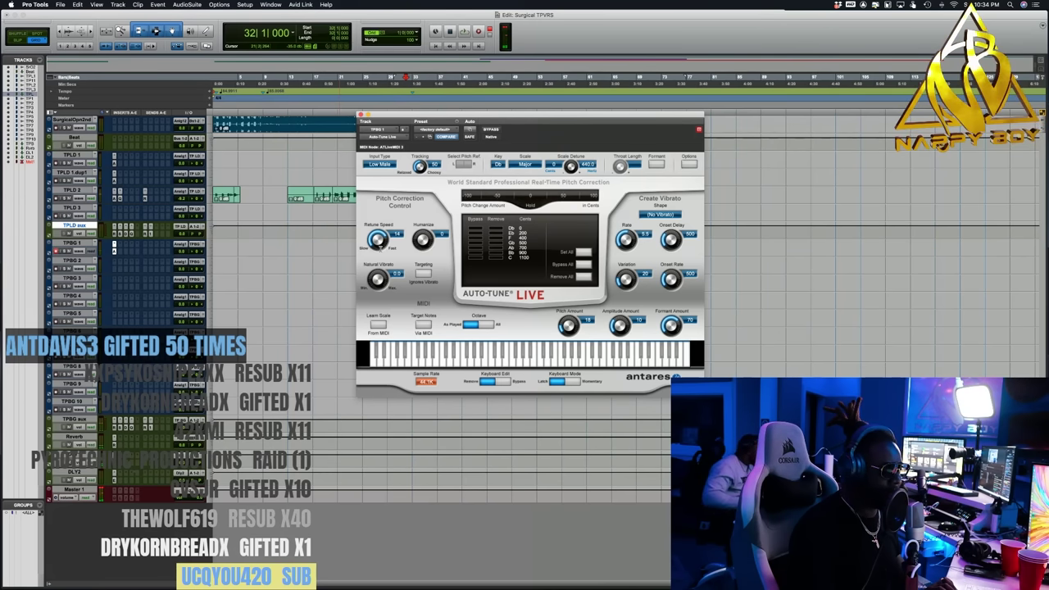
pyautogui.click(360, 115)
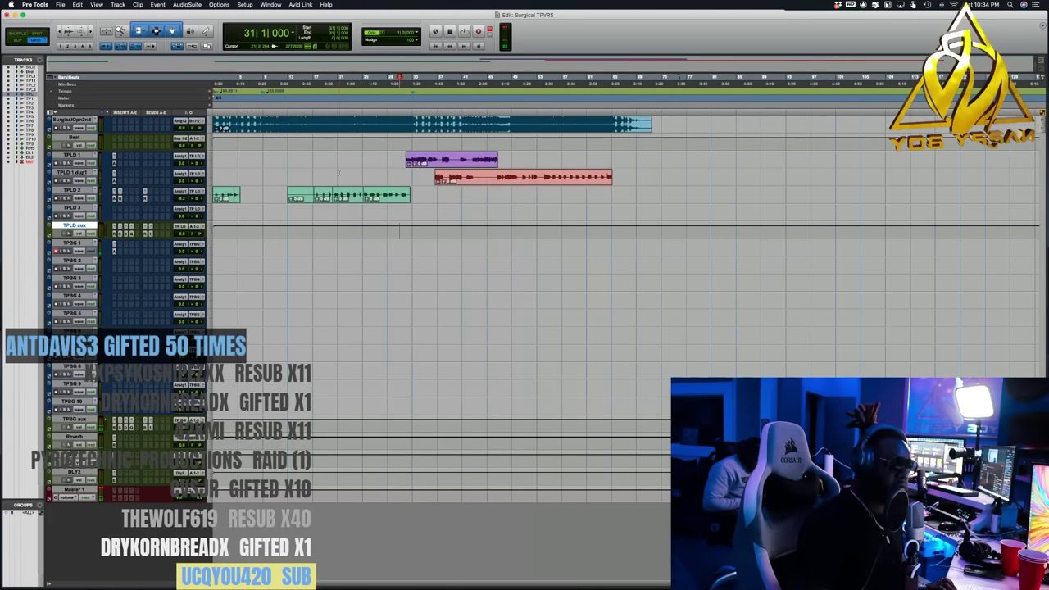
# - Record background vocals on TPBG 1 from bar 31, and punch in a new take around bar 35
pyautogui.press('space')
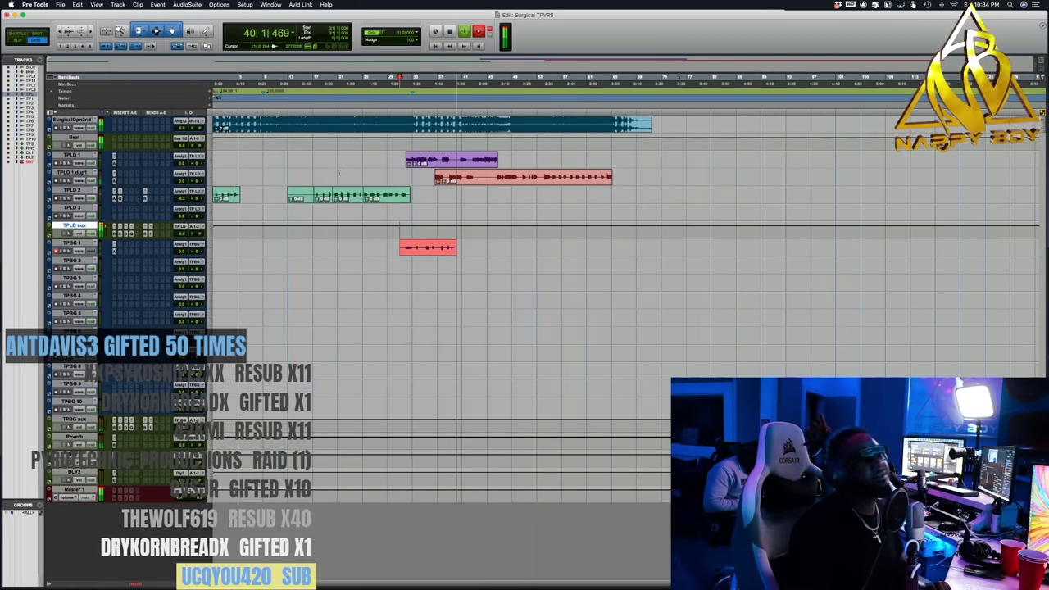
pyautogui.press('space')
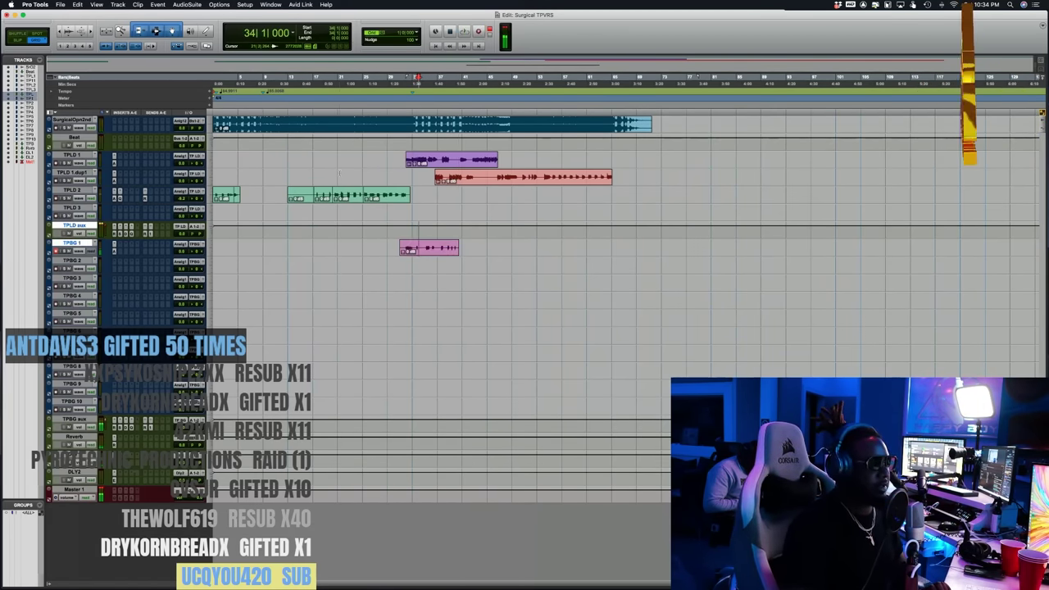
pyautogui.press('super+space')
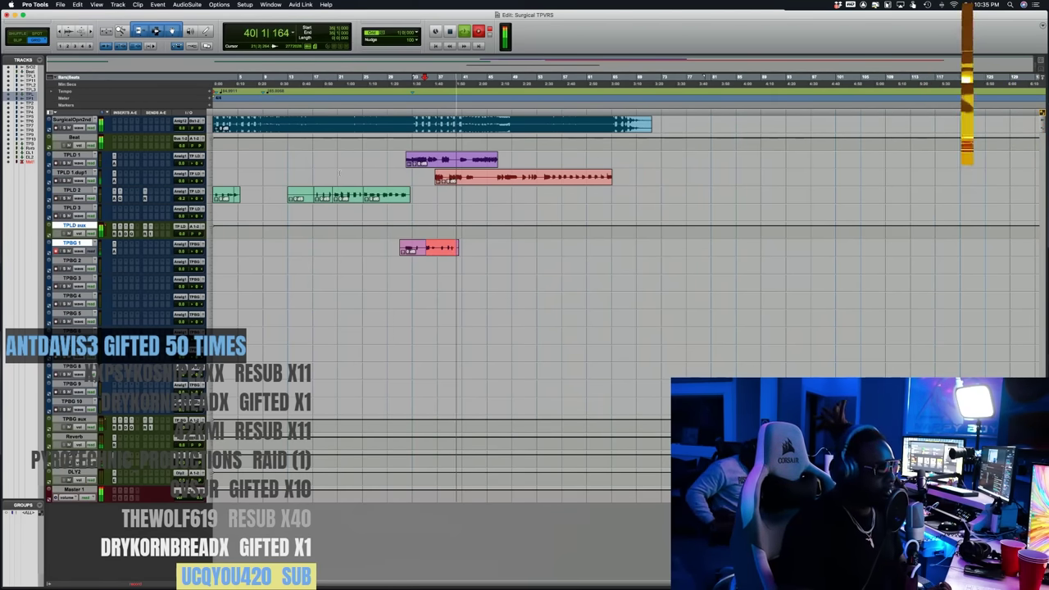
pyautogui.press('space')
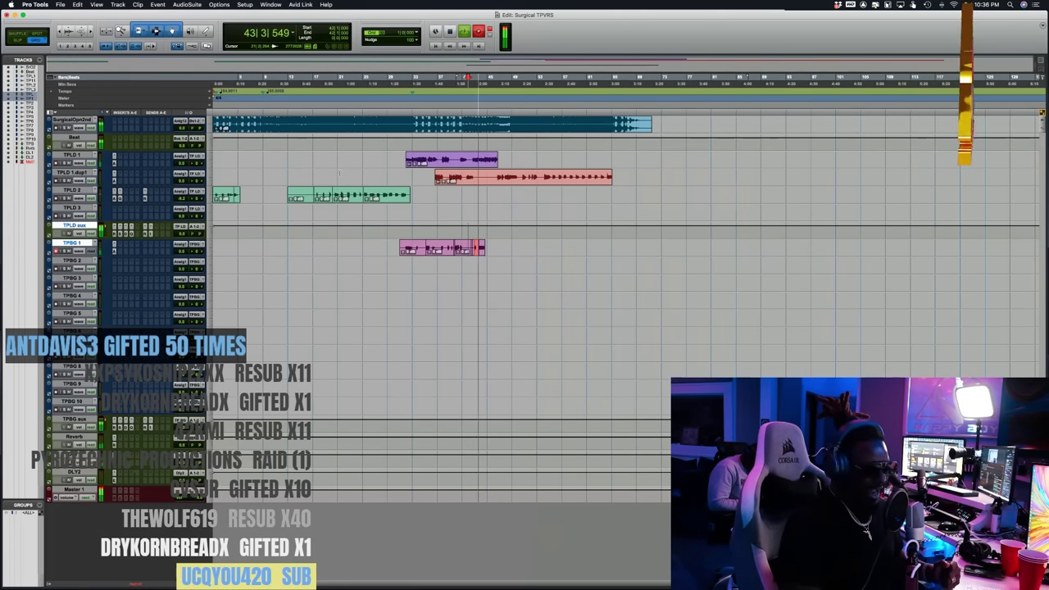
# - Retake the short background phrase on TPBG 1 around bar 43 until a usable version is recorded
pyautogui.press('space')
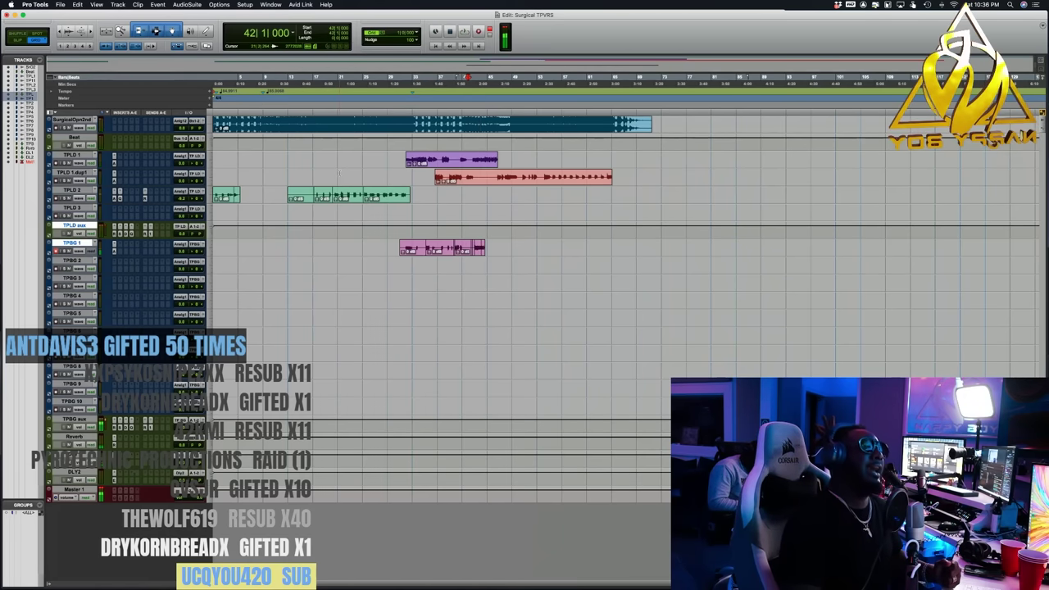
pyautogui.press('space')
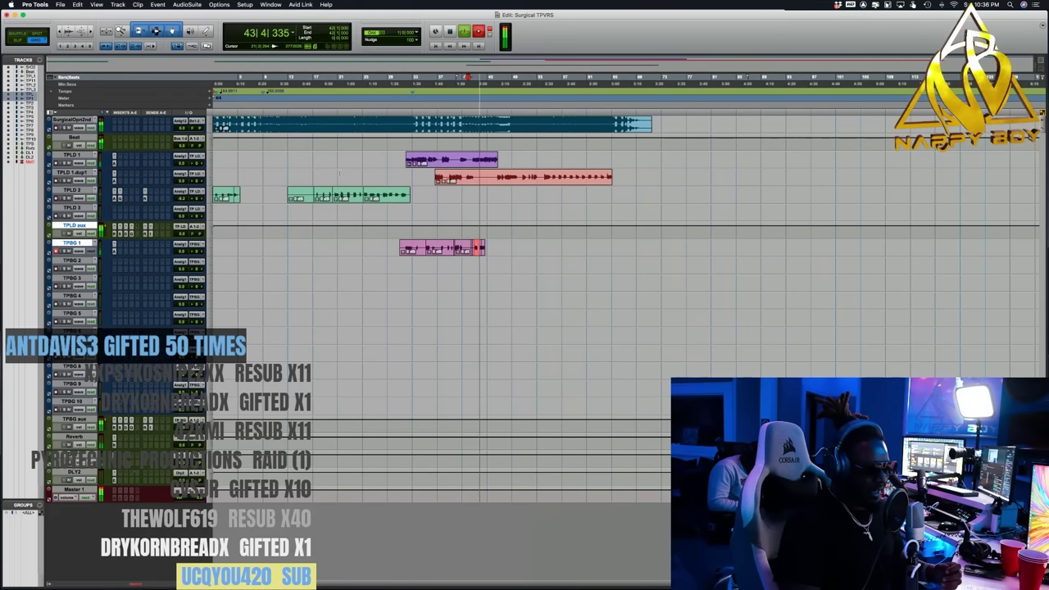
pyautogui.press('space')
pyautogui.press('space')
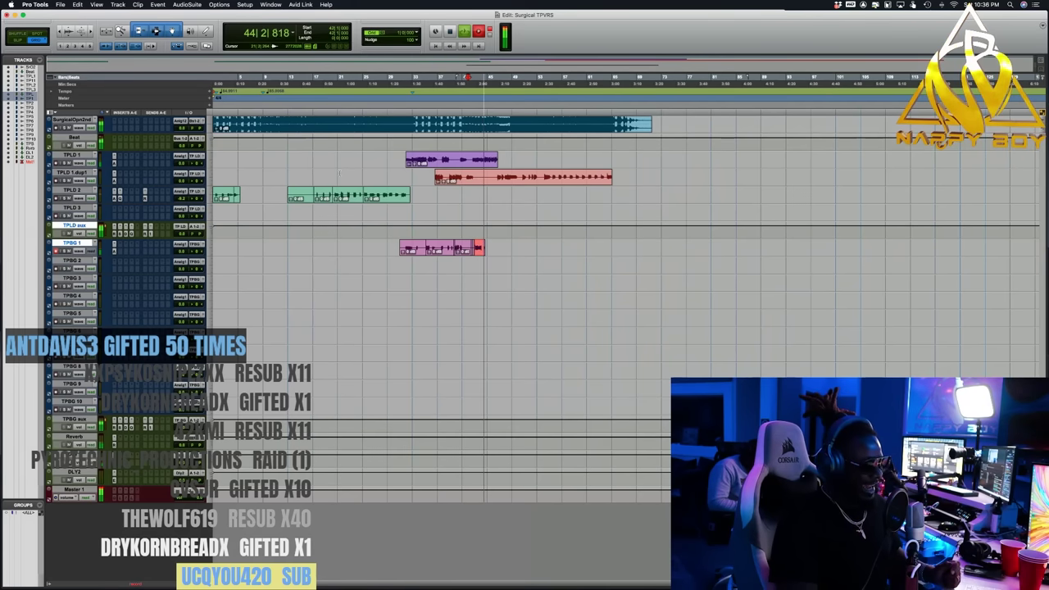
pyautogui.press('space')
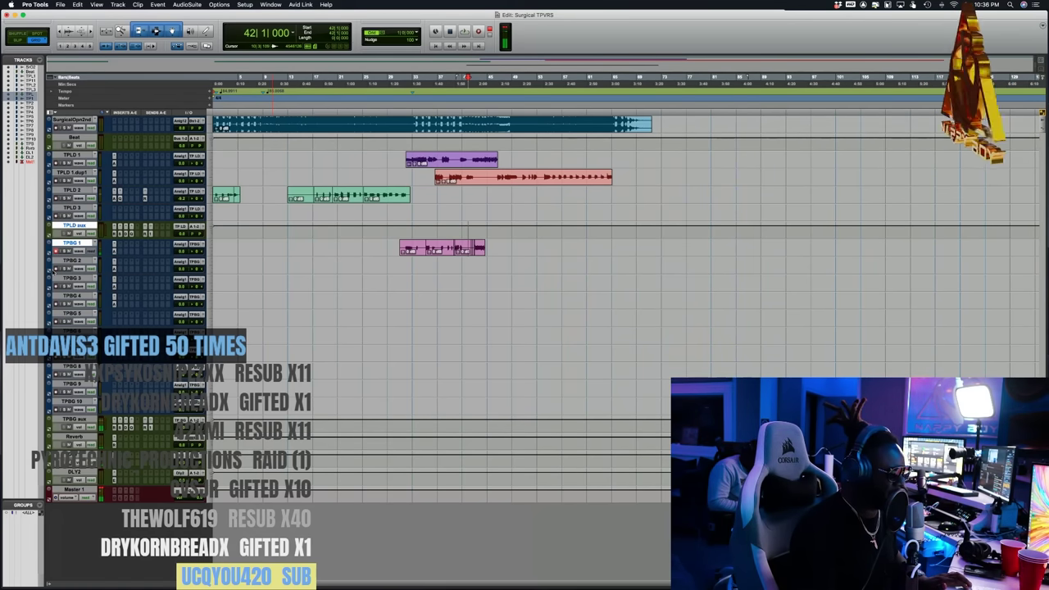
# - Record layers of the short background phrase around bar 43 on TPBG 2 and TPBG 3
pyautogui.press('space')
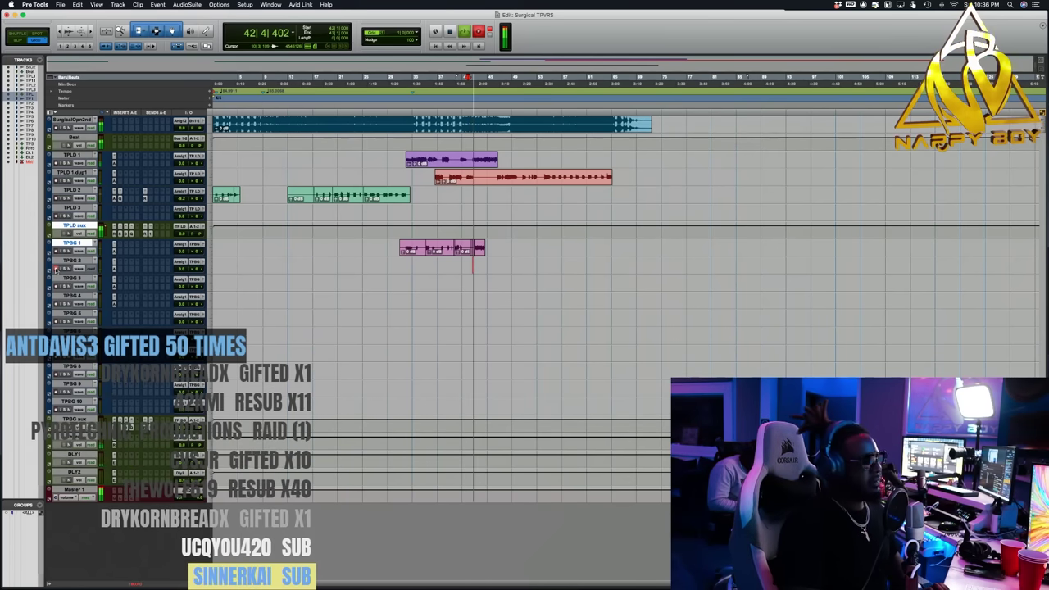
pyautogui.press('F12')
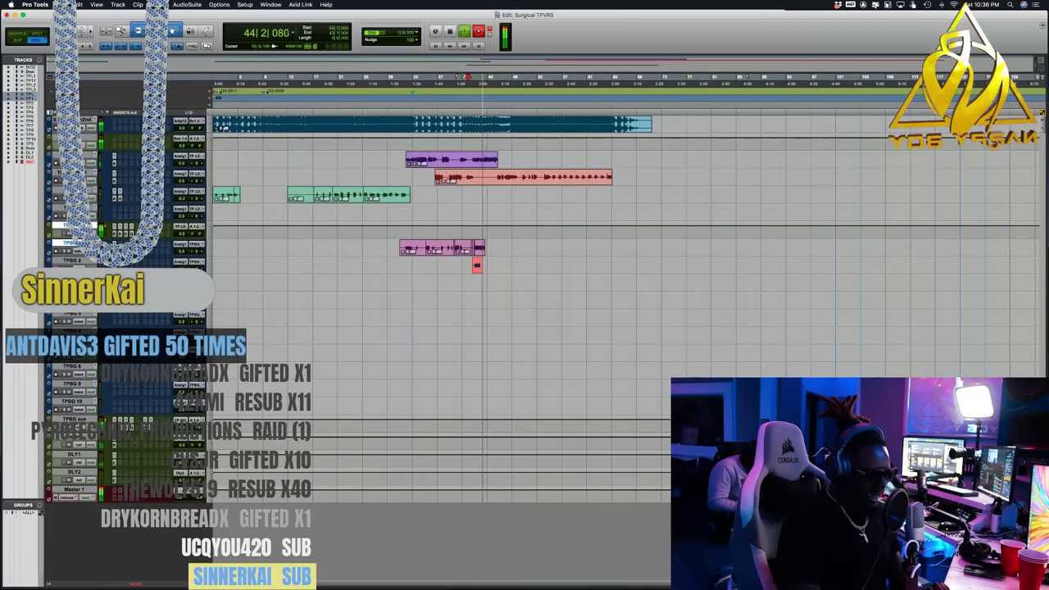
pyautogui.press('space')
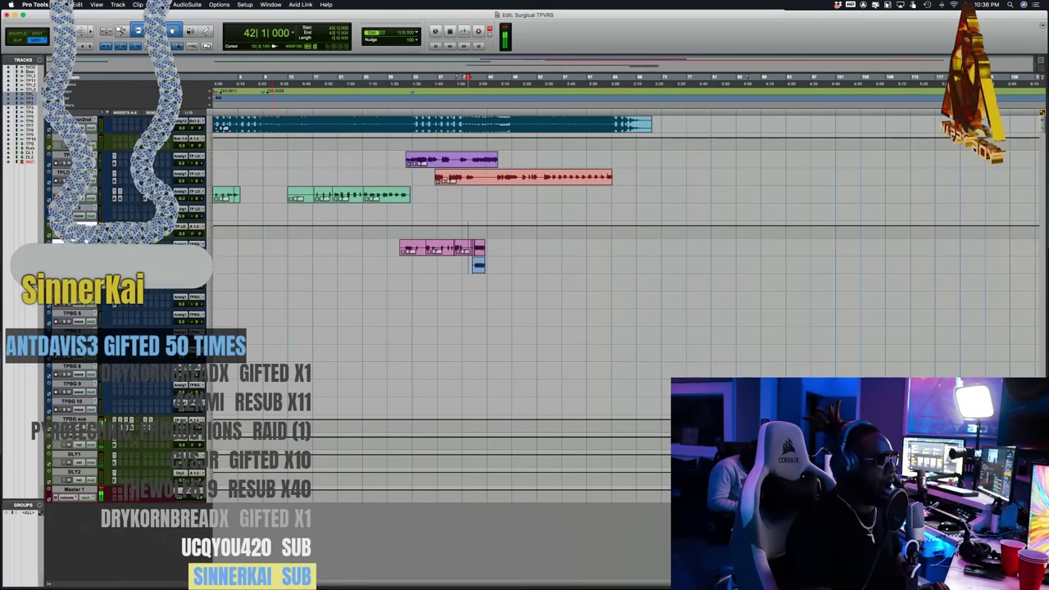
pyautogui.click(55, 287)
pyautogui.press('space')
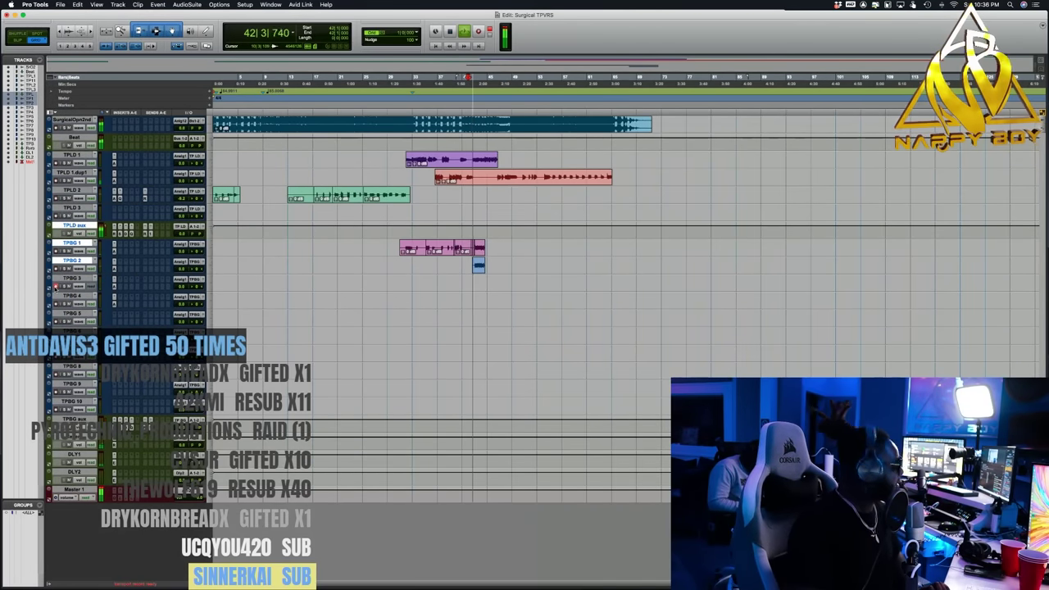
pyautogui.press('F12')
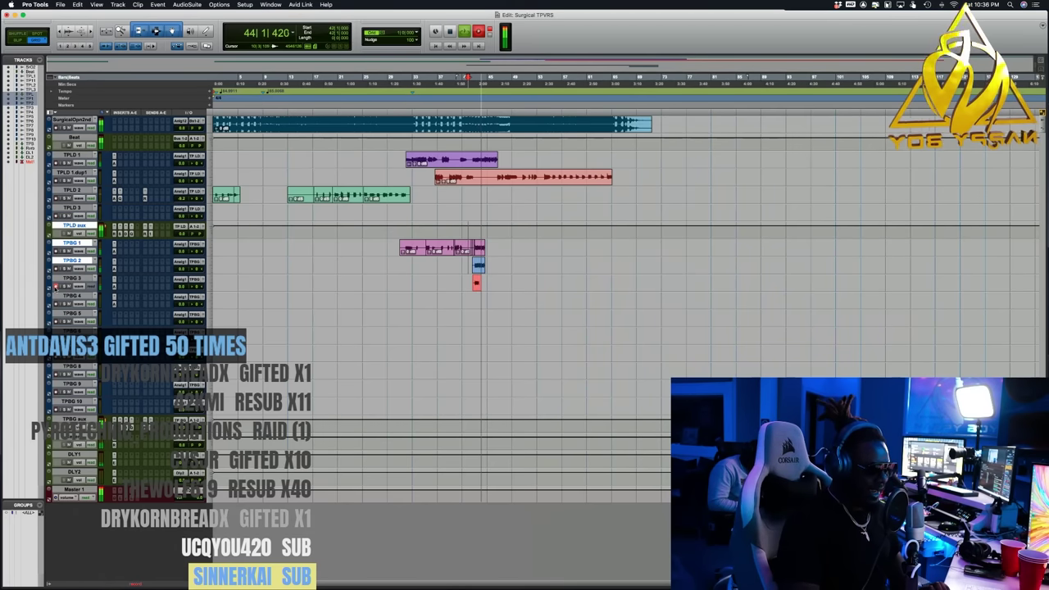
pyautogui.press('space')
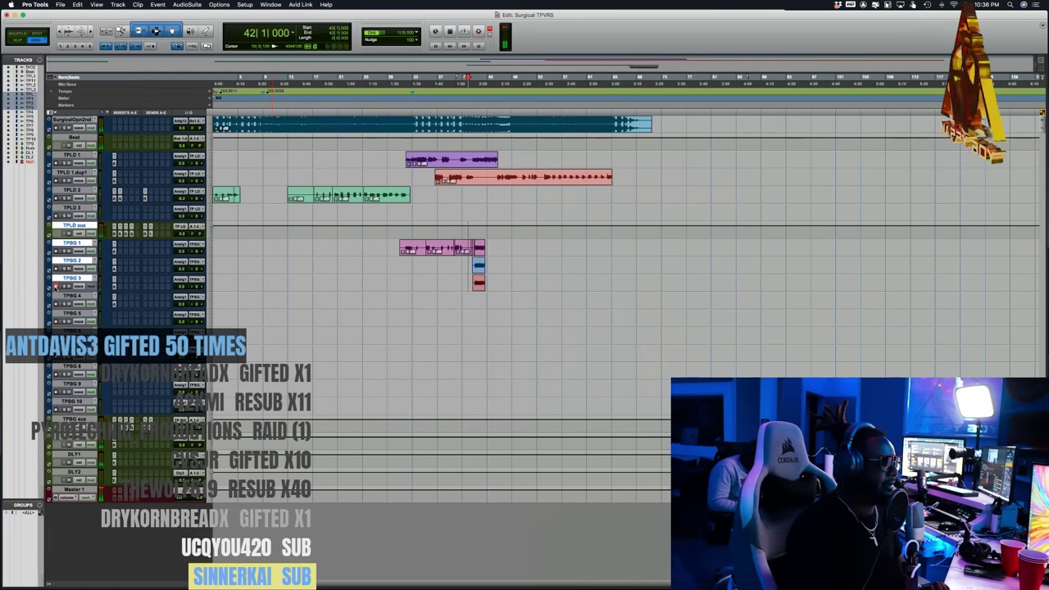
# - Record another layer of the phrase around bar 43 on TPBG 4 and play back the background vocals from bar 31
pyautogui.click(55, 304)
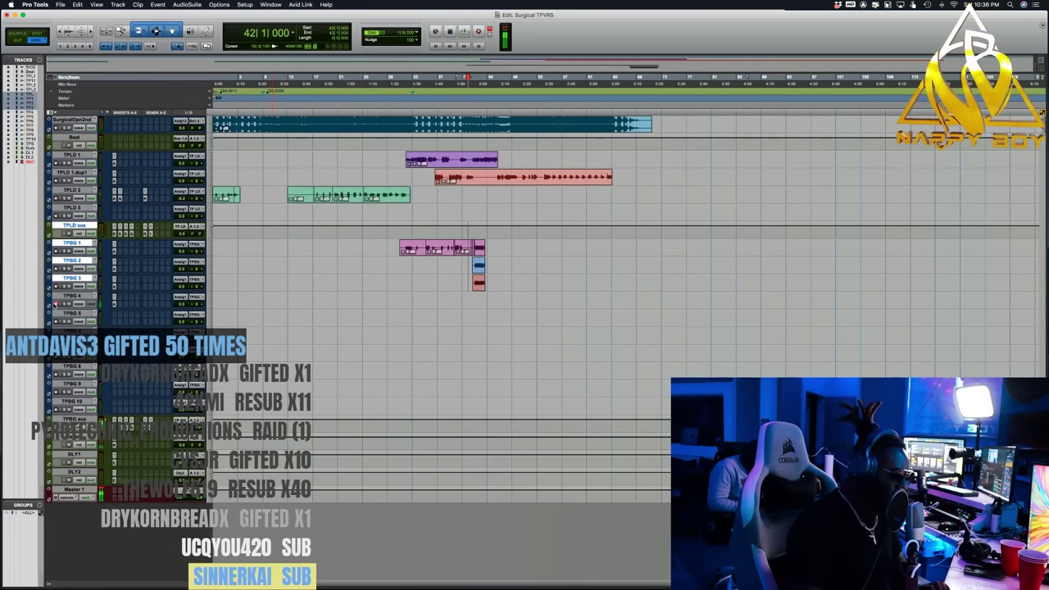
pyautogui.press('space')
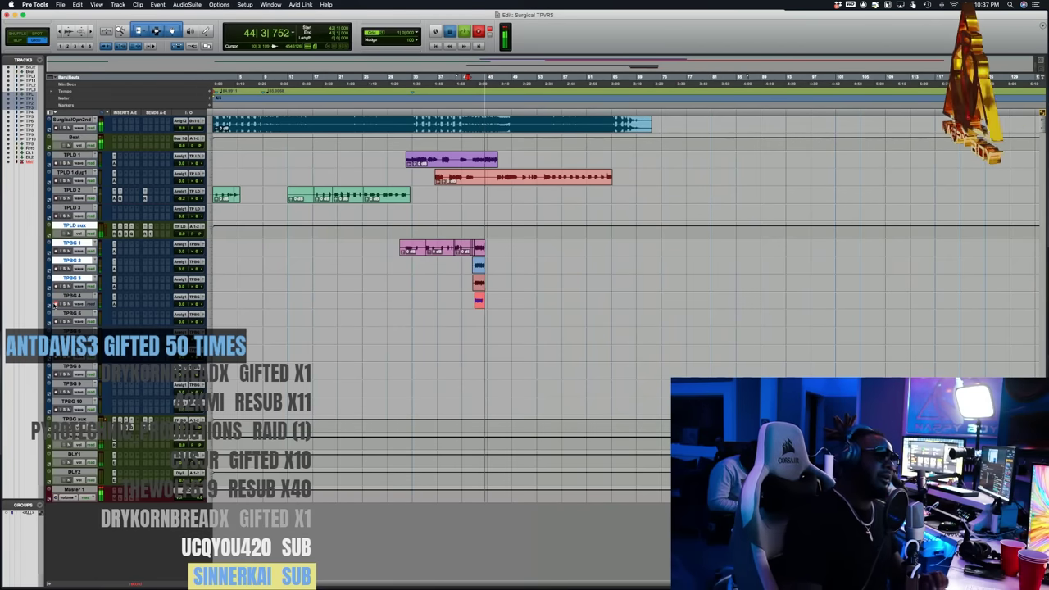
pyautogui.press('space')
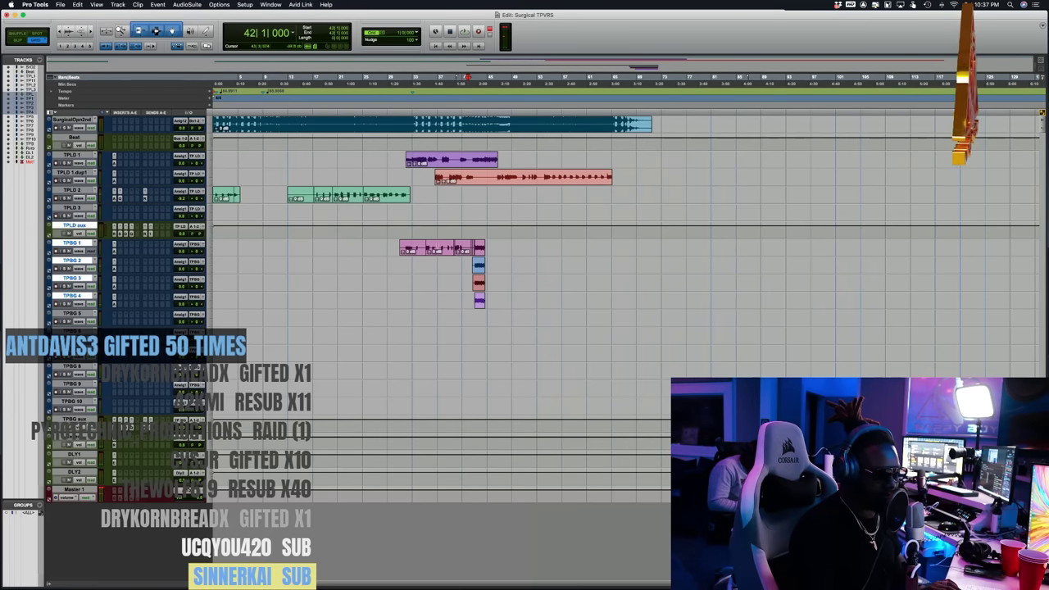
pyautogui.click(401, 246)
pyautogui.press('space')
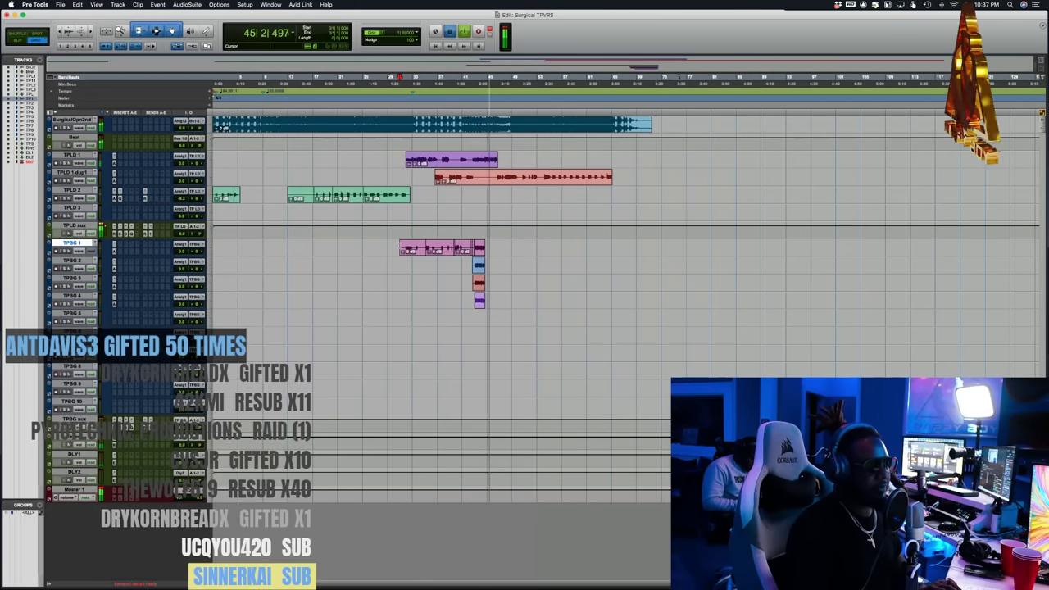
# - Record the next background vocal part on TPBG 1 from bar 45, and punch in a retake around bar 48
pyautogui.press('space')
pyautogui.press('KP_2')
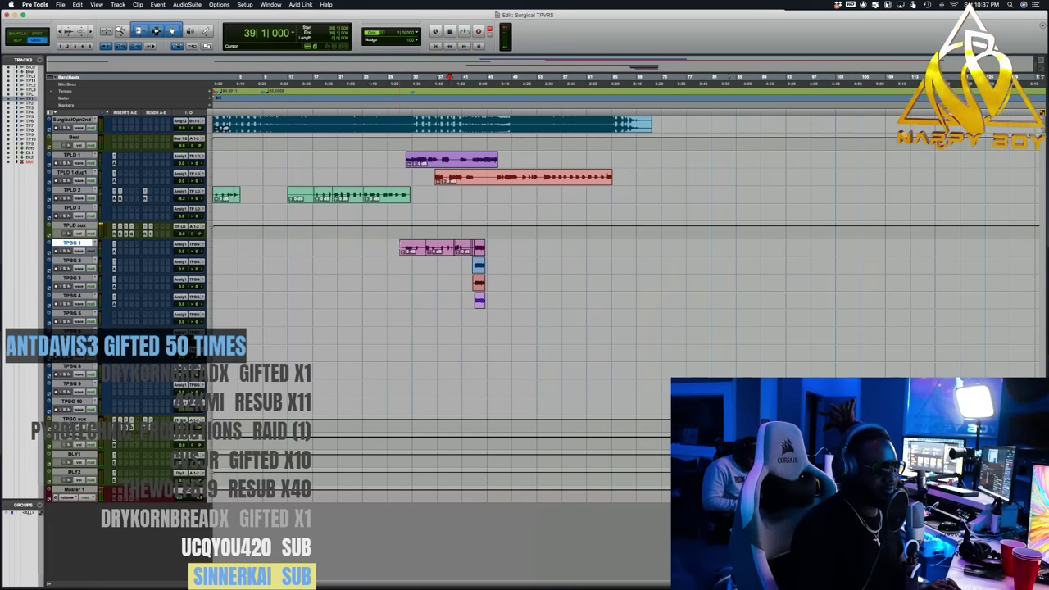
pyautogui.press('space')
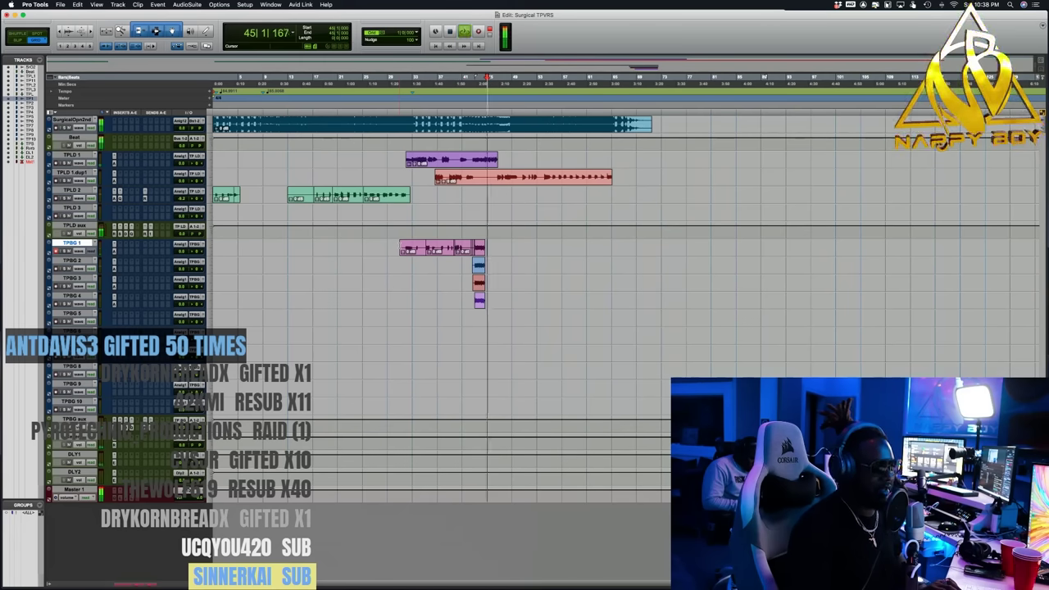
pyautogui.press('space')
pyautogui.press('space')
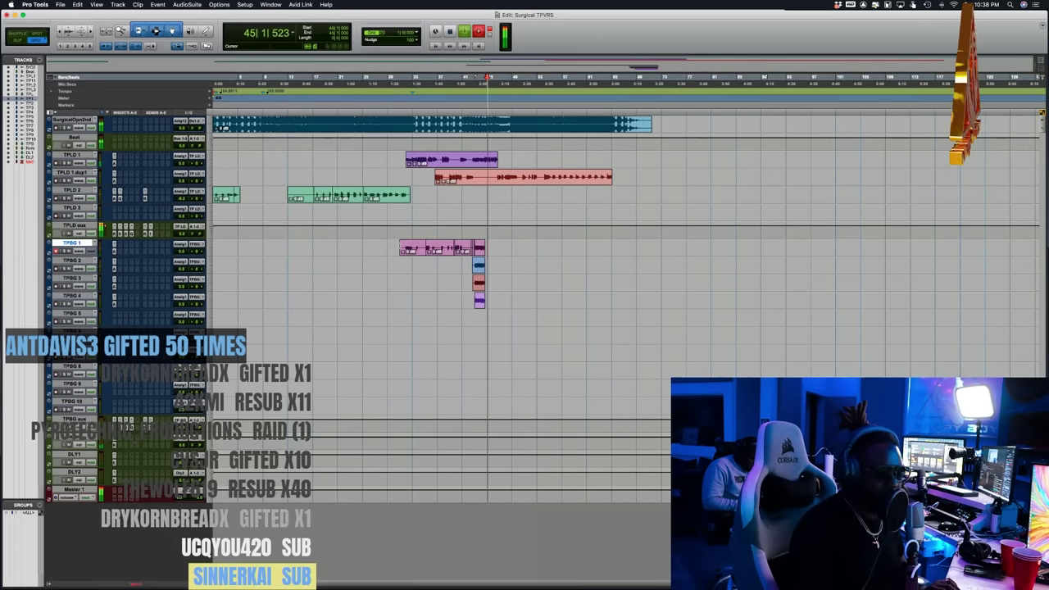
pyautogui.press('KP_1')
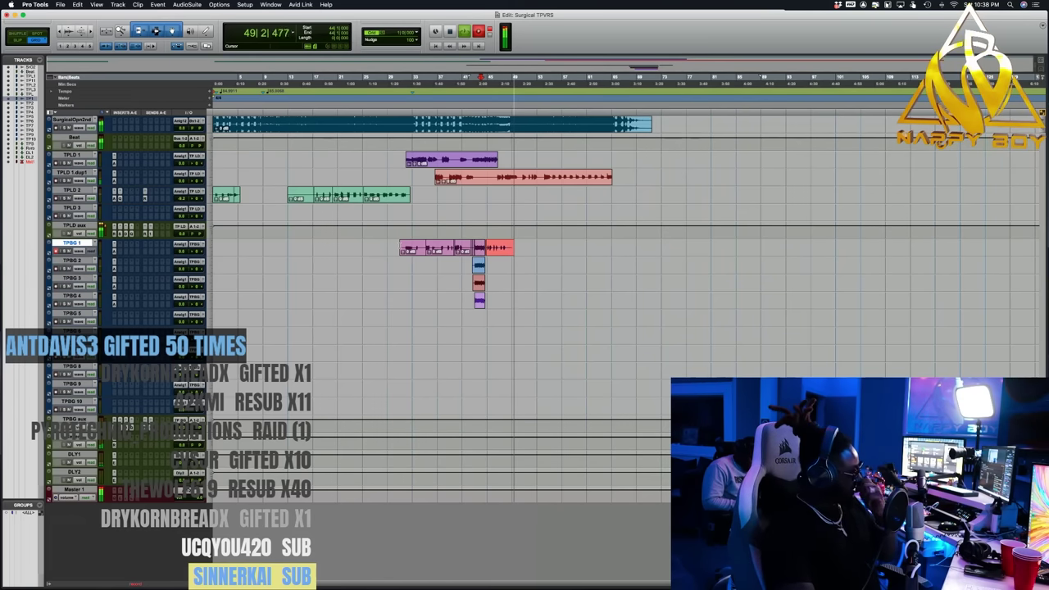
pyautogui.press('space')
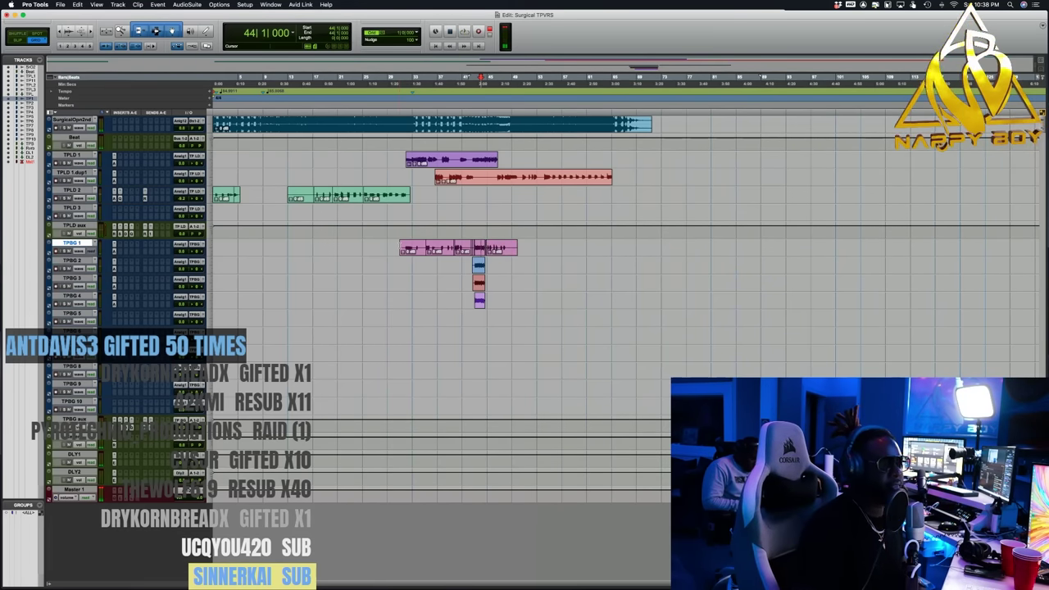
pyautogui.press('space')
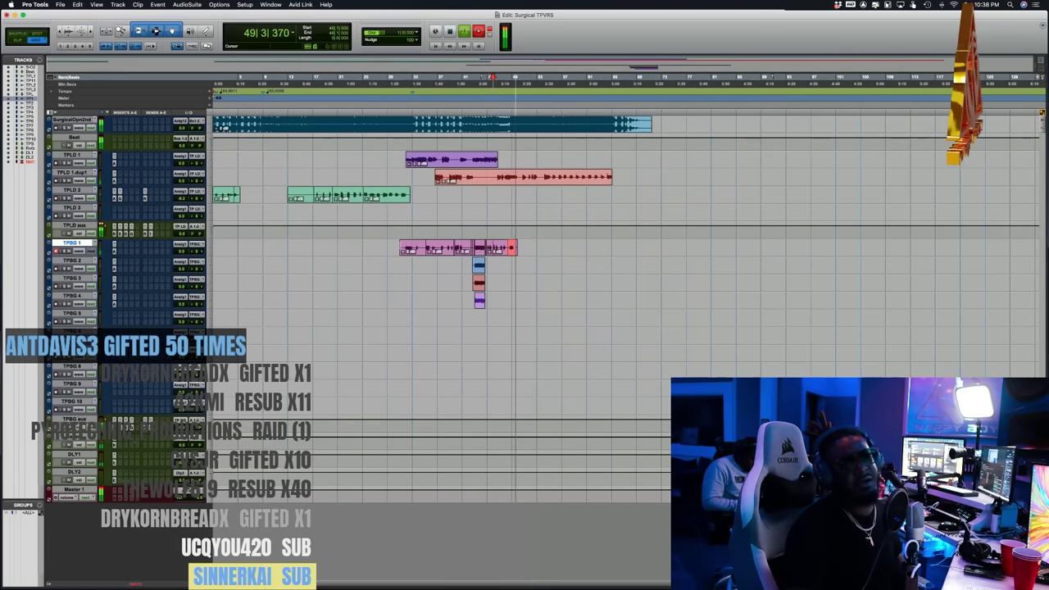
pyautogui.press('space')
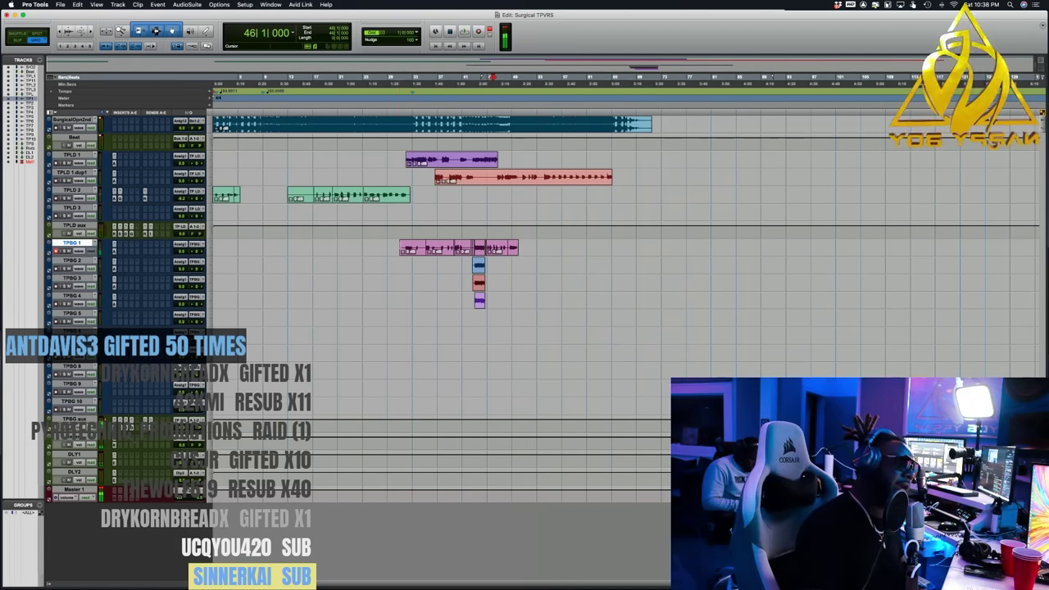
# - Record a second layer of the background vocals on TPBG 2 from bar 31 through about bar 49
pyautogui.click(400, 262)
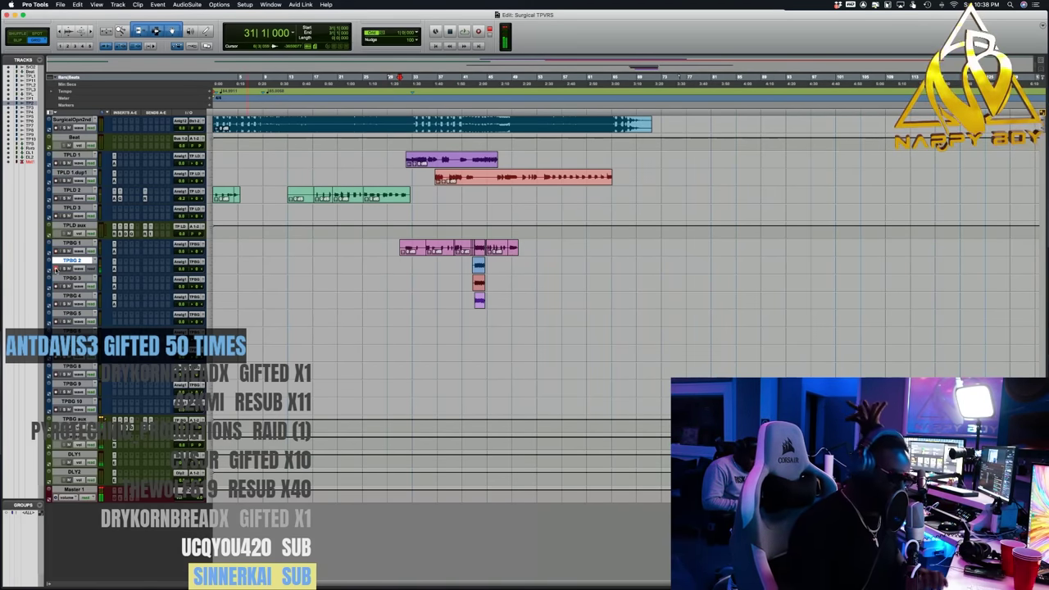
pyautogui.press('super+space')
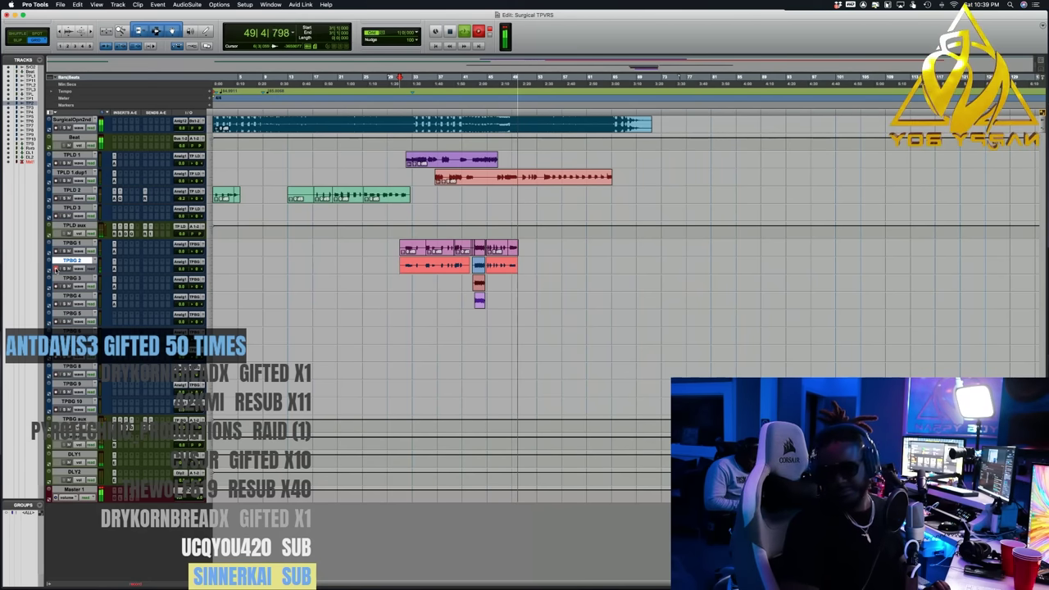
pyautogui.press('space')
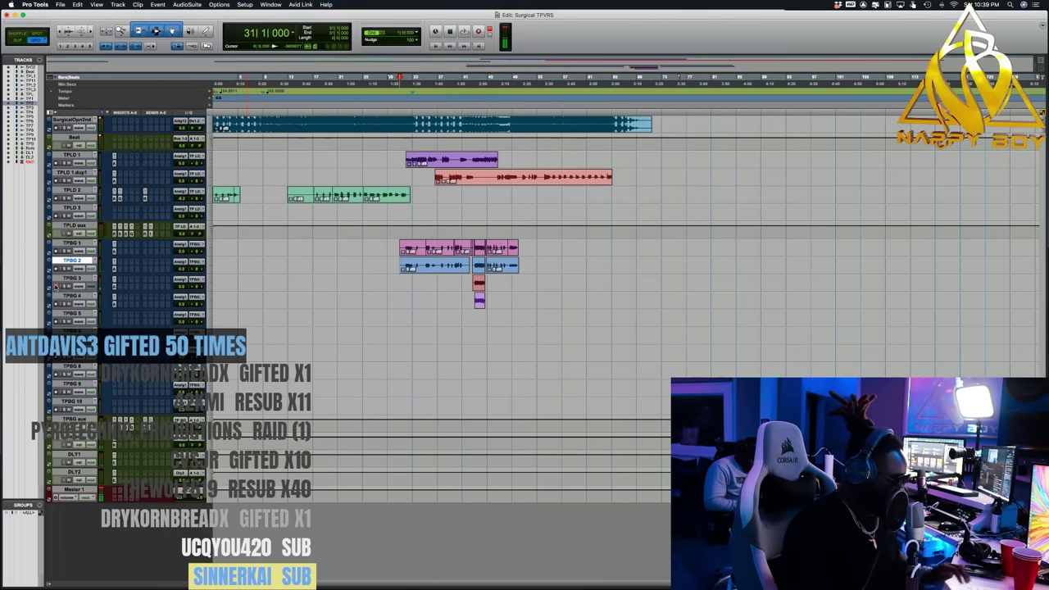
# - Record a third background vocal layer on TPBG 3 from bar 31, and punch in again from bar 39 to about bar 49
pyautogui.press('space')
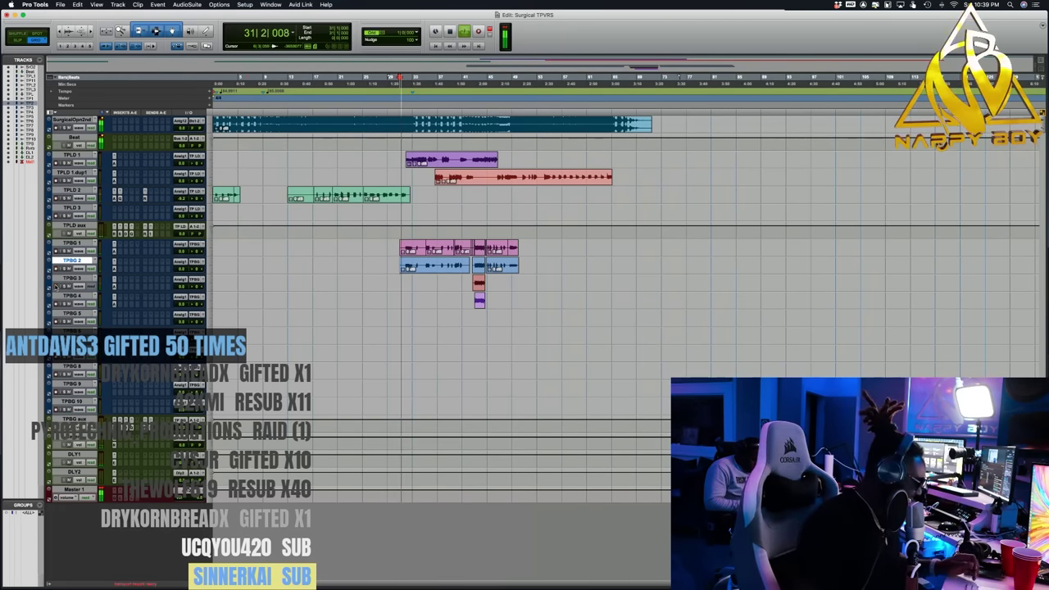
pyautogui.press('space')
pyautogui.press('F12')
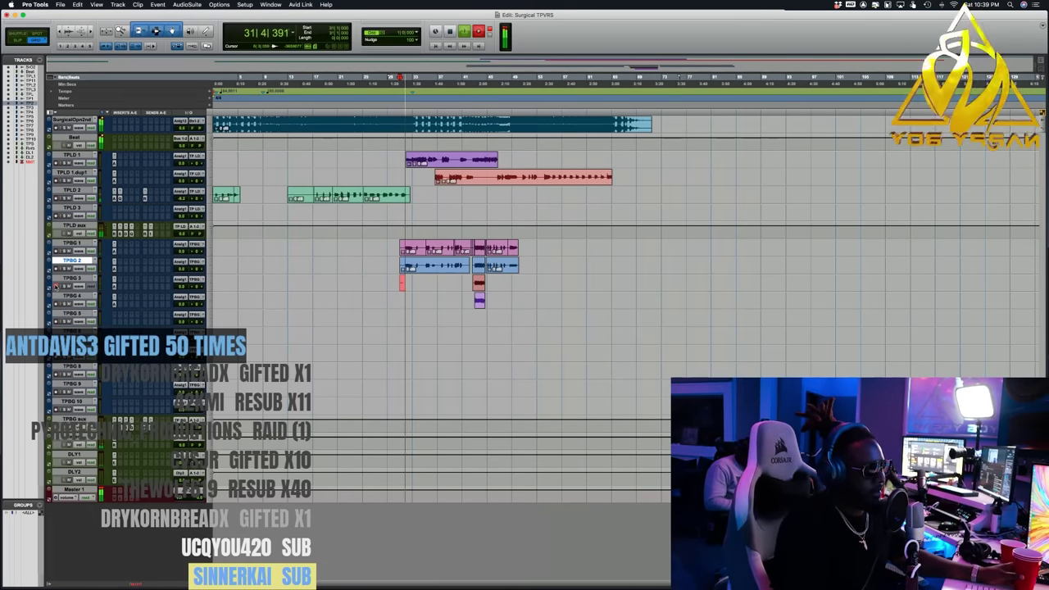
pyautogui.press('space')
pyautogui.press('F12')
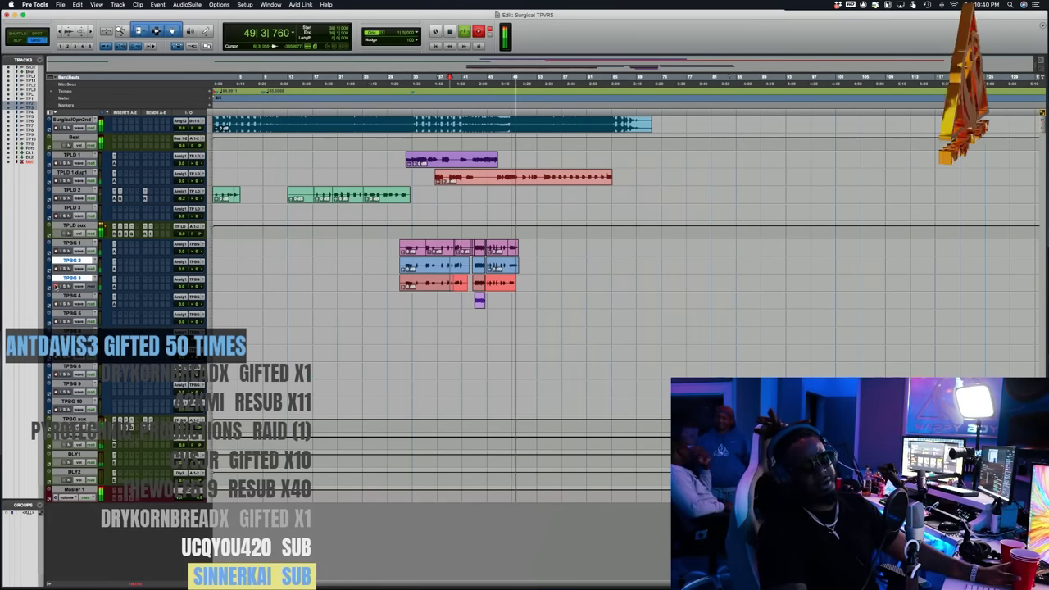
pyautogui.press('space')
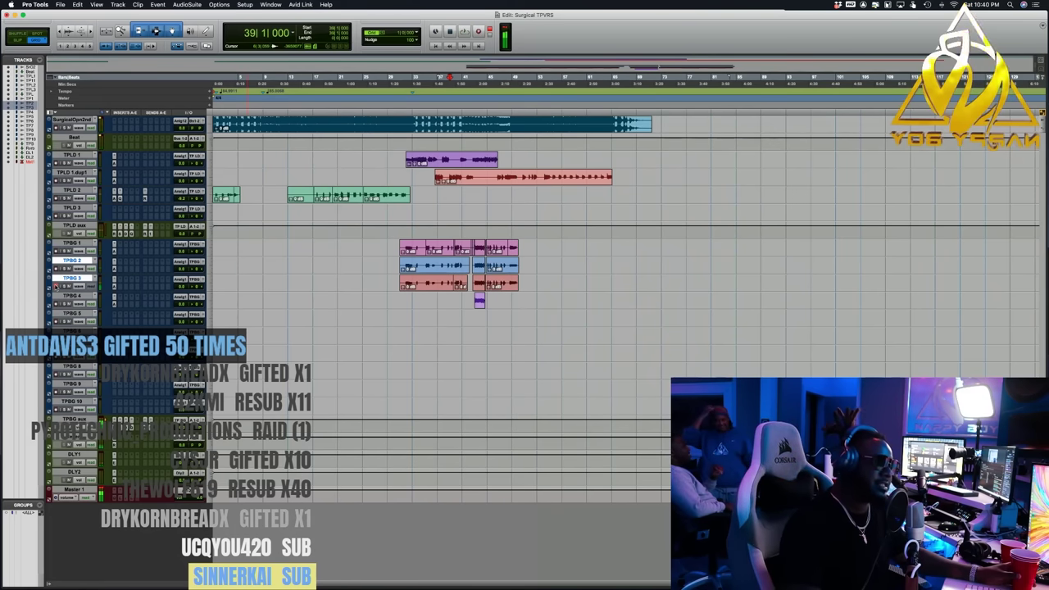
# - Record a fourth background vocal layer on TPBG 4, restarting the take from bar 31 and continuing to about bar 49
pyautogui.press('KP_1')
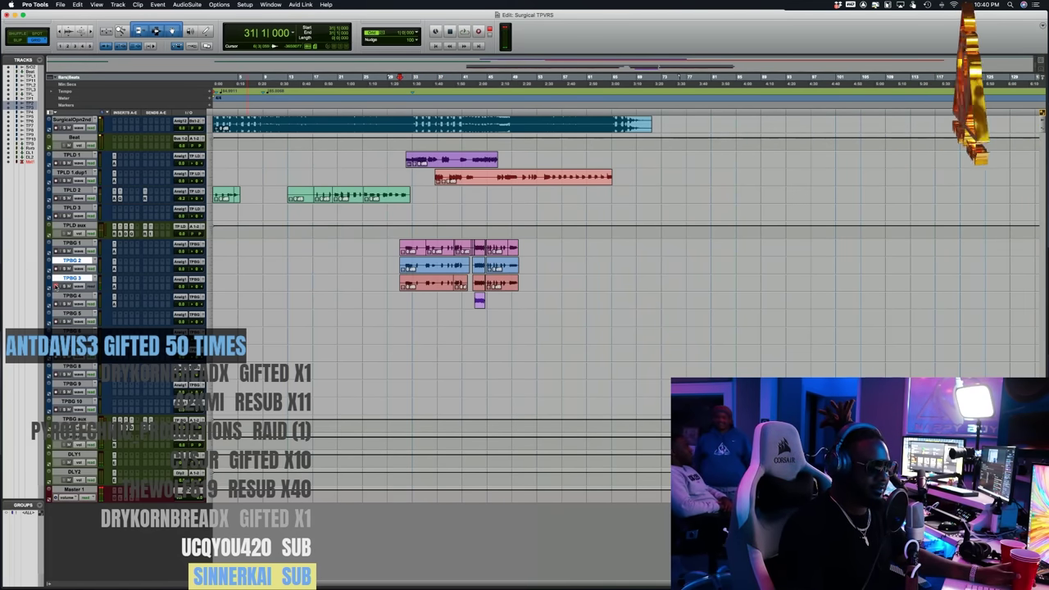
pyautogui.press('KP_2')
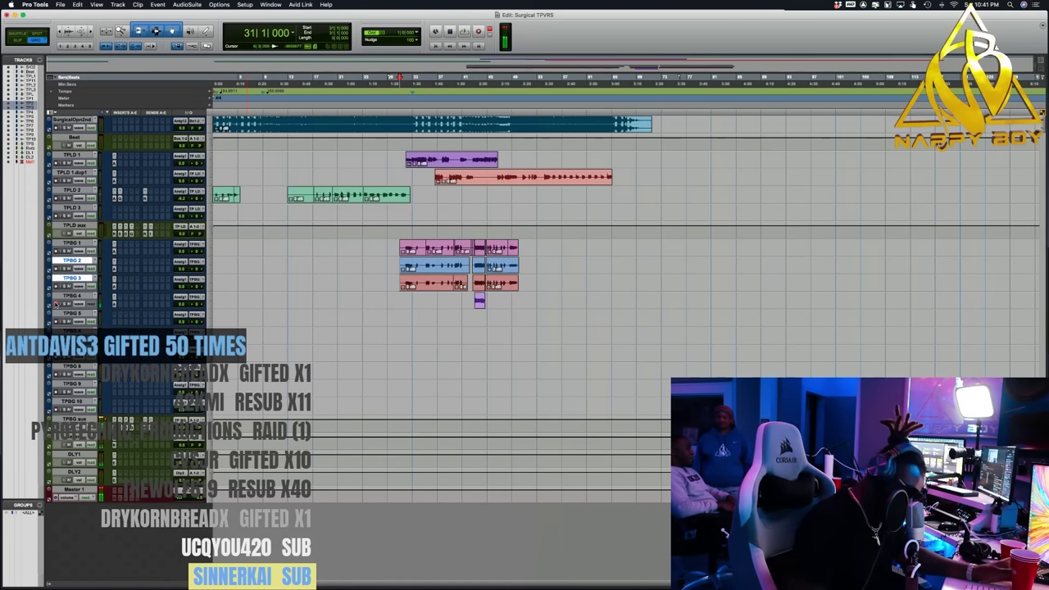
pyautogui.press('KP_3')
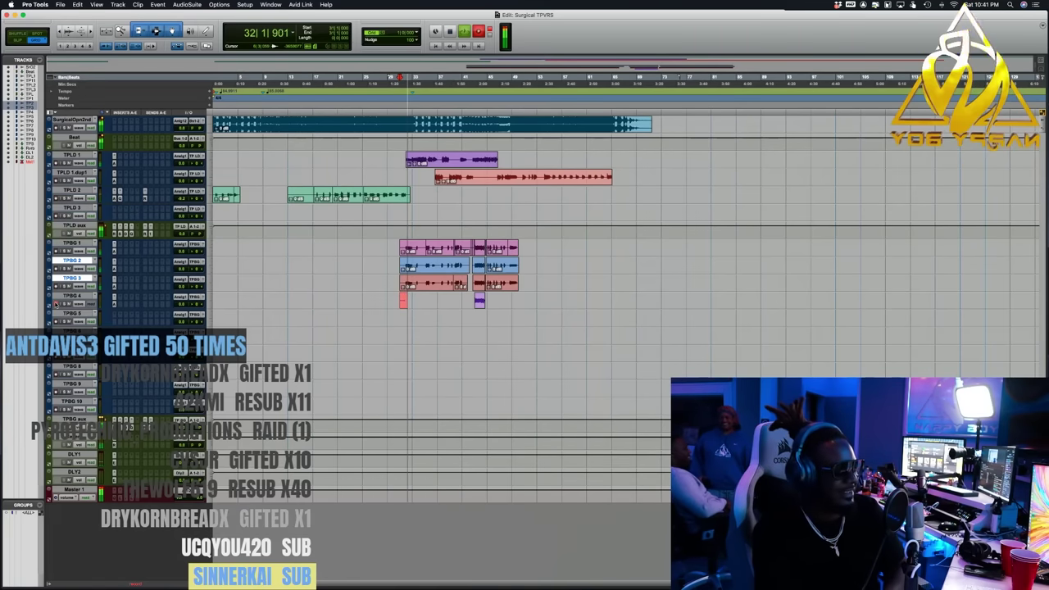
pyautogui.press('space')
pyautogui.press('KP_3')
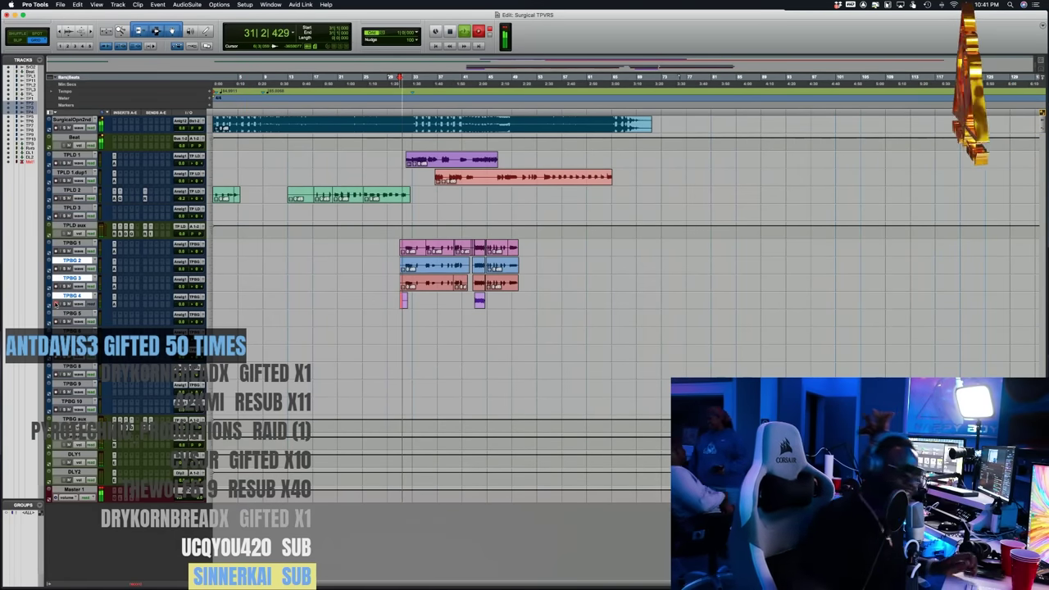
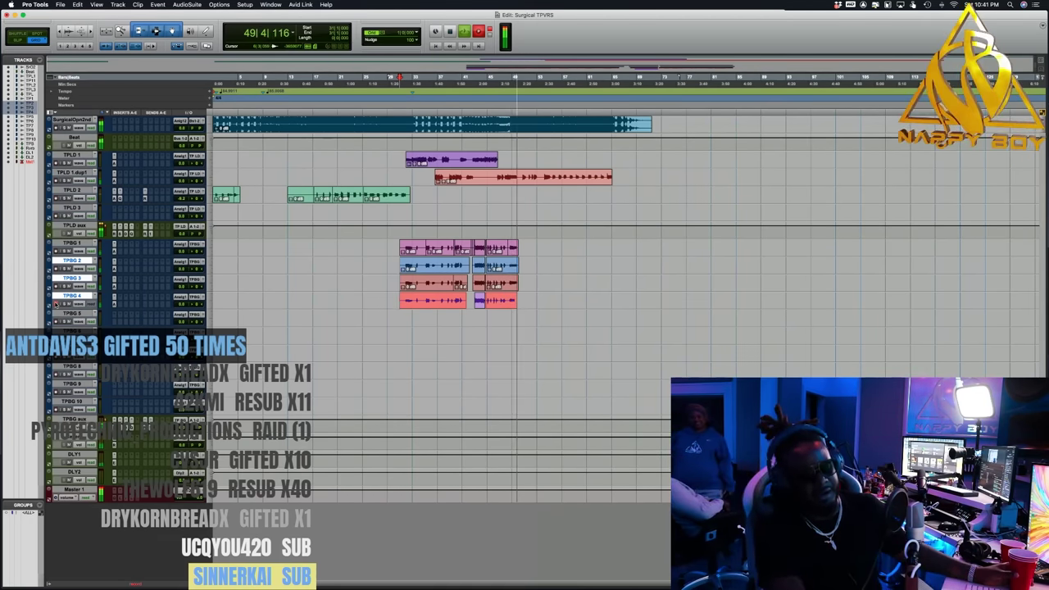
pyautogui.press('space')
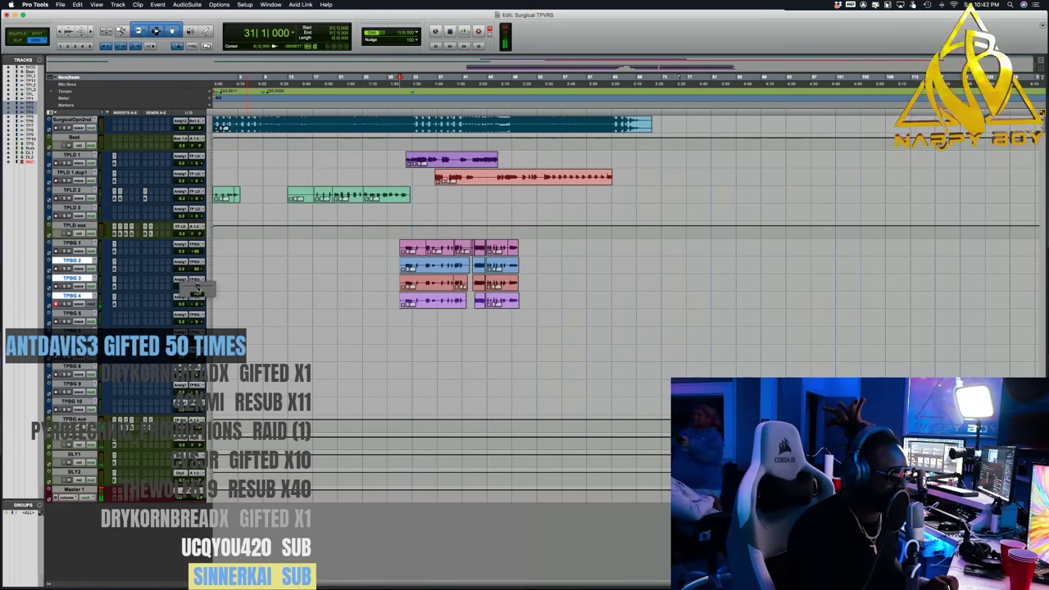
# - Play back the four layered background vocal tracks from bar 31
pyautogui.press('space')
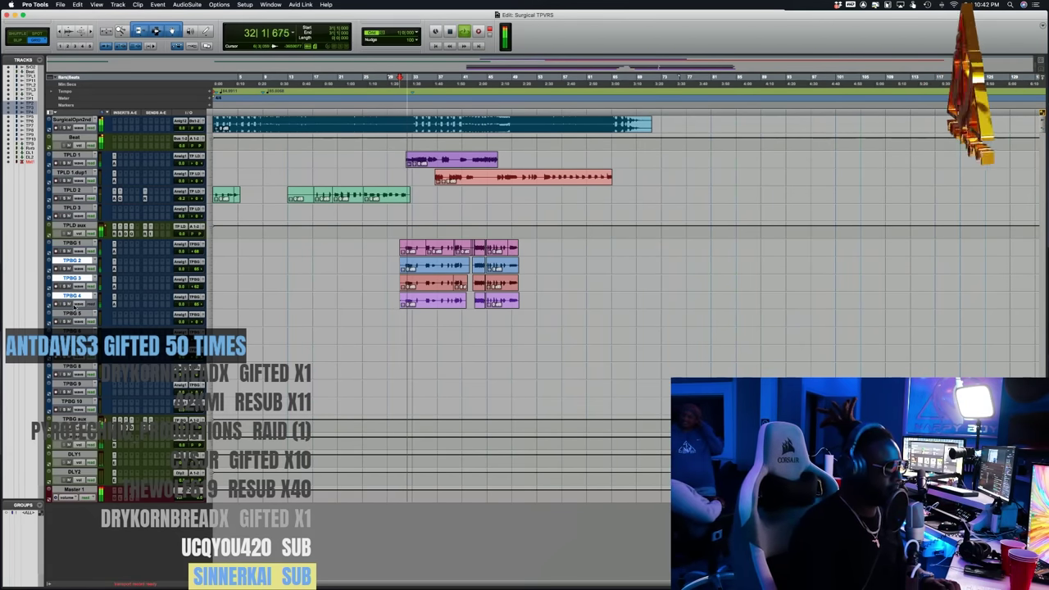
pyautogui.press('space')
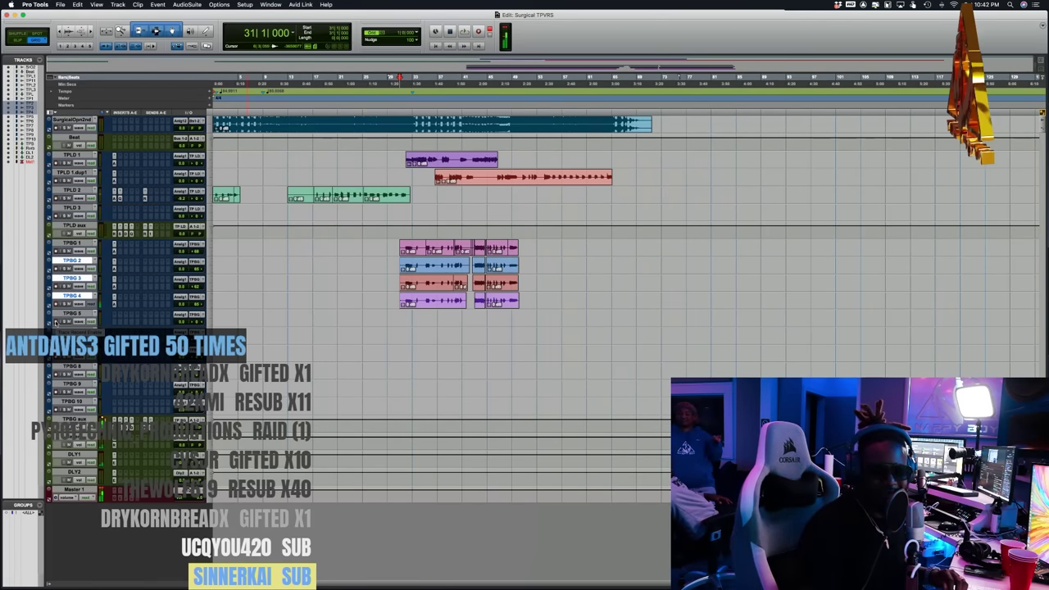
pyautogui.press('space')
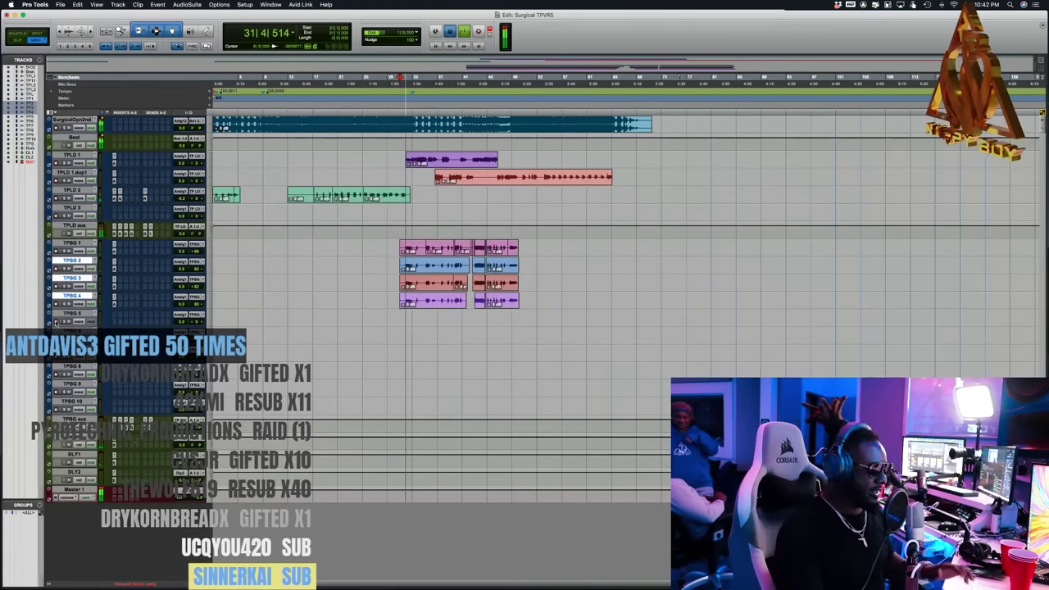
pyautogui.press('space')
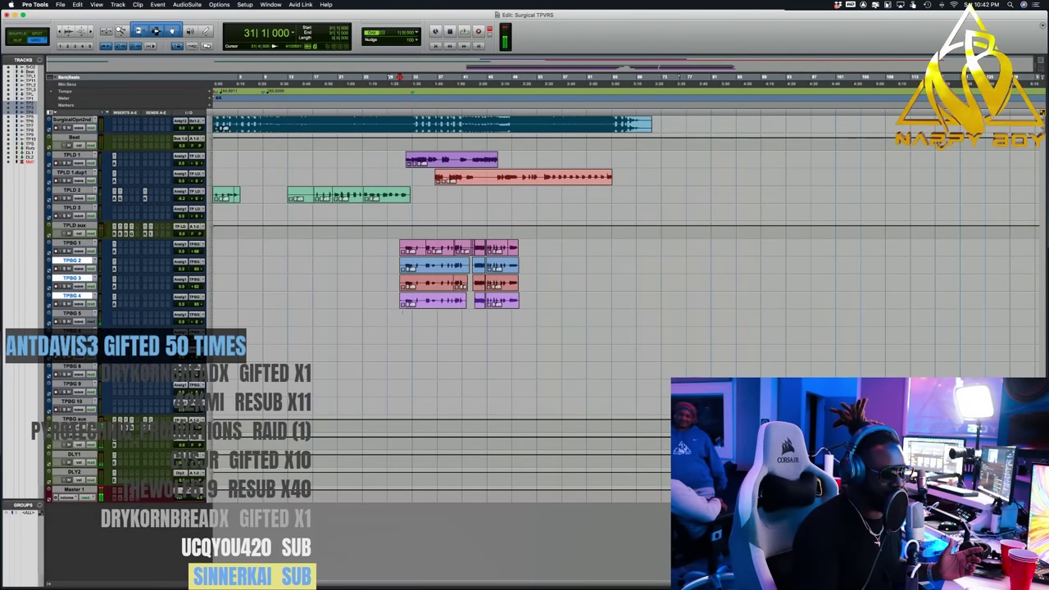
# - Rehearse a new background part on TPBG 5 over playback started from bars 31, 33, 35 and 42
pyautogui.click(400, 316)
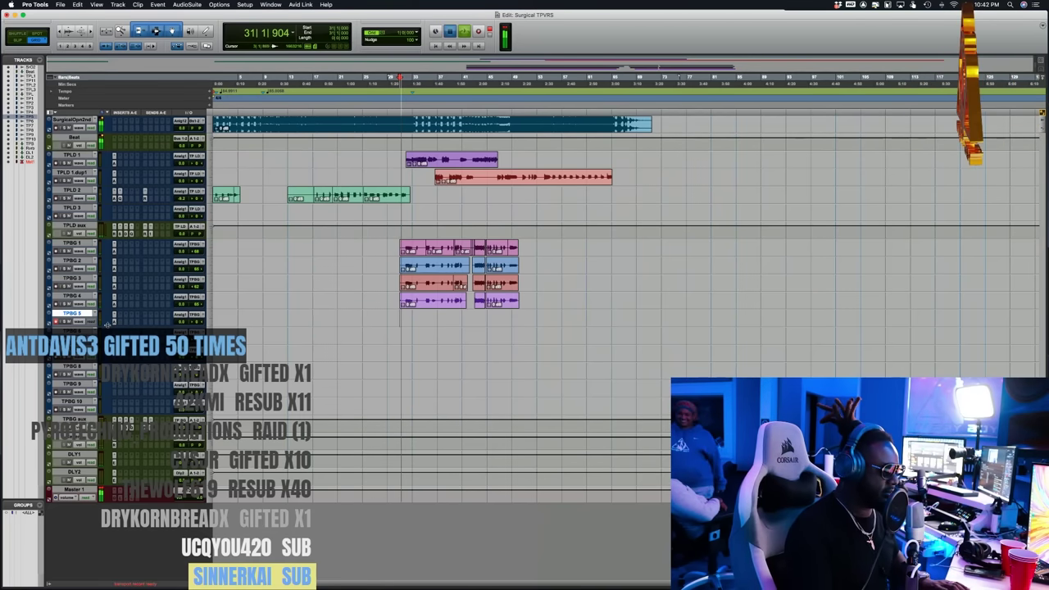
pyautogui.press('space')
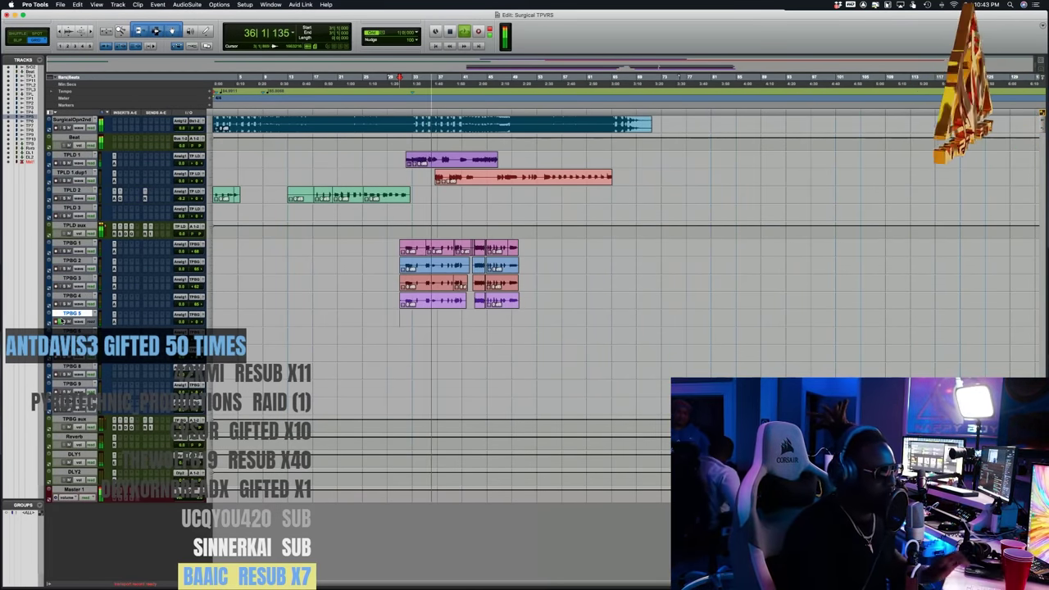
pyautogui.press('space')
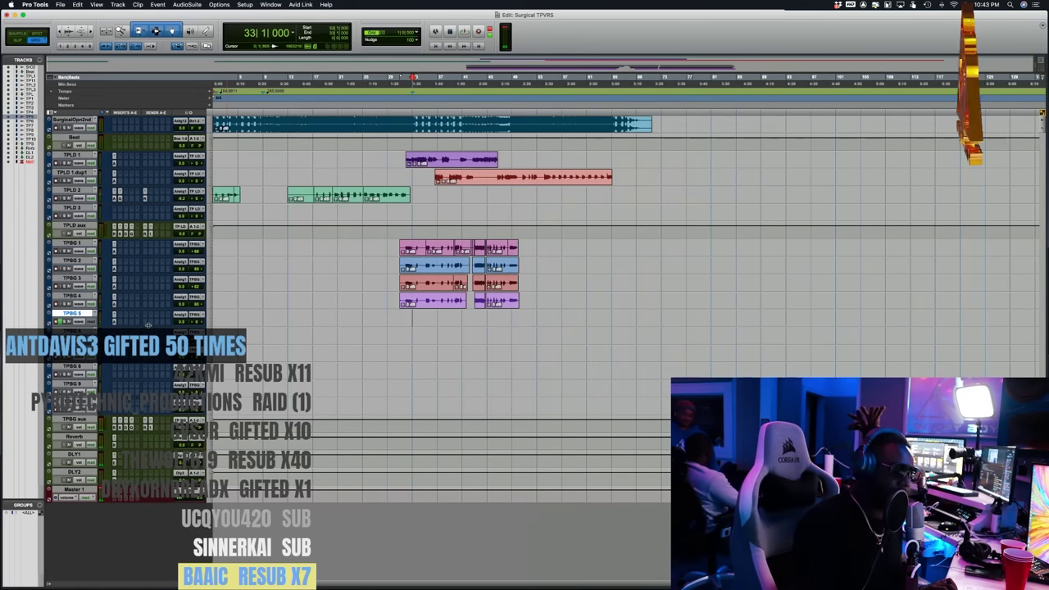
pyautogui.press('space')
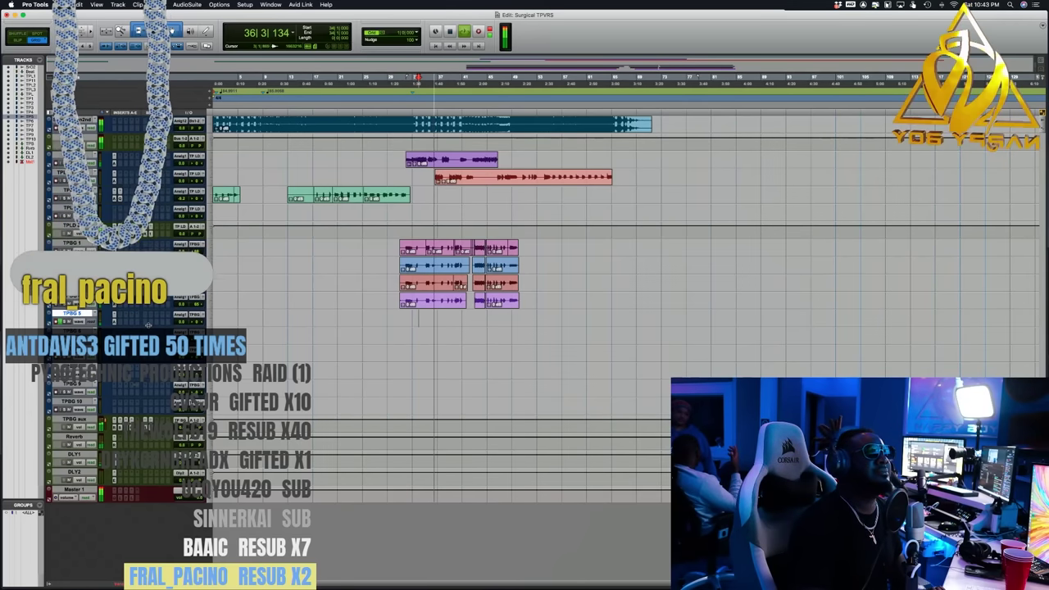
pyautogui.press('space')
pyautogui.press('space')
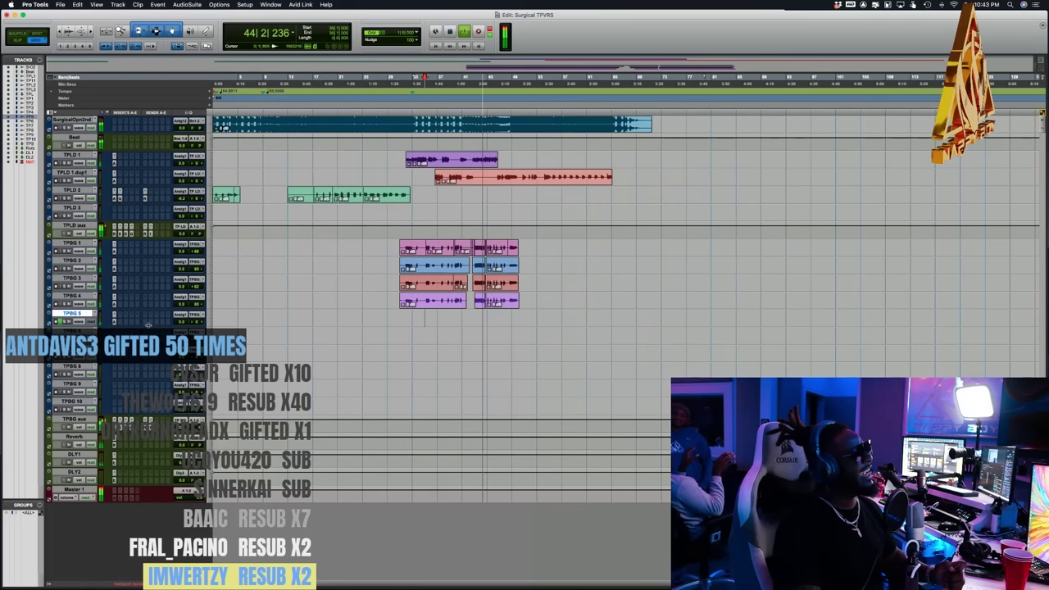
pyautogui.press('space')
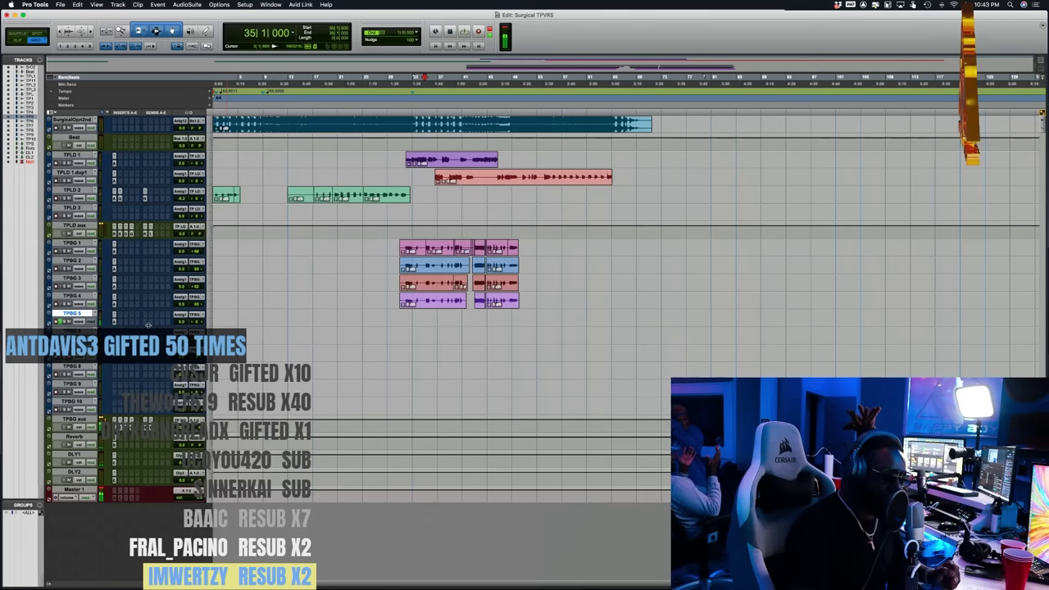
pyautogui.press('KP_5')
pyautogui.press('space')
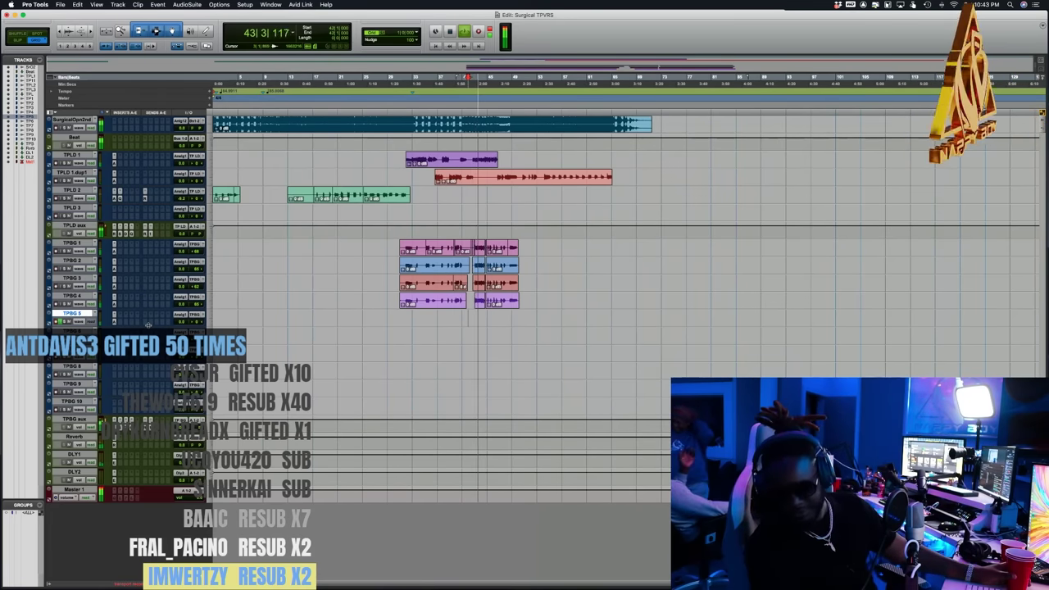
pyautogui.press('space')
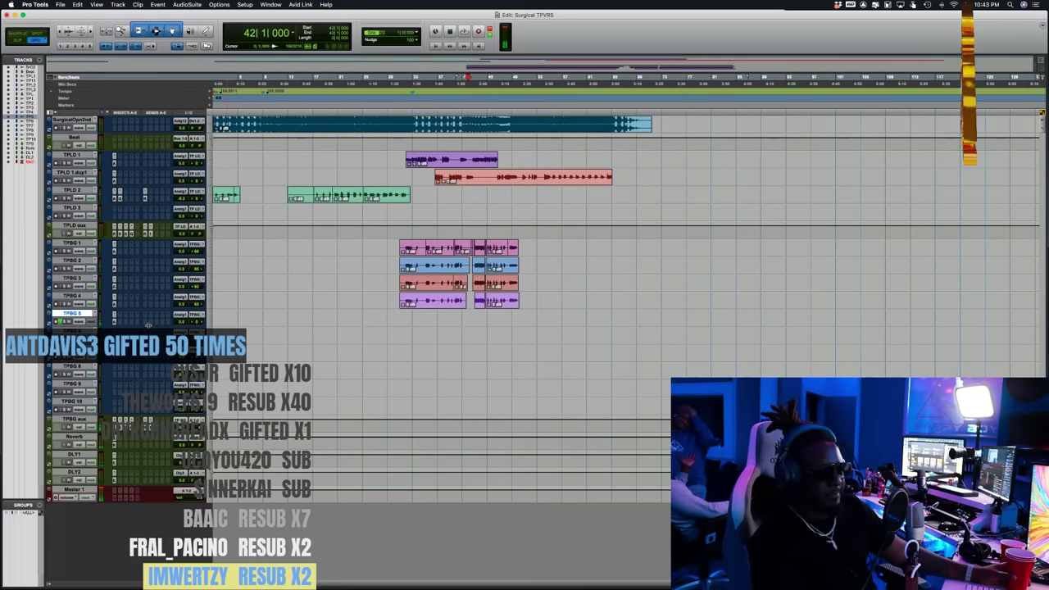
# - Open Auto-Tune Live on TPBG 5 and set its scale to Chromatic
pyautogui.click(114, 318)
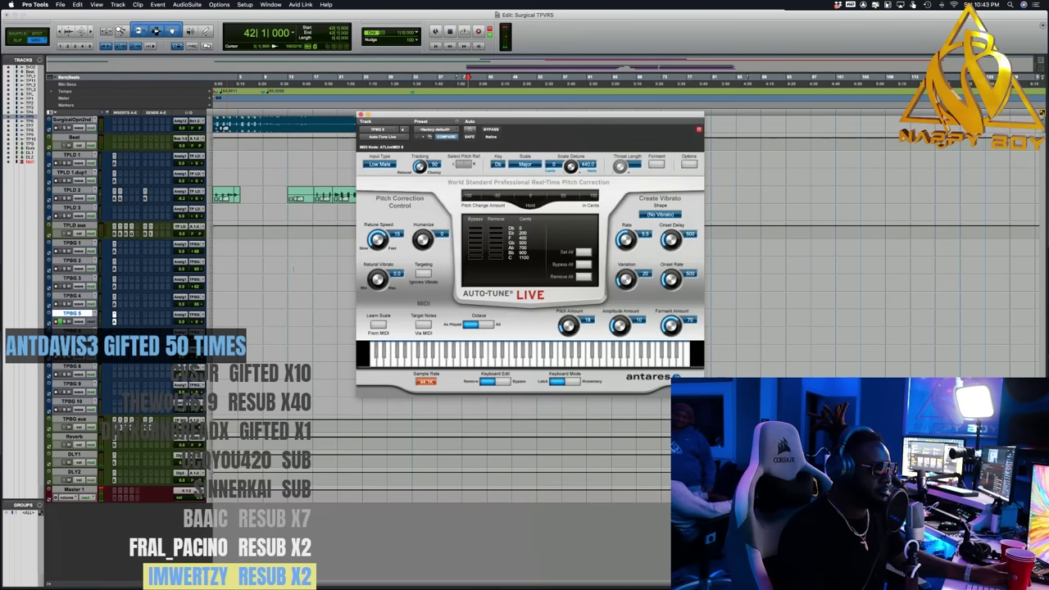
pyautogui.click(525, 164)
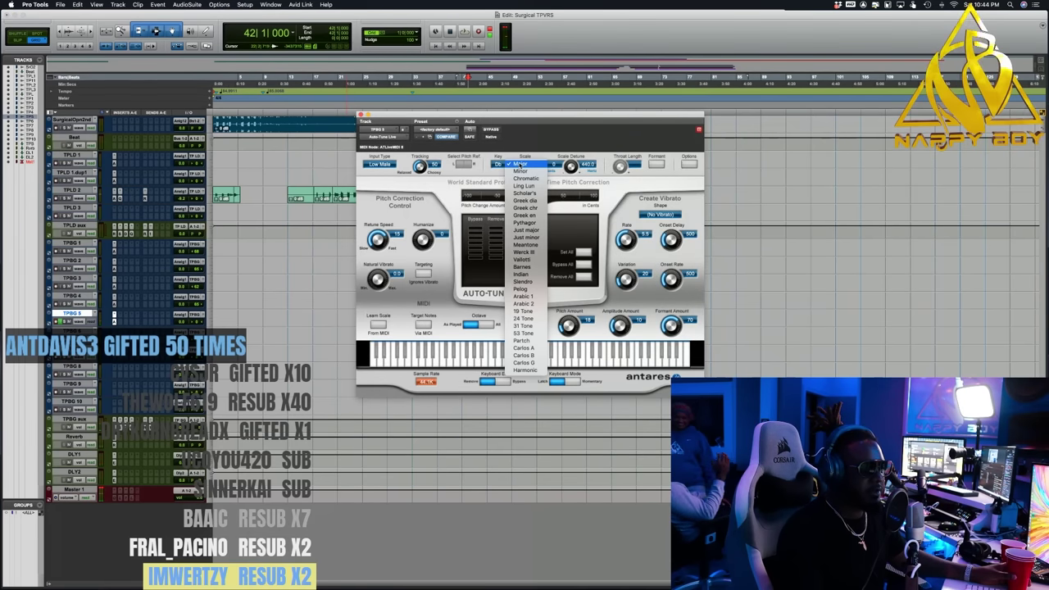
pyautogui.click(527, 178)
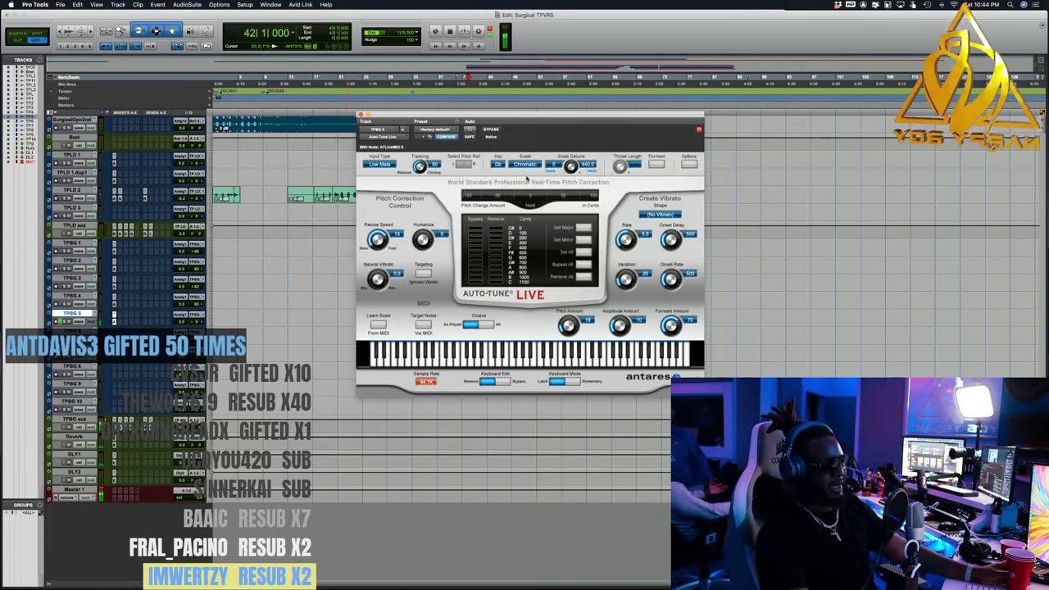
# - Rehearse the background part on TPBG 5 with the Chromatic scale over playback from bar 42
pyautogui.press('space')
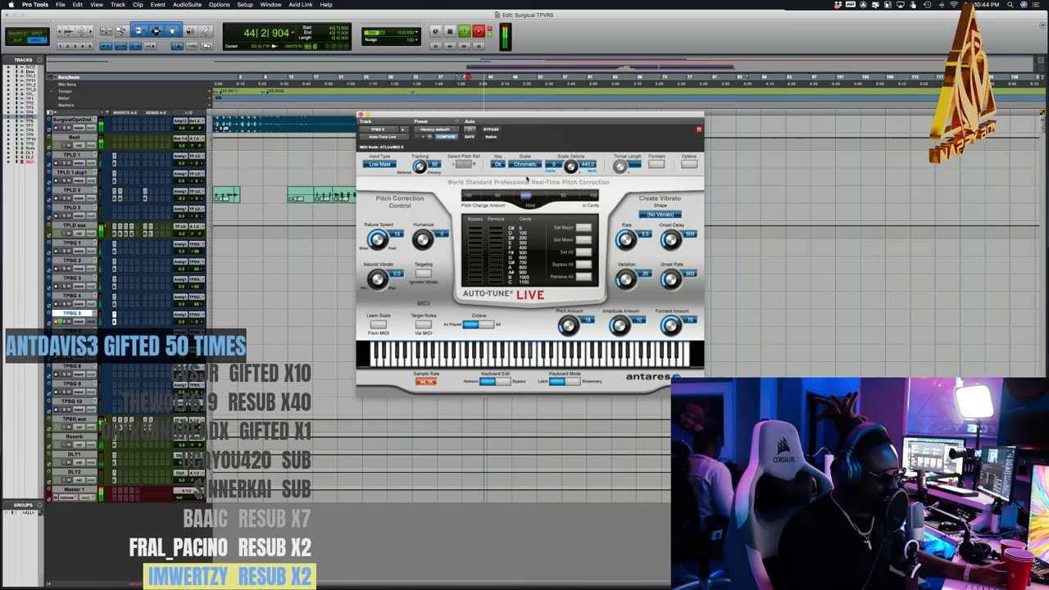
pyautogui.press('space')
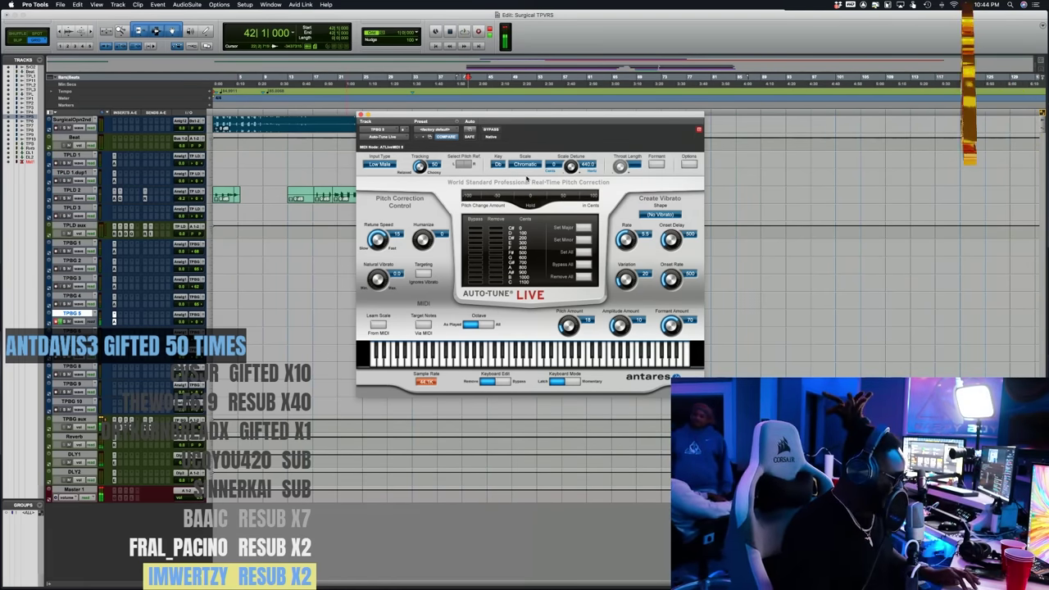
pyautogui.press('space')
pyautogui.press('space')
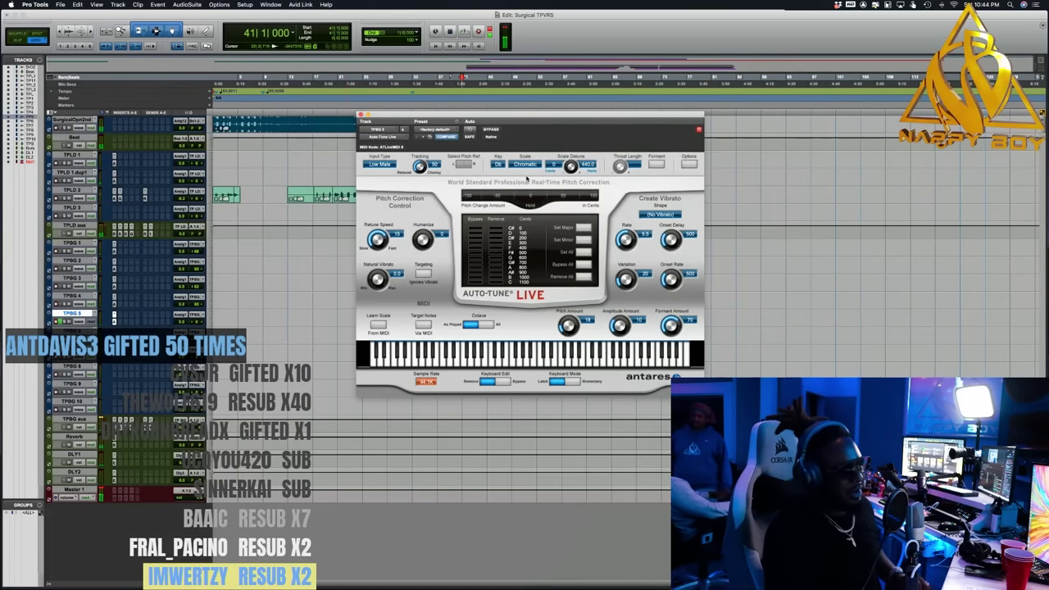
# - Close the Auto-Tune Live window and move the playback start back to bar 31
pyautogui.press('KP_1')
pyautogui.press('KP_1')
pyautogui.press('KP_1')
pyautogui.press('KP_1')
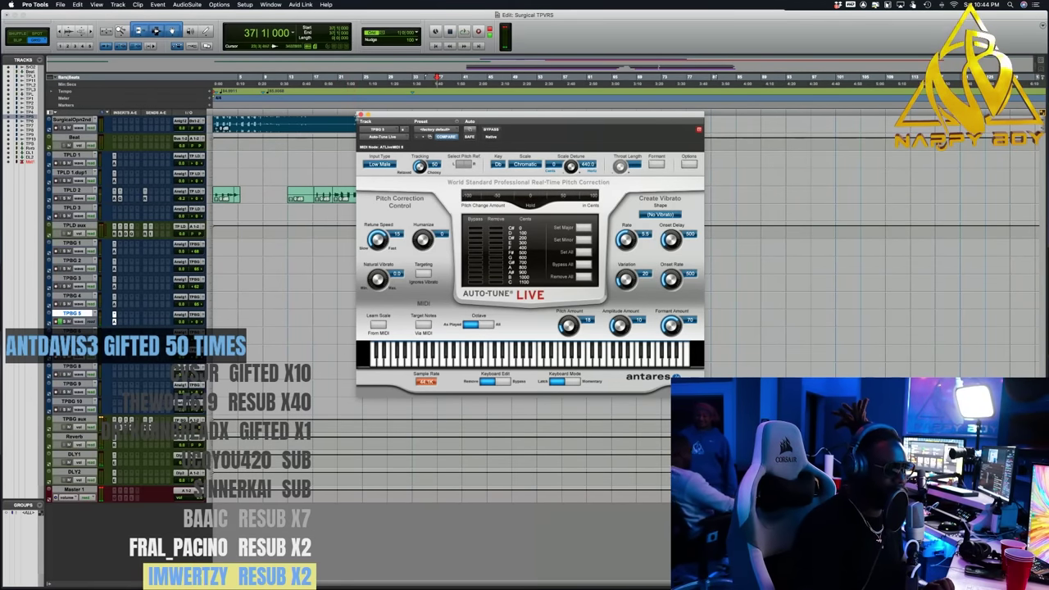
pyautogui.click(360, 115)
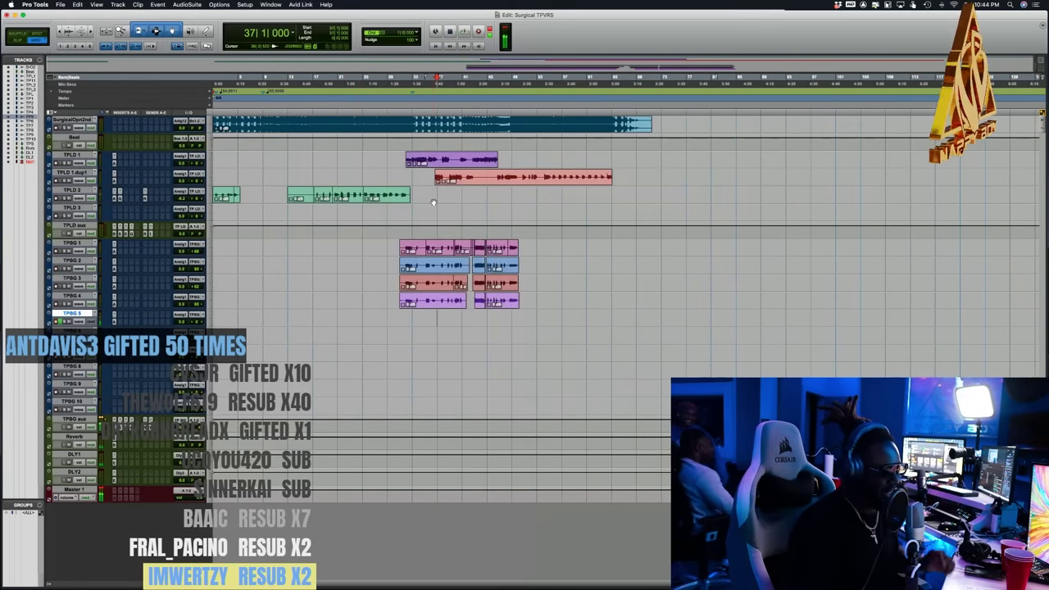
pyautogui.press('KP_1')
pyautogui.press('KP_1')
pyautogui.press('KP_1')
pyautogui.press('KP_1')
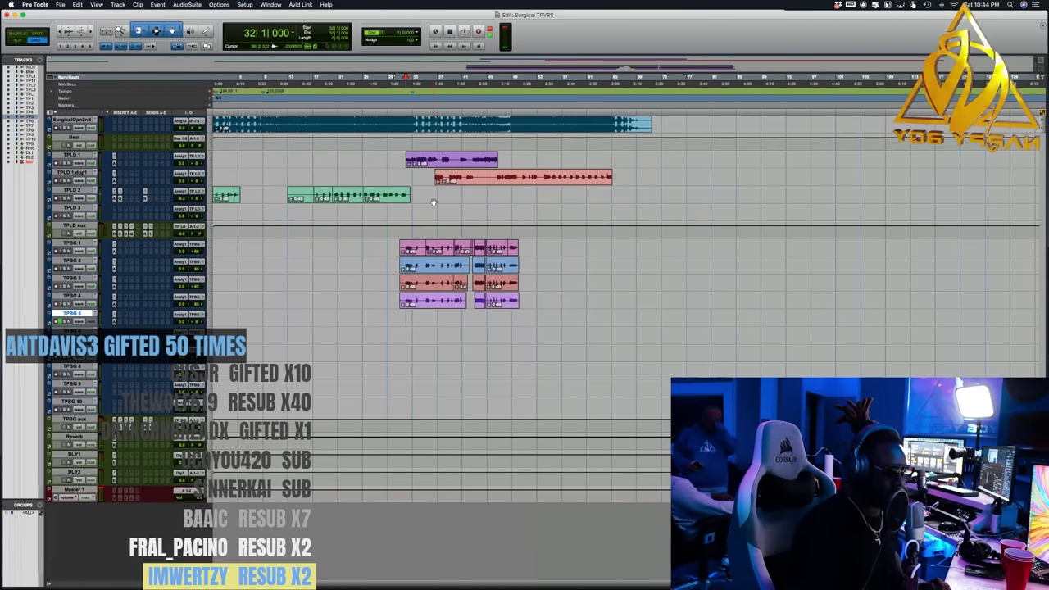
pyautogui.press('KP_1')
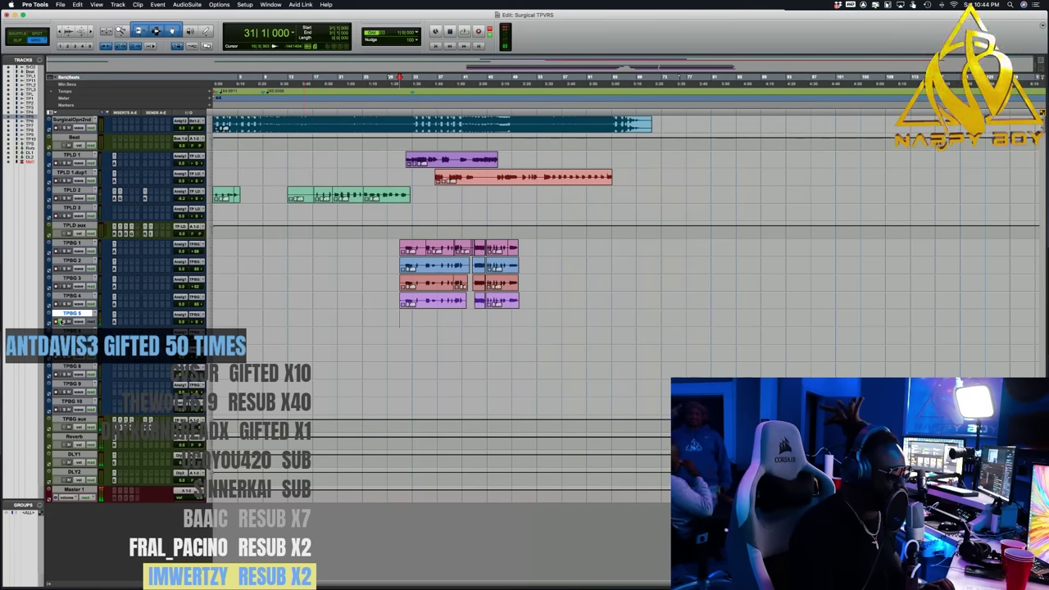
# - Set the Auto-Tune Live scale on TPBG 5 to Major and close the plug-in window
pyautogui.click(114, 321)
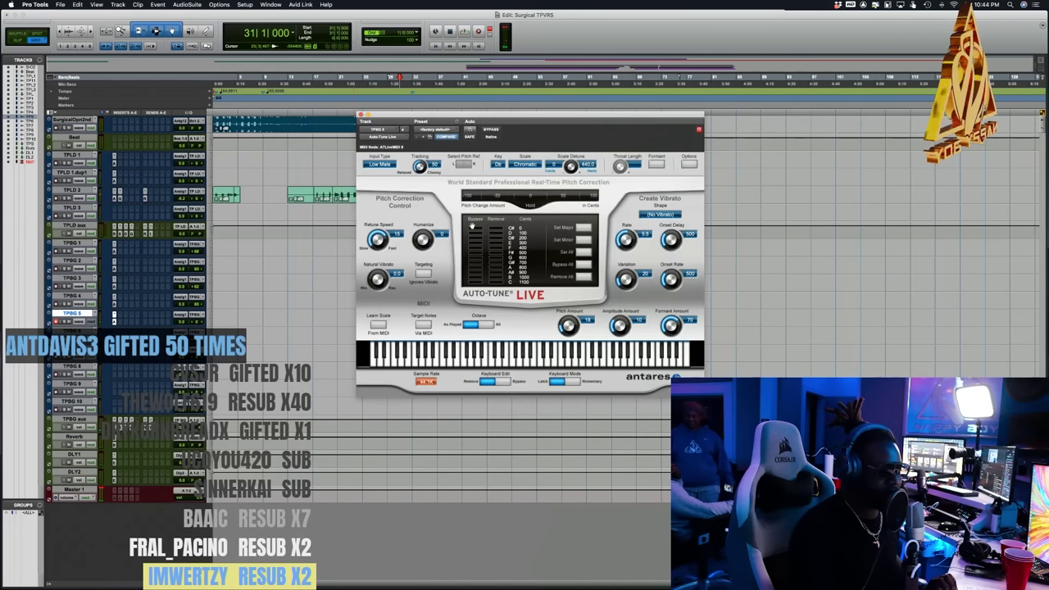
pyautogui.click(525, 165)
pyautogui.click(529, 153)
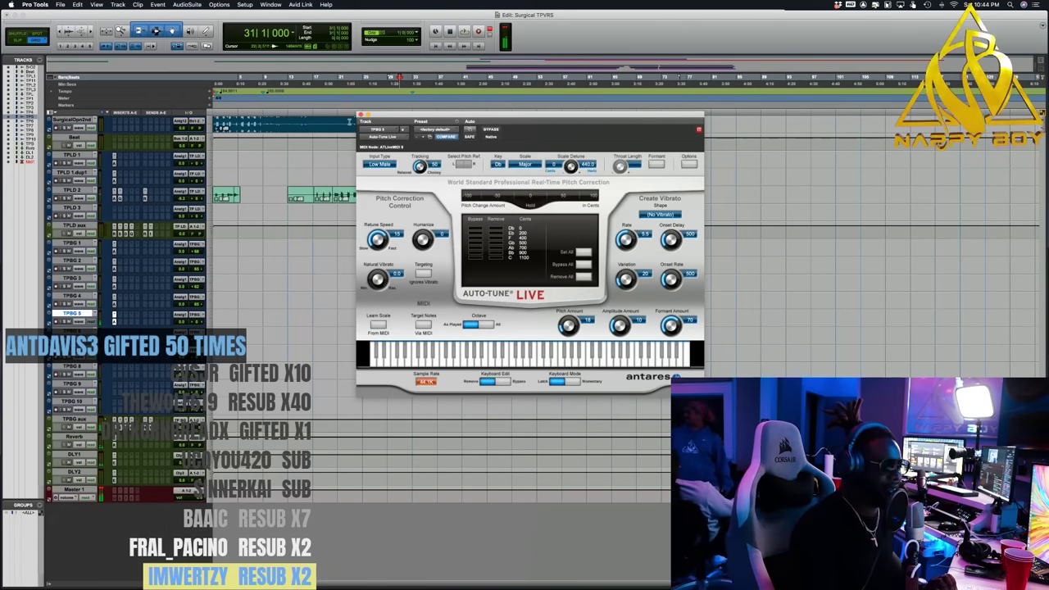
pyautogui.click(361, 114)
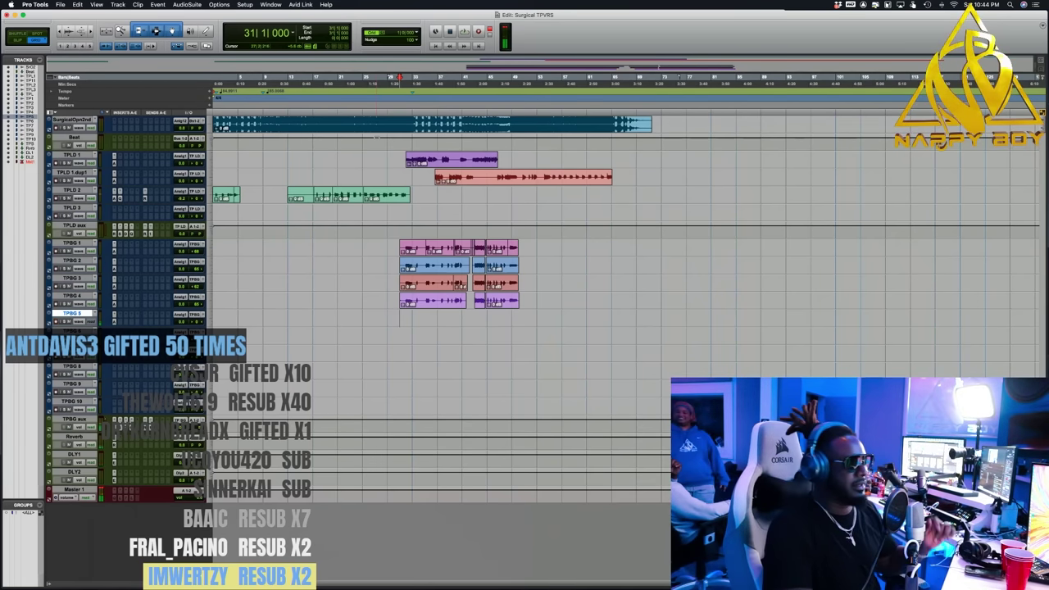
# - Record a fifth background vocal layer on TPBG 5 from bar 31 to about bar 44
pyautogui.press('super+space')
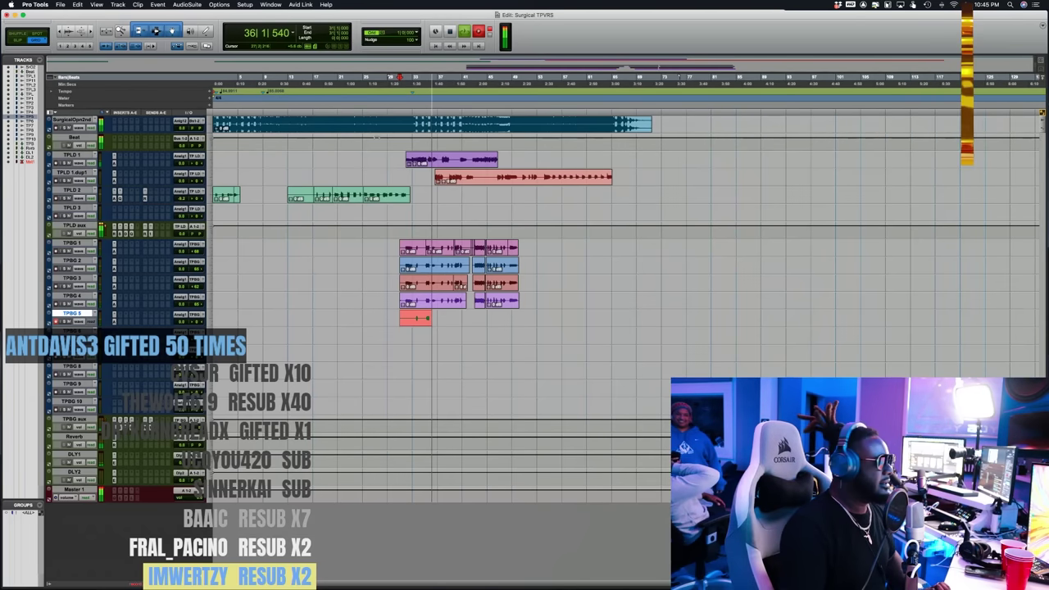
pyautogui.press('space')
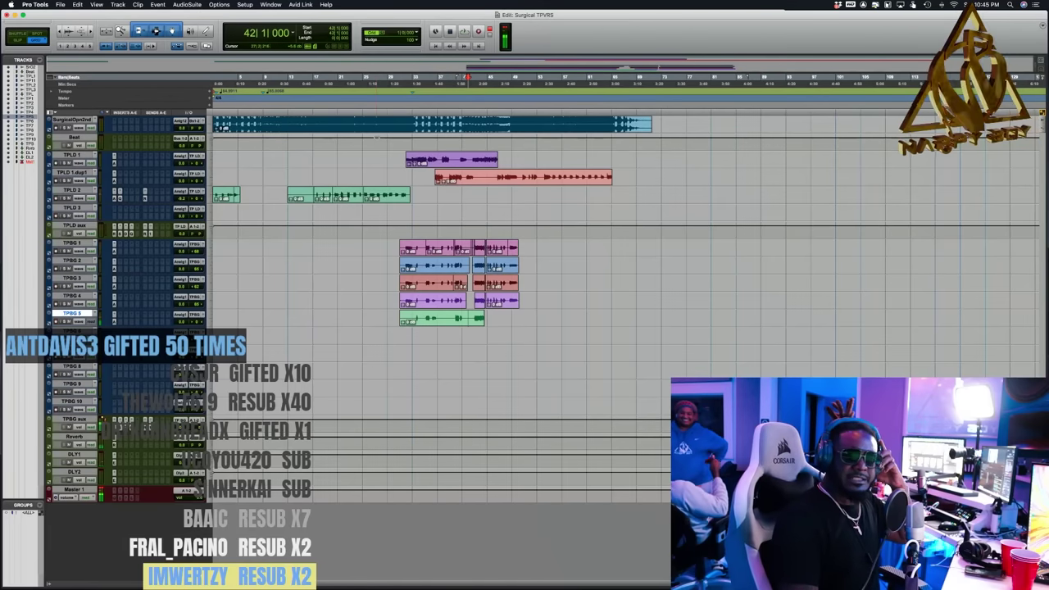
# - Try several replacement takes of the TPBG 5 phrase, each starting from bar 42
pyautogui.press('space')
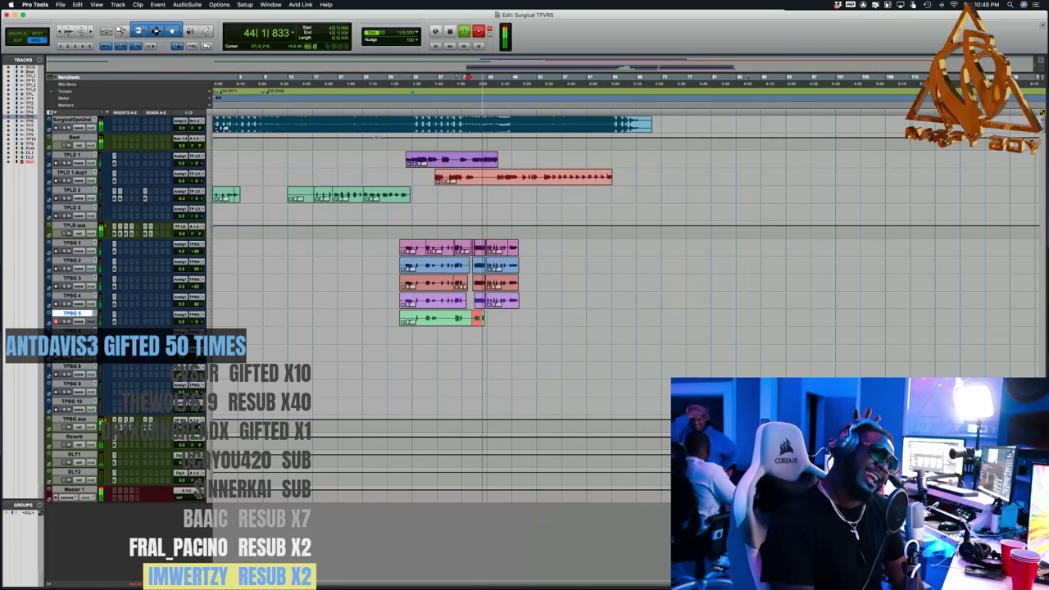
pyautogui.press('space')
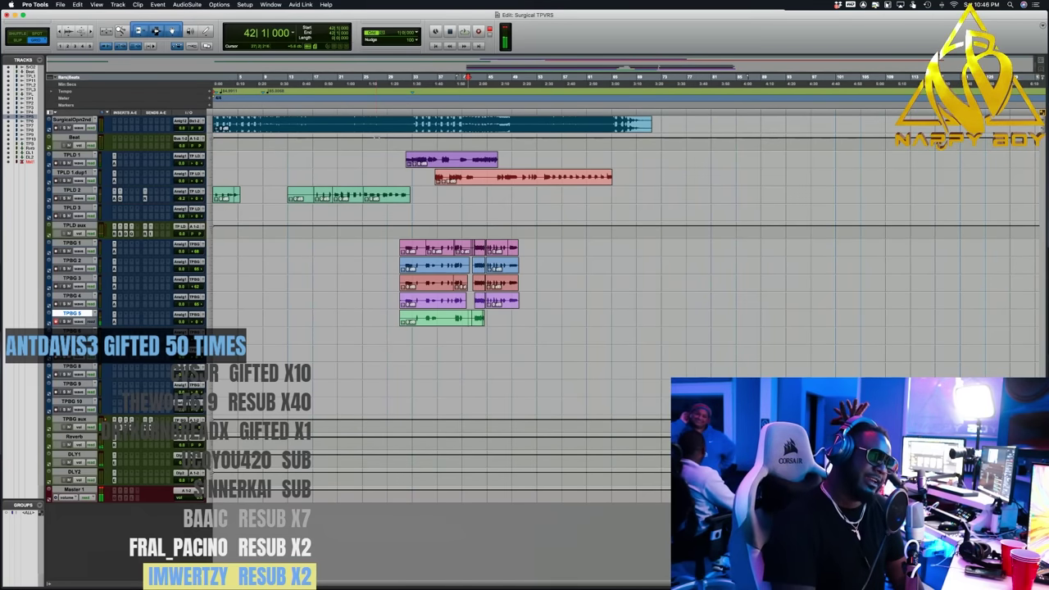
pyautogui.press('space')
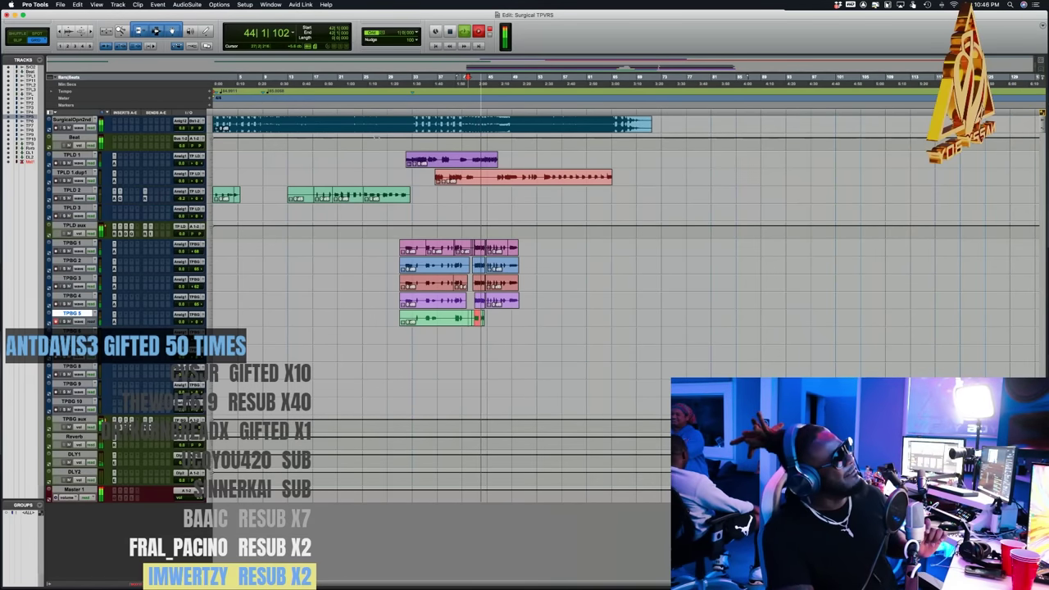
pyautogui.press('space')
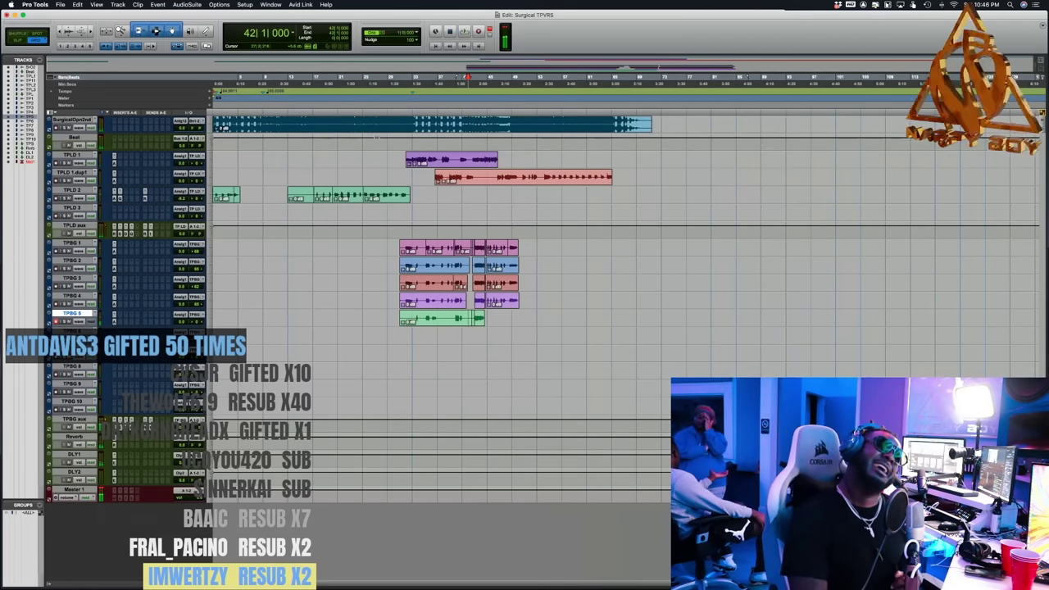
pyautogui.press('space')
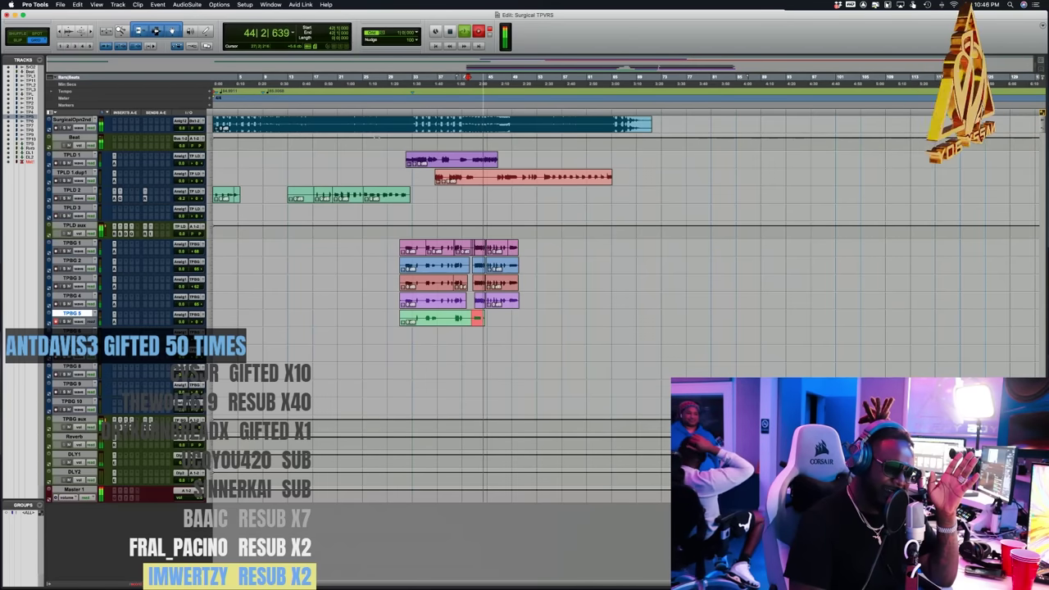
pyautogui.press('space')
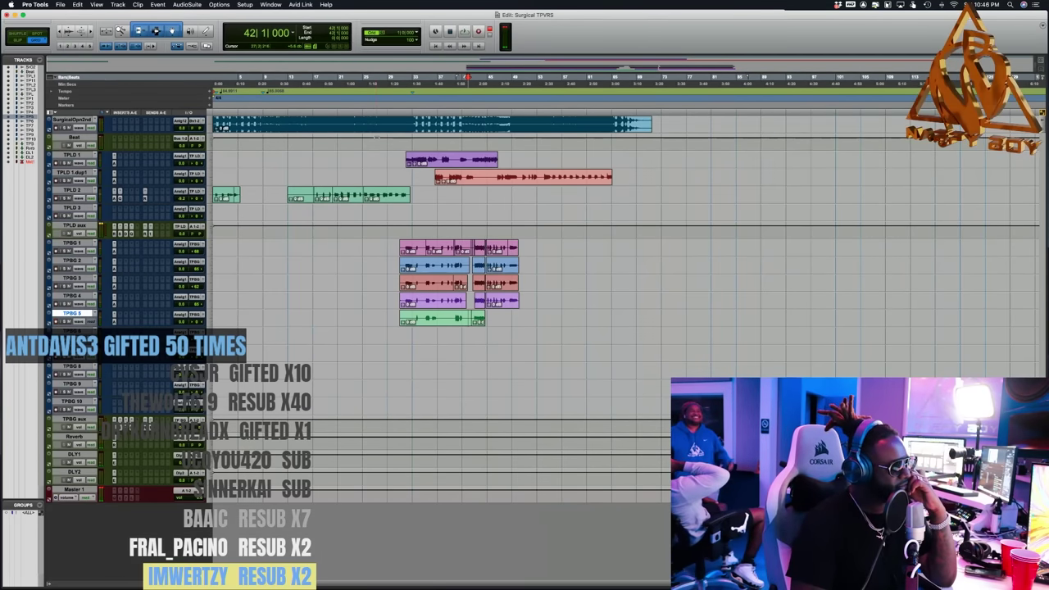
pyautogui.press('space')
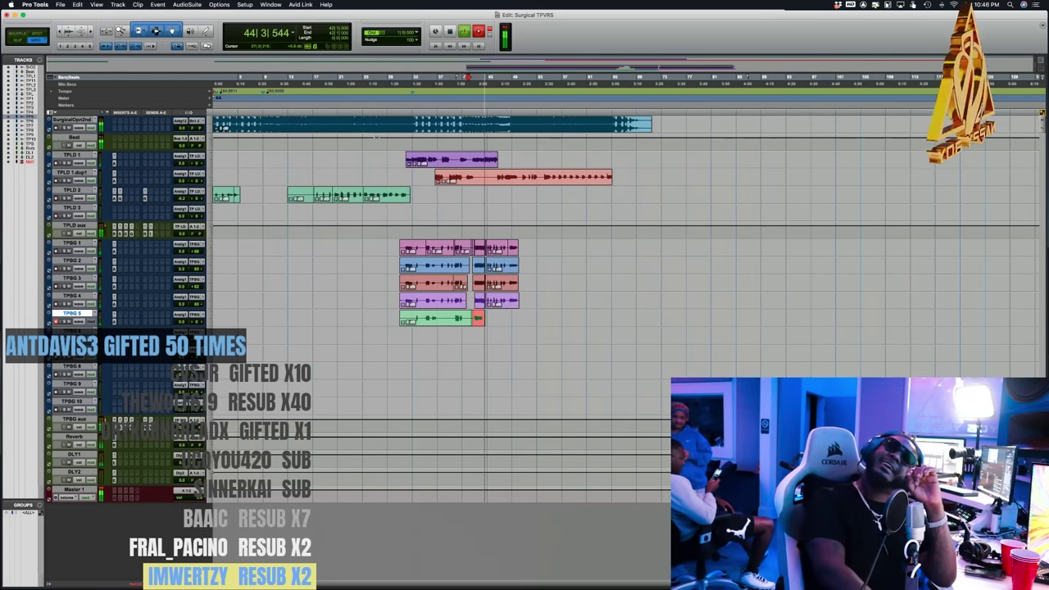
pyautogui.press('space')
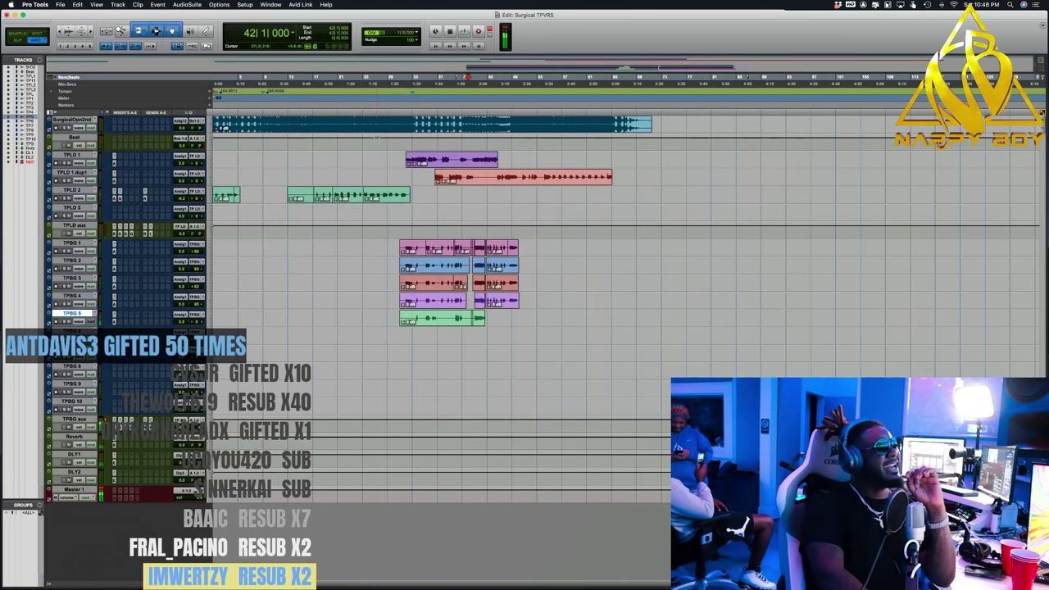
pyautogui.press('space')
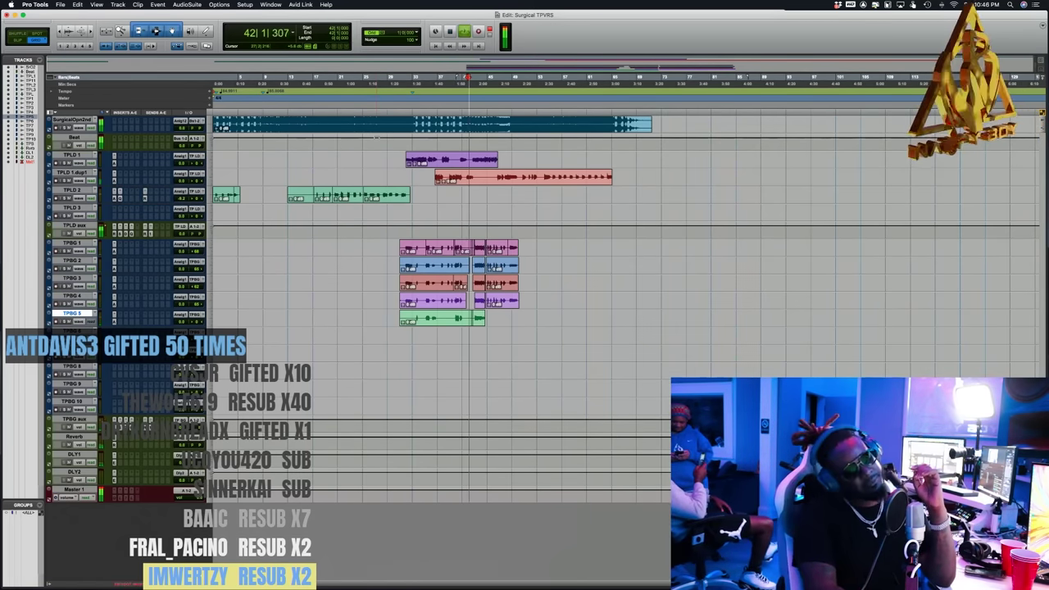
pyautogui.press('space')
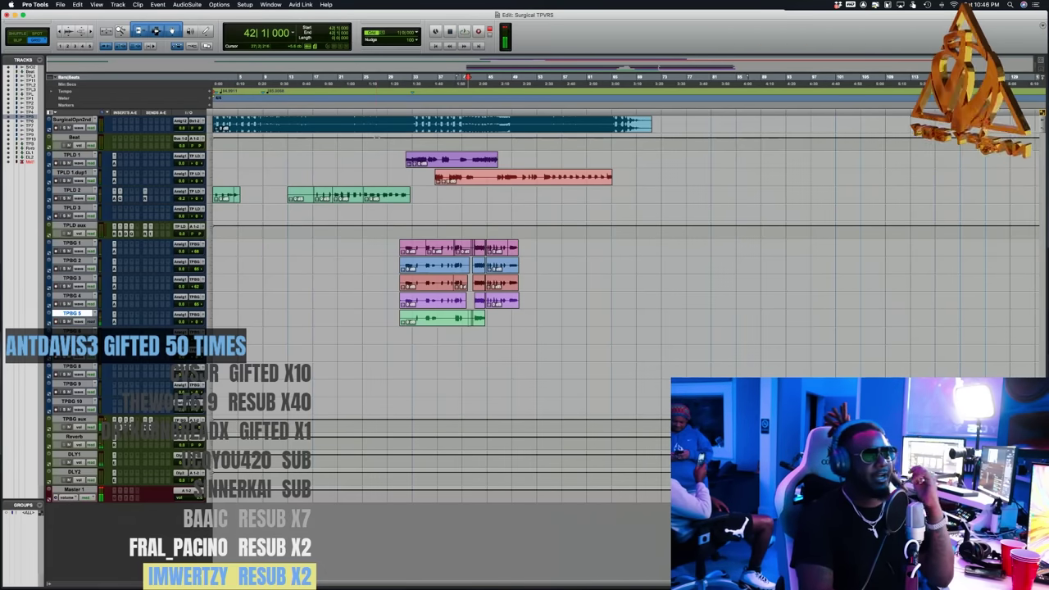
pyautogui.press('space')
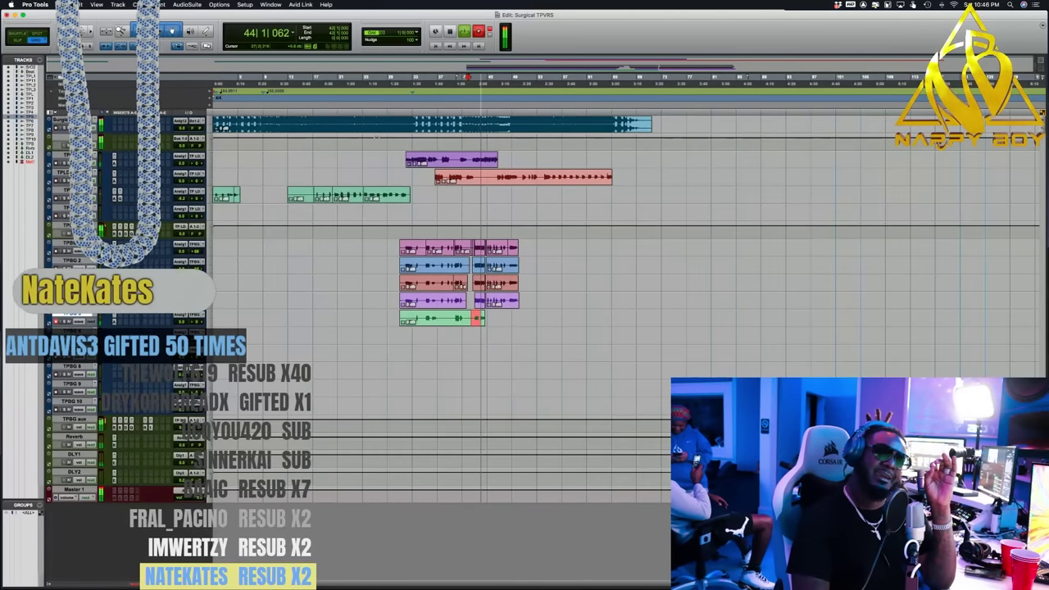
pyautogui.press('space')
pyautogui.press('space')
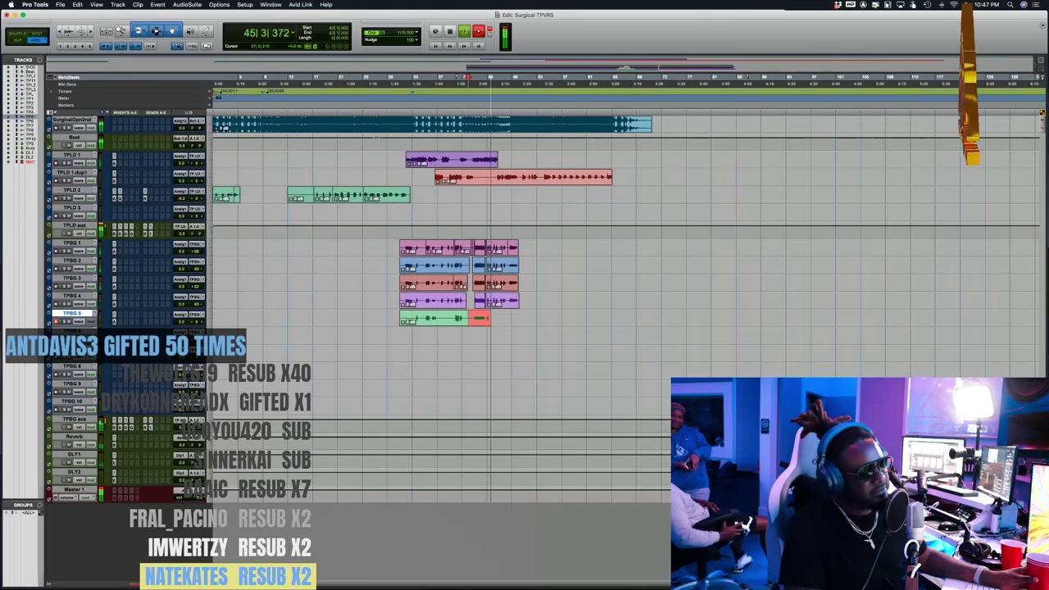
pyautogui.press('space')
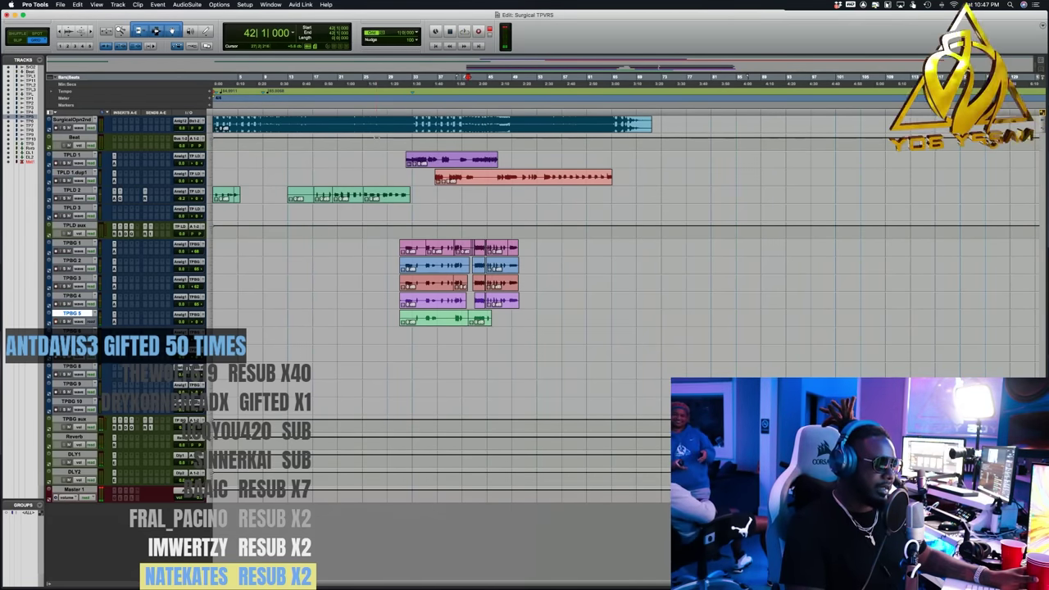
pyautogui.press('space')
pyautogui.press('super+space')
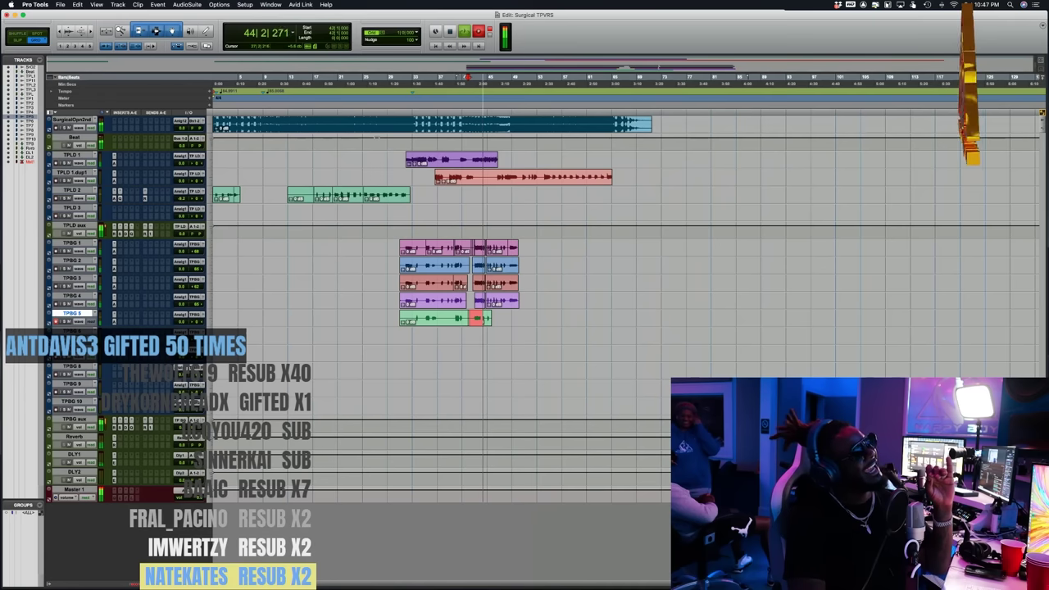
pyautogui.press('super+period')
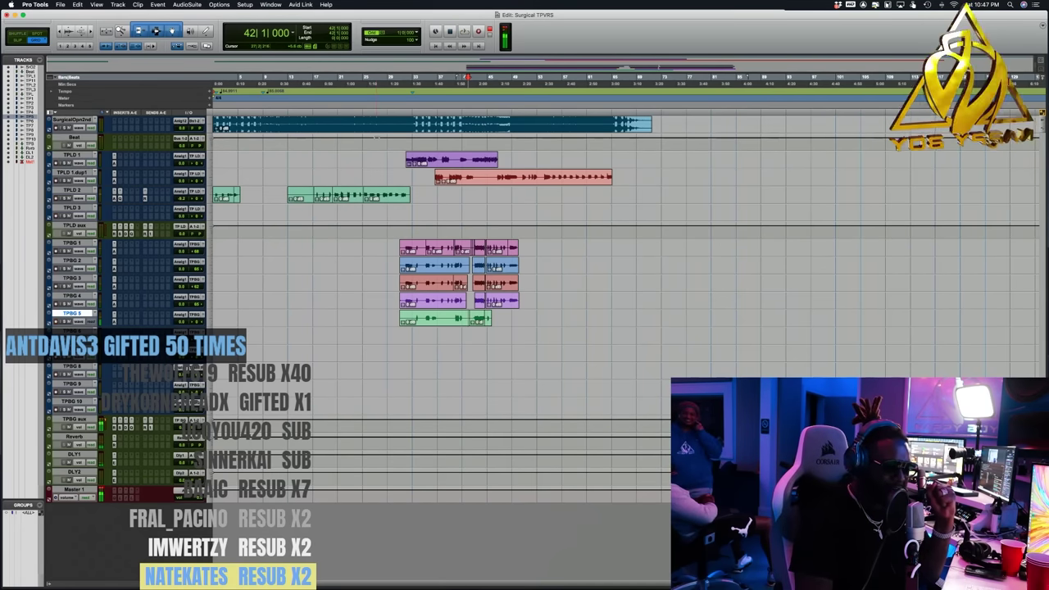
pyautogui.press('super+space')
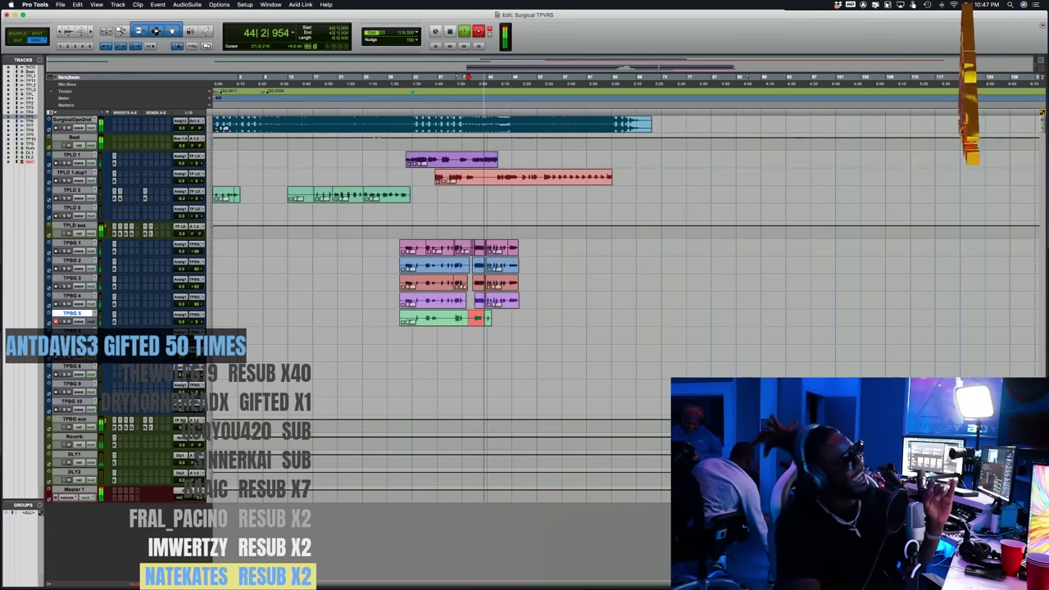
pyautogui.press('super+period')
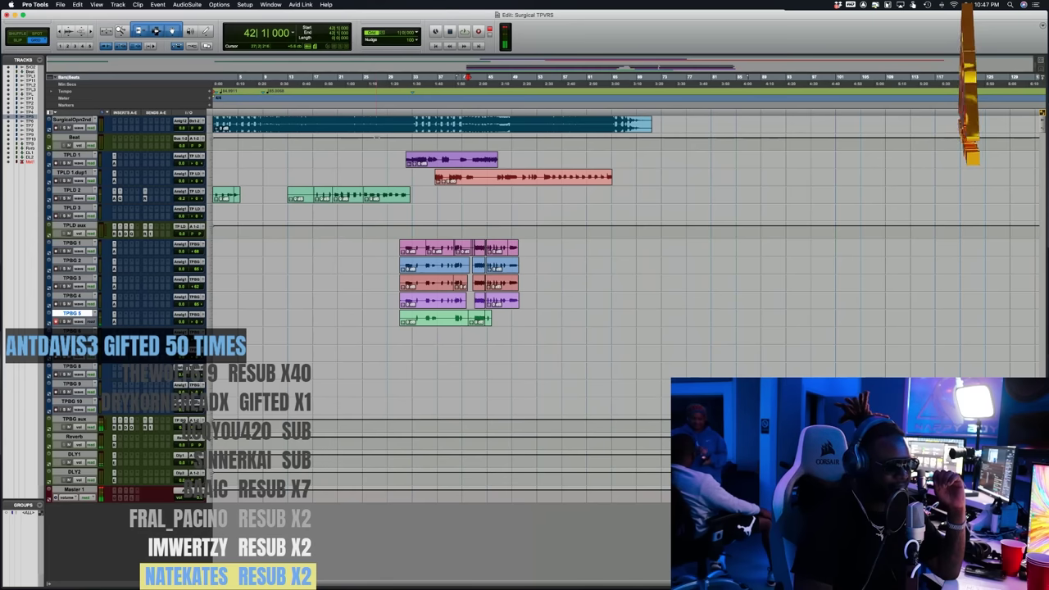
# - Re-record the TPBG 5 phrase from bar 42 and continue the part to about bar 49
pyautogui.press('super+space')
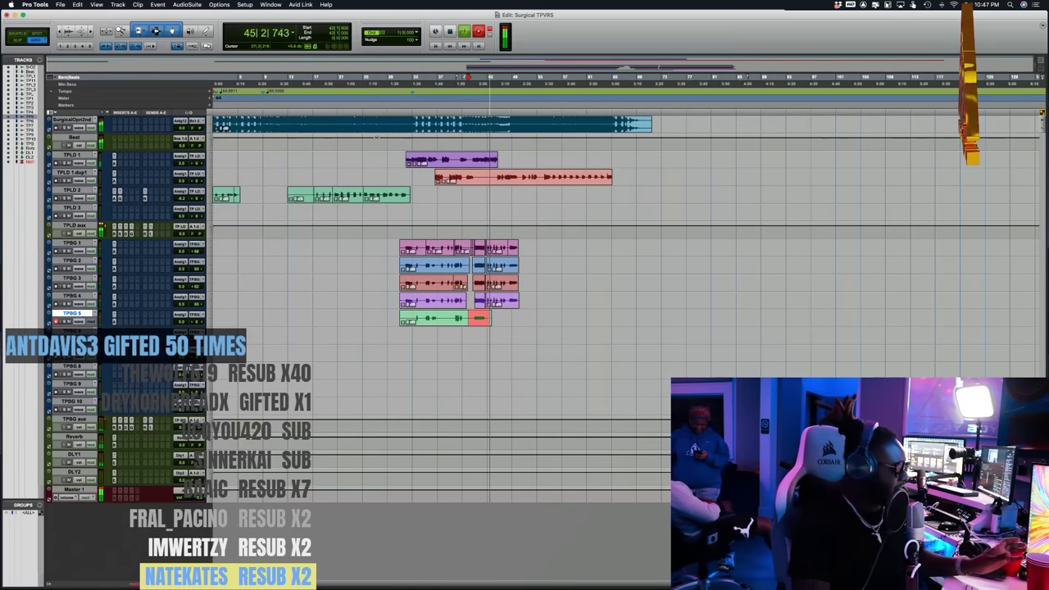
pyautogui.press('space')
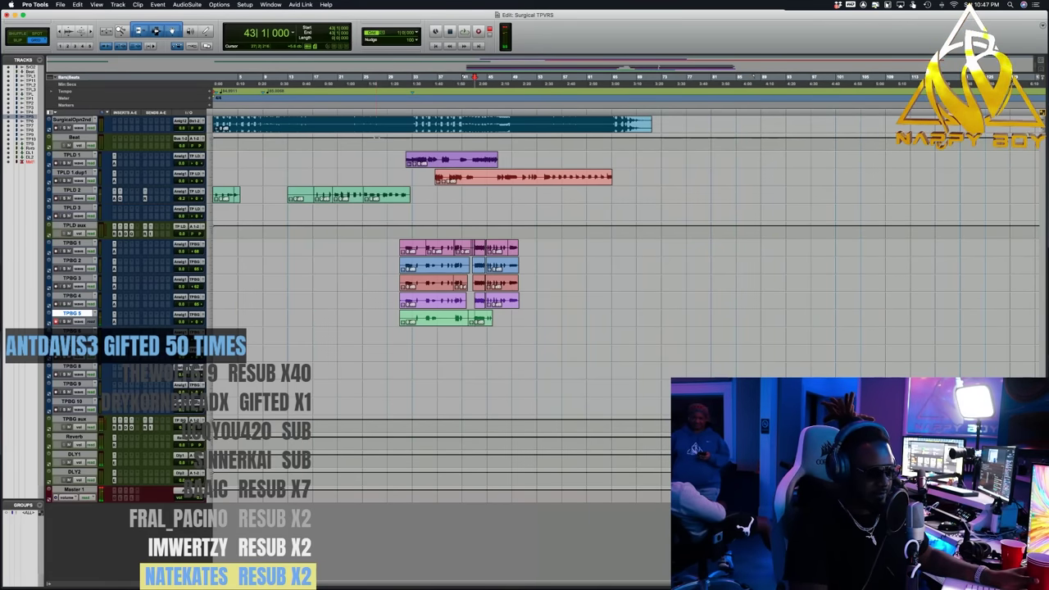
pyautogui.press('space')
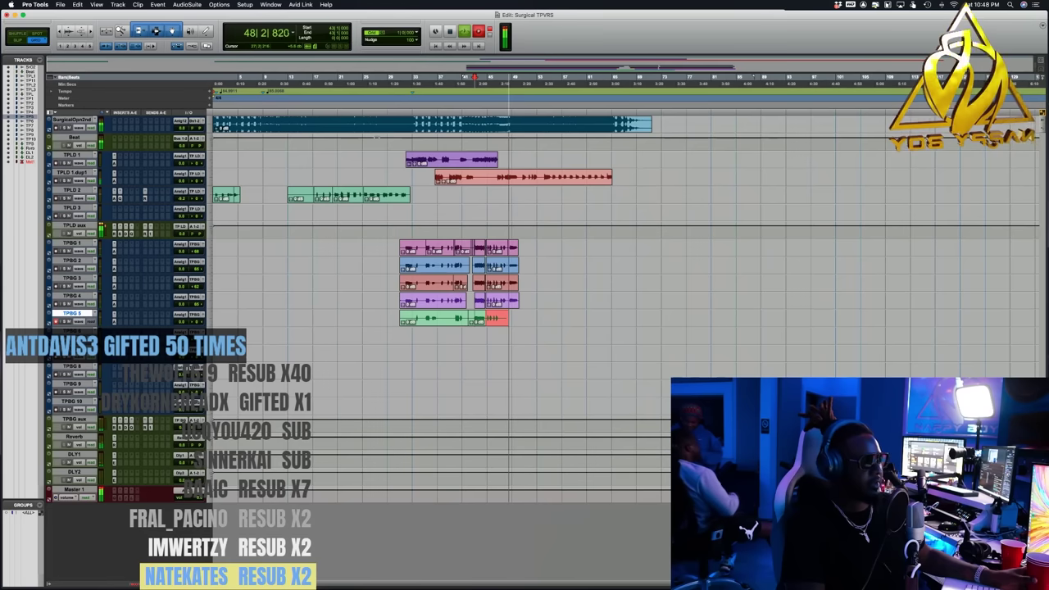
# - Re-record the ending of the TPBG 5 part from bar 48 to about bar 49
pyautogui.press('space')
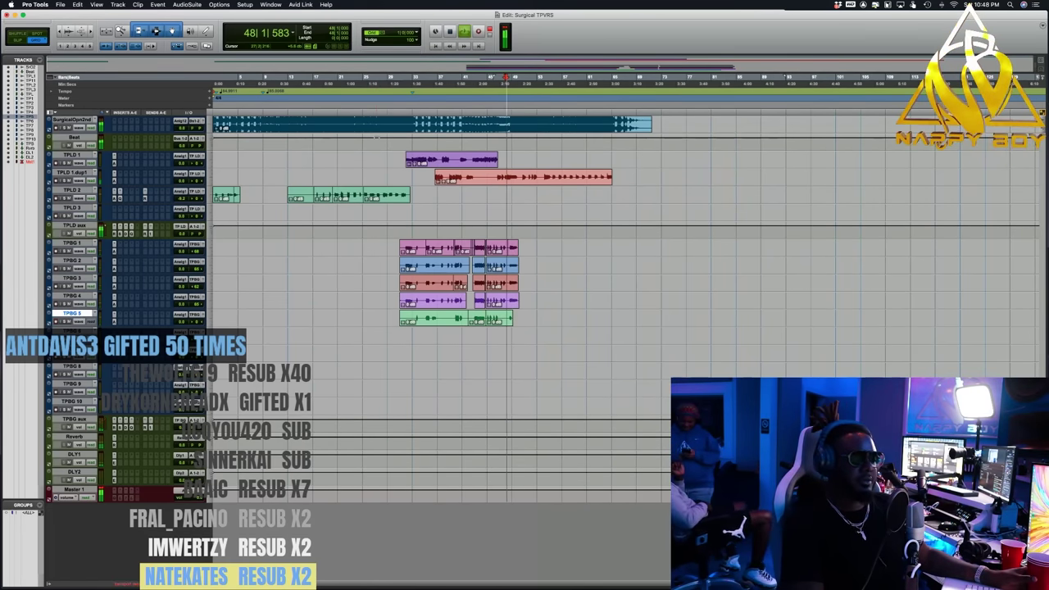
pyautogui.press('super+space')
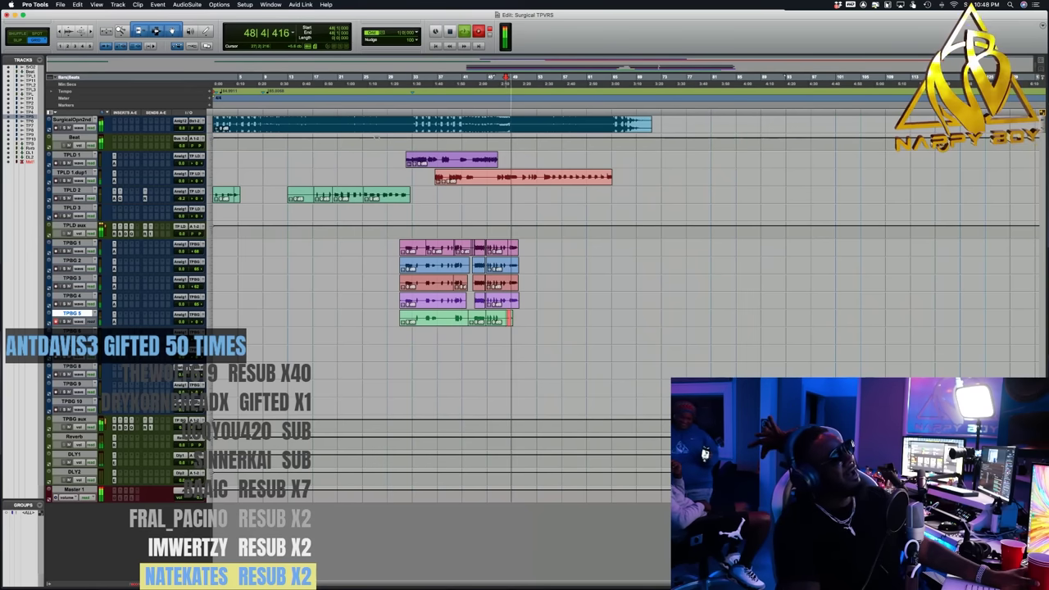
pyautogui.press('space')
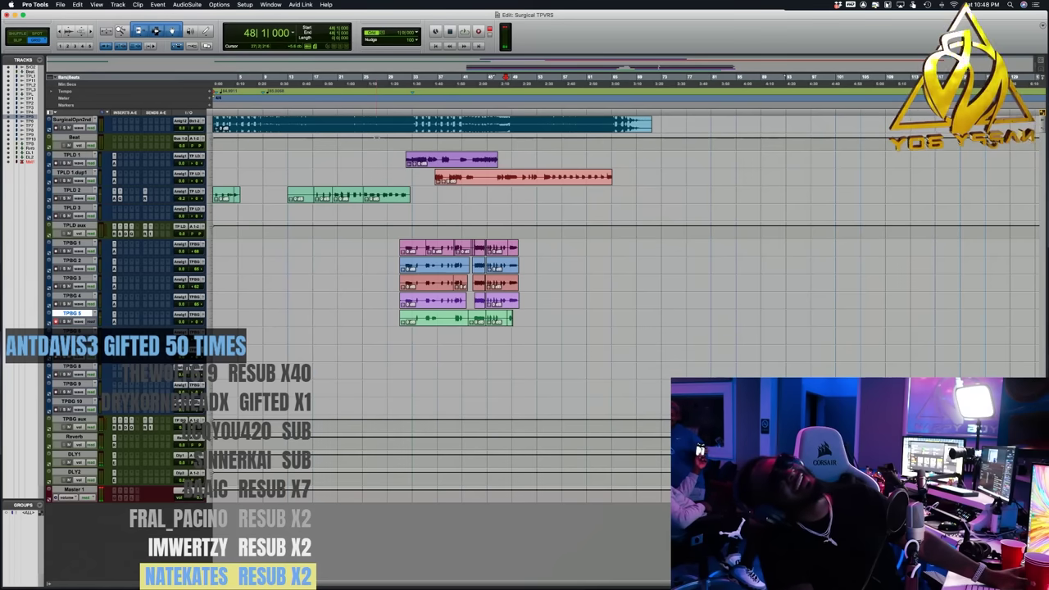
# - Record two further takes of the TPBG 5 ending, each from bar 48, reaching about bar 50
pyautogui.press('space')
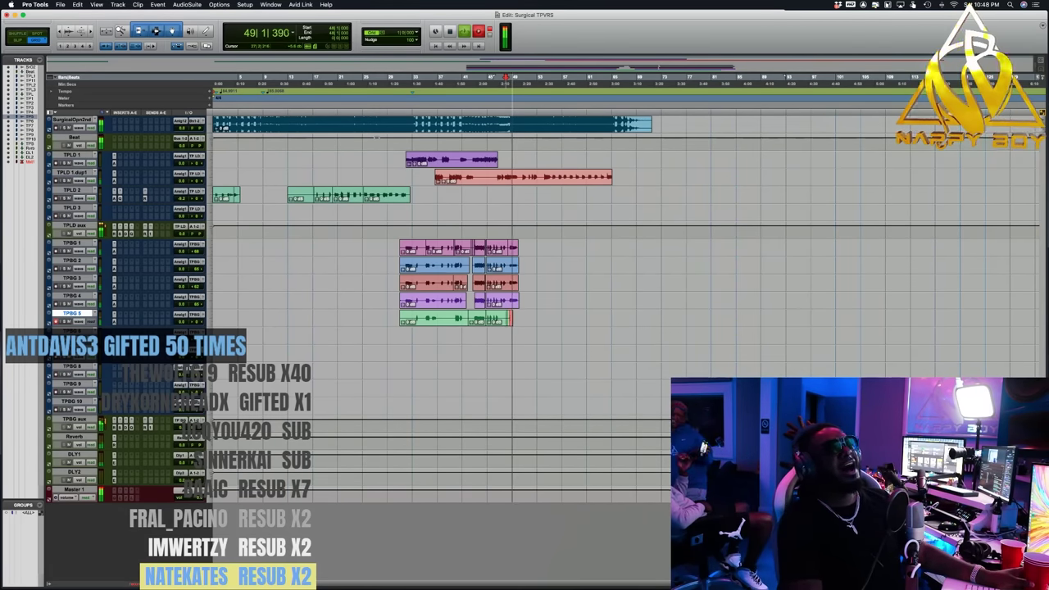
pyautogui.press('space')
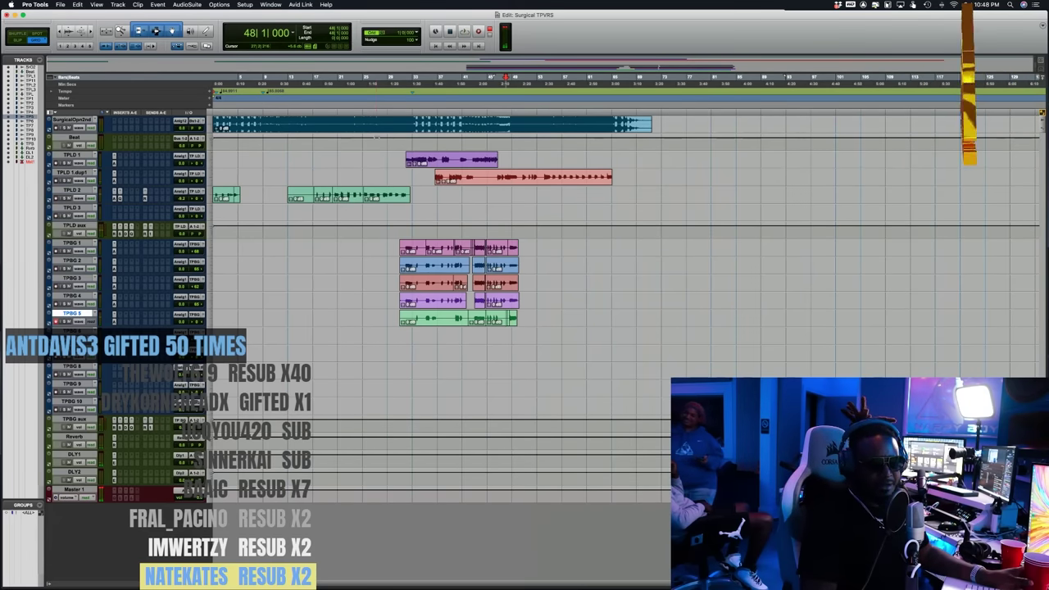
pyautogui.press('super+space')
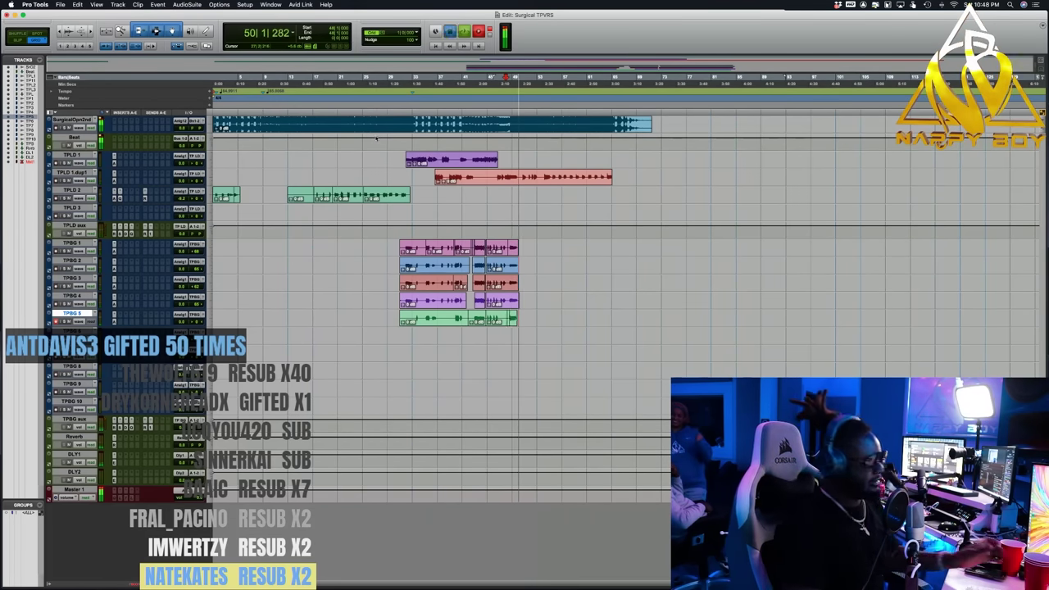
pyautogui.press('space')
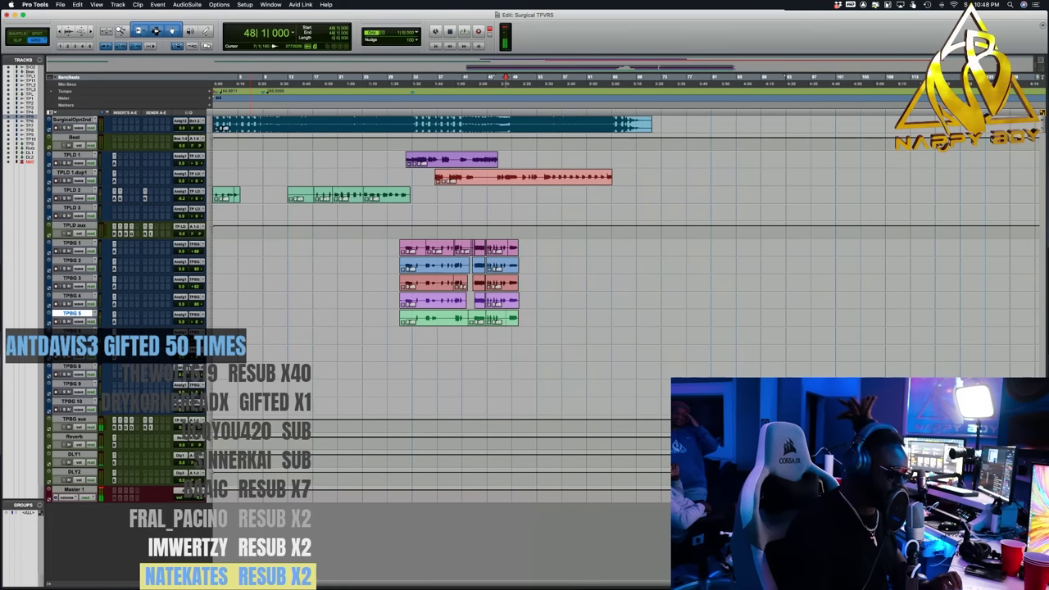
# - Return to bar 31 and record a sixth background vocal layer on TPBG 6 to about bar 36
pyautogui.press('KP_1')
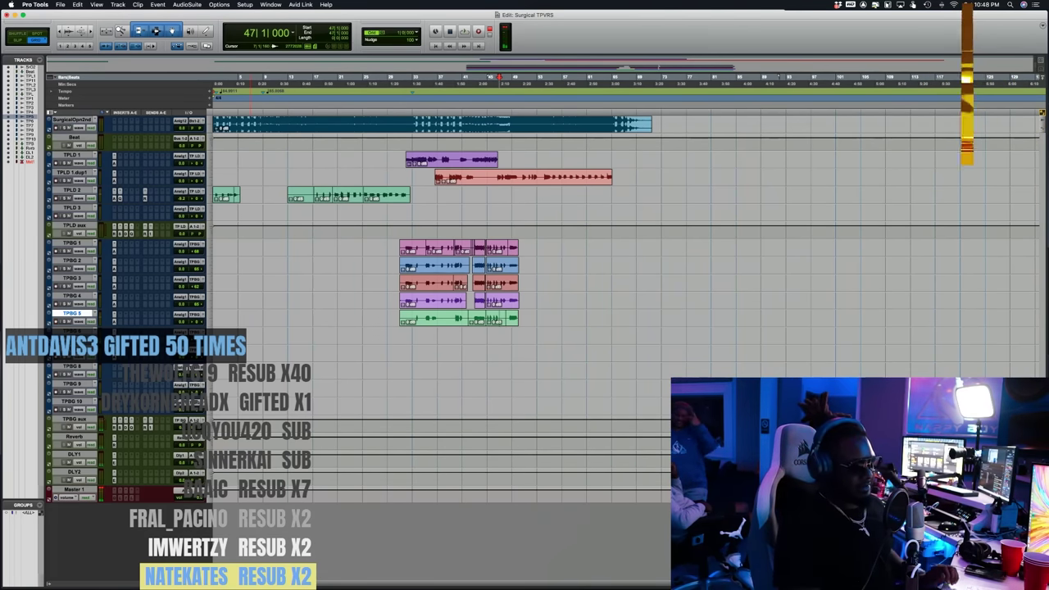
pyautogui.press('KP_1')
pyautogui.press('KP_1')
pyautogui.press('KP_1')
pyautogui.press('KP_1')
pyautogui.press('KP_1')
pyautogui.press('KP_1')
pyautogui.press('KP_1')
pyautogui.press('KP_1')
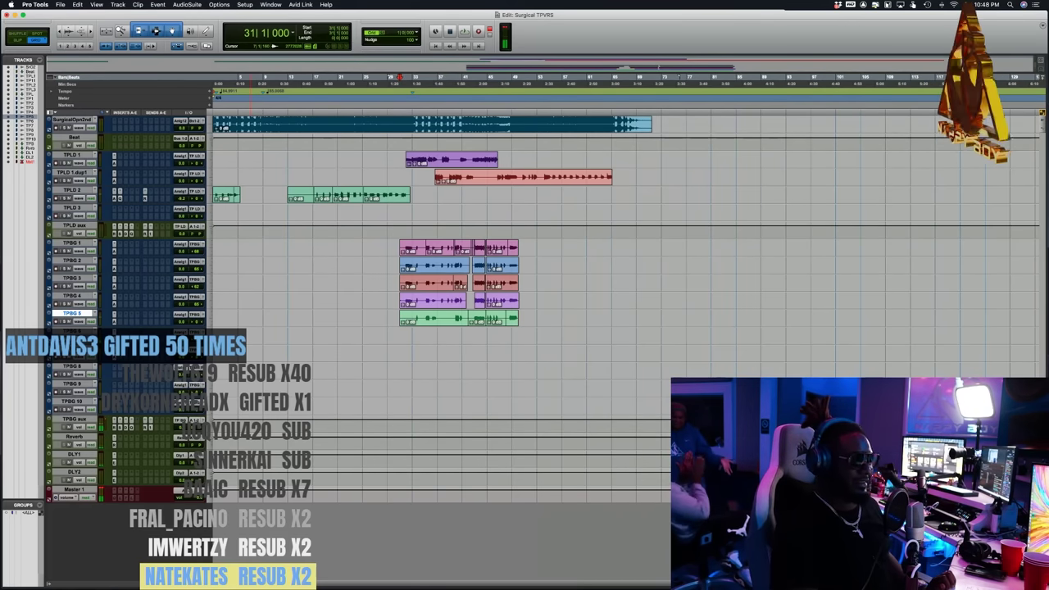
pyautogui.press('KP_3')
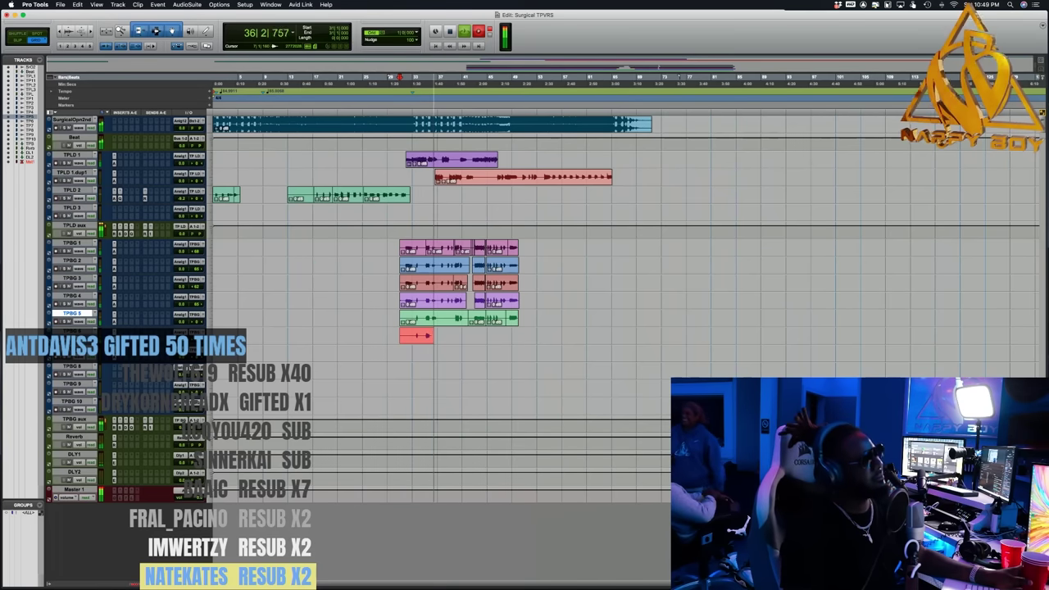
pyautogui.press('space')
# - Continue the TPBG 6 part in two punch-in recordings, from about bar 36 and about bar 45, reaching about bar 50
pyautogui.press('space')
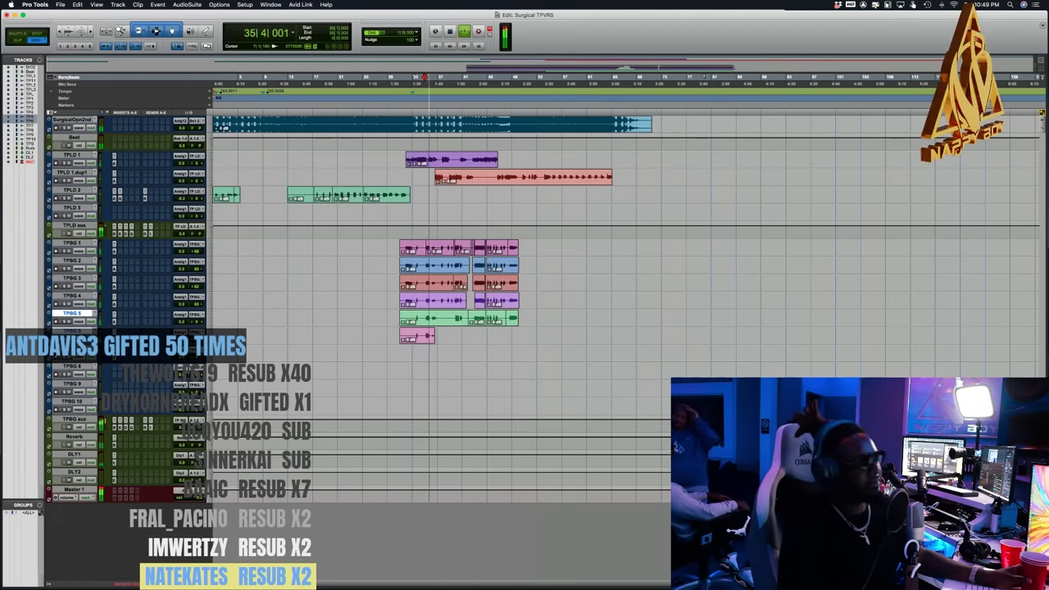
pyautogui.press('F12')
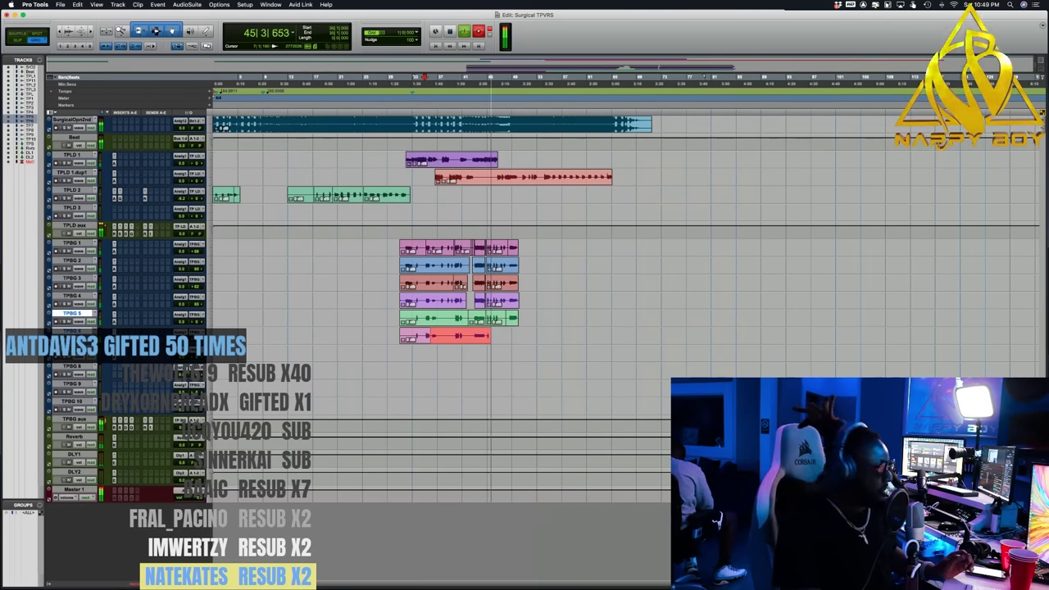
pyautogui.press('space')
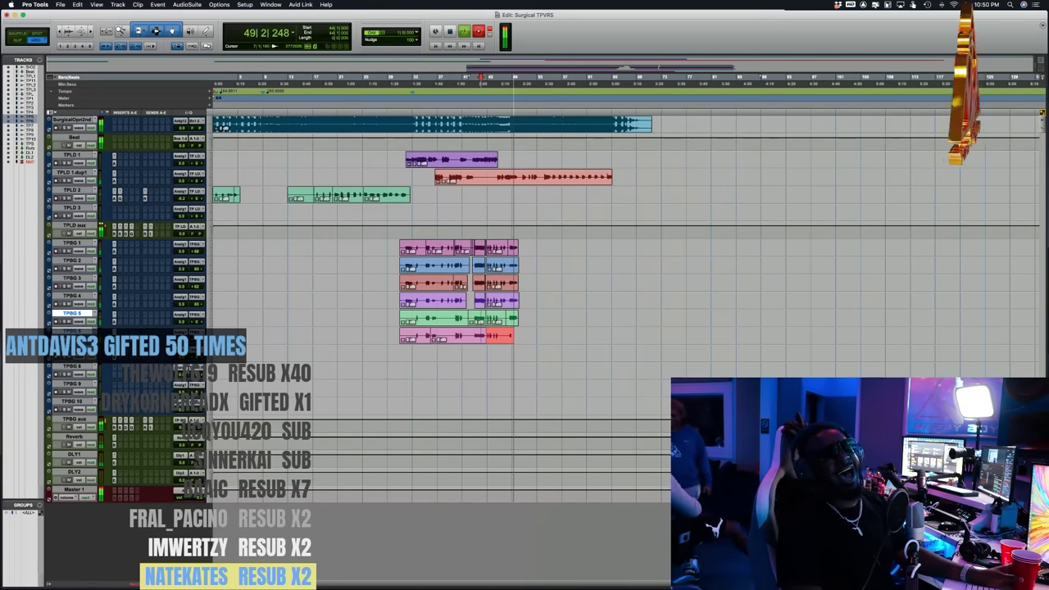
pyautogui.press('space')
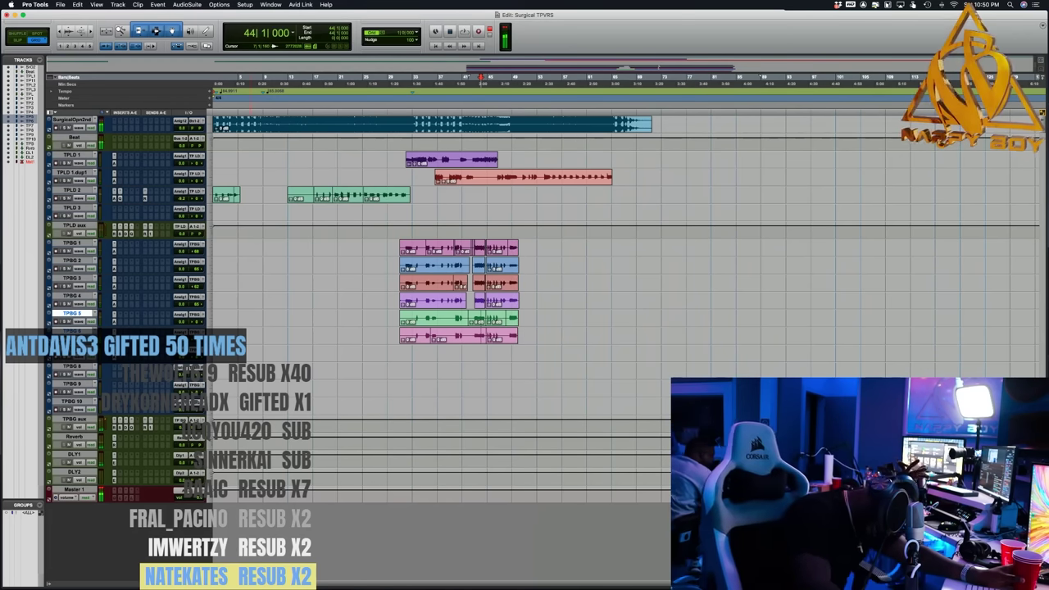
# - Play back the end of the layered background vocals from bar 47
pyautogui.click(492, 77)
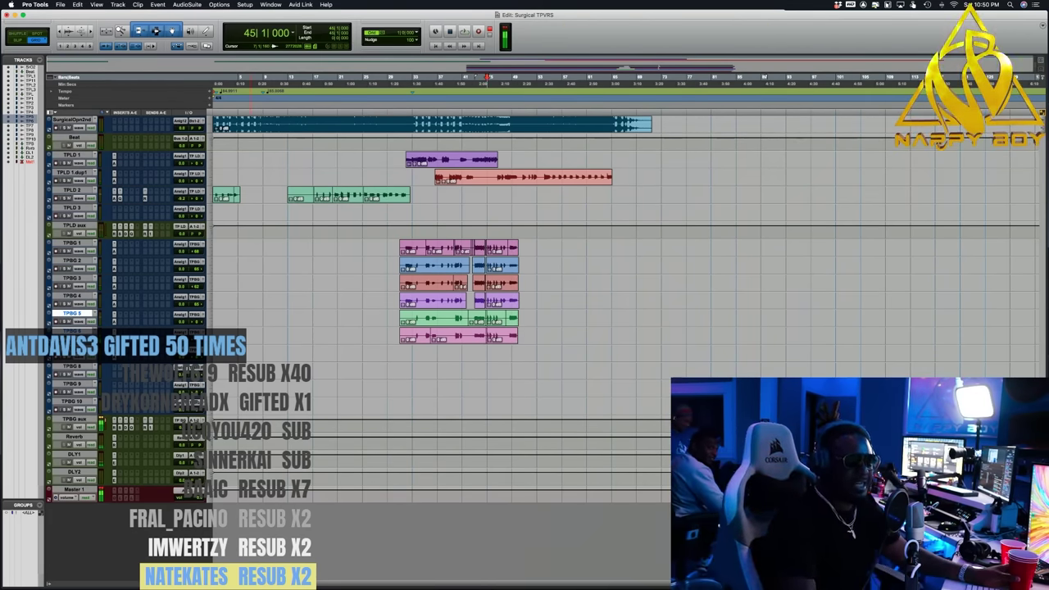
pyautogui.click(499, 76)
pyautogui.press('space')
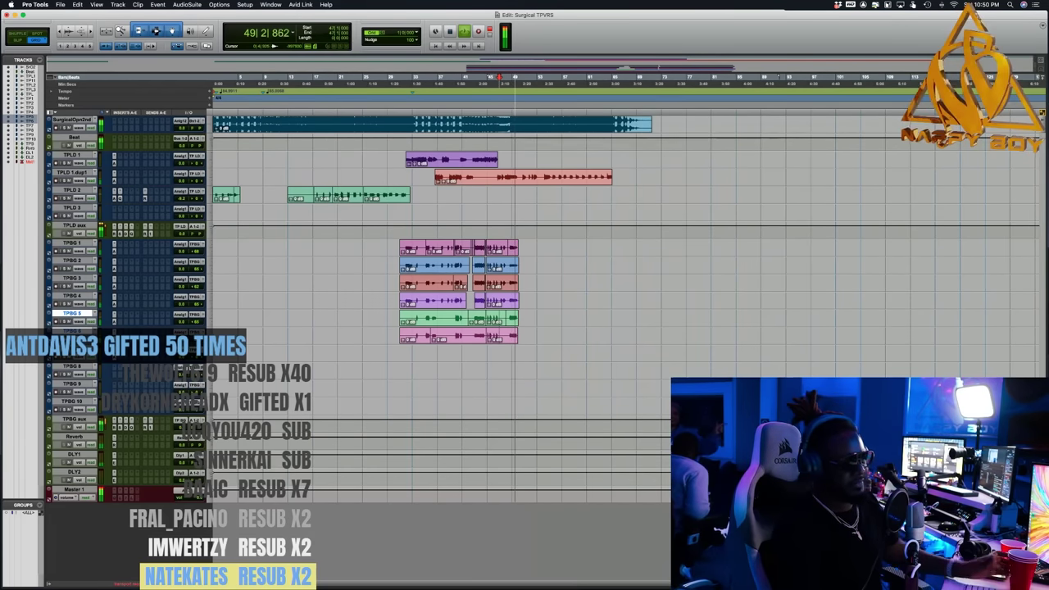
pyautogui.press('space')
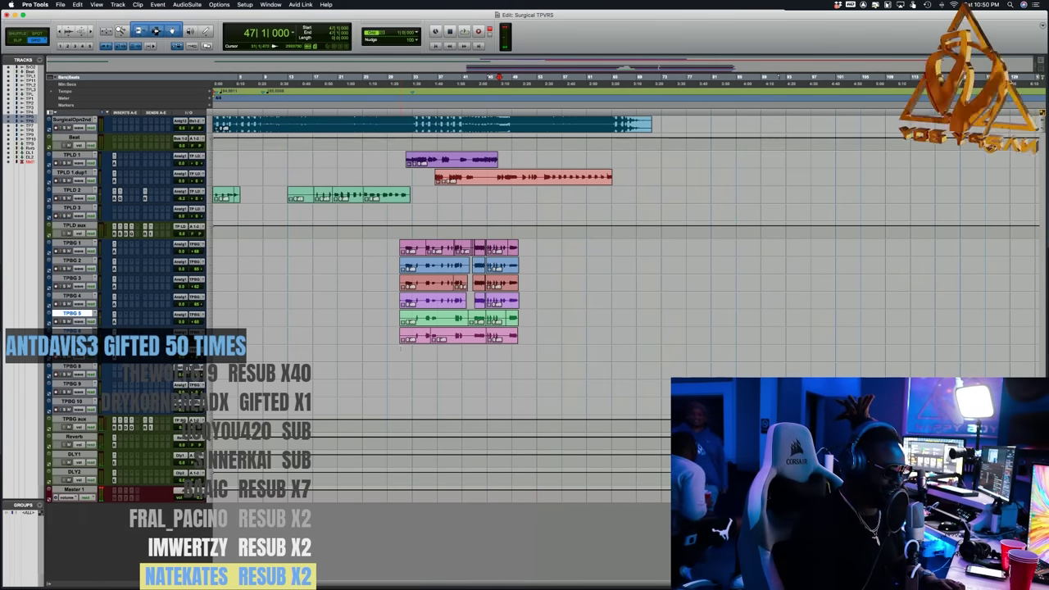
# - Record a seventh background vocal layer on TPBG 7 from bar 31 to about bar 50
pyautogui.click(400, 350)
pyautogui.press('super+space')
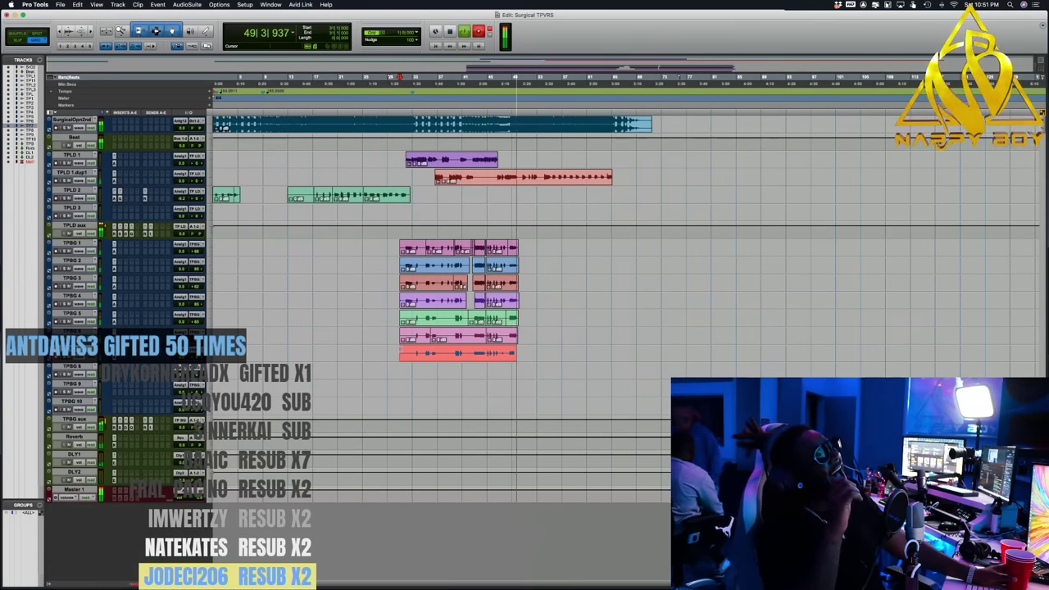
pyautogui.press('space')
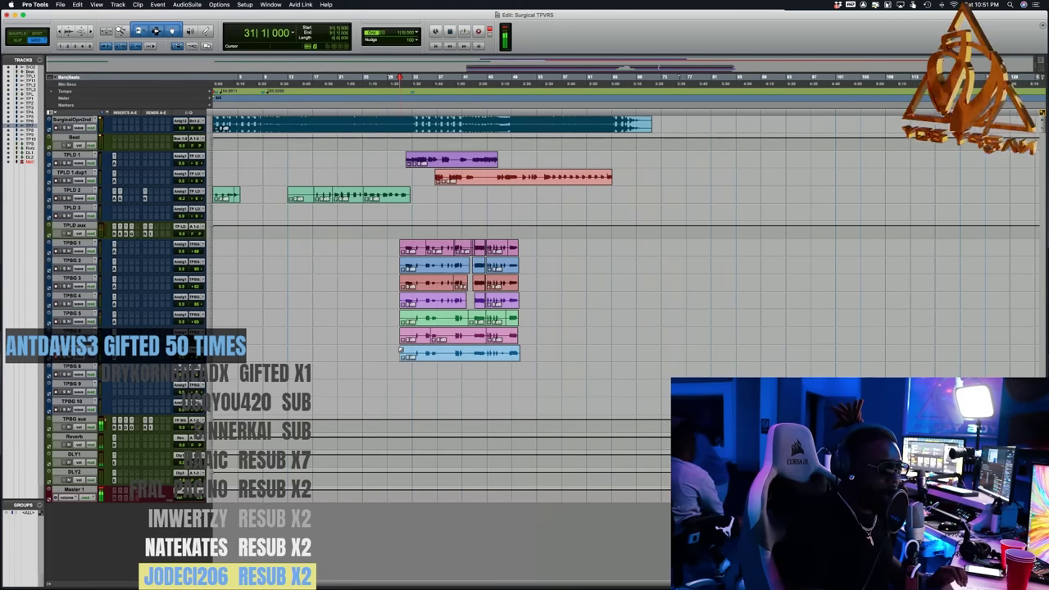
# - Close the Auto-Tune Live window for TPBG 8 and record first takes of a short phrase ending at about bar 33
pyautogui.press('space')
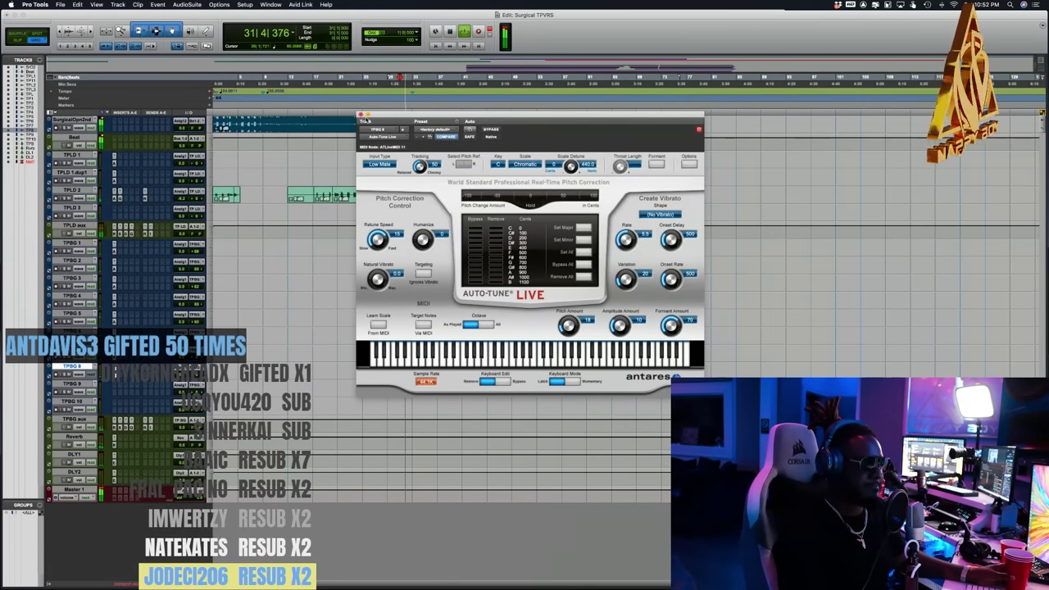
pyautogui.click(362, 116)
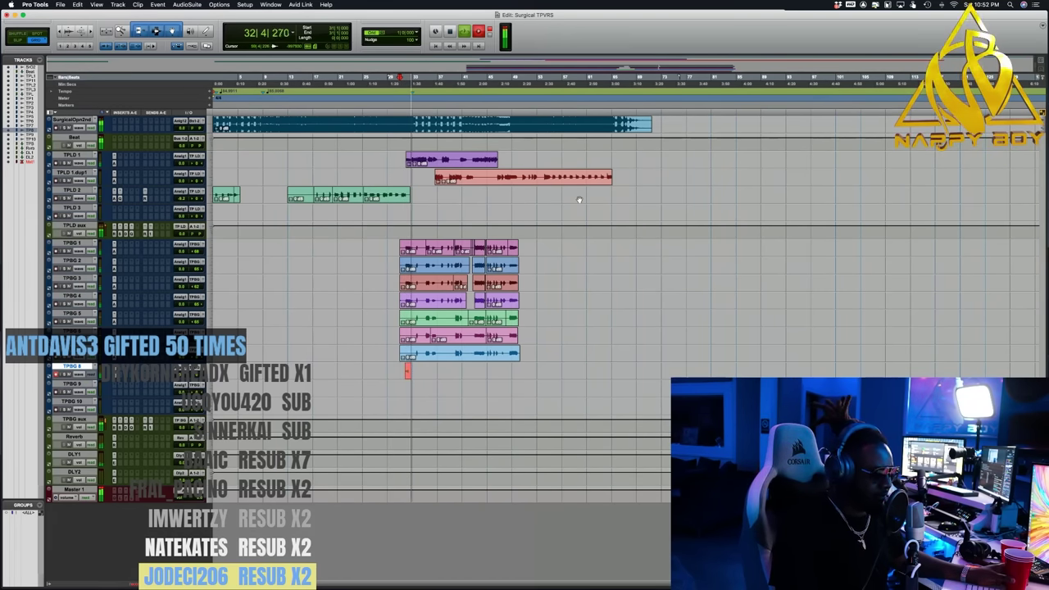
pyautogui.press('space')
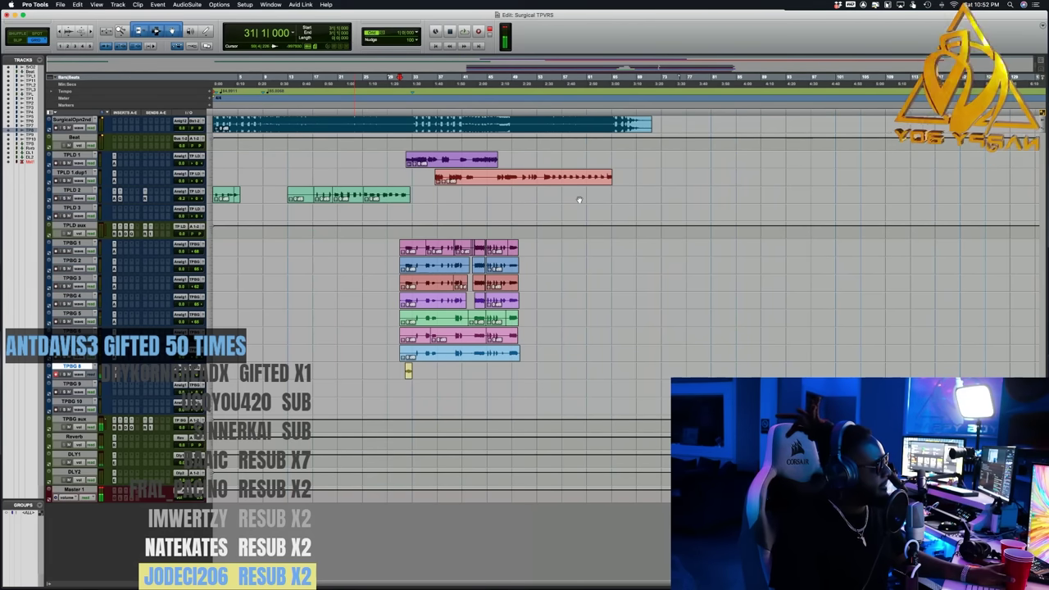
pyautogui.press('space')
pyautogui.press('F12')
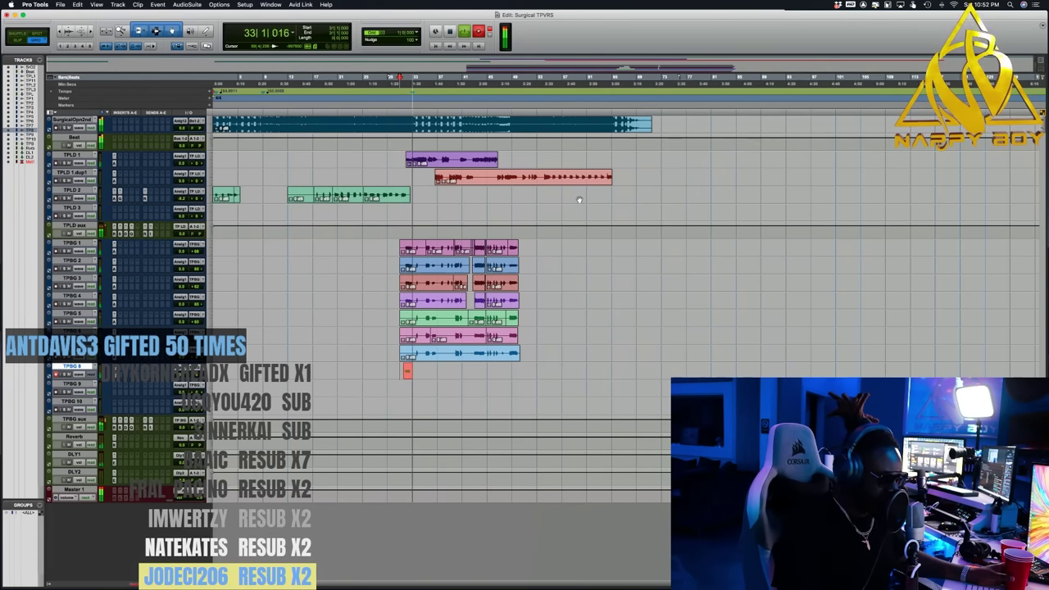
pyautogui.press('space')
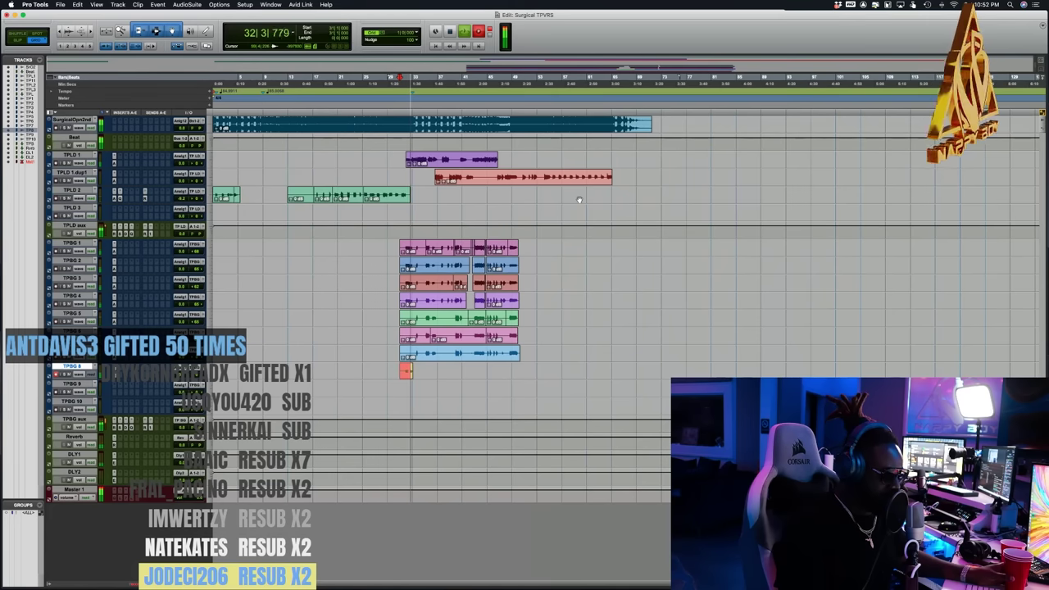
# - Re-record the short TPBG 8 phrase from bar 31 to about bar 33 over repeated takes
pyautogui.press('space')
pyautogui.press('space')
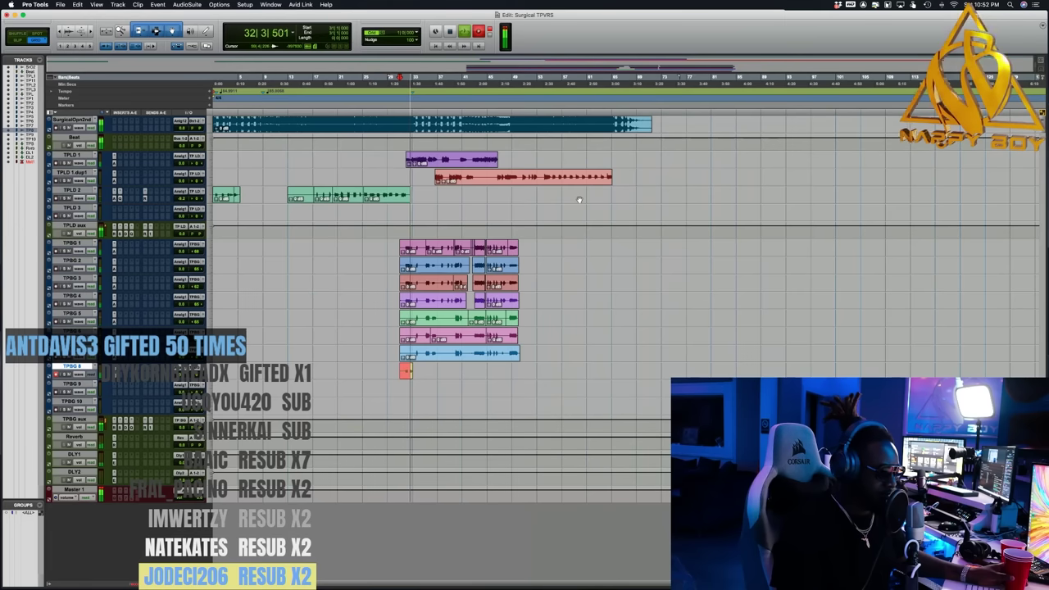
pyautogui.press('space')
pyautogui.press('space')
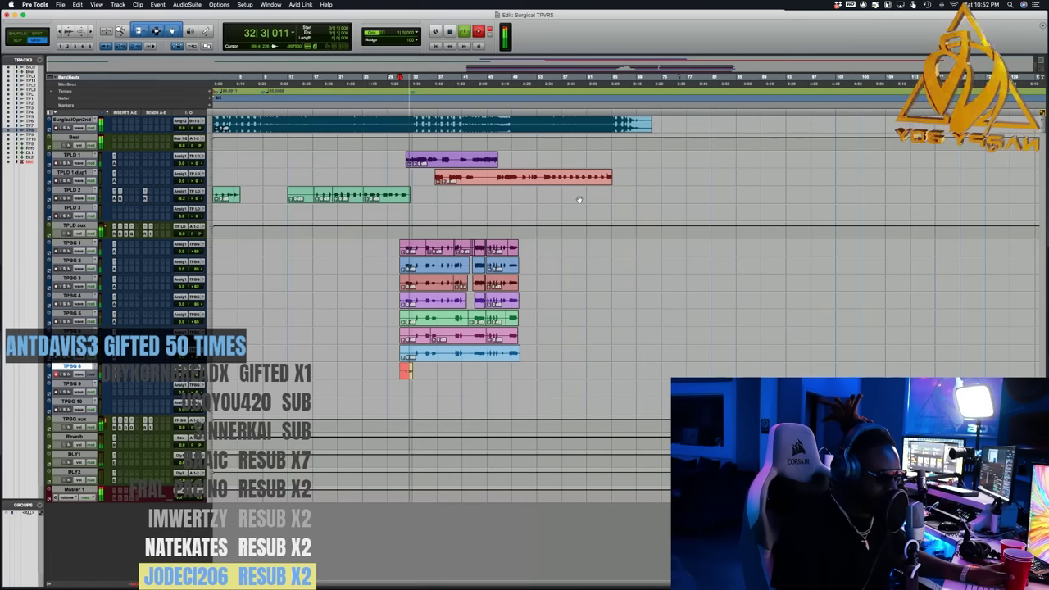
pyautogui.press('space')
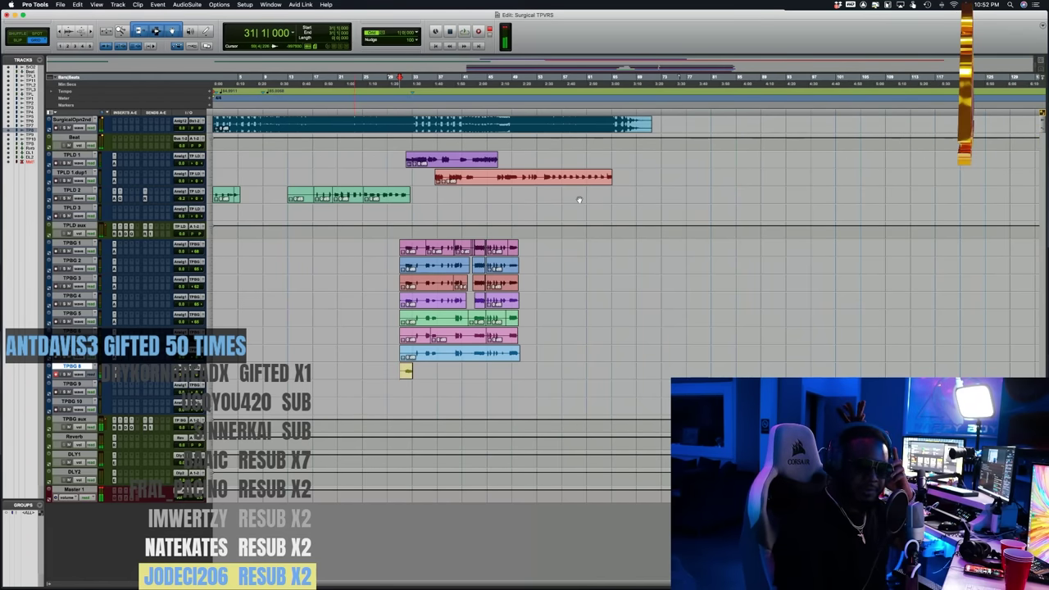
pyautogui.press('F12')
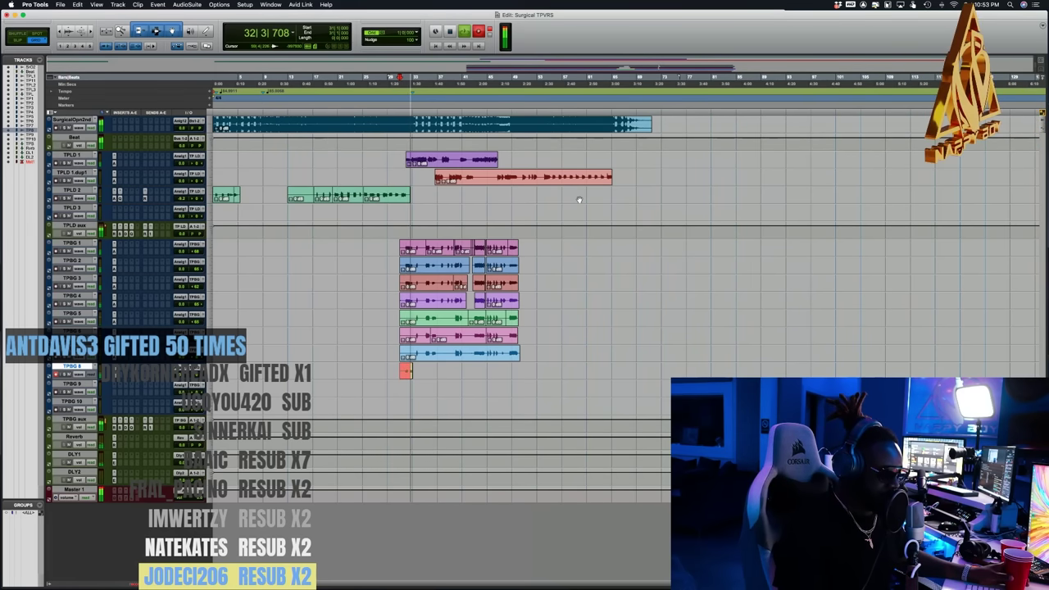
pyautogui.press('space')
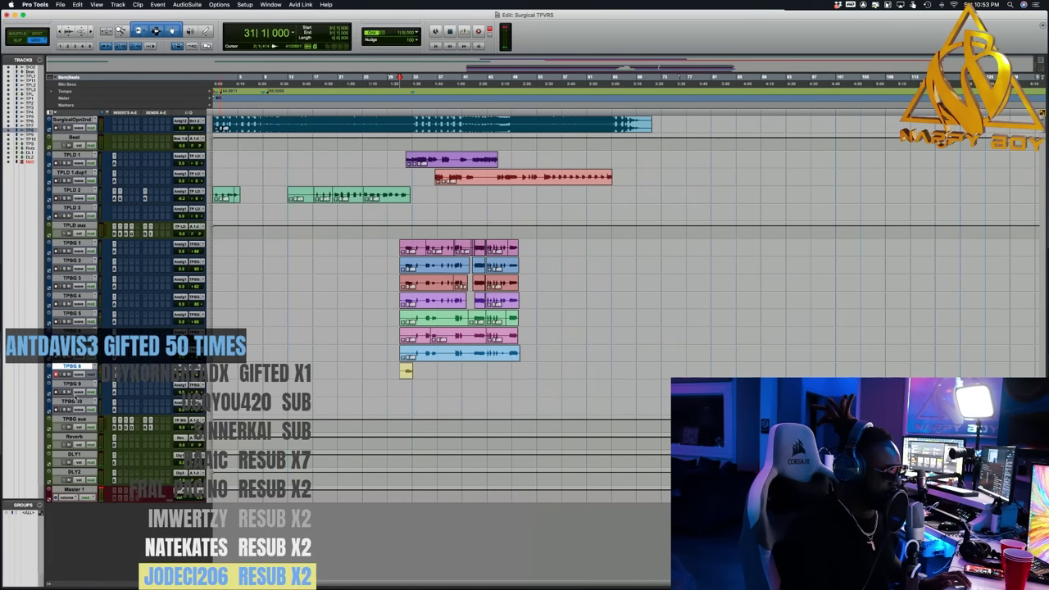
# - Record the phrase on TPBG 9 from bar 31 to about bar 33, and on TPBG 10 from bar 31 to about bar 35
pyautogui.press('super+space')
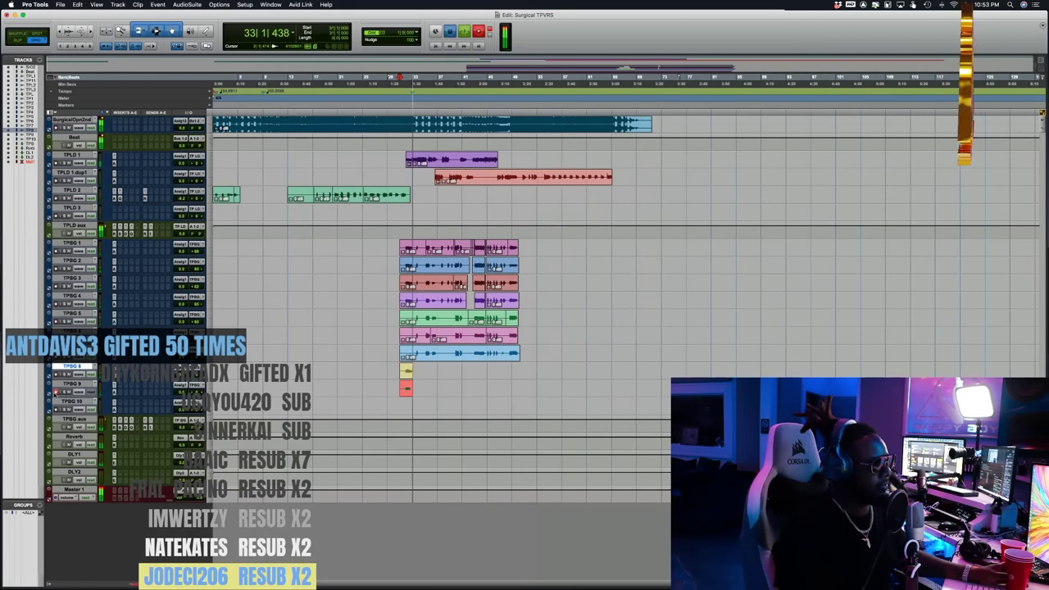
pyautogui.press('space')
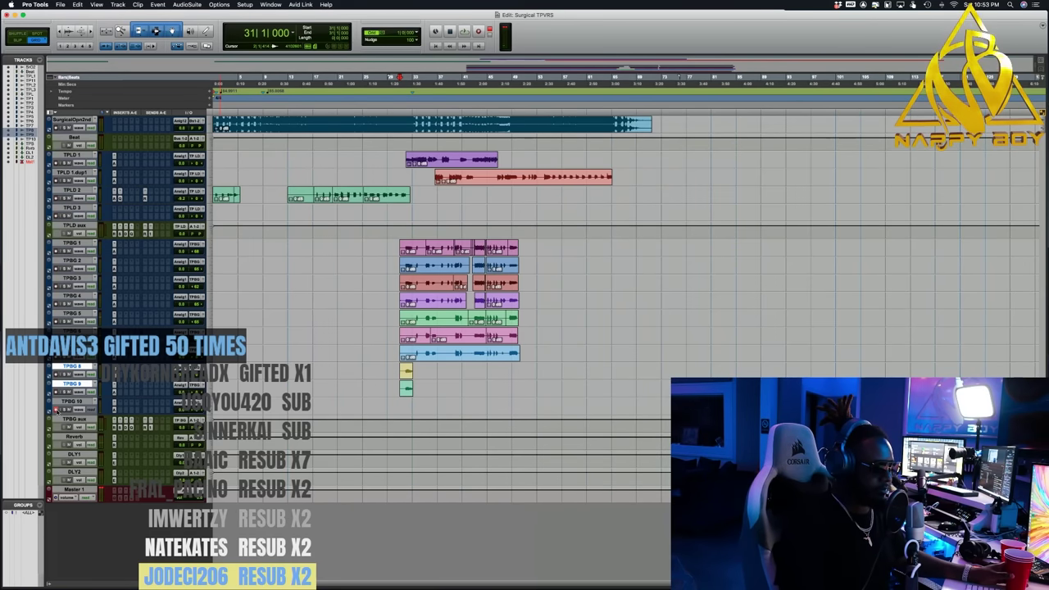
pyautogui.press('super+space')
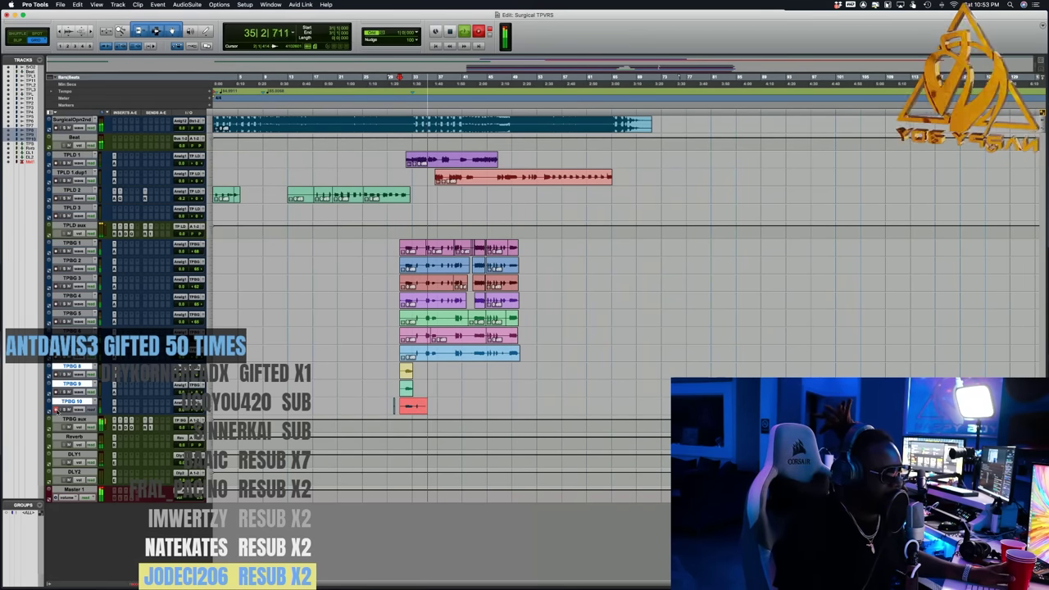
pyautogui.press('space')
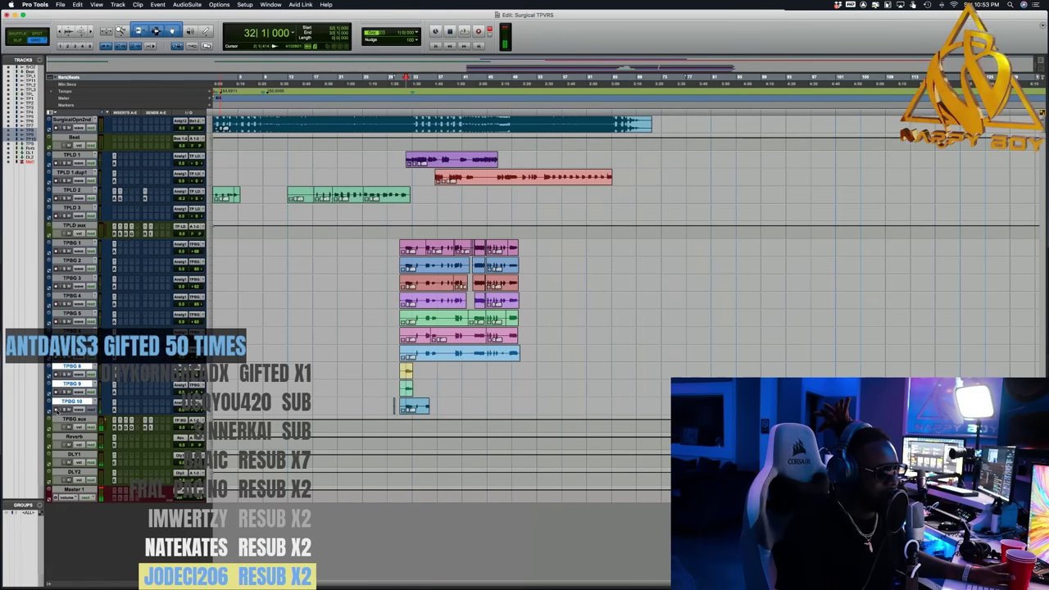
# - Punch in on TPBG 10 after bar 34 to extend the part to about bar 37, and play it back from bar 34
pyautogui.press('space')
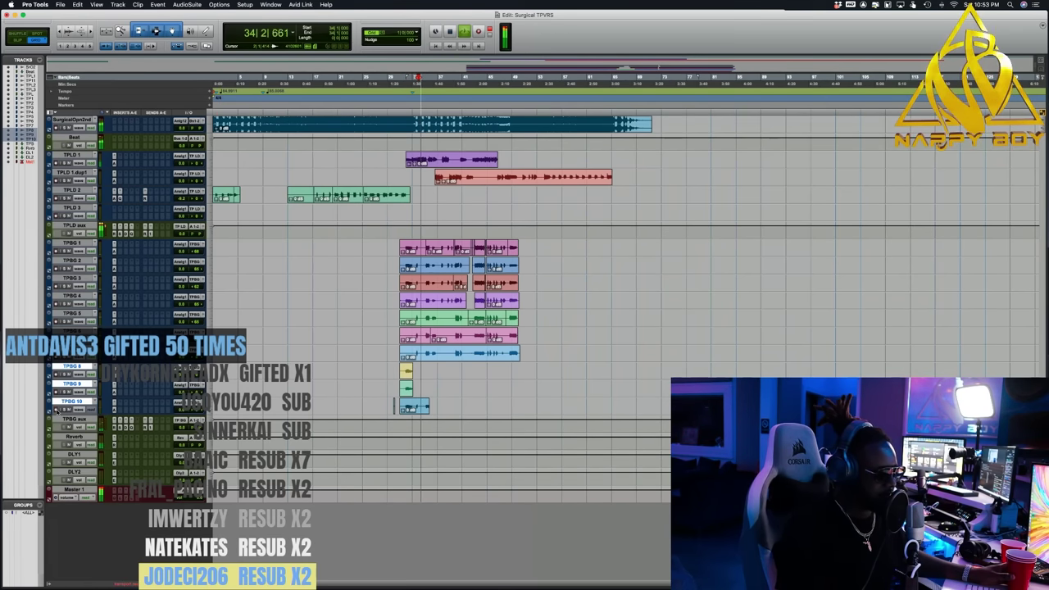
pyautogui.press('F12')
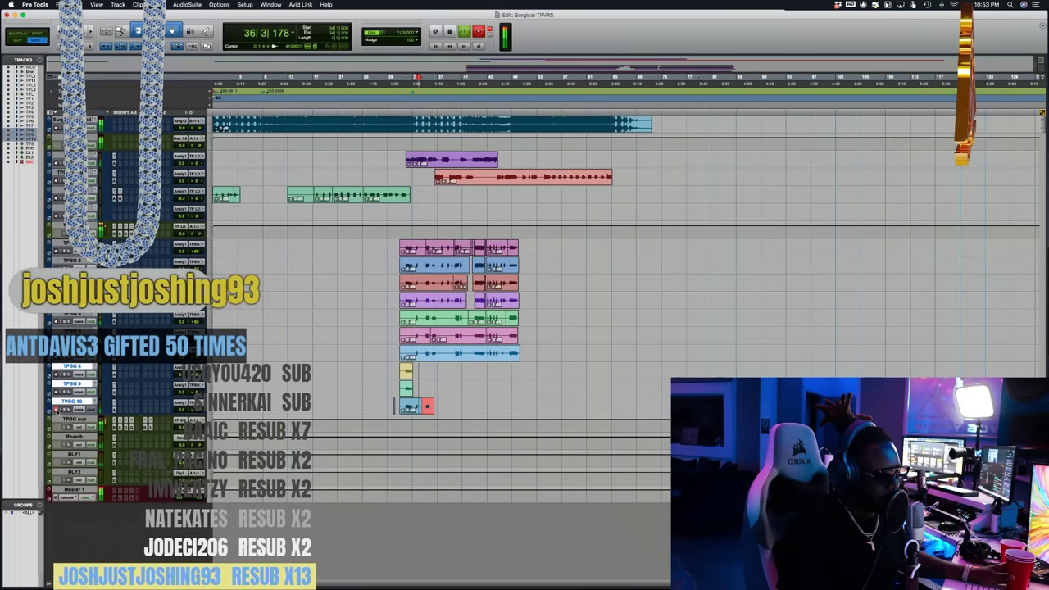
pyautogui.press('space')
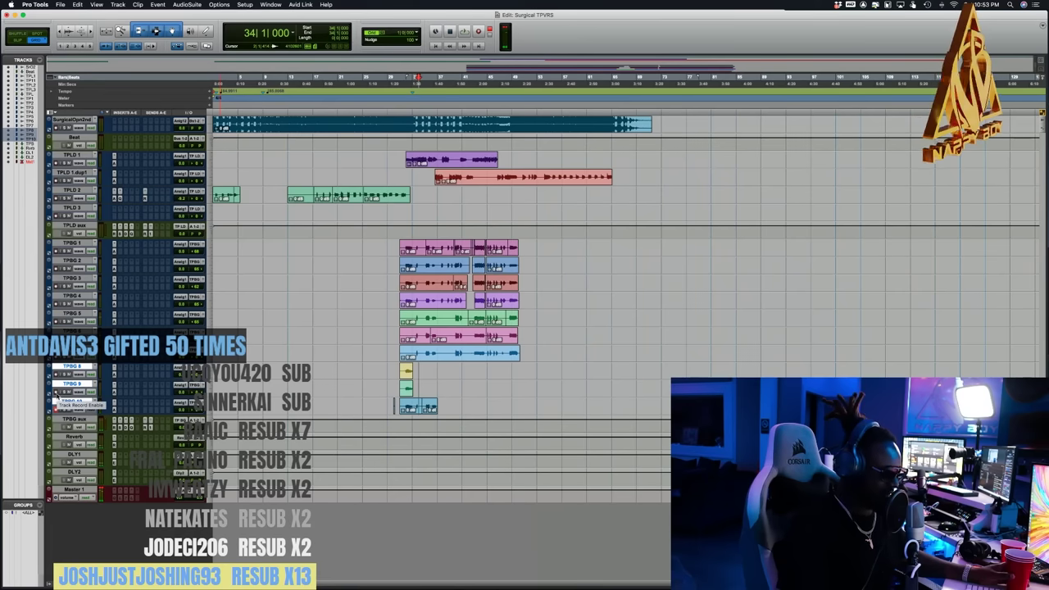
pyautogui.press('space')
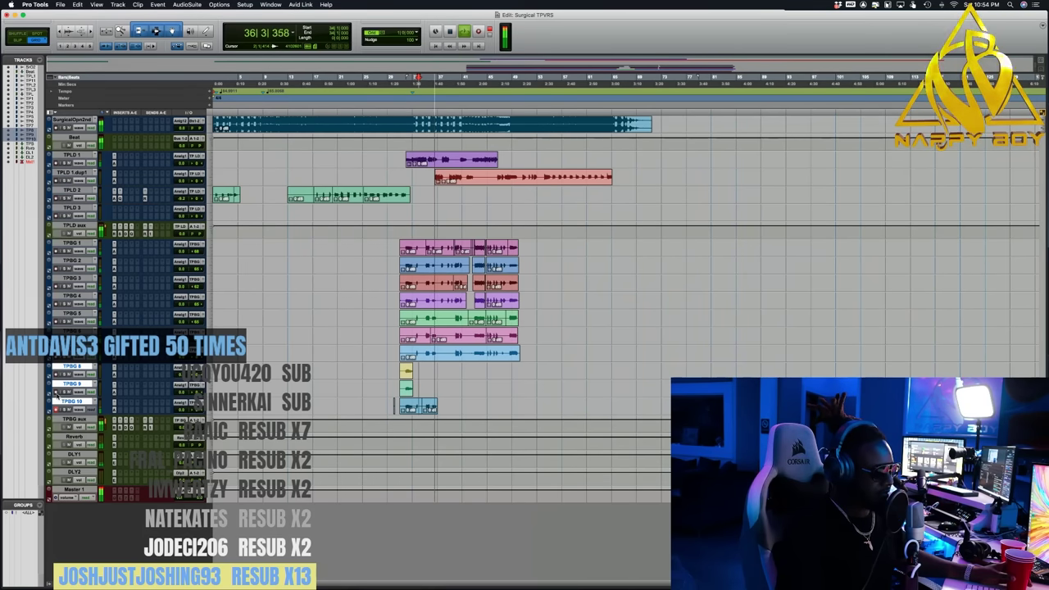
pyautogui.press('space')
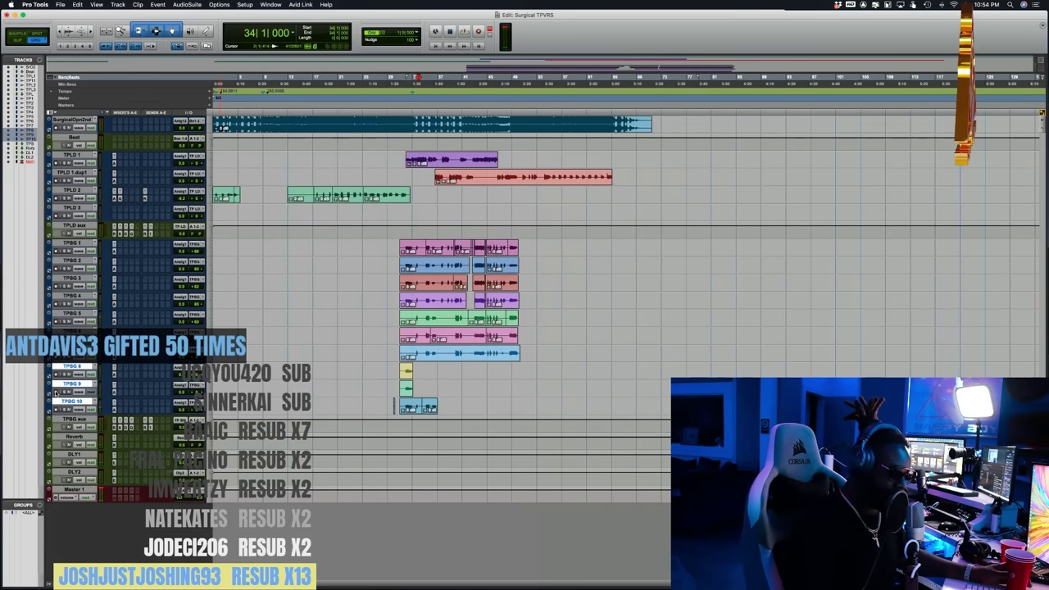
# - Punch in after bar 33 on TPBG 9 to extend it to about bar 37, and on TPBG 8 to about bar 39
pyautogui.press('space')
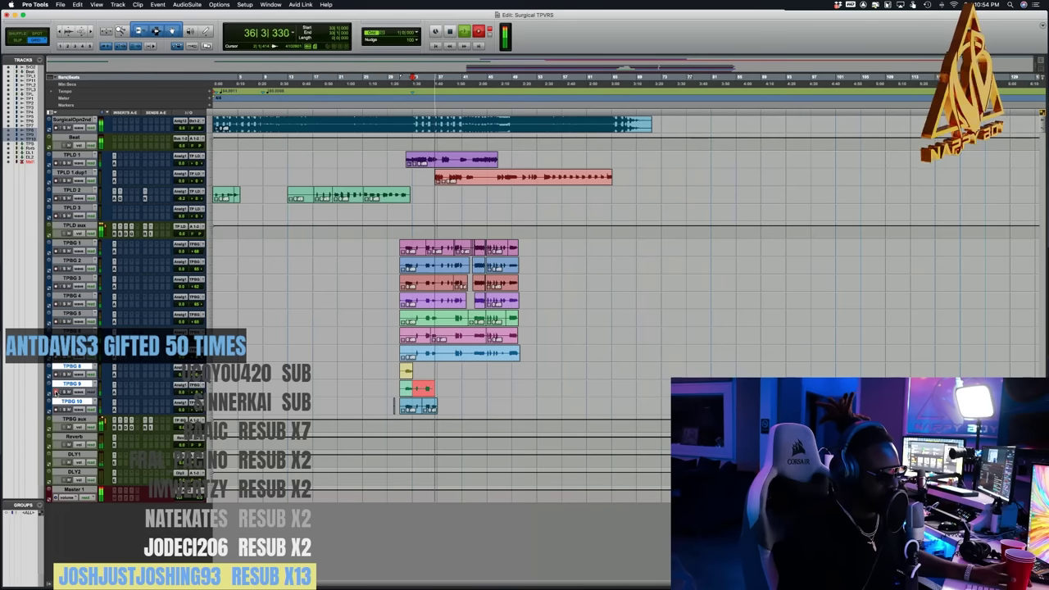
pyautogui.press('space')
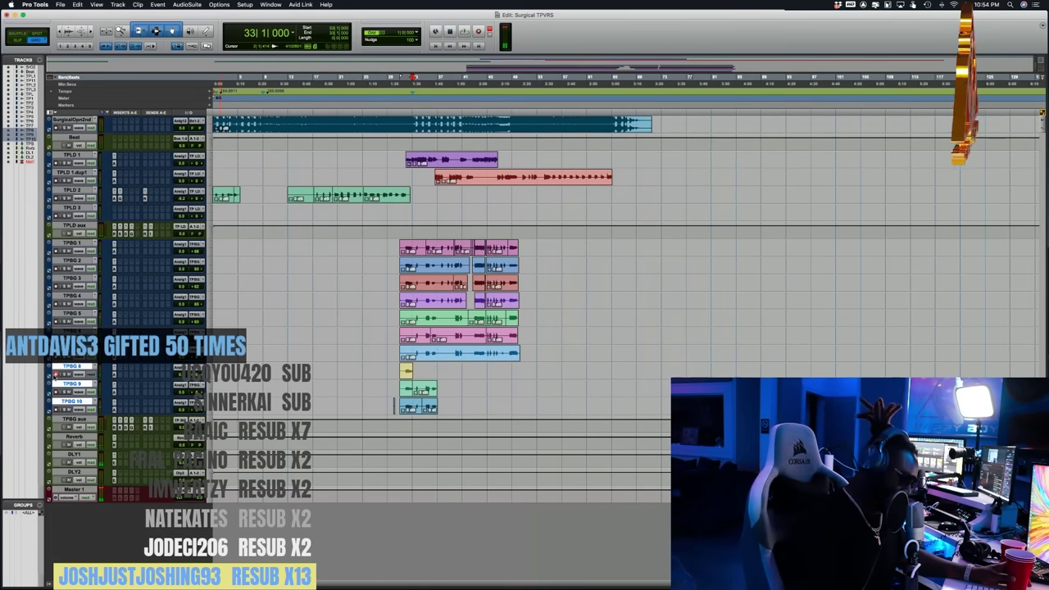
pyautogui.press('super+space')
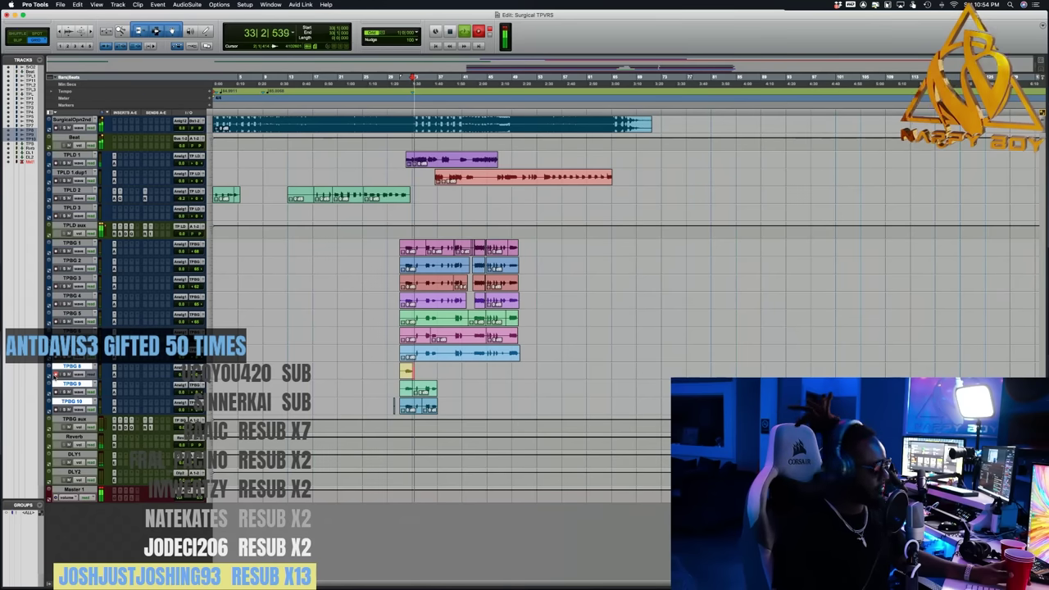
pyautogui.press('space')
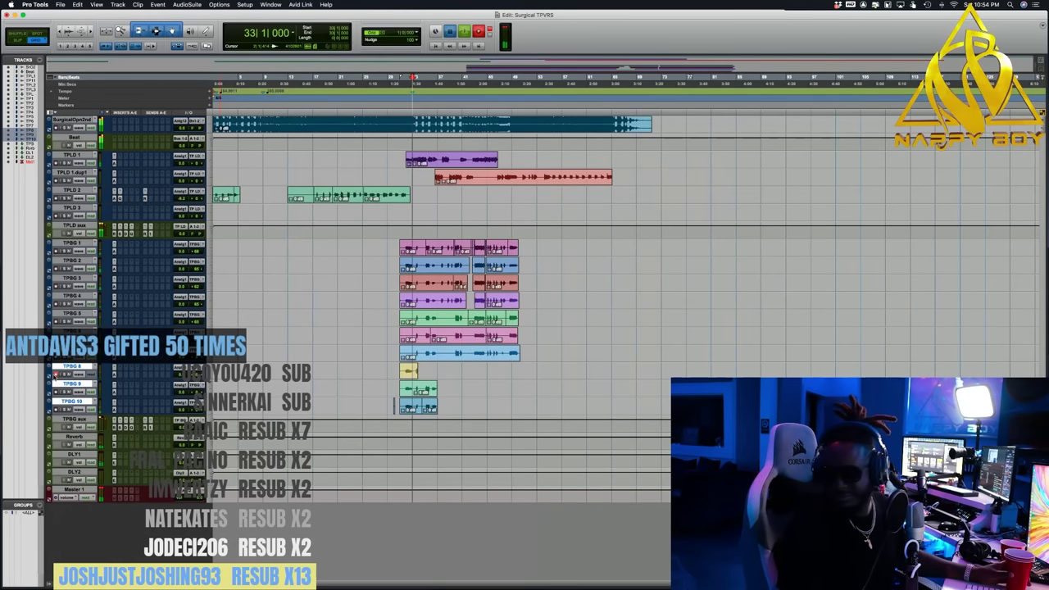
pyautogui.press('space')
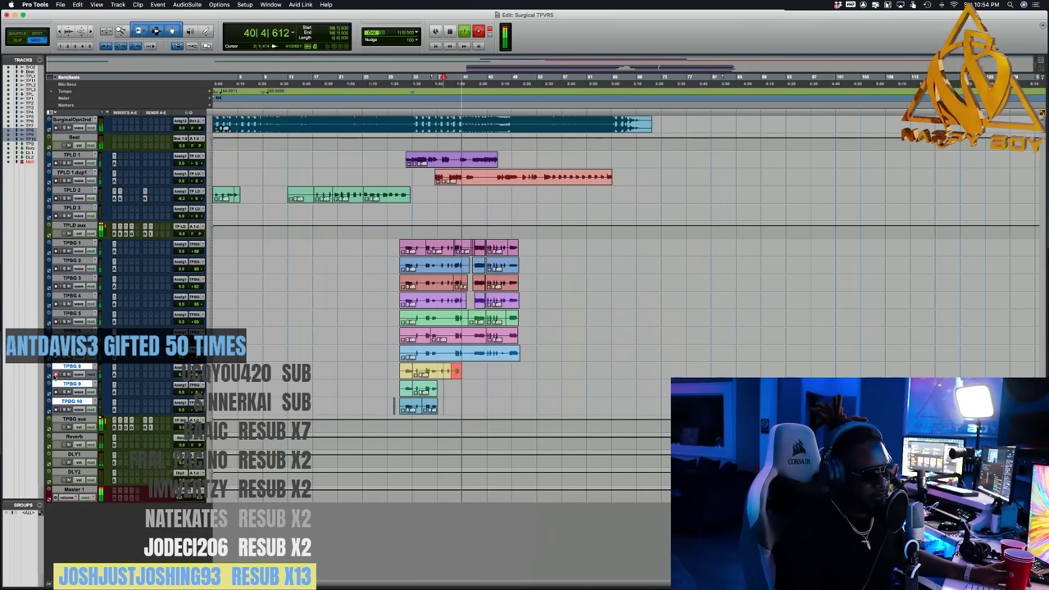
# - Record the following phrase on TPBG 8 from about bar 39 to about bar 45
pyautogui.press('space')
pyautogui.press('space')
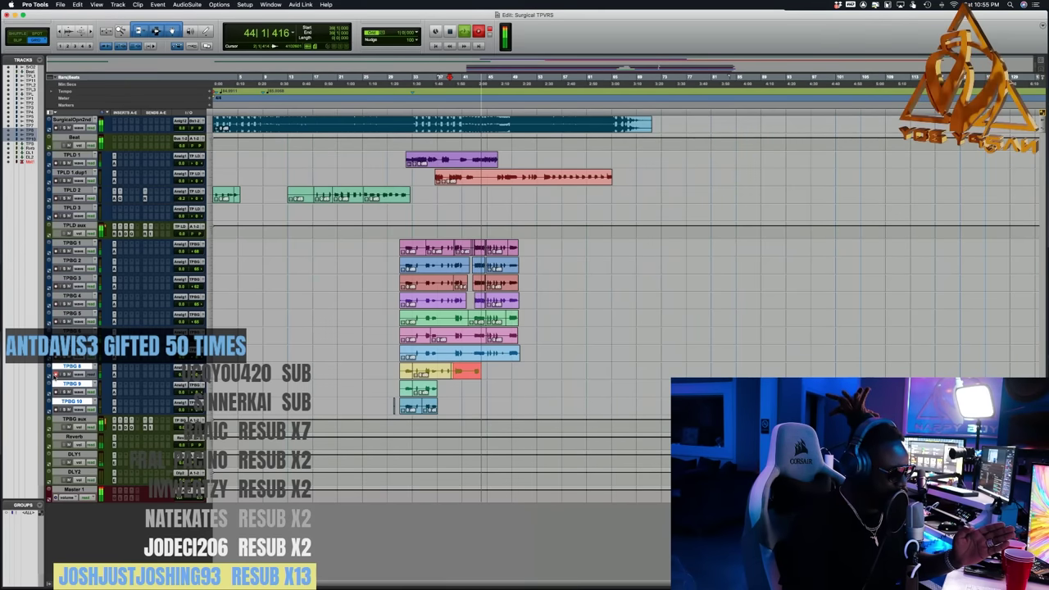
pyautogui.press('space')
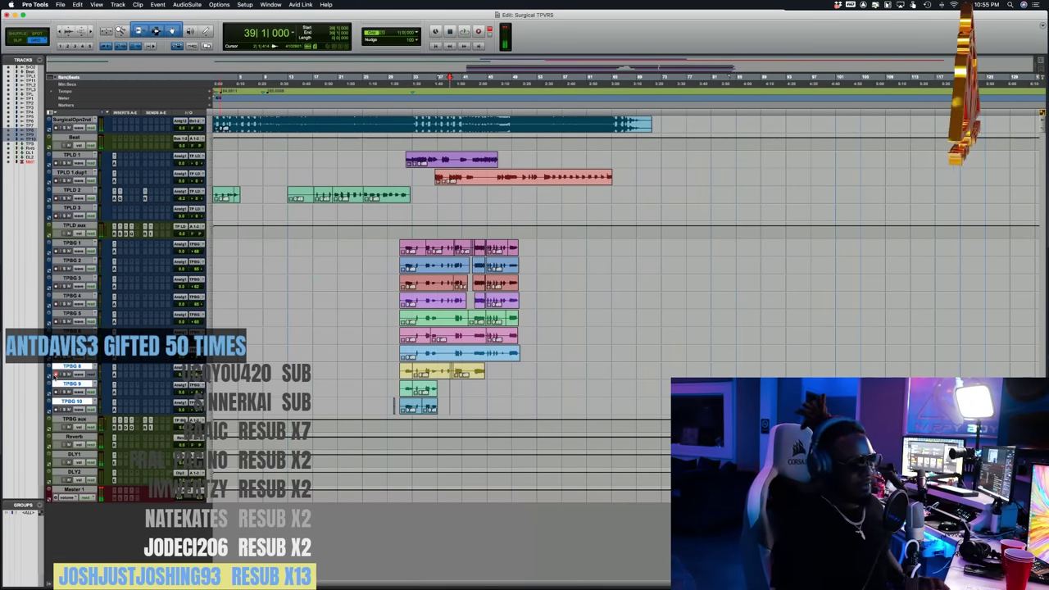
# - Re-record the TPBG 8 phrase from about bar 42 over repeated takes, extending the part to about bar 47
pyautogui.press('KP_Add')
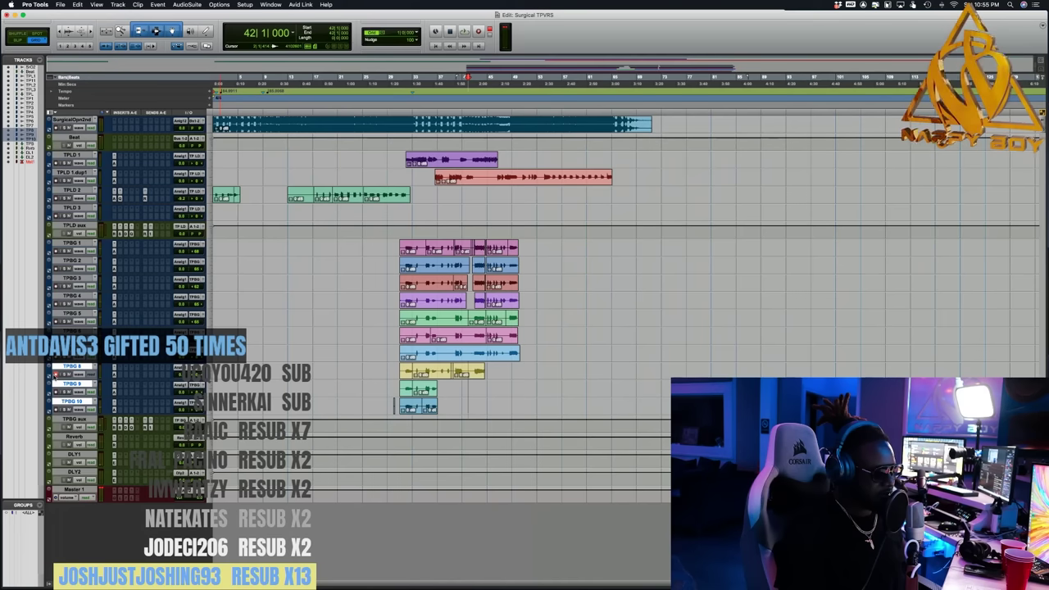
pyautogui.press('super+space')
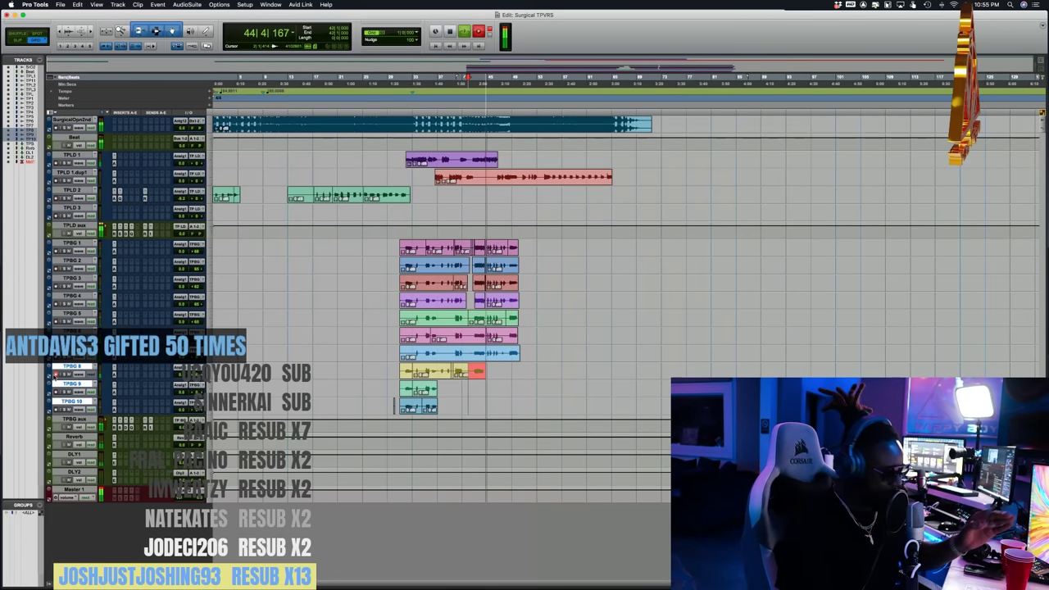
pyautogui.press('space')
pyautogui.press('space')
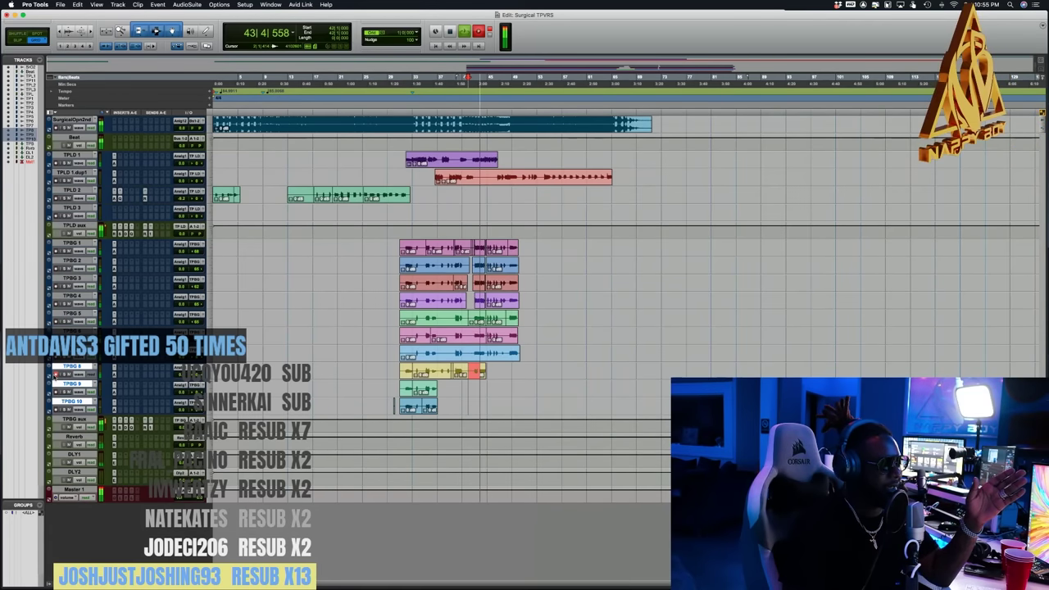
pyautogui.press('space')
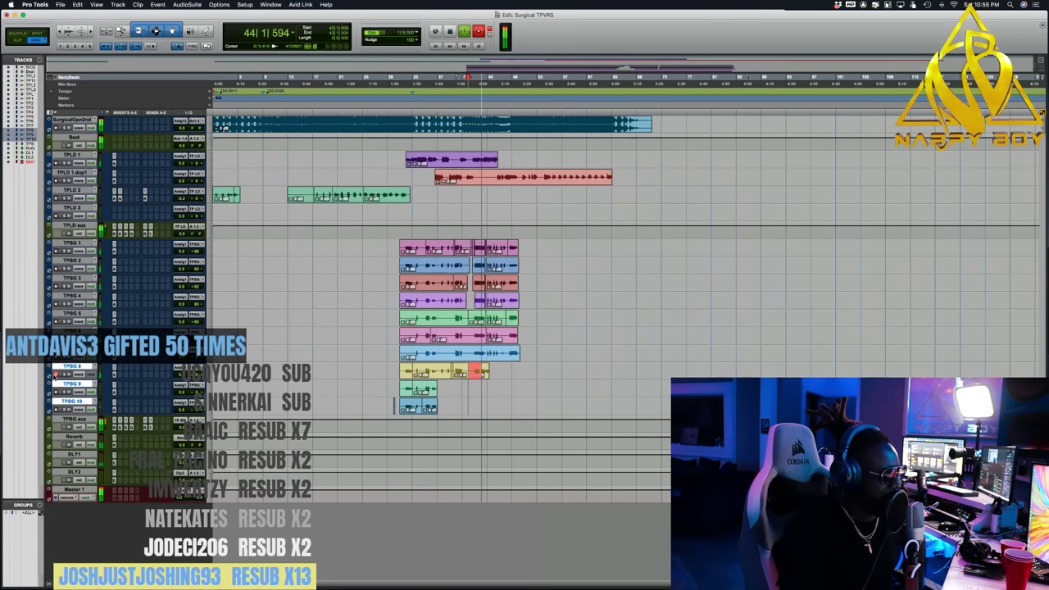
pyautogui.press('space')
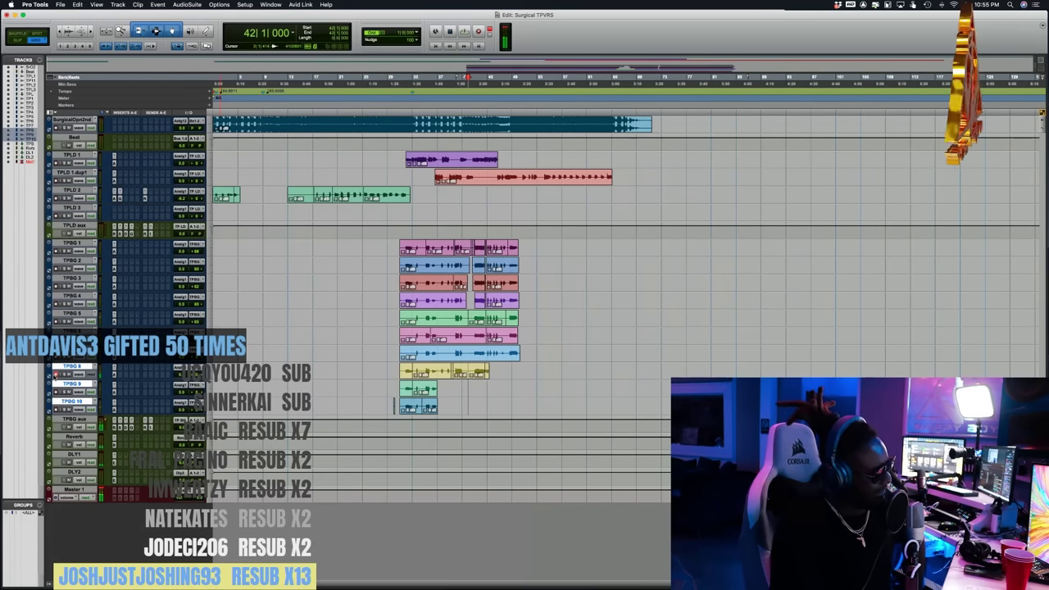
pyautogui.press('space')
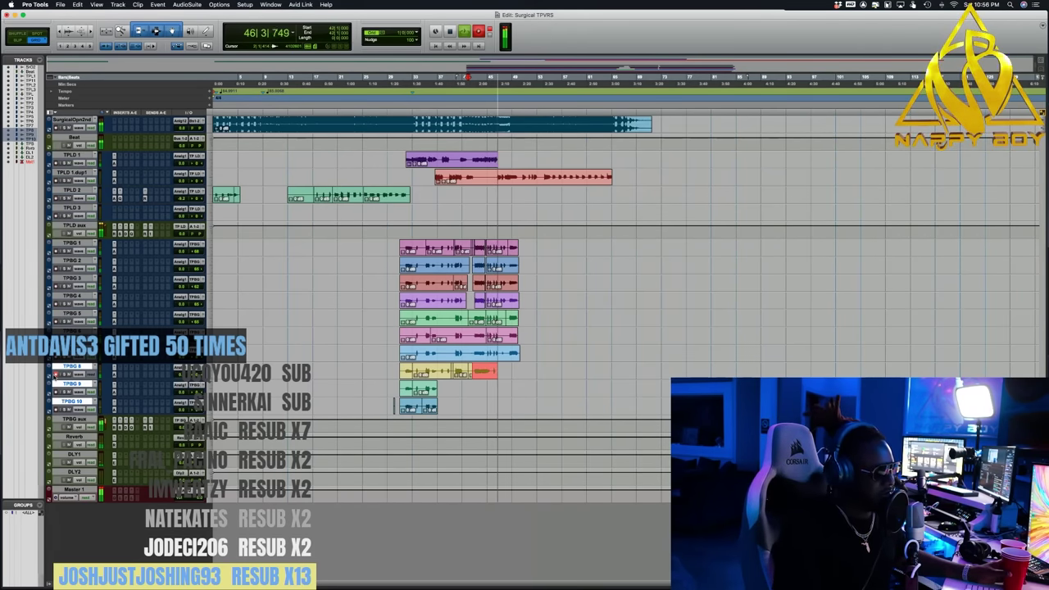
pyautogui.press('space')
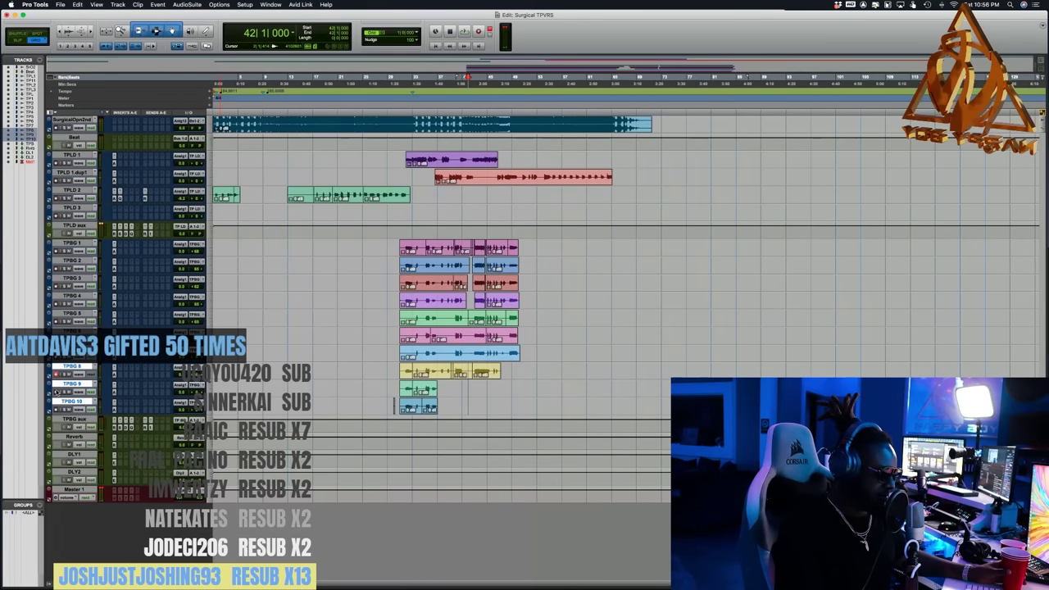
# - Punch in on TPBG 9 at about bar 37 and record the part to about bar 45
pyautogui.press('KP_1')
pyautogui.press('KP_1')
pyautogui.press('KP_1')
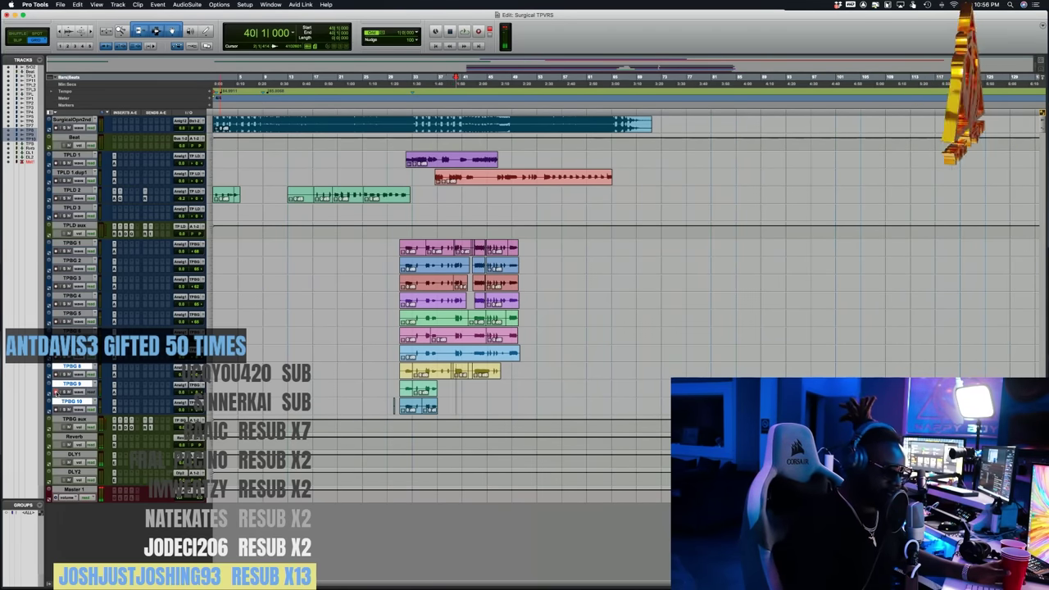
pyautogui.press('space')
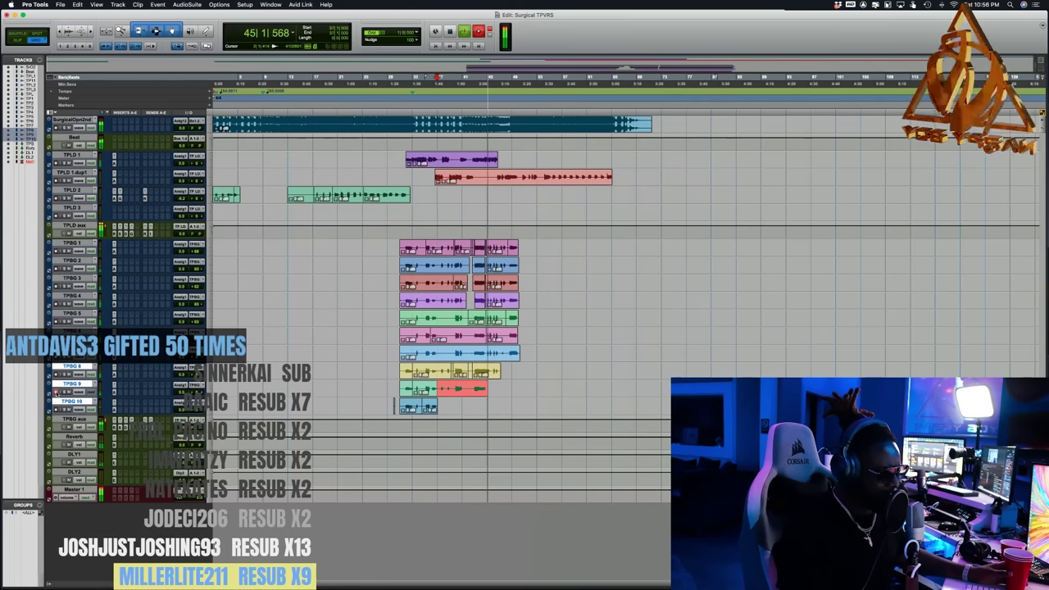
pyautogui.press('space')
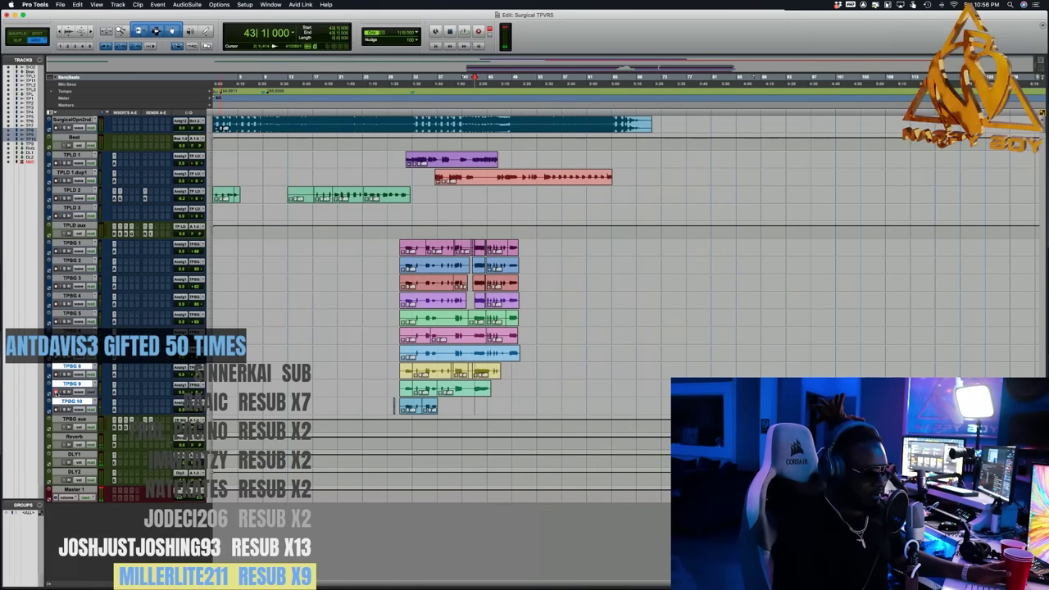
# - Re-record the end of TPBG 9 over repeated takes, from about bar 42 to about bar 46
pyautogui.press('space')
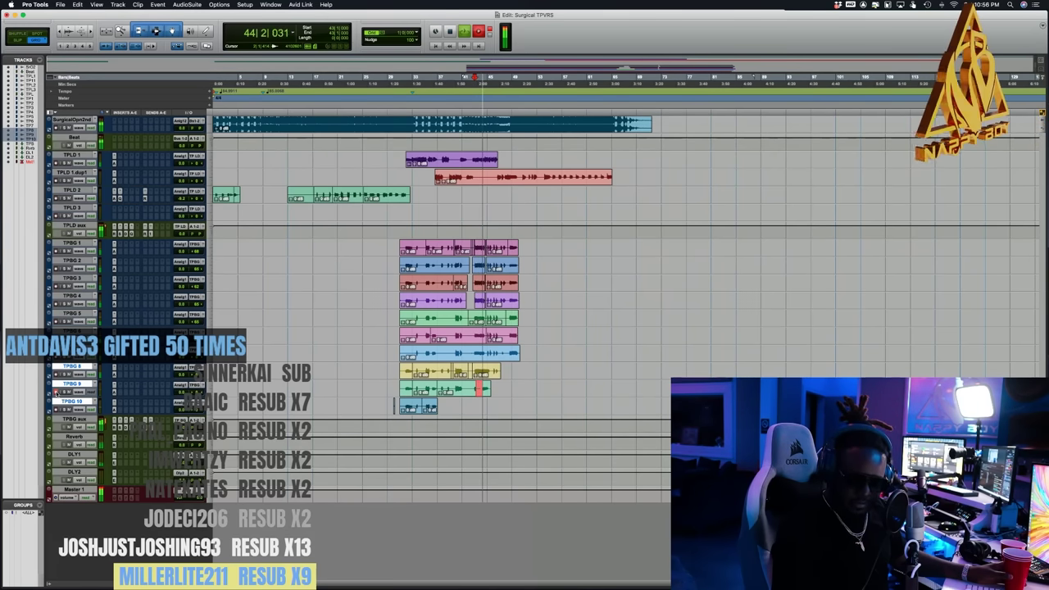
pyautogui.press('space')
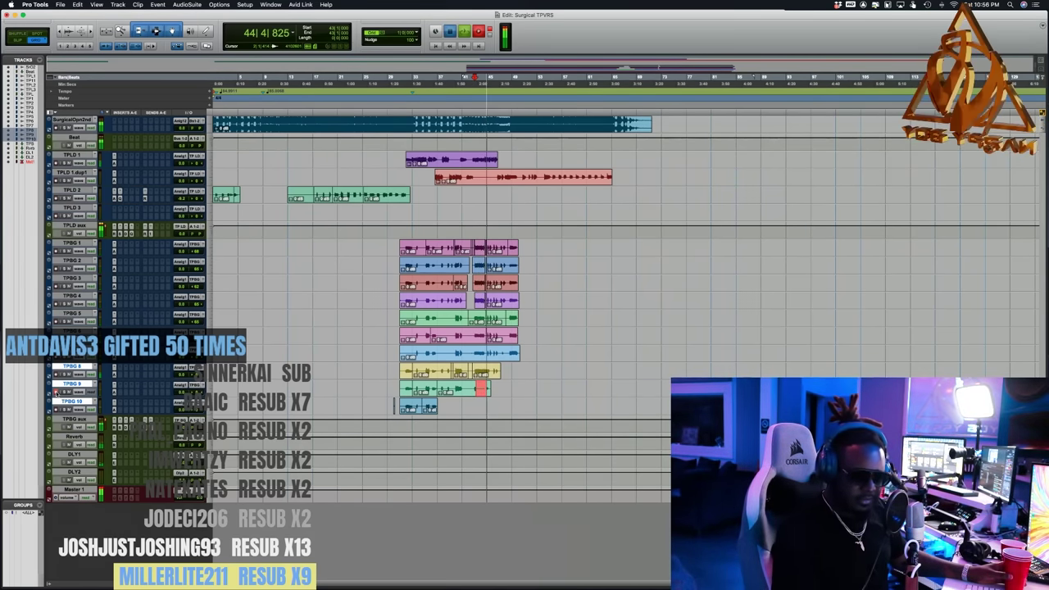
pyautogui.press('space')
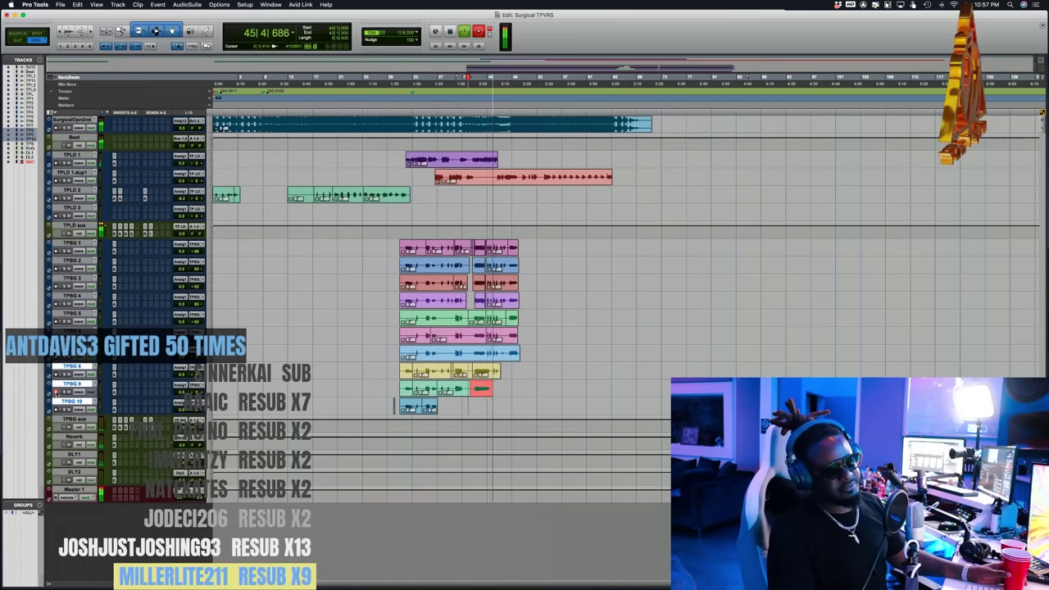
pyautogui.press('space')
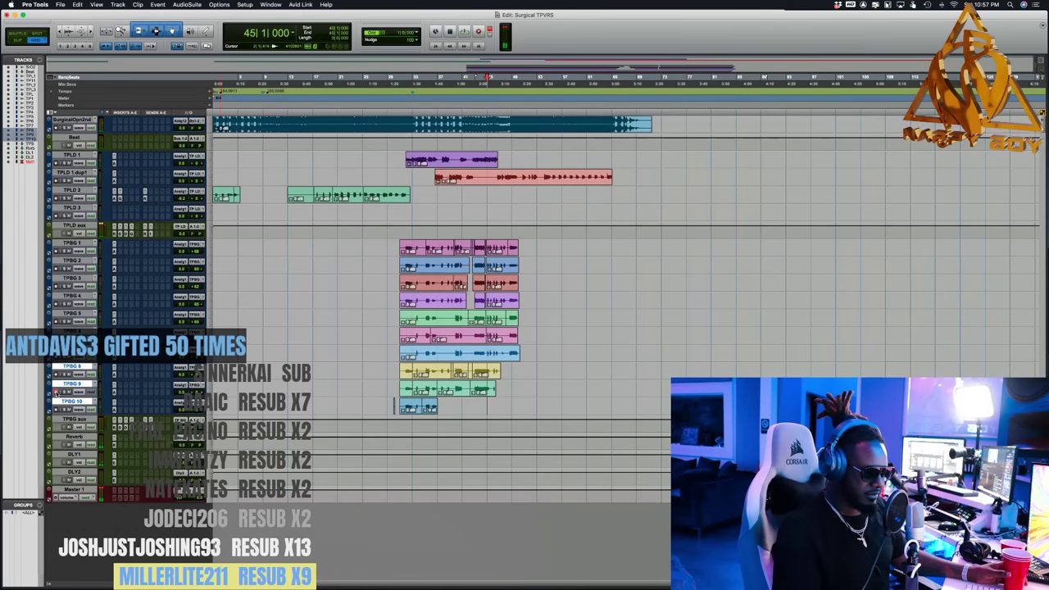
# - Punch in on TPBG 9 after bar 46 to extend the part to about bar 47, and play it back from bar 46
pyautogui.press('space')
pyautogui.press('space')
pyautogui.press('space')
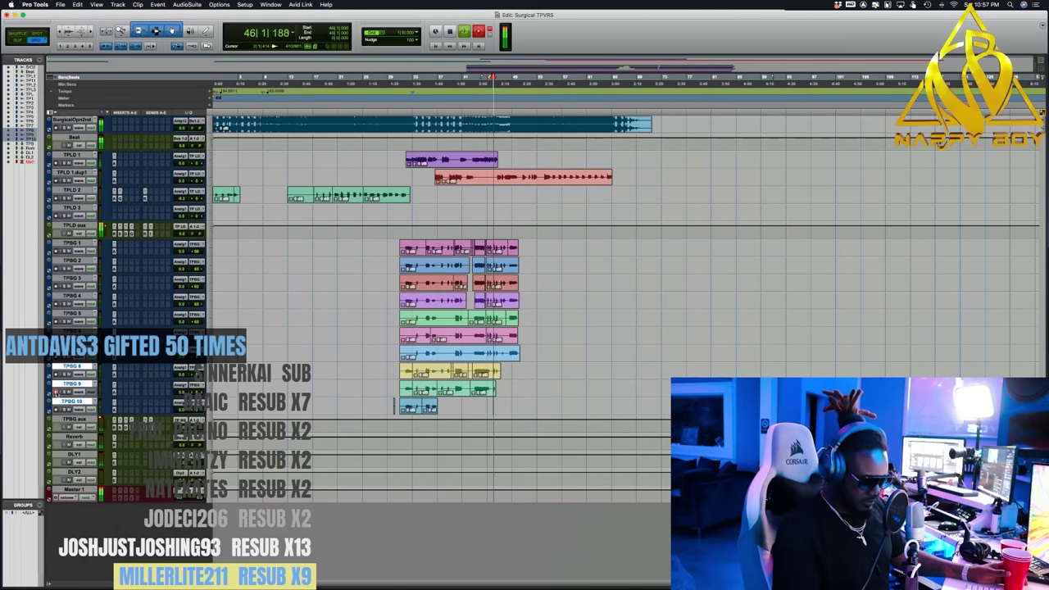
pyautogui.press('space')
pyautogui.press('space')
pyautogui.press('space')
pyautogui.press('space')
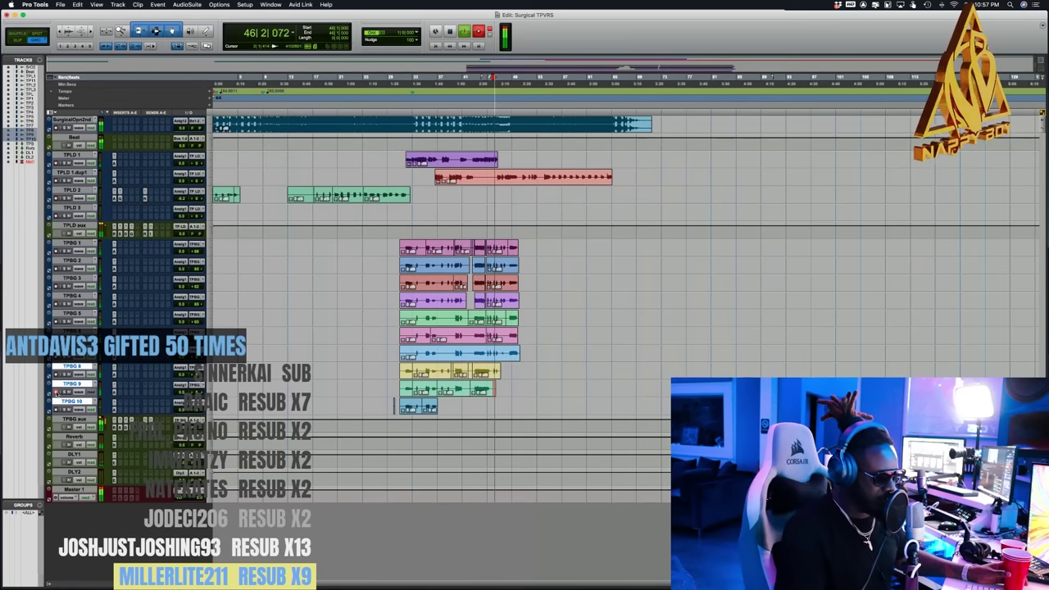
pyautogui.press('space')
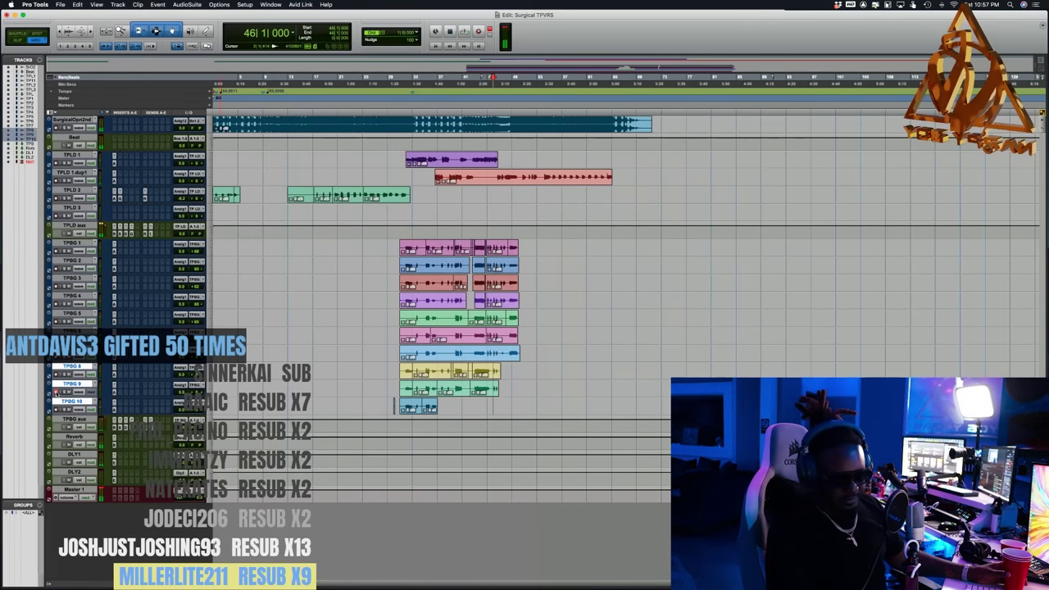
pyautogui.press('space')
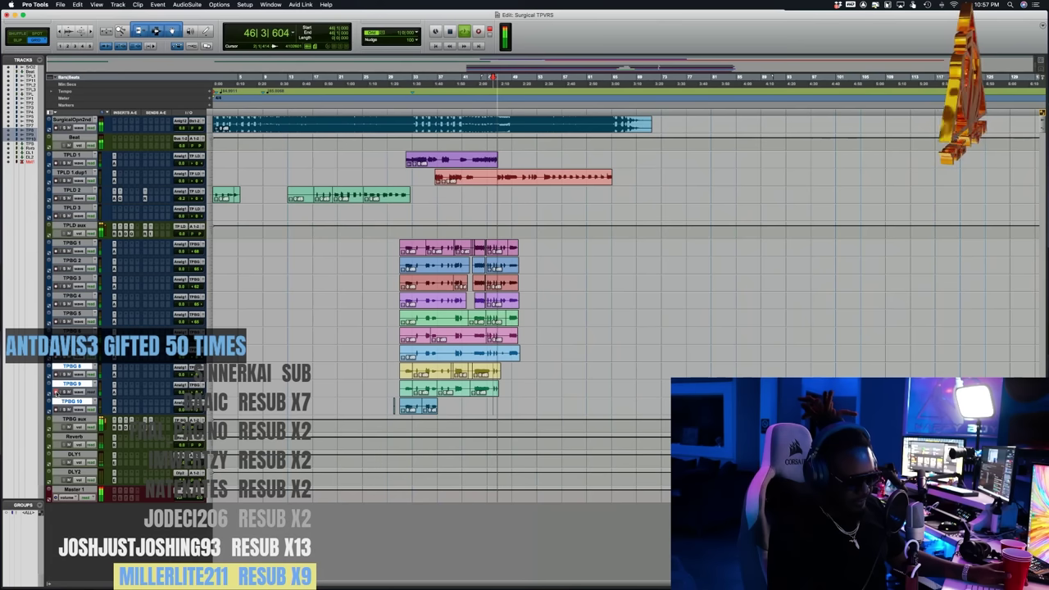
pyautogui.press('space')
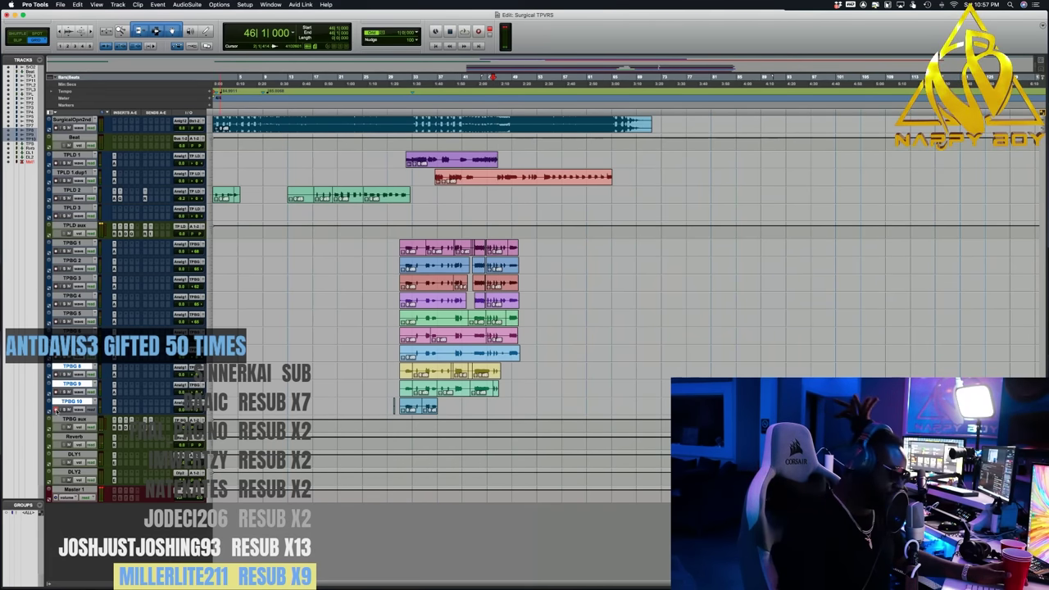
# - Punch in on TPBG 10 at about bar 37 and record the part through to about bar 50
pyautogui.press('1')
pyautogui.press('1')
pyautogui.press('1')
pyautogui.press('1')
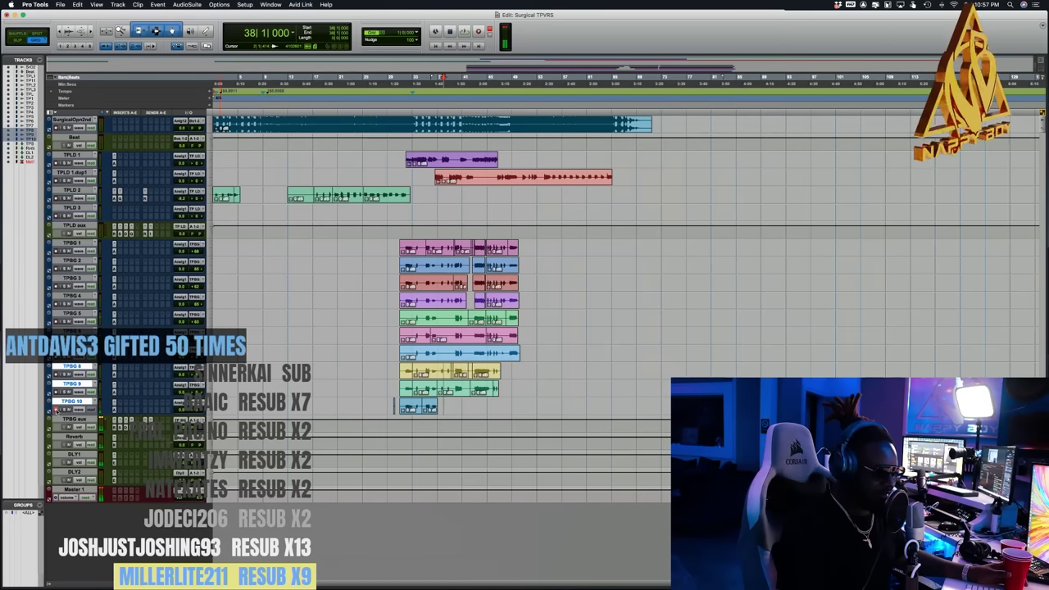
pyautogui.press('3')
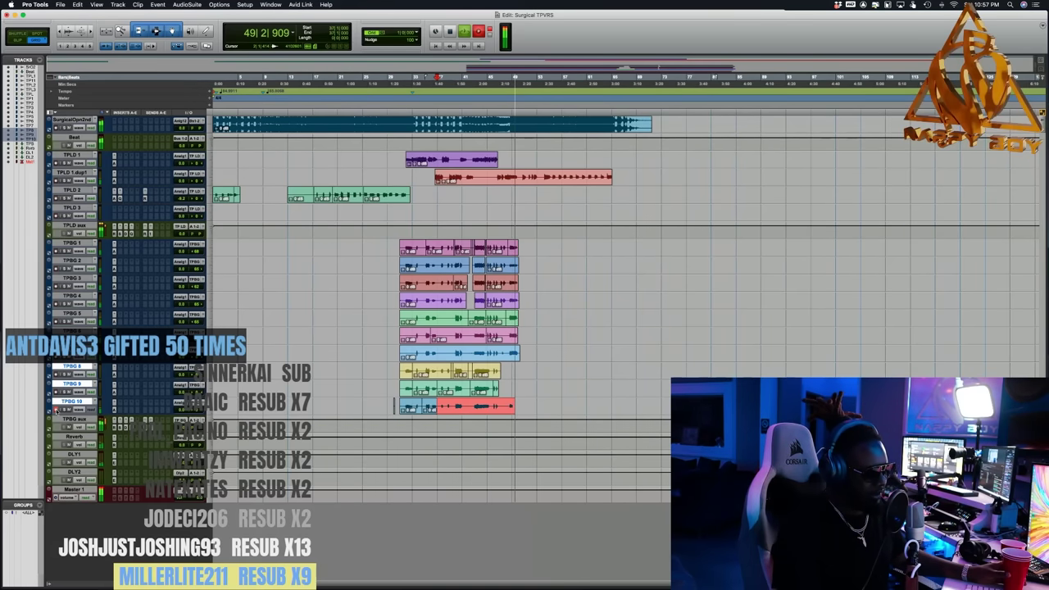
pyautogui.press('space')
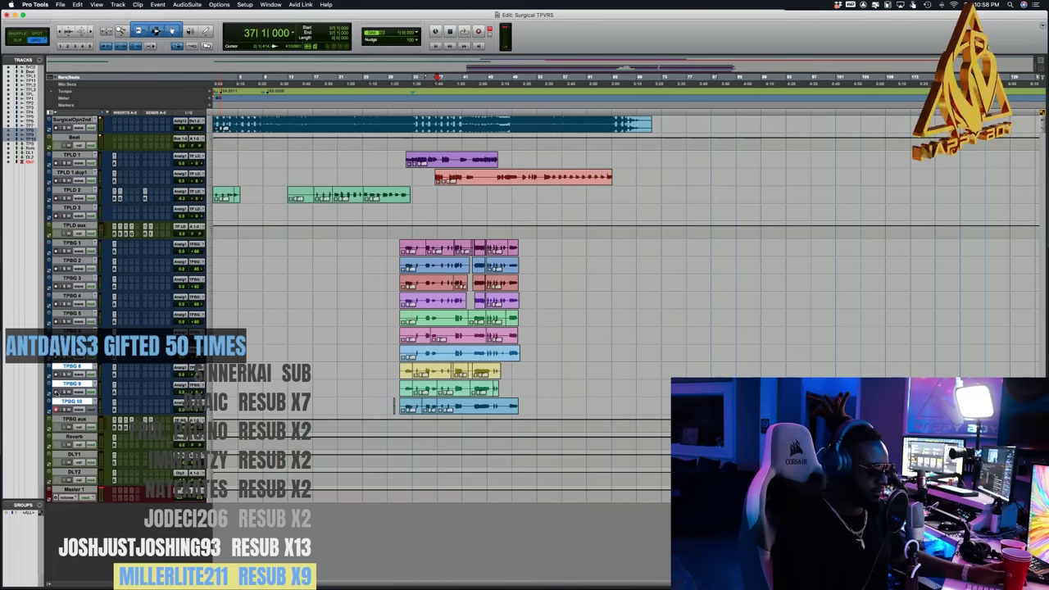
# - Play from bar 47 and record the closing phrase on TPBG 9 from about bar 48 to about bar 50
pyautogui.press('KP_5')
pyautogui.press('KP_5')
pyautogui.press('KP_5')
pyautogui.press('KP_5')
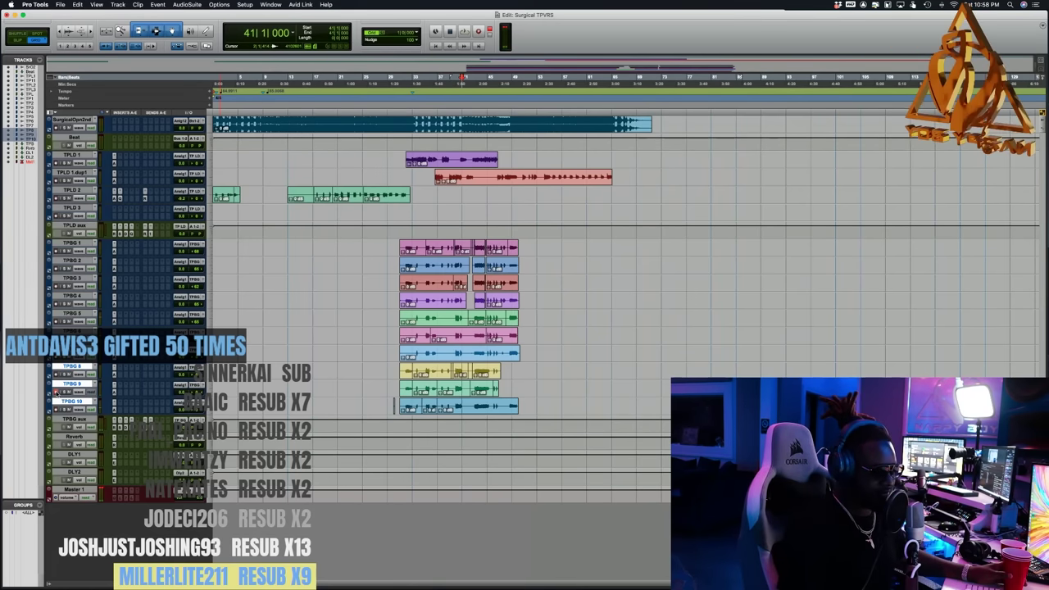
pyautogui.press('KP_5')
pyautogui.press('KP_5')
pyautogui.press('KP_5')
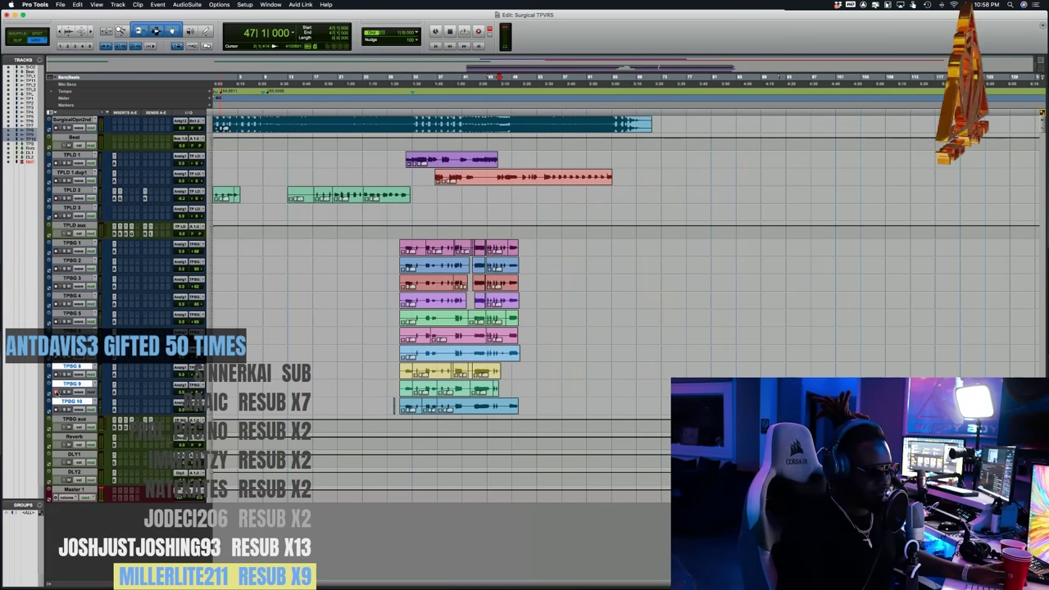
pyautogui.press('space')
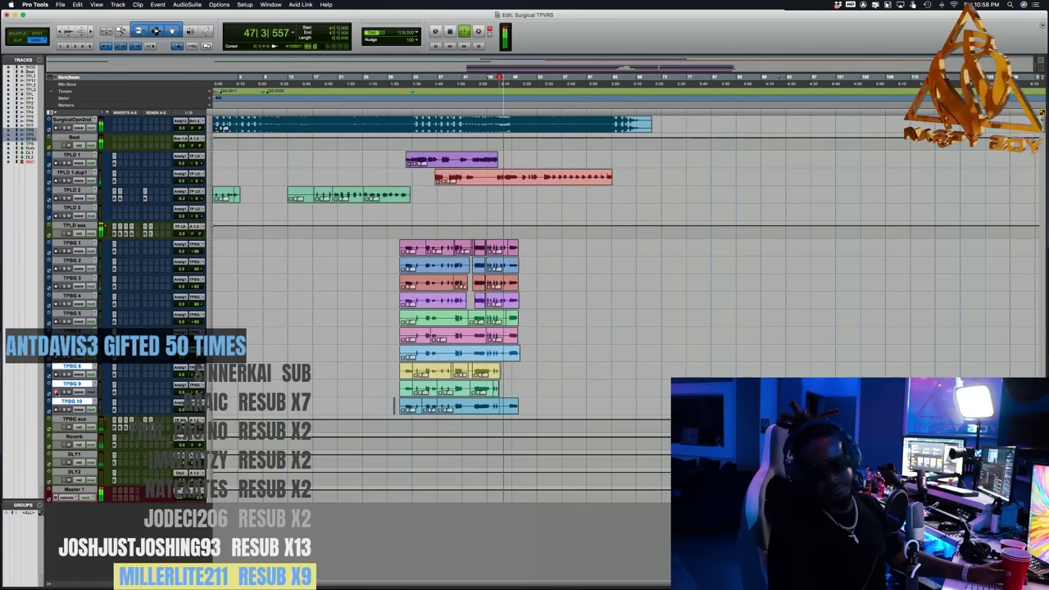
pyautogui.press('KP_3')
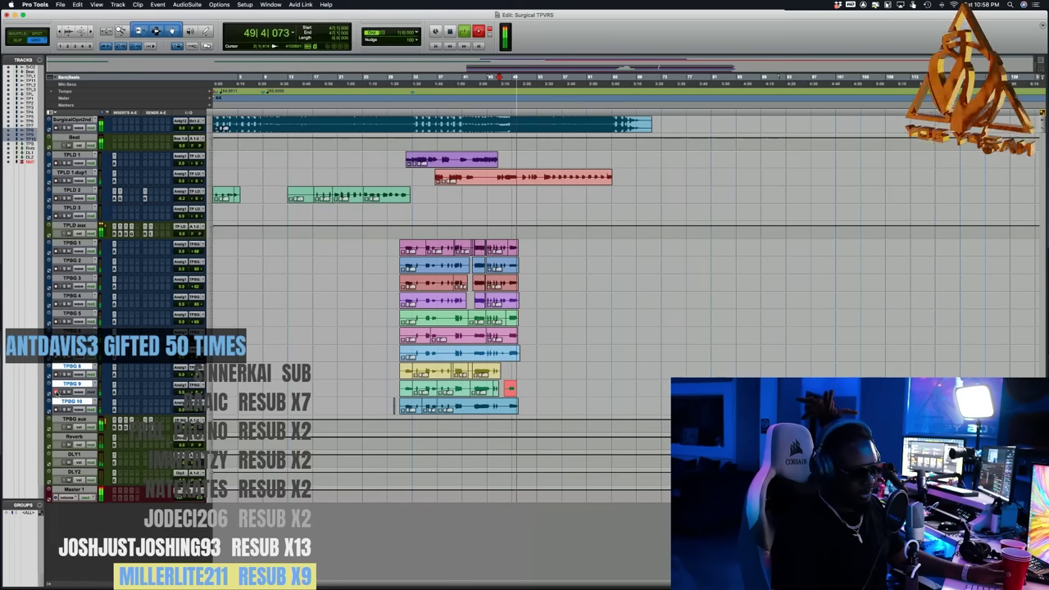
pyautogui.press('space')
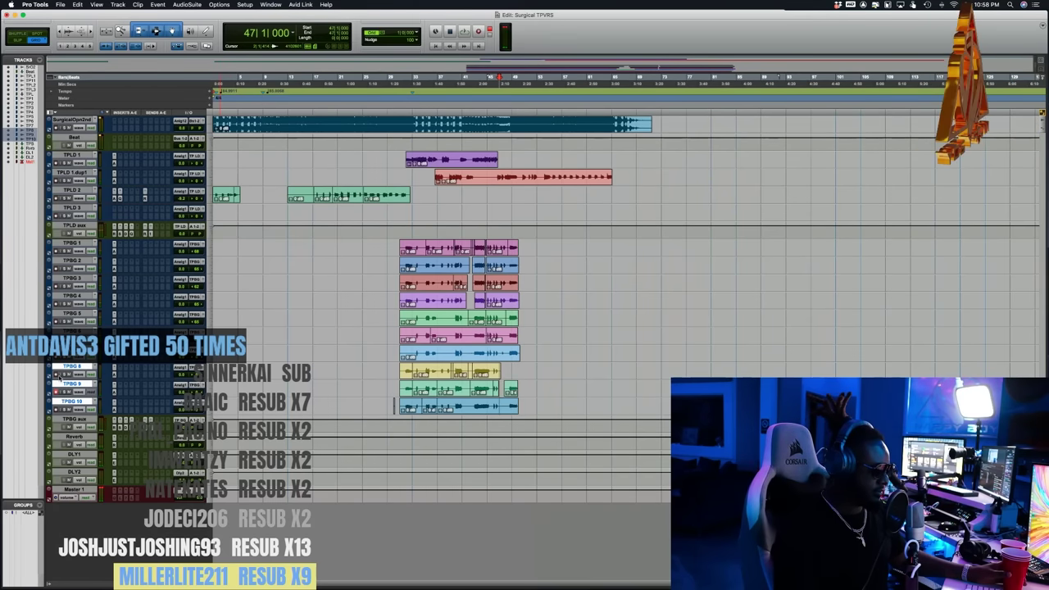
# - Play from bar 47 and record the closing phrase on TPBG 8 from about bar 48 to about bar 50
pyautogui.press('space')
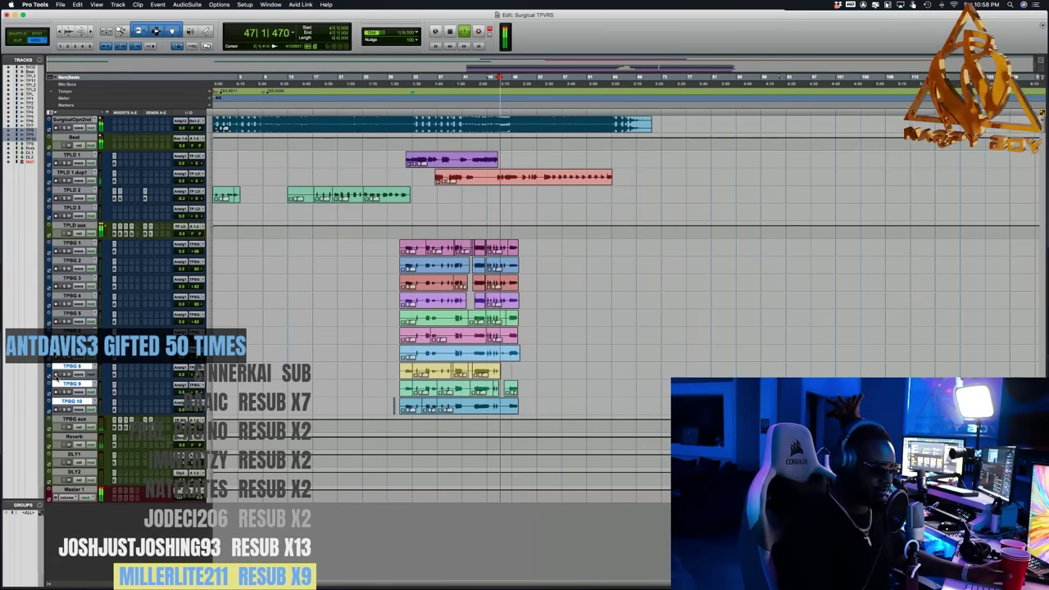
pyautogui.press('super+space')
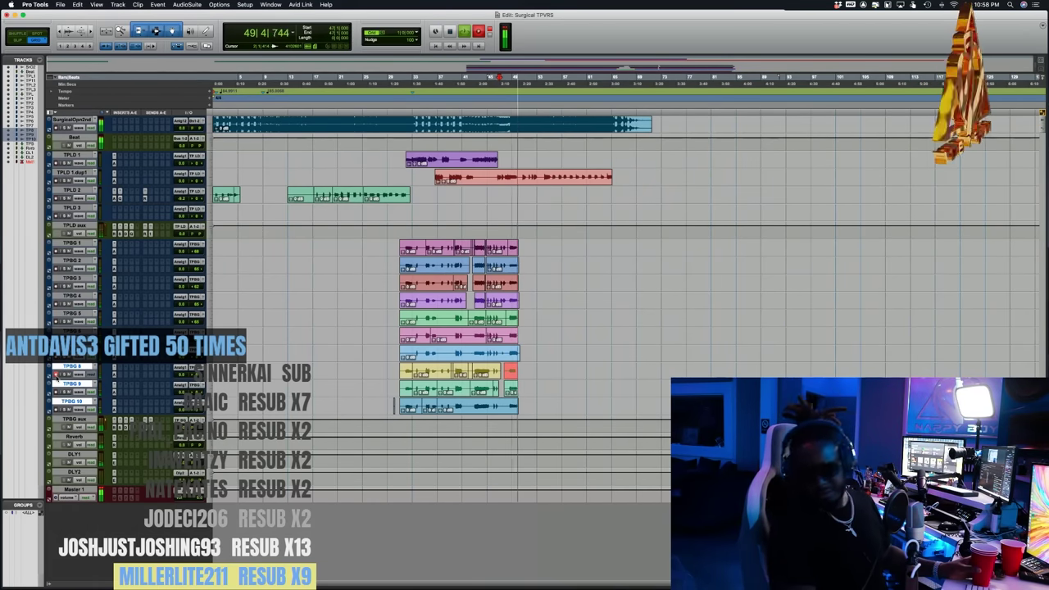
pyautogui.press('space')
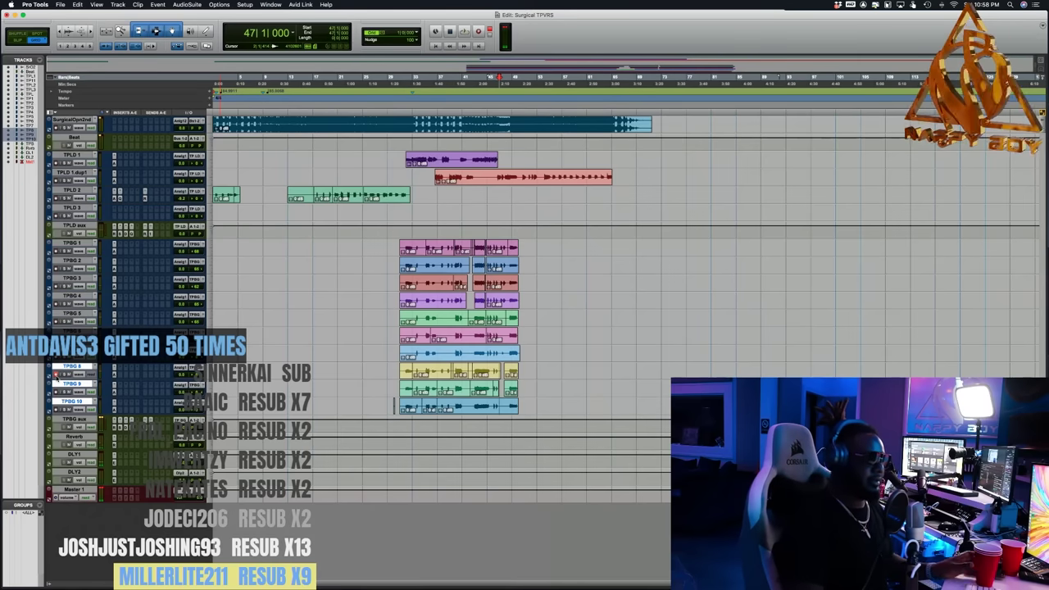
# - Play from bar 30 and lower the output gain of the Renaissance Compressor on TPBG aux, moving its window clear of the clips
pyautogui.press('KP_1')
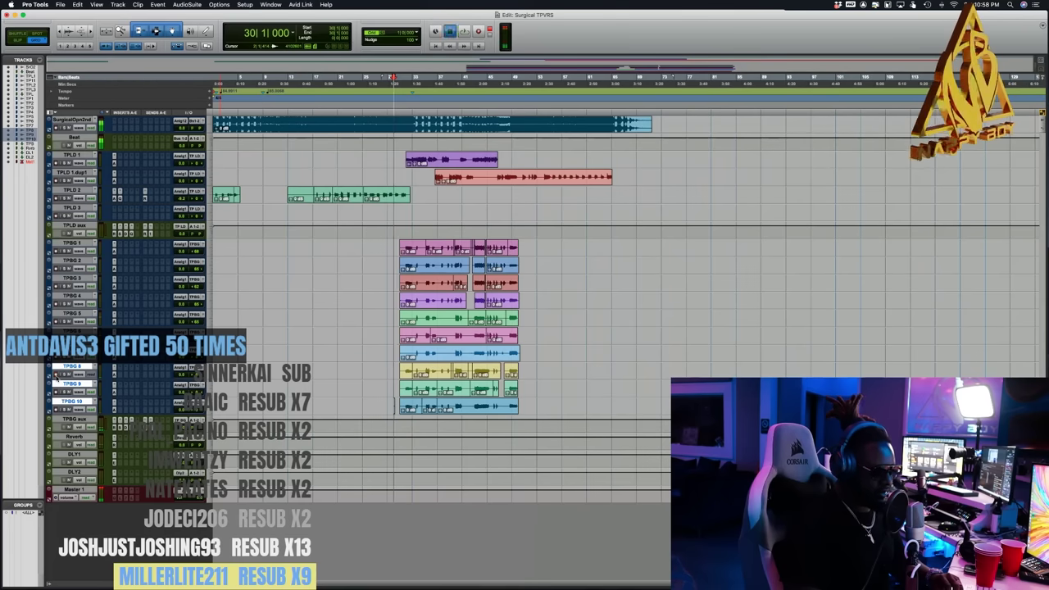
pyautogui.press('space')
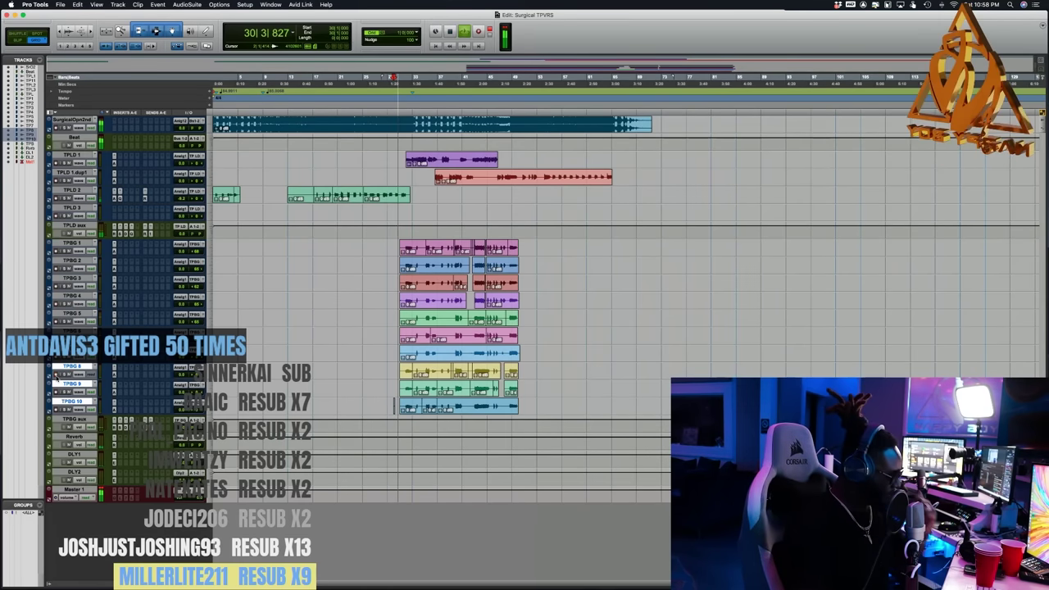
pyautogui.press('space')
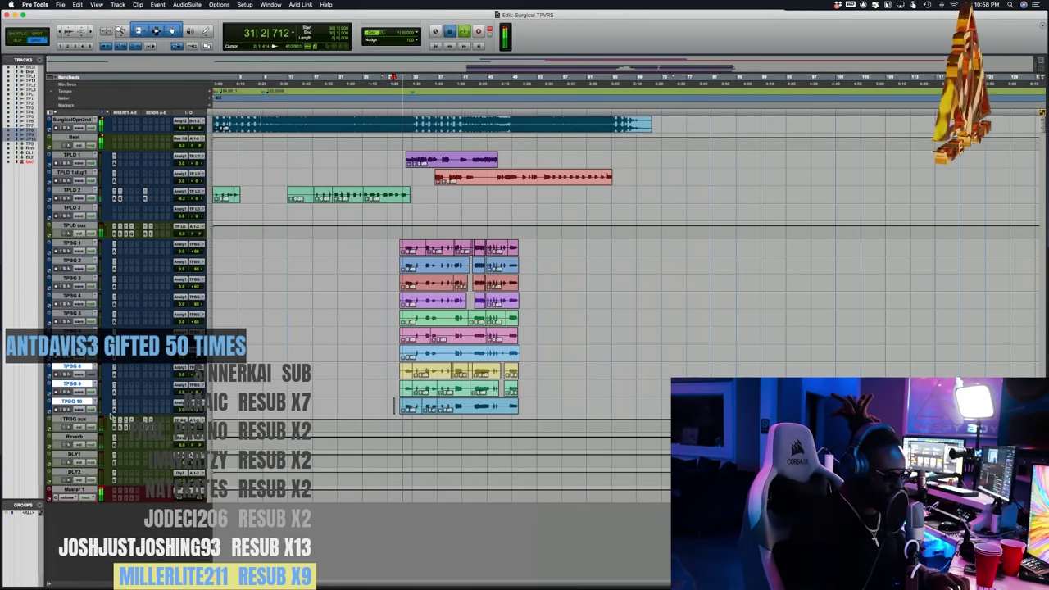
pyautogui.click(131, 419)
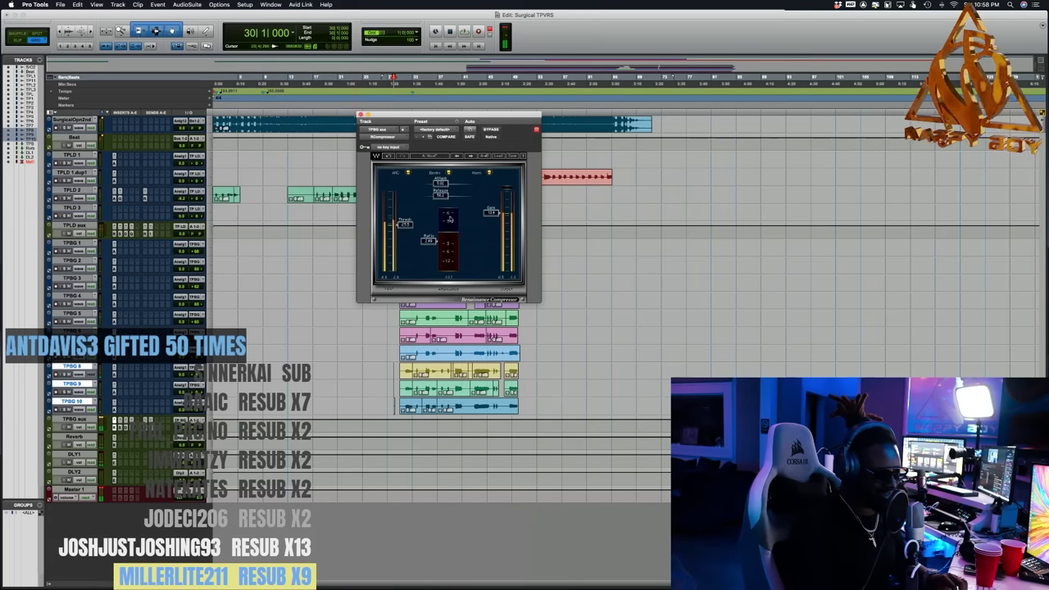
pyautogui.press('space')
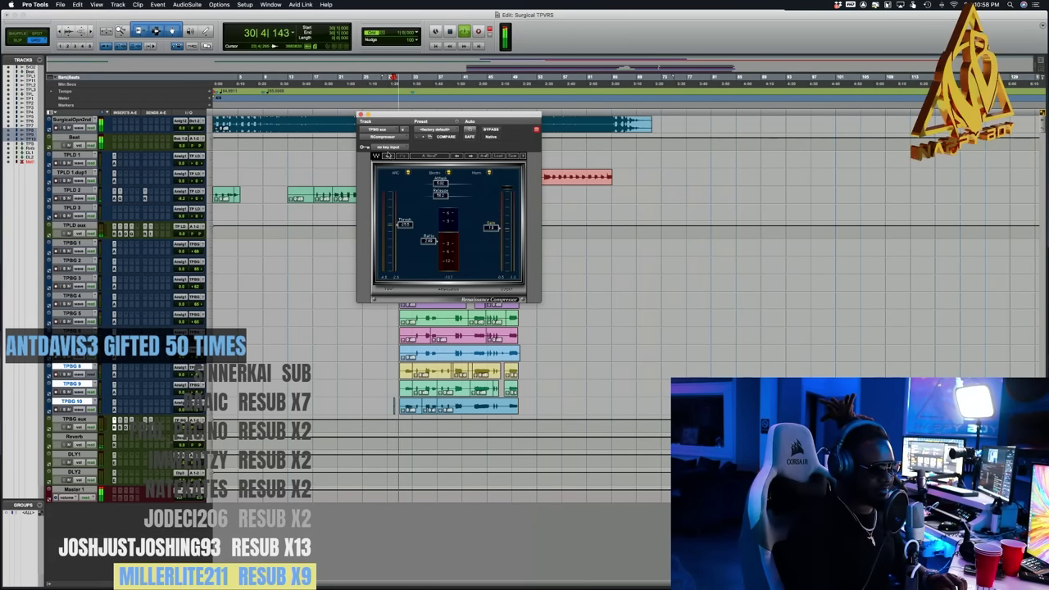
pyautogui.moveTo(410, 118); pyautogui.dragTo(696, 232)
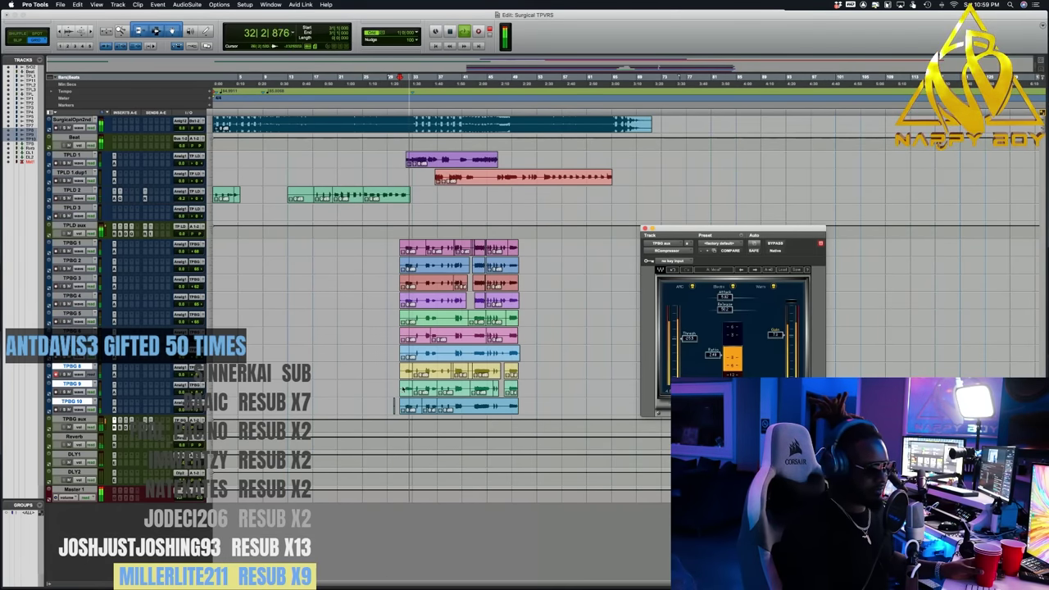
# - Play the background vocals from bar 31 and fine-tune the output gain of the TPBG aux compressor
pyautogui.press('space')
pyautogui.click(190, 376)
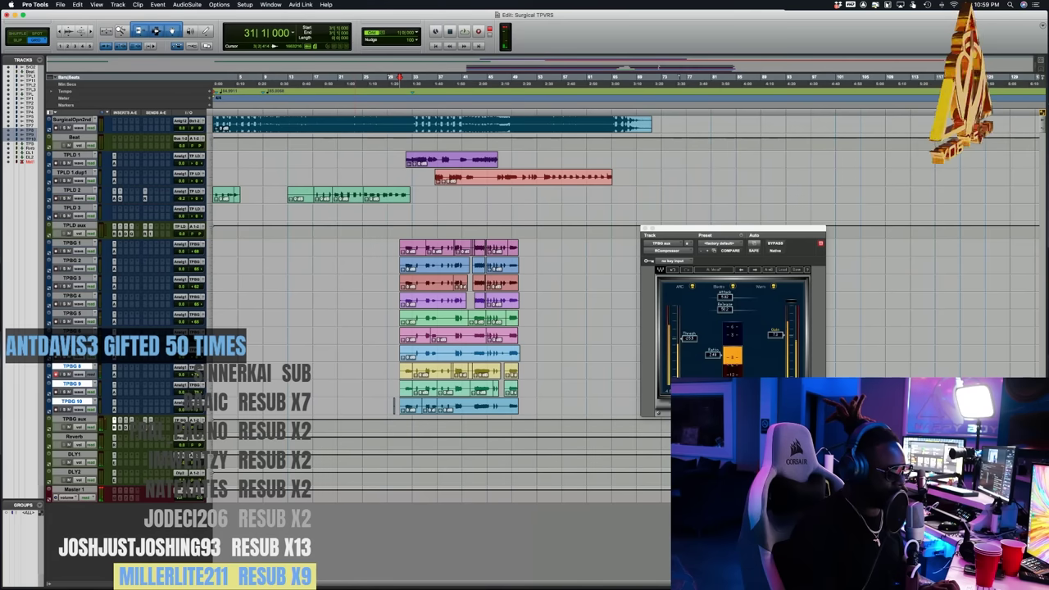
pyautogui.press('space')
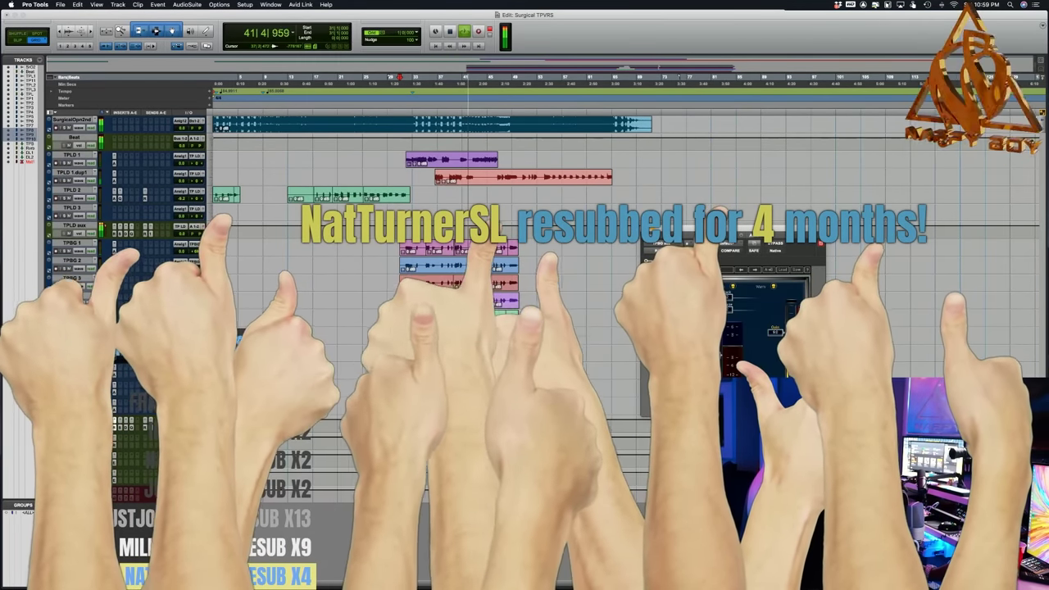
pyautogui.press('space')
pyautogui.press('space')
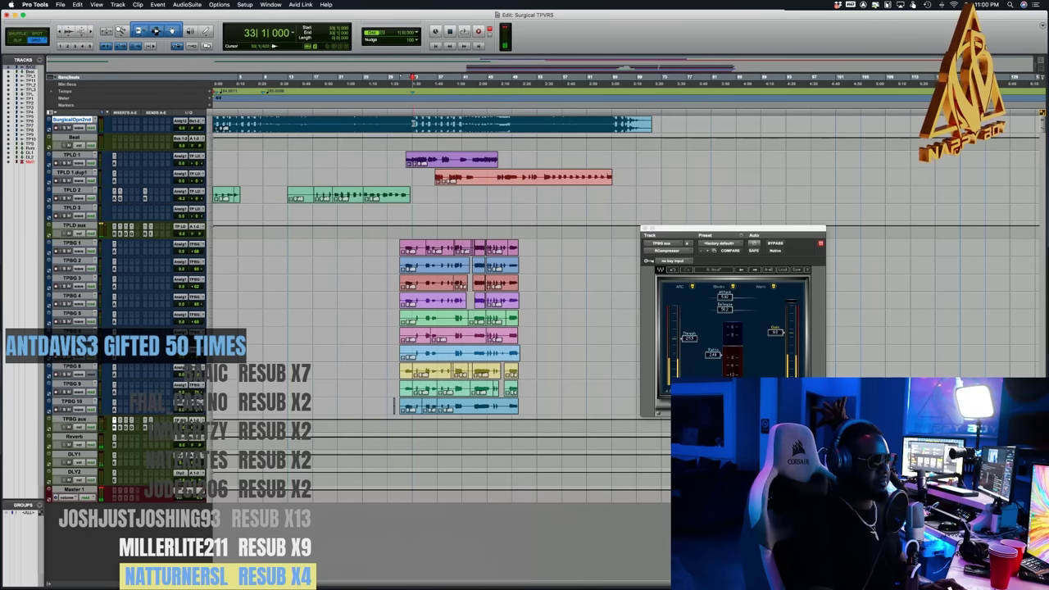
# - Select the beat on the SurgicalOpn2nd track from bar 33 to 36|3, auditioning the range and ignoring the non-responsive application notice
pyautogui.scroll(3, 394, 406)
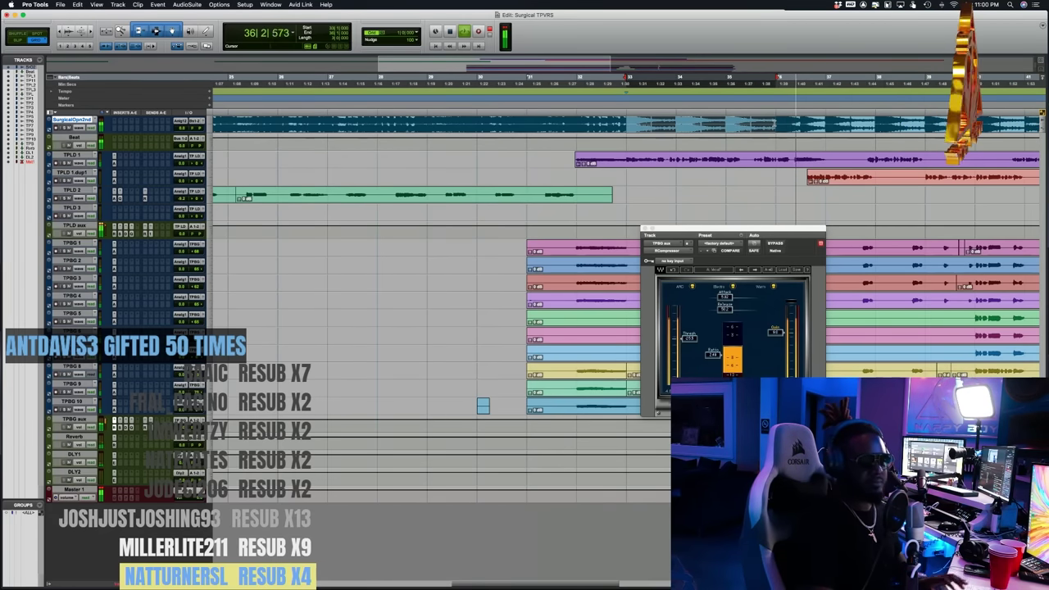
pyautogui.press('space')
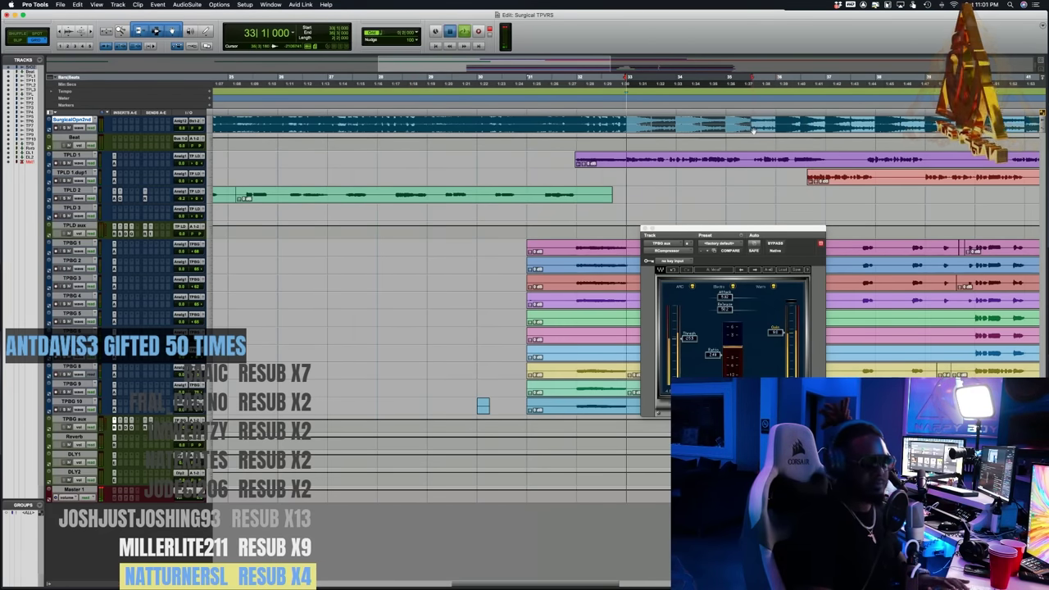
pyautogui.press('space')
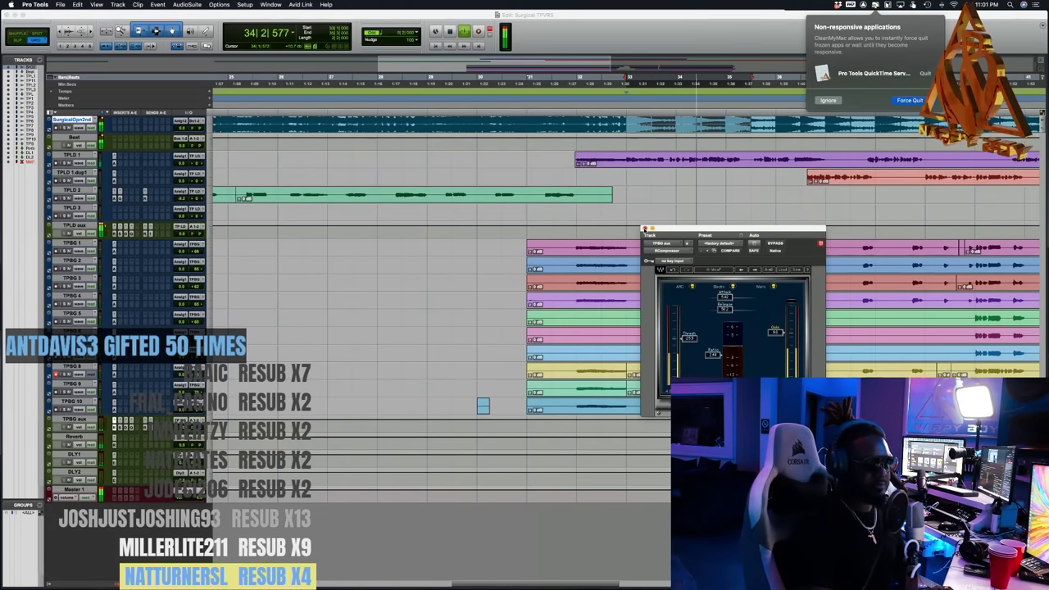
pyautogui.click(827, 100)
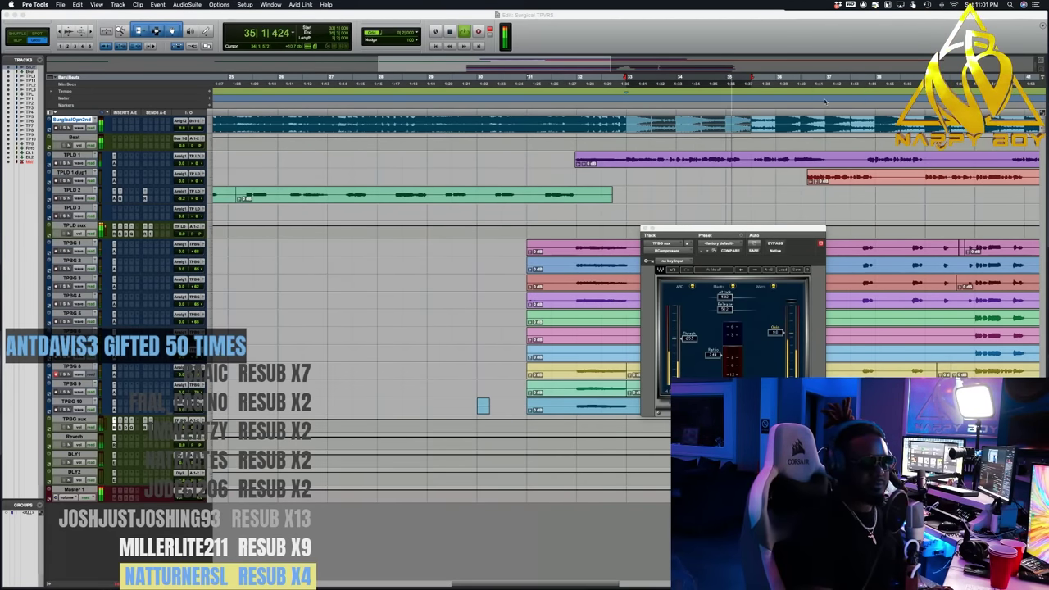
pyautogui.press('space')
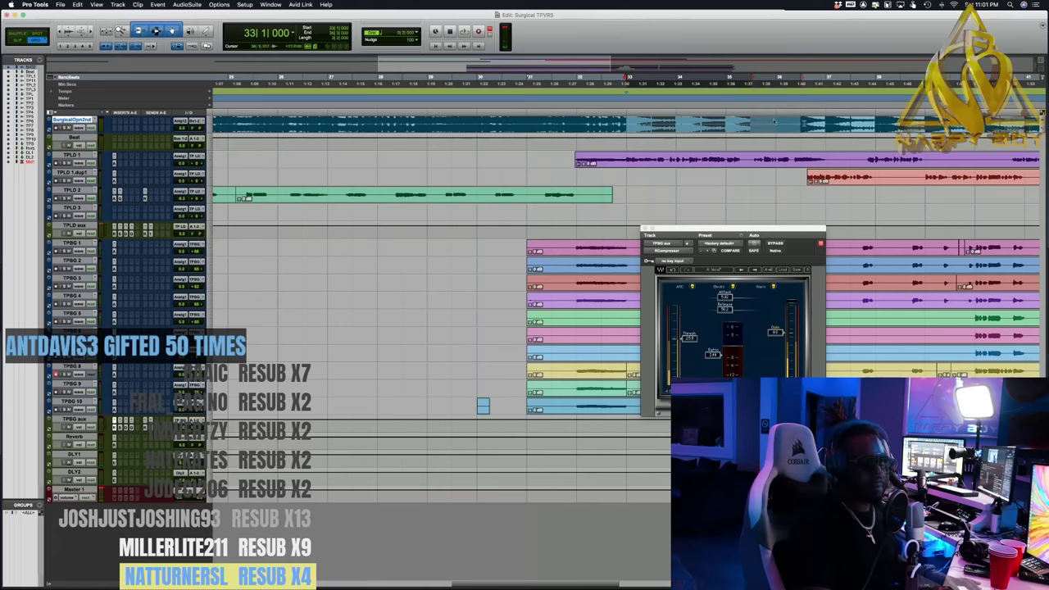
pyautogui.press('space')
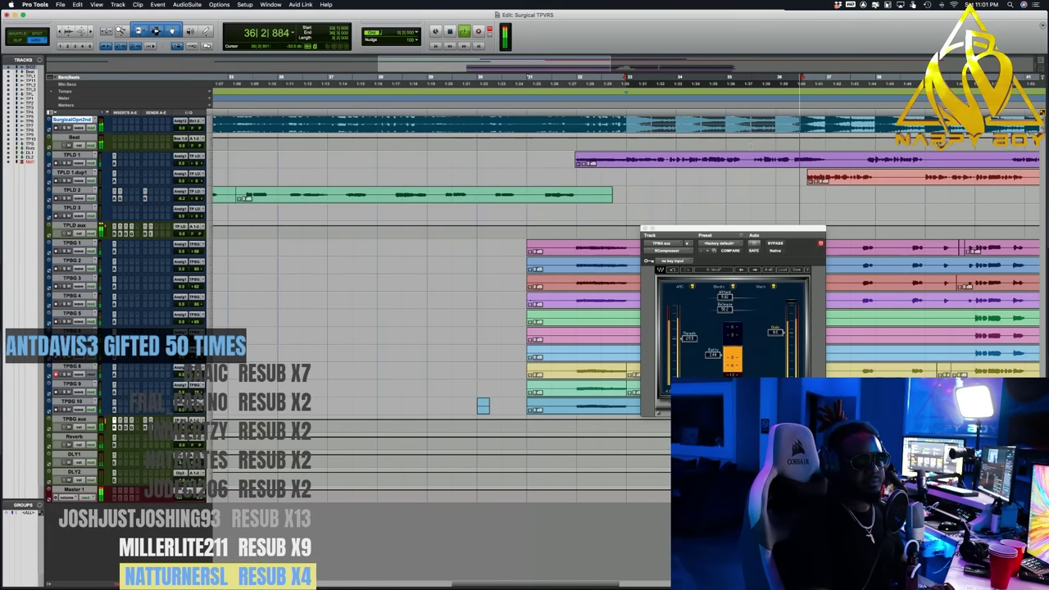
pyautogui.press('space')
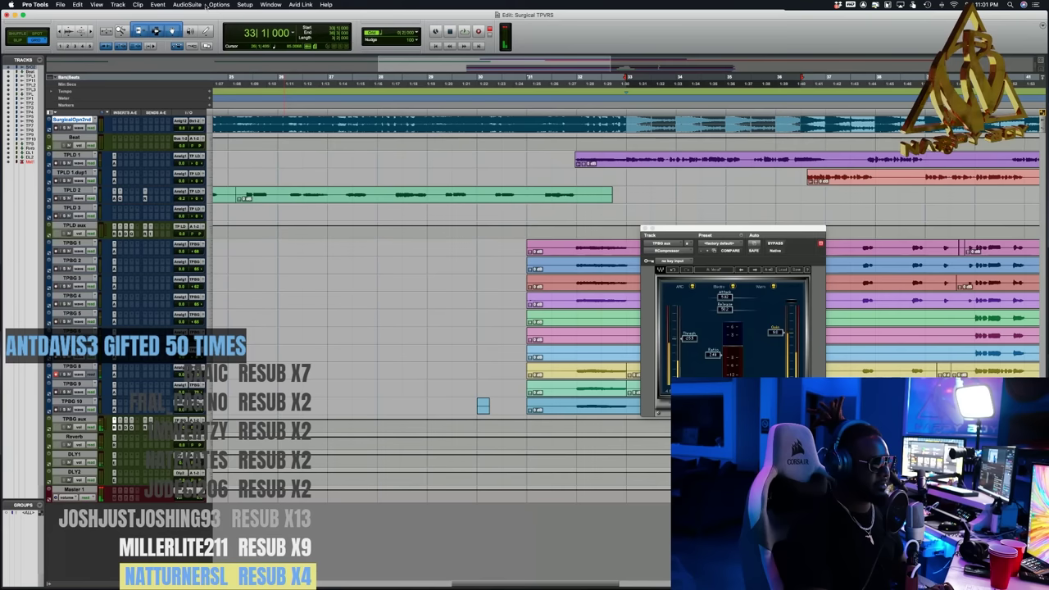
# - Open FabFilter Pro-Q 3 in AudioSuite for the selected beat and add a 36 dB/oct high cut at about 200 Hz
pyautogui.click(188, 5)
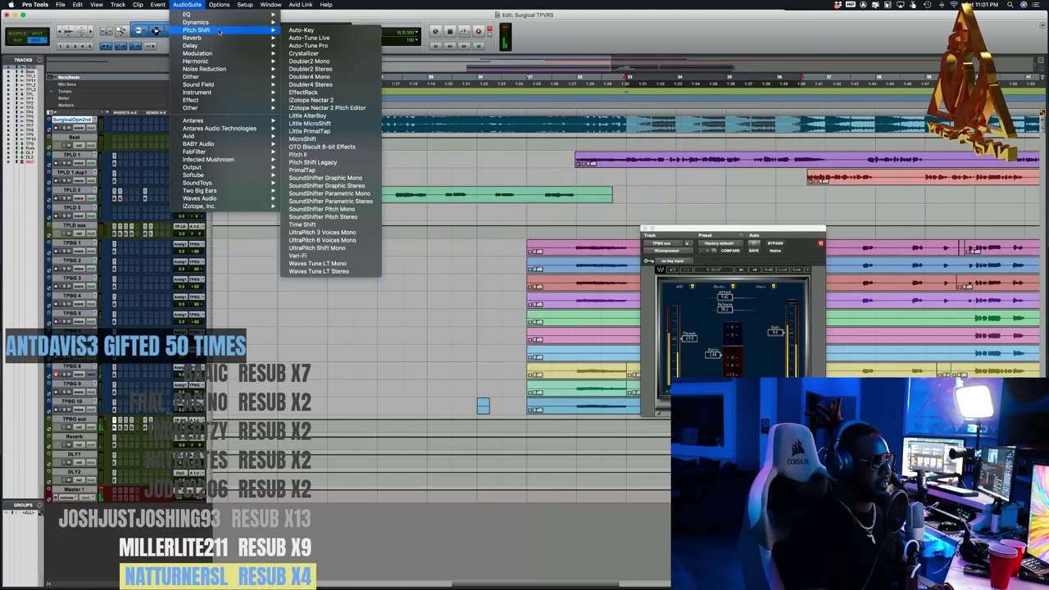
pyautogui.moveTo(220, 15)
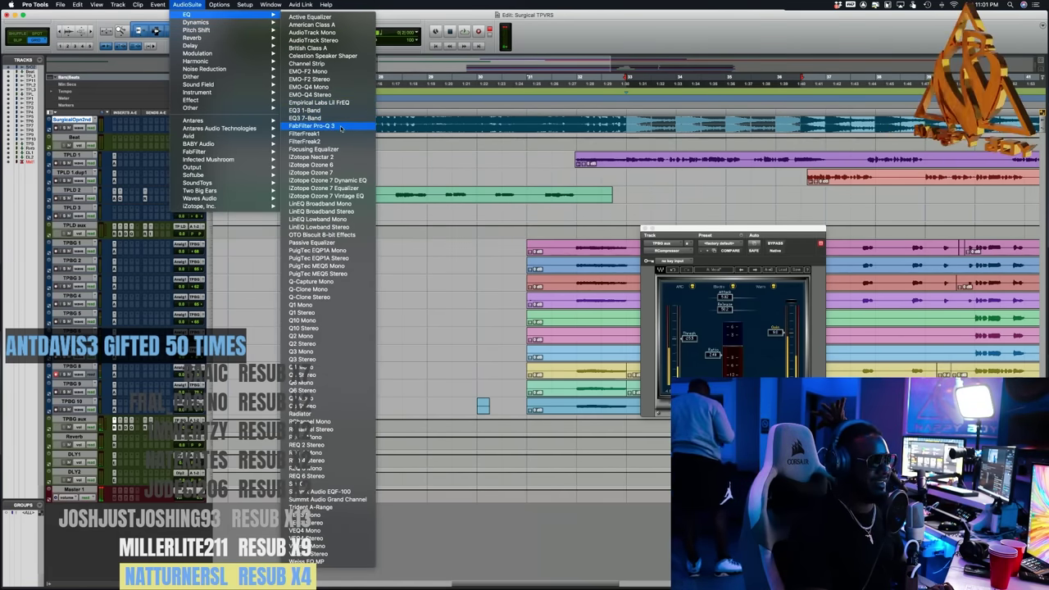
pyautogui.click(338, 126)
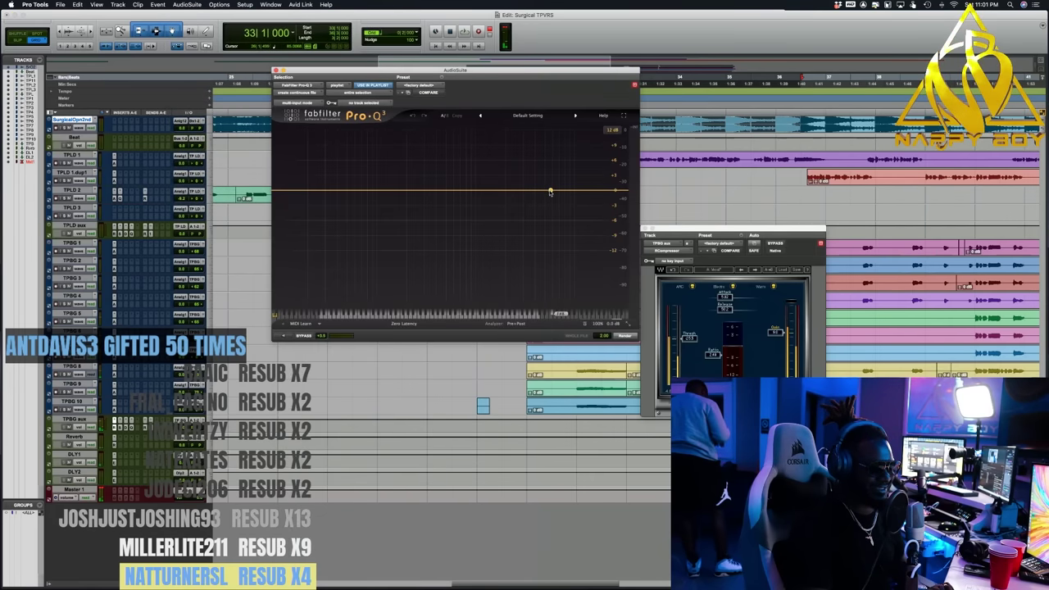
pyautogui.click(596, 192)
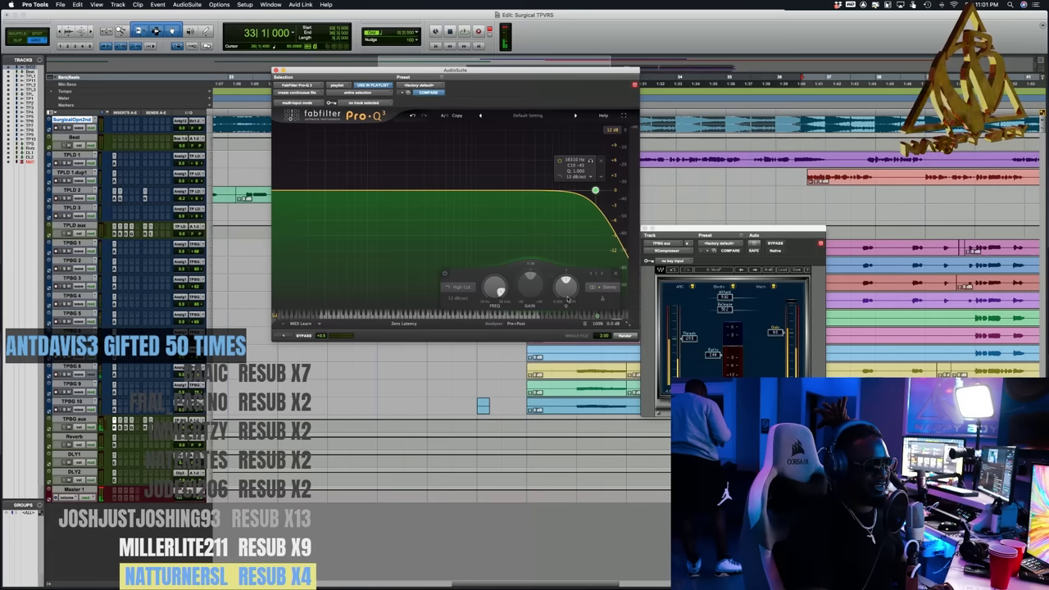
pyautogui.click(459, 298)
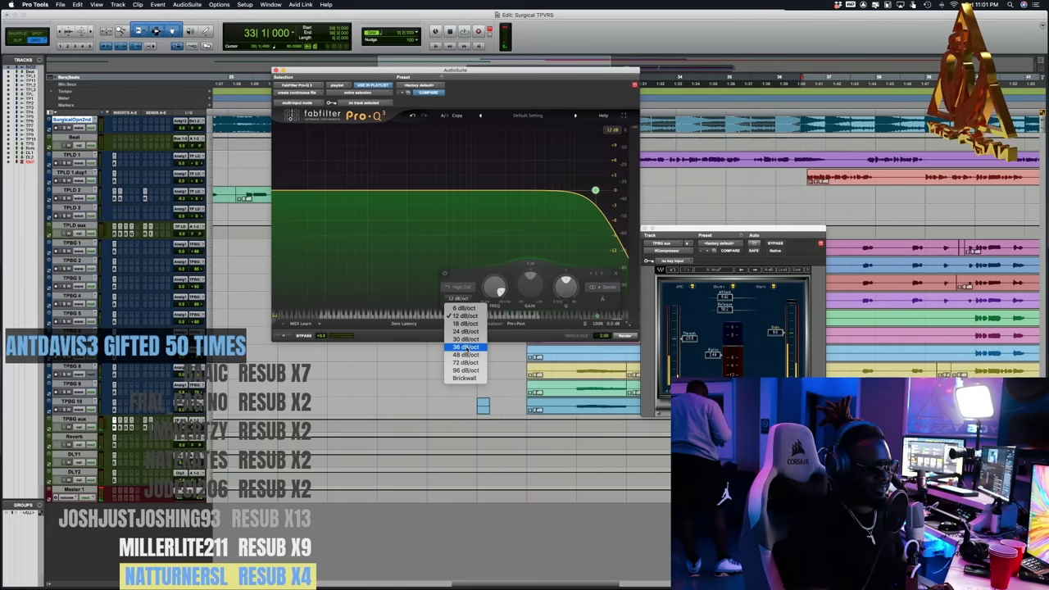
pyautogui.click(465, 347)
pyautogui.moveTo(492, 293); pyautogui.dragTo(483, 341)
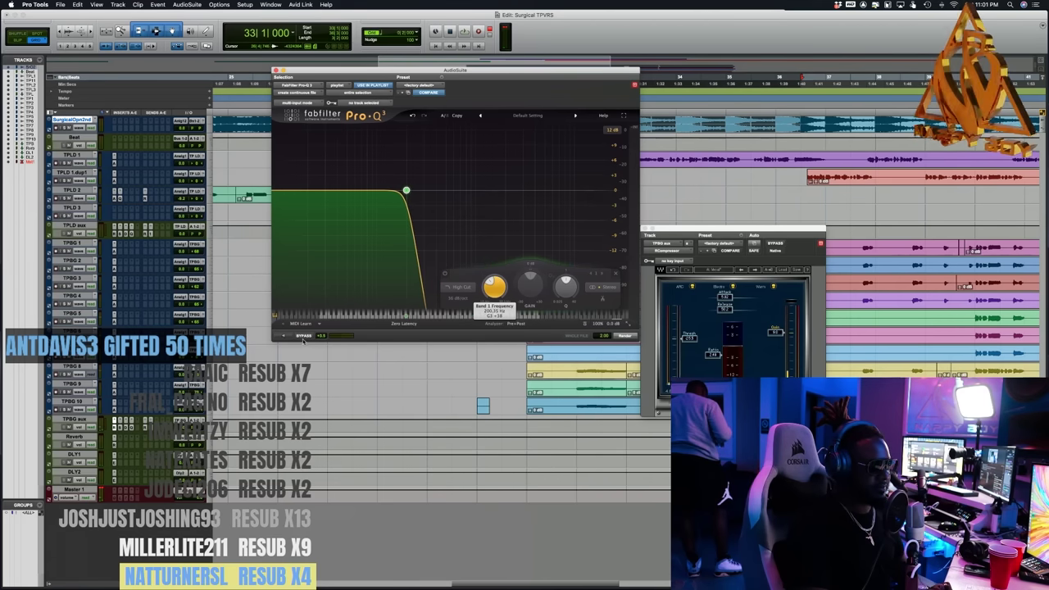
# - Preview the high cut, raise its frequency to about 280 Hz, and render it onto the beat from bar 33 to 36|3
pyautogui.click(284, 337)
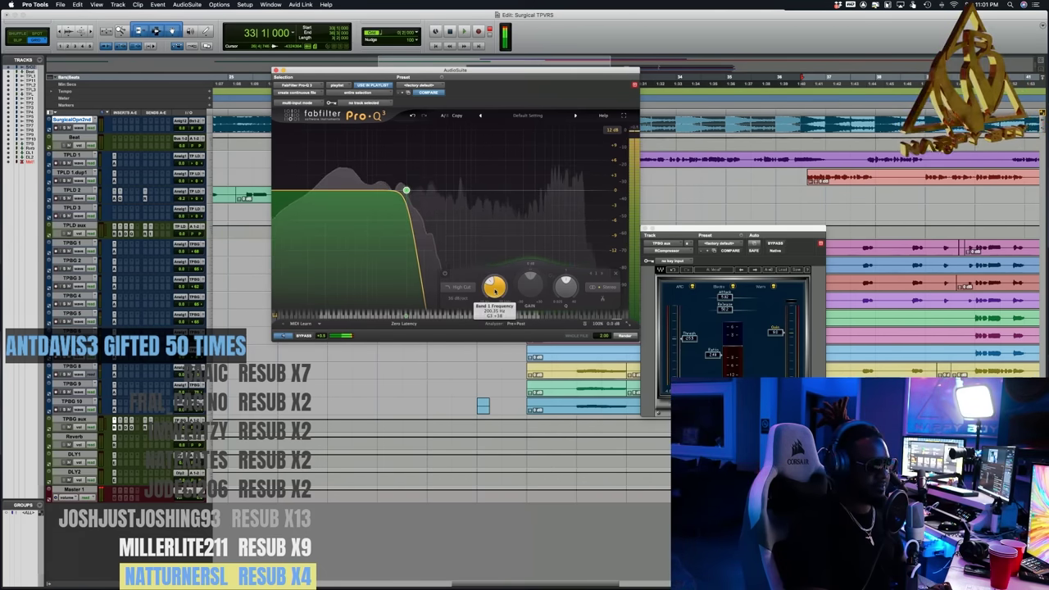
pyautogui.moveTo(494, 287); pyautogui.dragTo(494, 277)
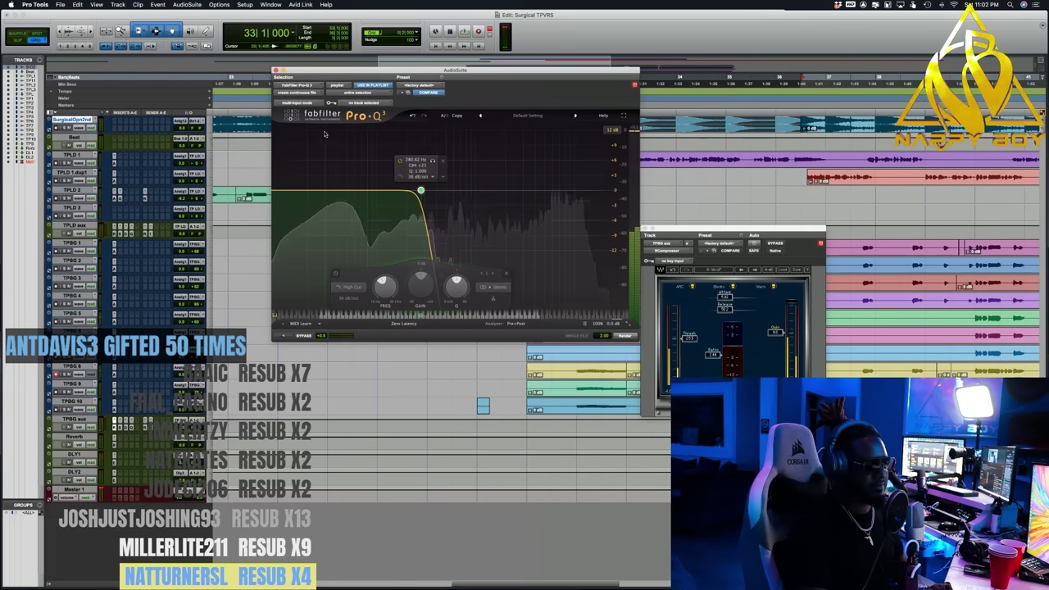
pyautogui.click(276, 70)
# - Apply a Vari-Fi Slow Down to the filtered beat from bar 35 to 35|3 and clear the beat from there to 36|3
pyautogui.press('space')
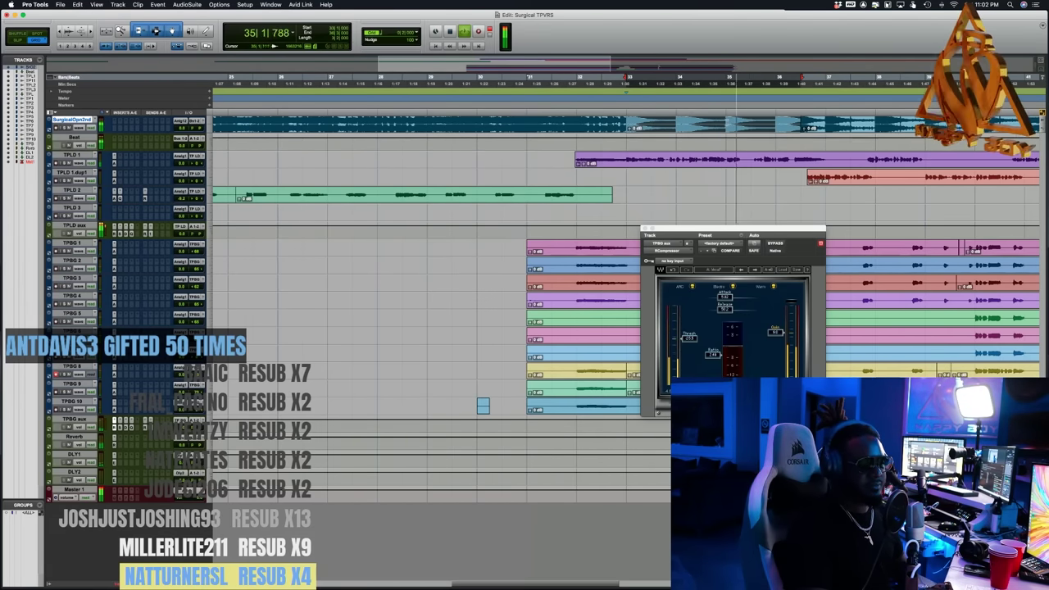
pyautogui.press('space')
pyautogui.hotkey('ctrl', 'alt', 'v')
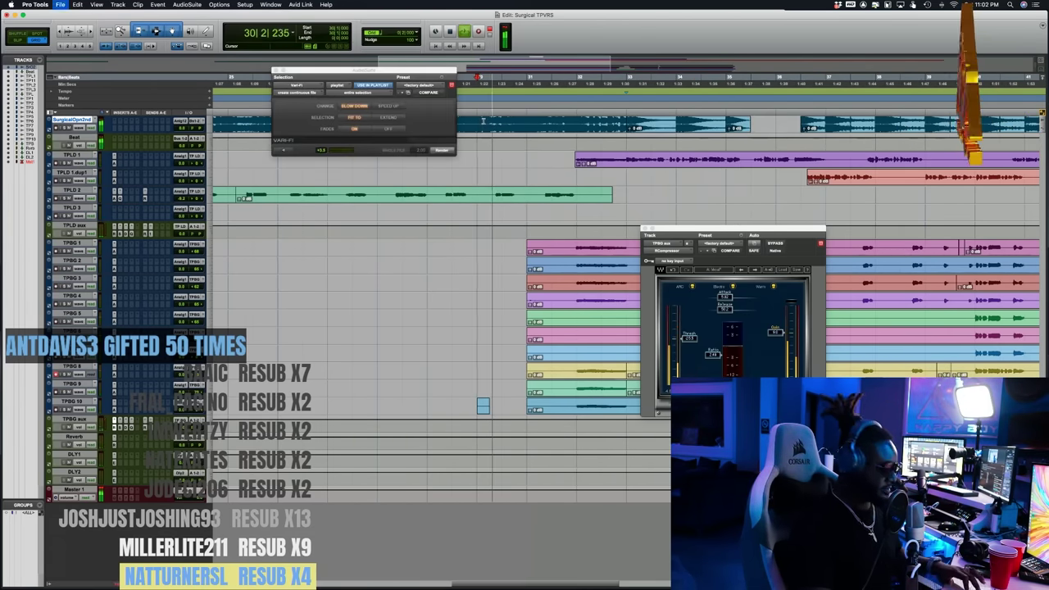
# - Close Vari-Fi, play the edited beat section from bar 30 past bar 37, and save the session
pyautogui.press('space')
pyautogui.click(276, 72)
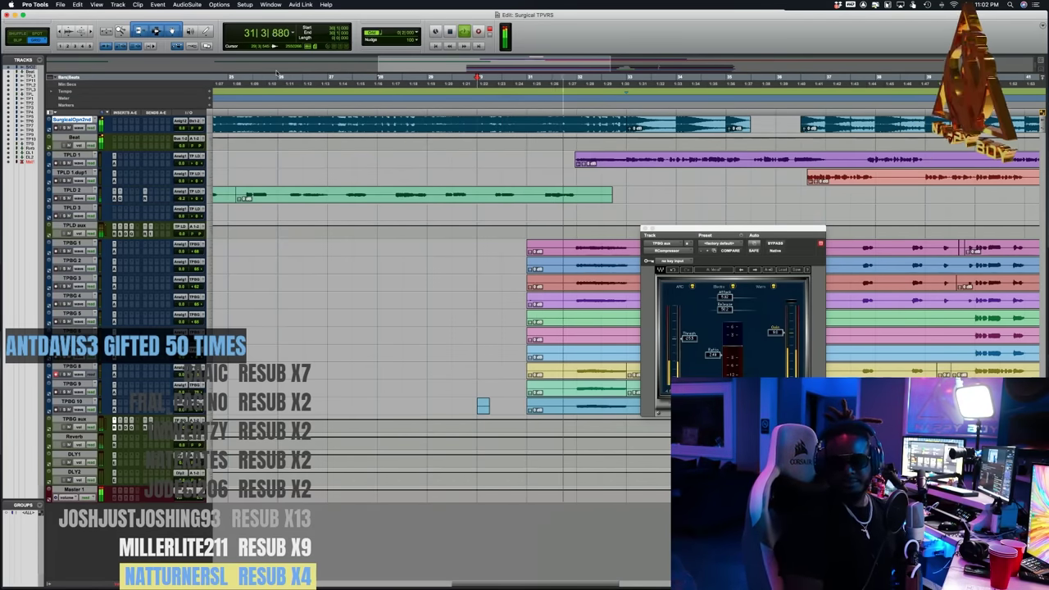
pyautogui.hotkey('ctrl', 's')
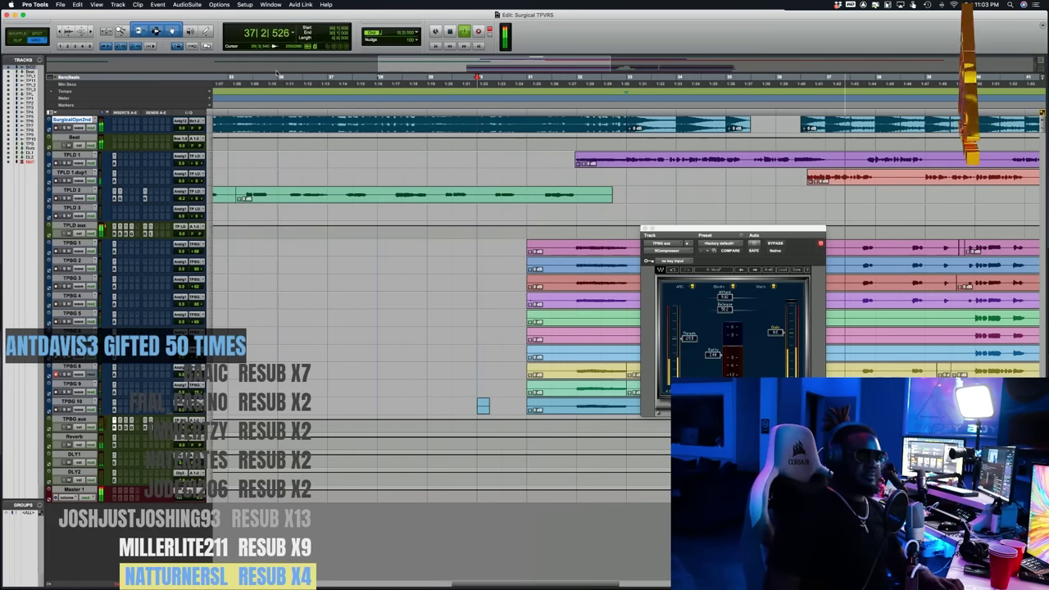
pyautogui.press('space')
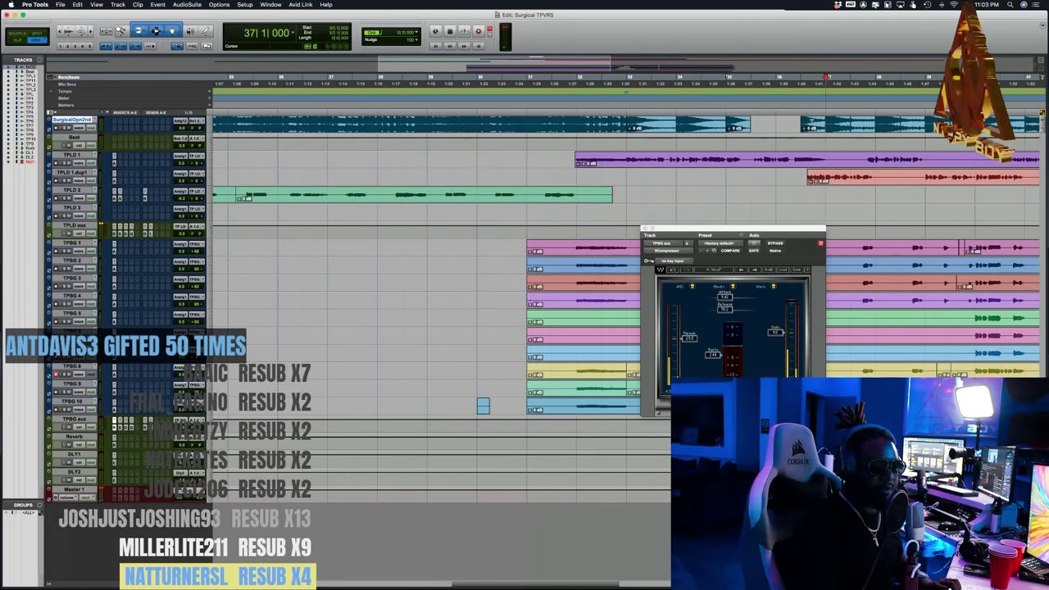
# - Apply a Vari-Fi Speed Up to the beat on SurgicalOpn2nd from 36|3 to bar 37
pyautogui.click(802, 82)
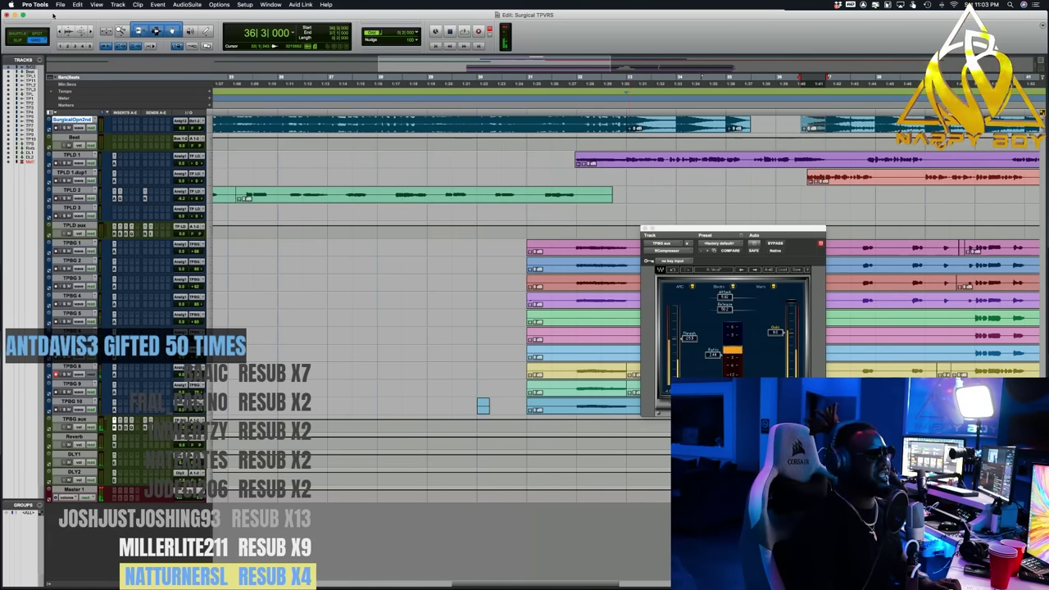
pyautogui.click(182, 6)
pyautogui.moveTo(238, 30)
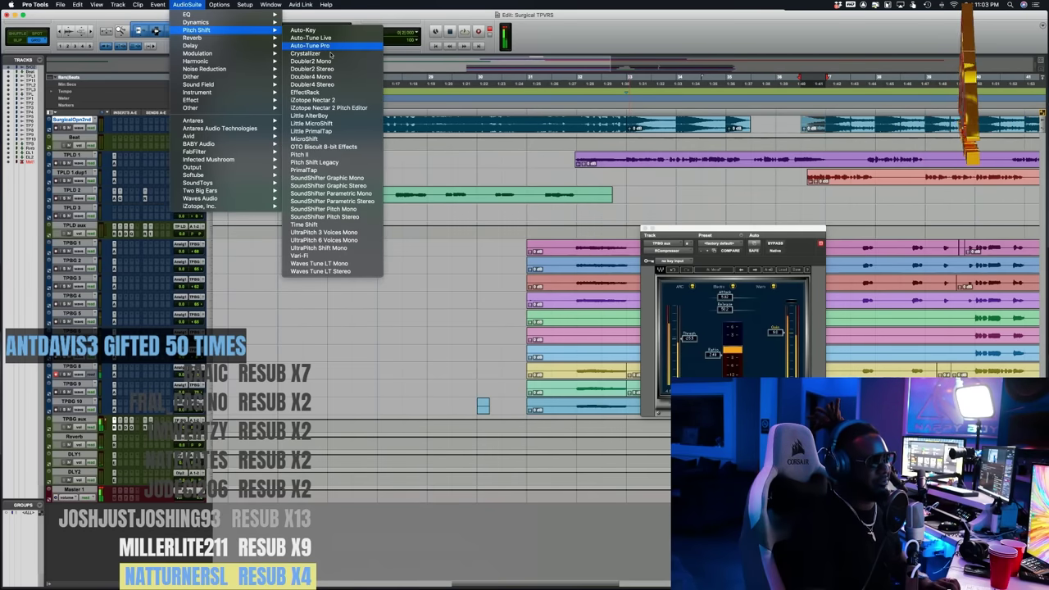
pyautogui.click(300, 255)
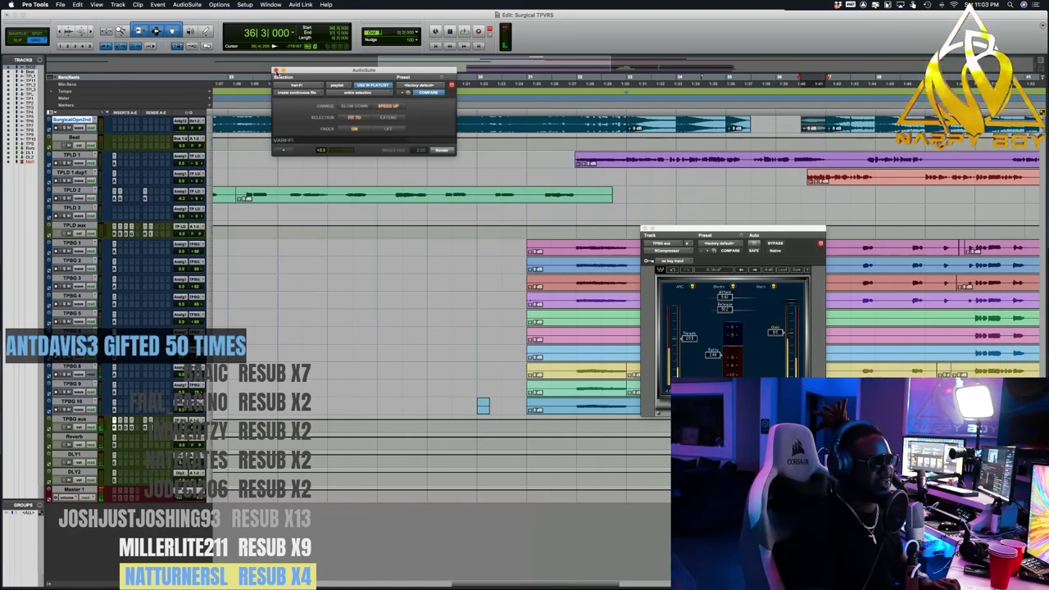
# - Close the Vari-Fi and TPBG aux compressor windows and play the song from about bar 31 to review the beat edit
pyautogui.click(276, 70)
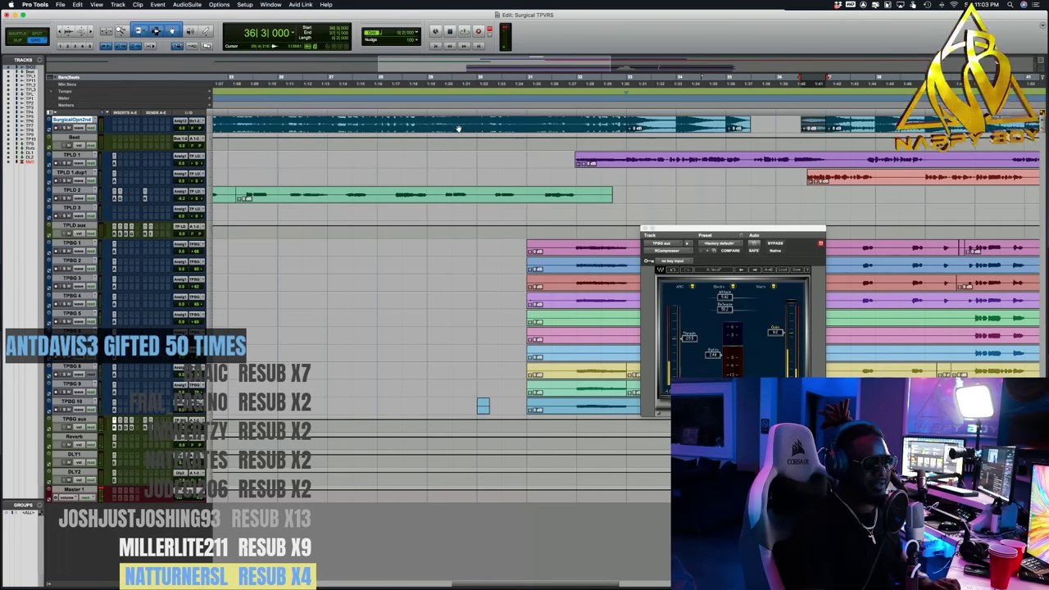
pyautogui.click(526, 122)
pyautogui.press('space')
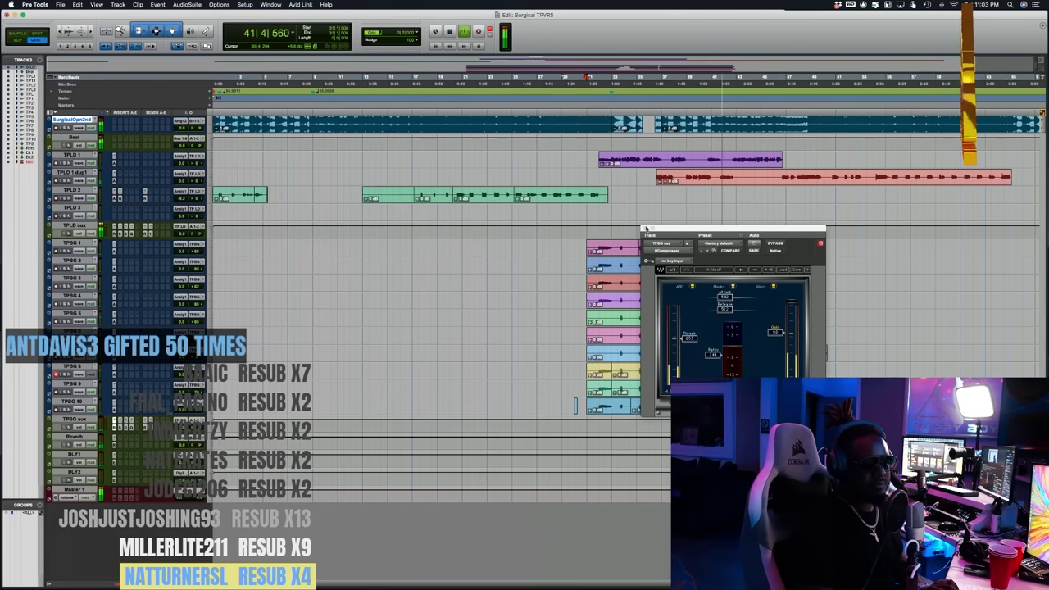
pyautogui.click(645, 229)
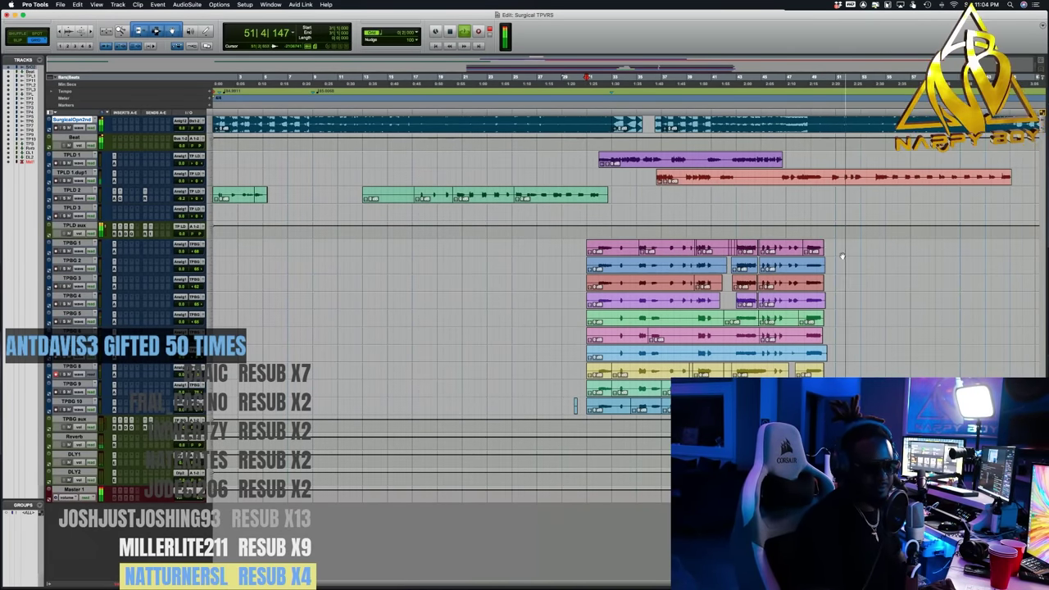
# - Trim the clip tails on TPBG 1 to TPBG 10 after about 49|4 and add short fade-outs at the clip ends
pyautogui.moveTo(833, 248); pyautogui.dragTo(828, 268)
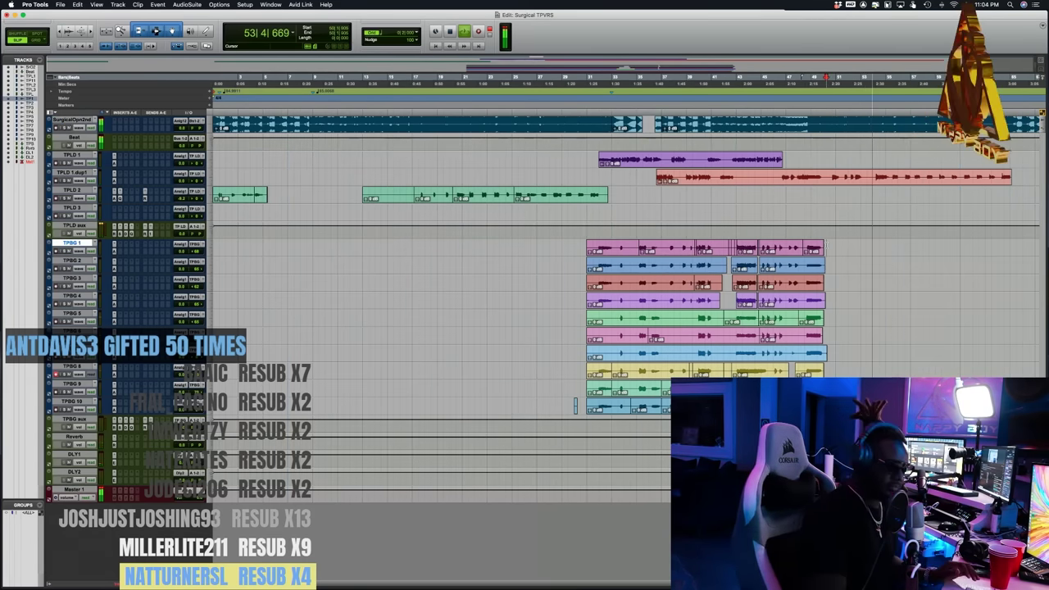
pyautogui.press('t')
pyautogui.press('t')
pyautogui.press('t')
pyautogui.press('t')
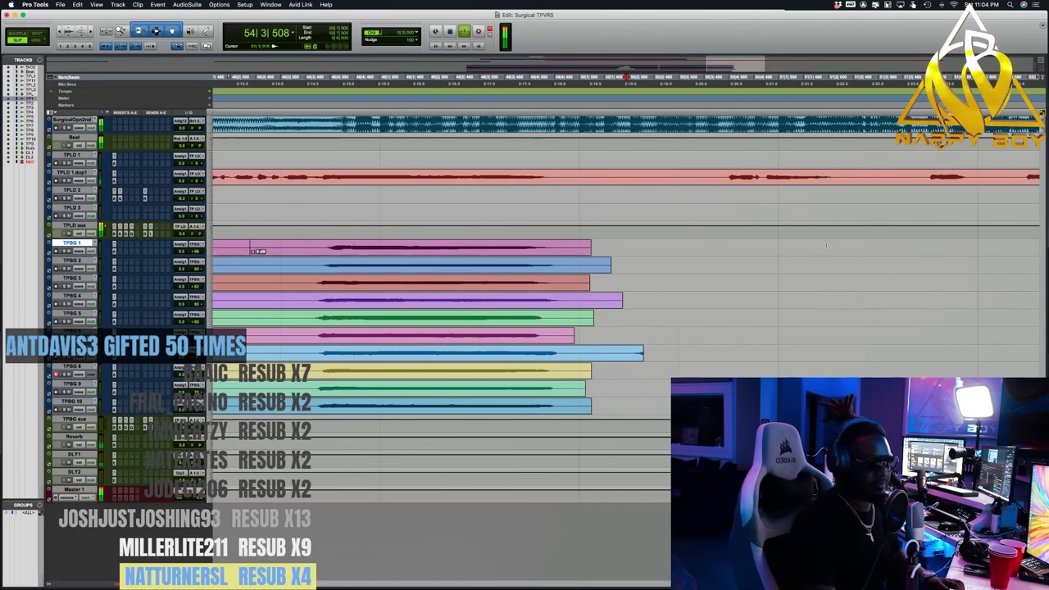
pyautogui.moveTo(683, 240); pyautogui.dragTo(563, 410)
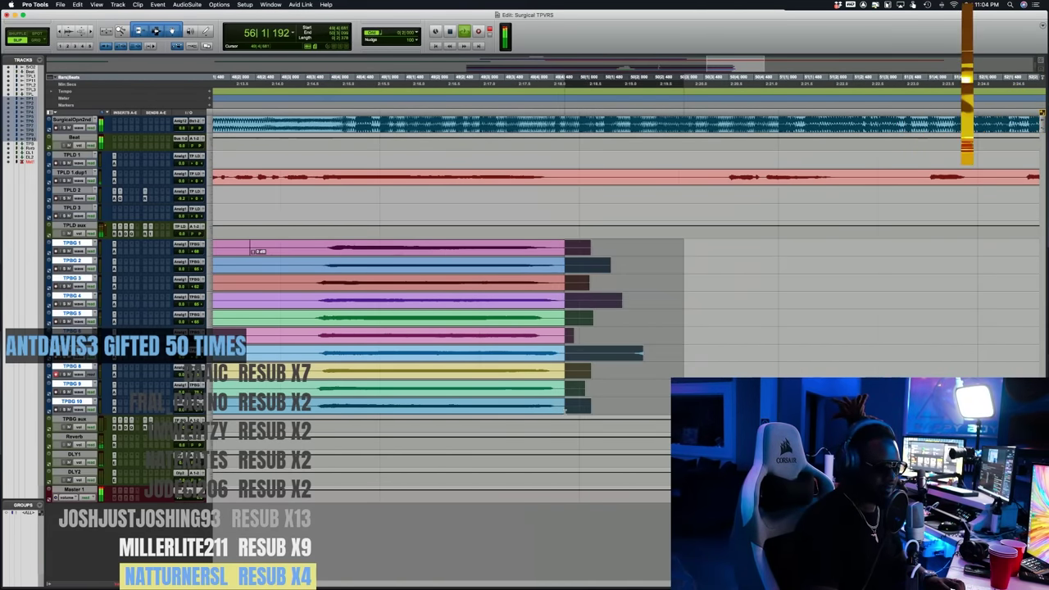
pyautogui.press('Delete')
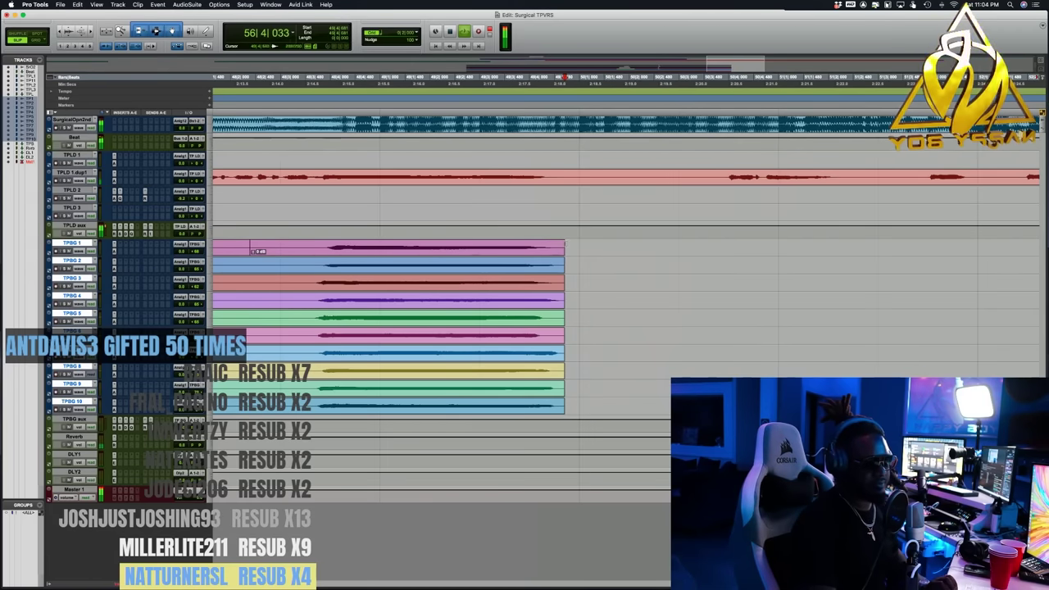
pyautogui.moveTo(574, 246); pyautogui.dragTo(564, 412)
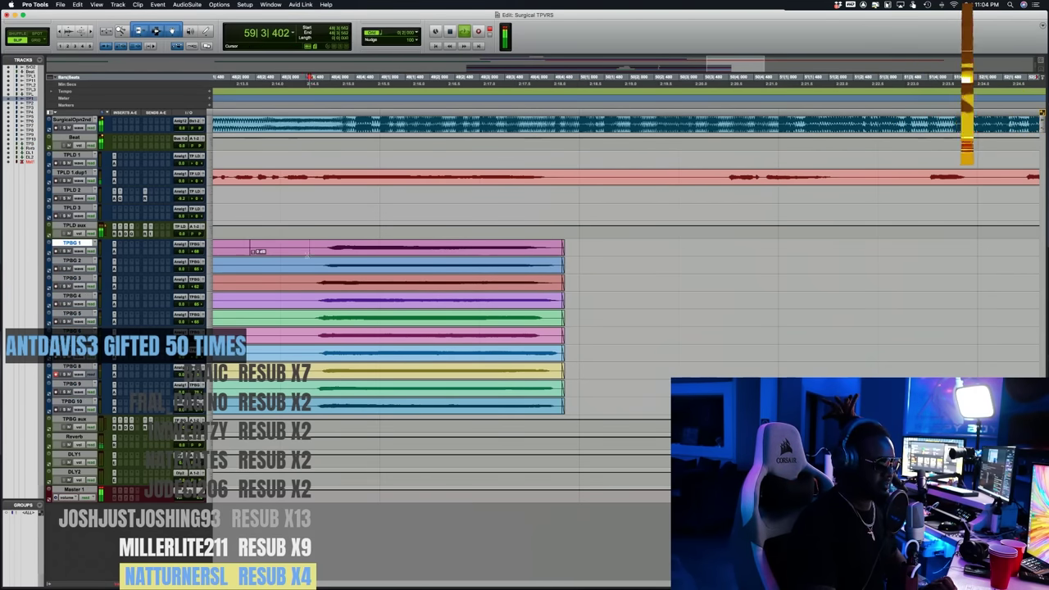
# - Clear the silence before the last held note, from 48|1 on TPBG 1 to 4 and from about 46|4 on TPBG 5 to 10
pyautogui.moveTo(361, 322)
pyautogui.mouseDown()
pyautogui.moveTo(388, 322)
pyautogui.moveTo(367, 322)
pyautogui.mouseUp()
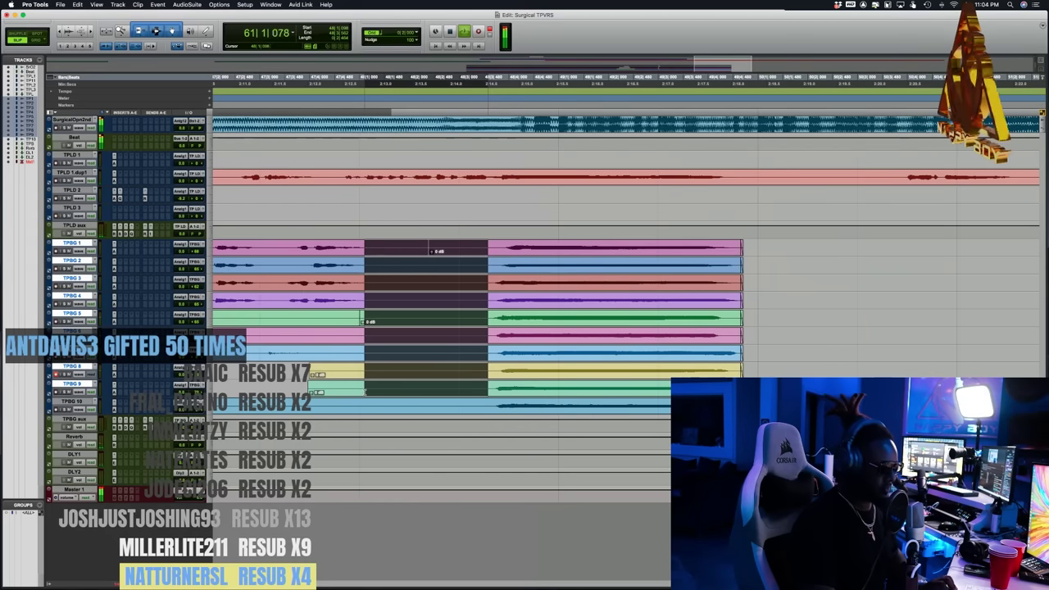
pyautogui.press('Delete')
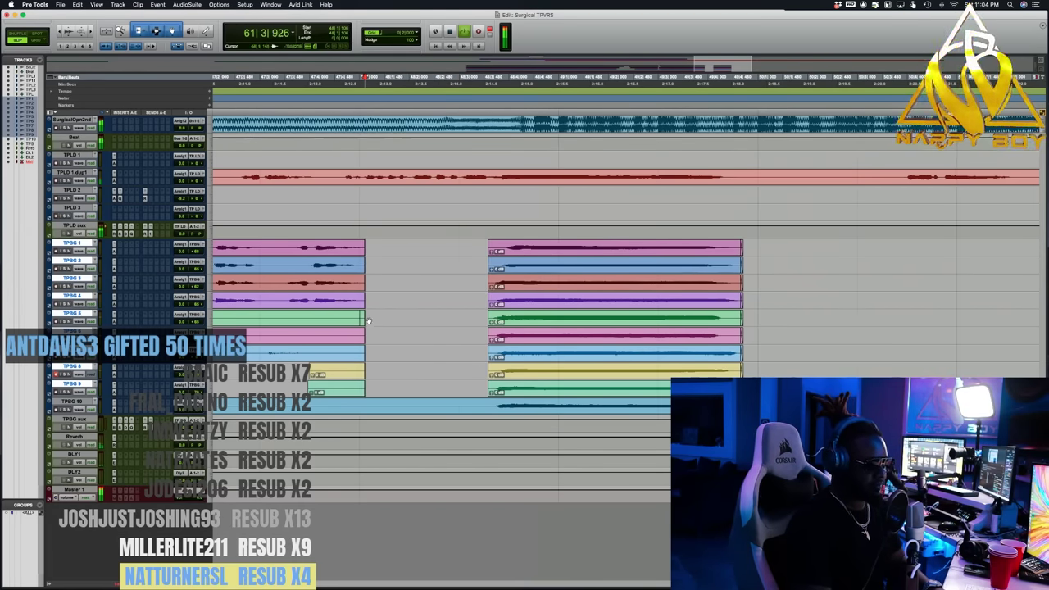
pyautogui.moveTo(377, 315); pyautogui.dragTo(264, 408)
pyautogui.press('Delete')
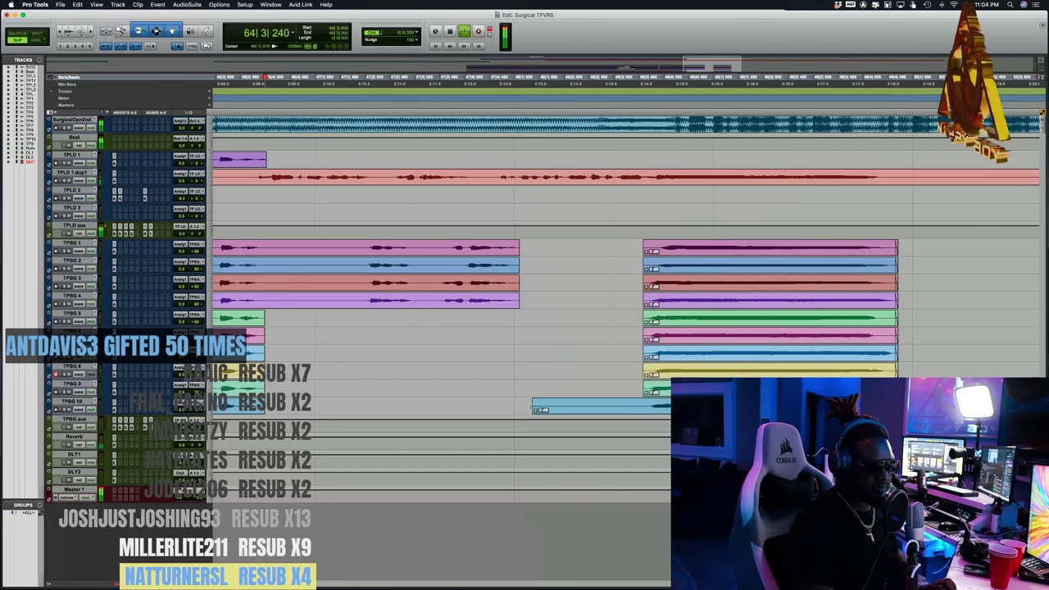
pyautogui.click(541, 407)
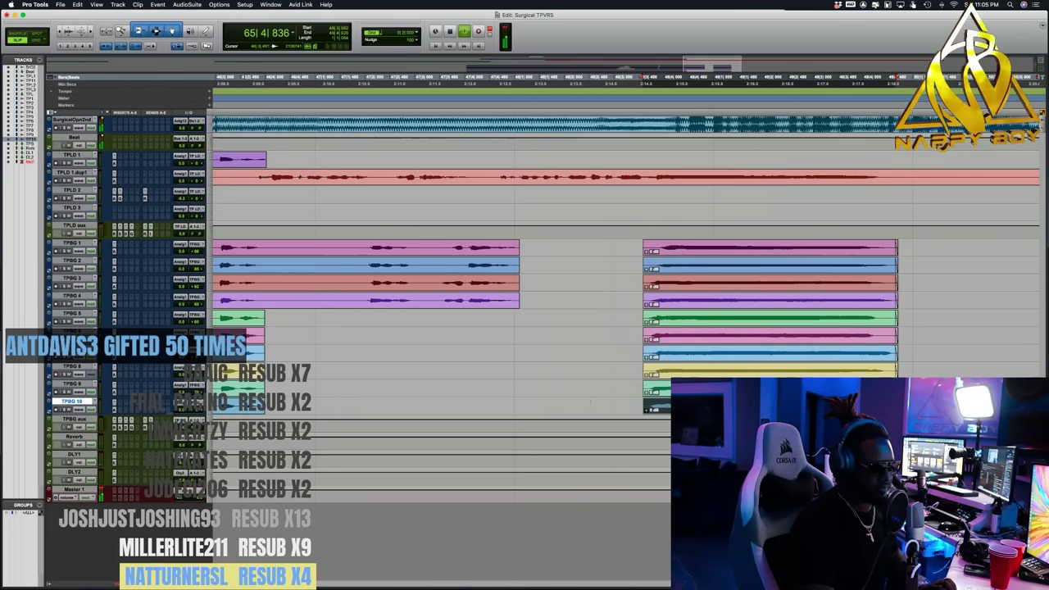
# - Stop playback and select the silent stretch just before bar 46 on TPBG 8 to TPBG 10
pyautogui.press('space')
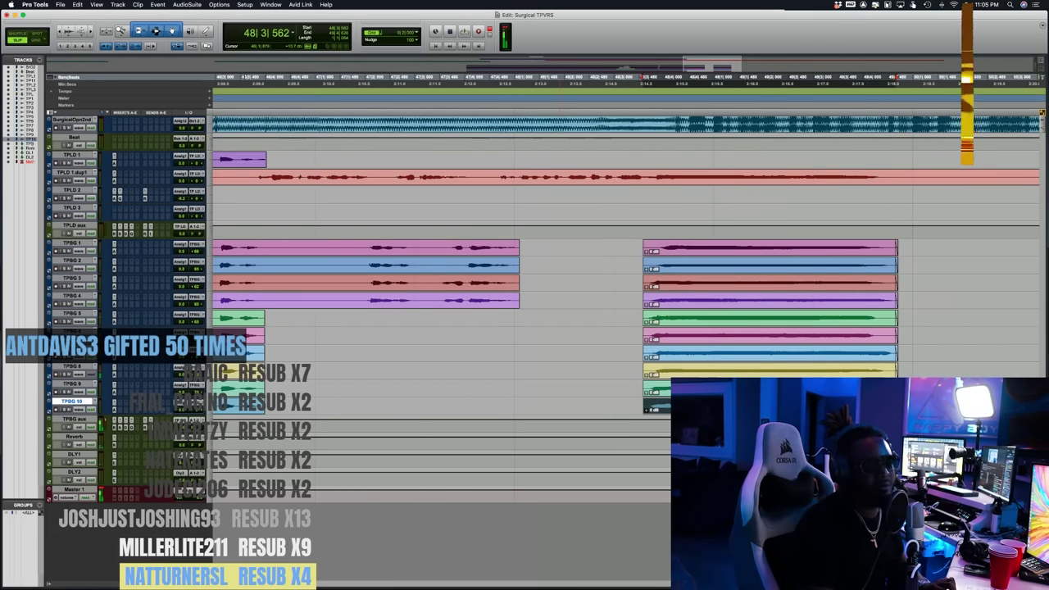
pyautogui.hscroll(-5, 623, 287)
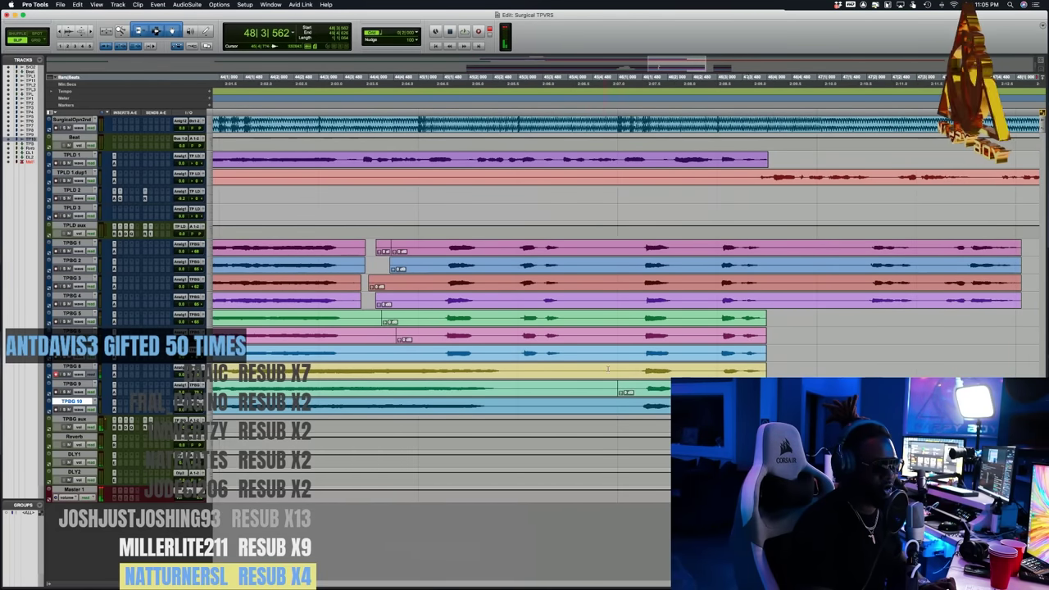
pyautogui.moveTo(635, 370); pyautogui.dragTo(507, 406)
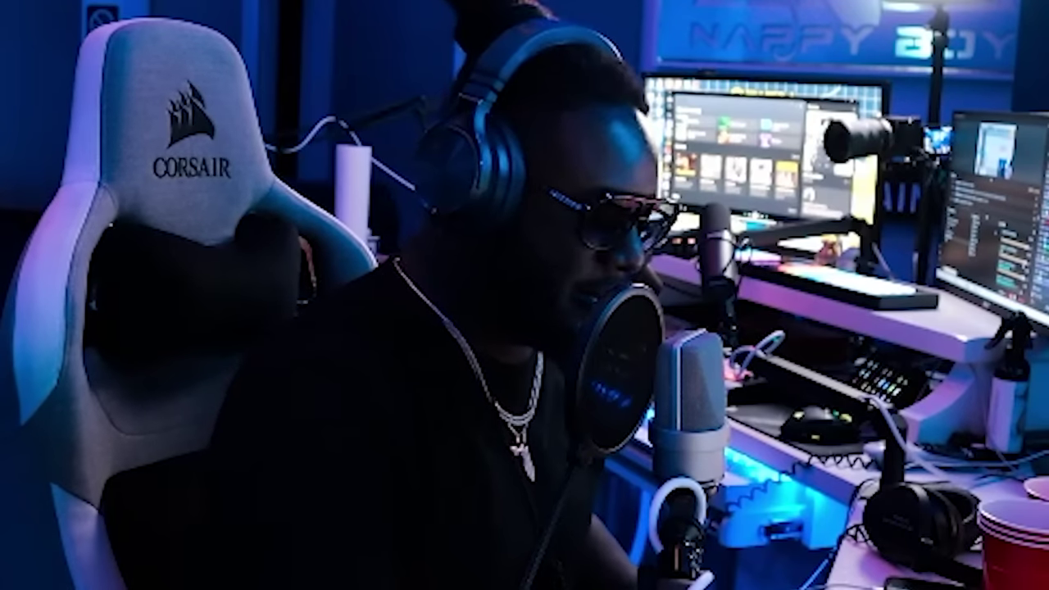